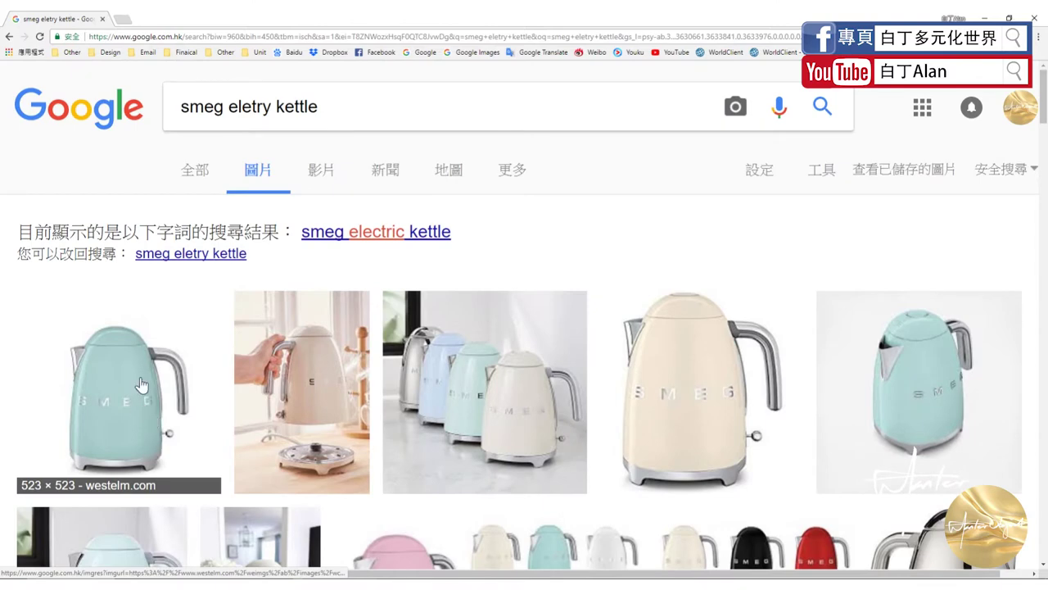
Save the teal west elm SMEG kettle image to the computer
click(137, 379)
right_click(227, 303)
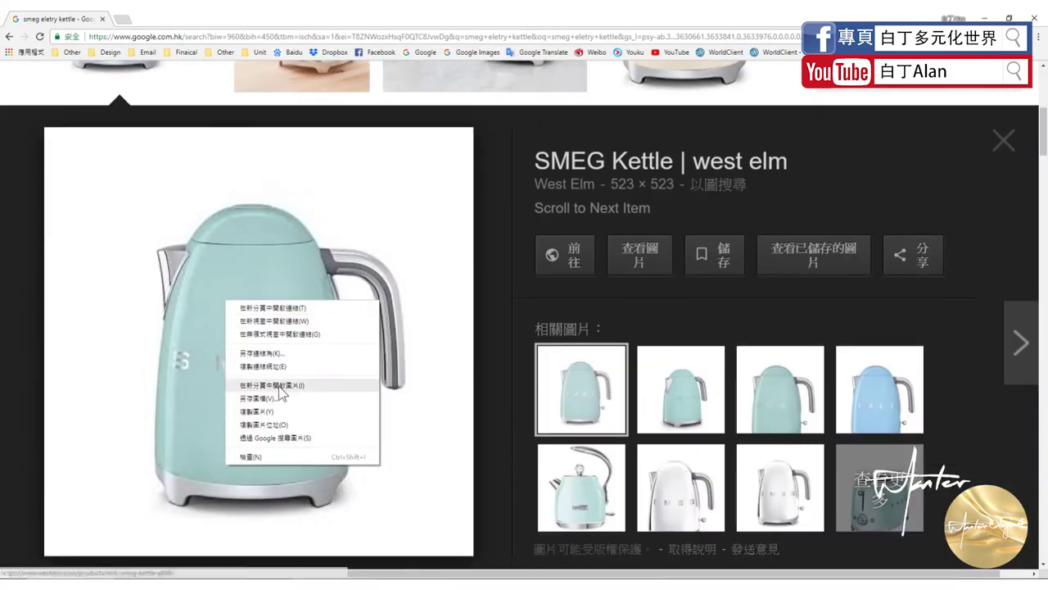
click(262, 398)
click(431, 287)
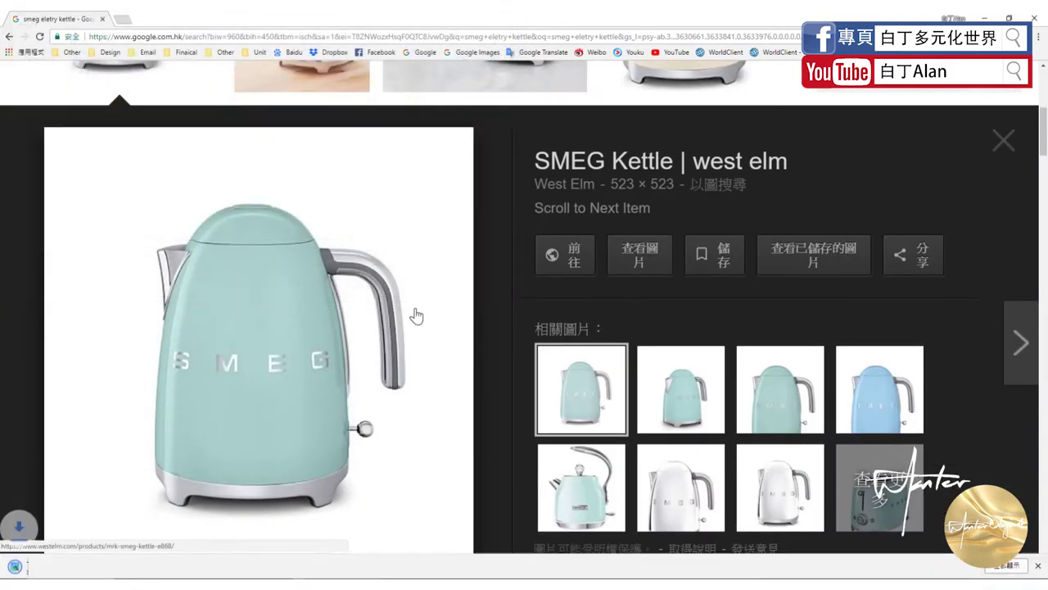
Scroll through more SMEG kettle image results
scroll(415, 311, up, 5)
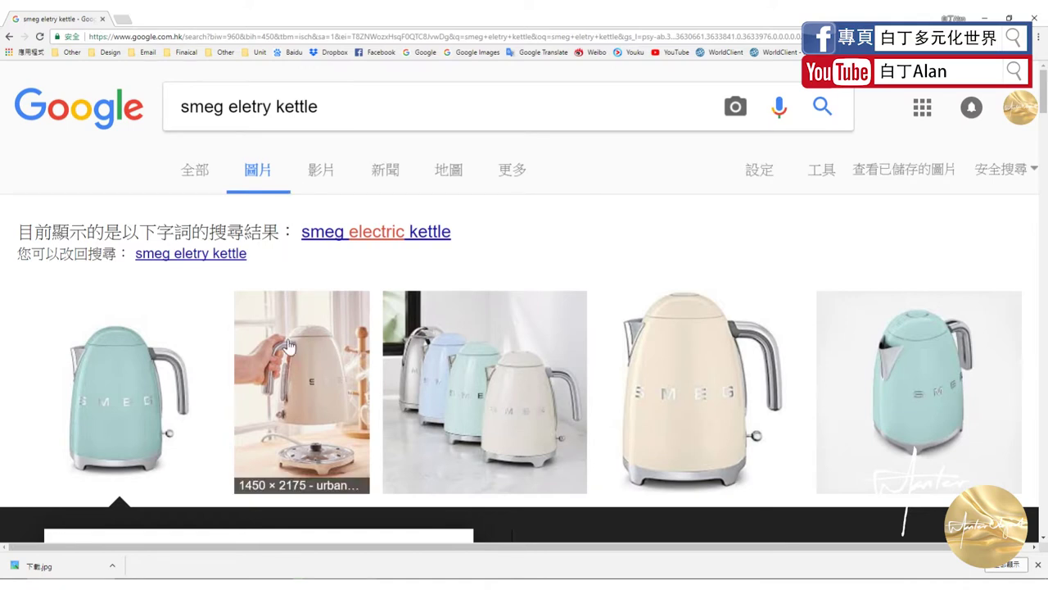
scroll(366, 340, down, 1)
scroll(366, 340, up, 1)
scroll(416, 368, down, 1)
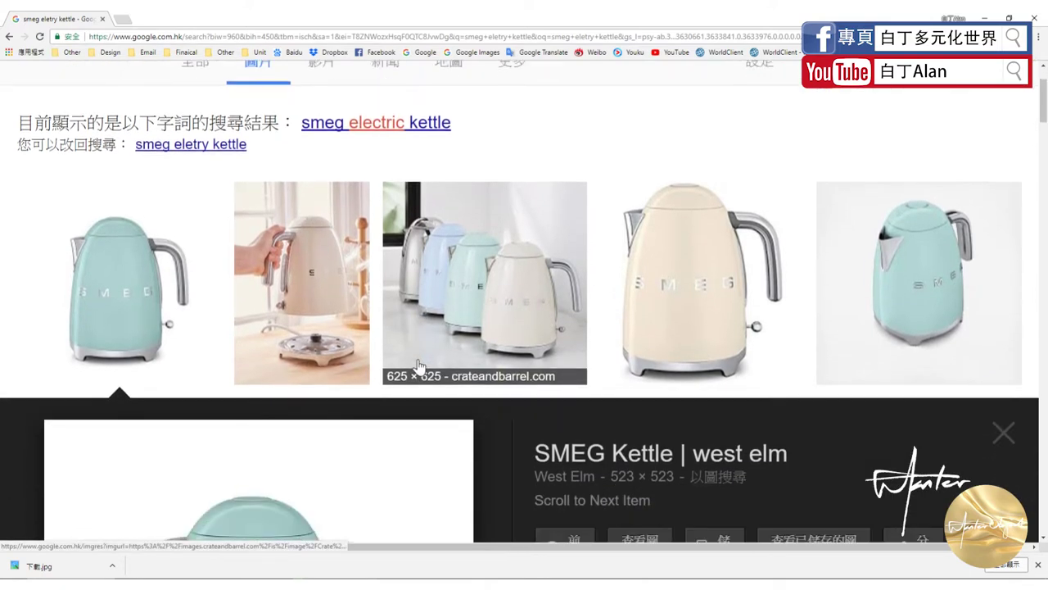
scroll(418, 368, down, 1)
scroll(418, 367, down, 1)
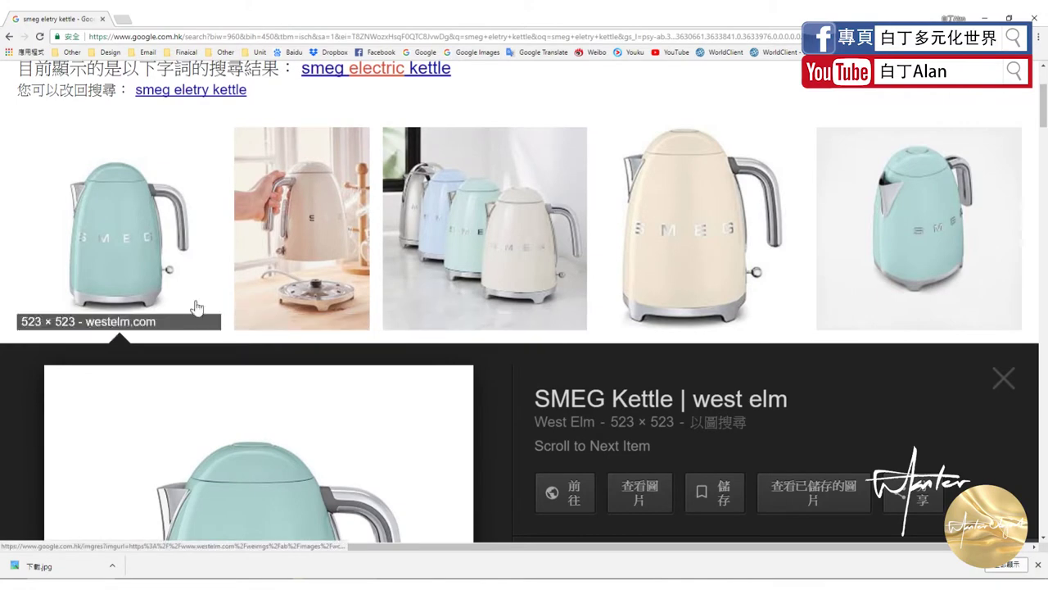
scroll(255, 362, down, 2)
scroll(283, 385, down, 2)
scroll(282, 385, down, 2)
scroll(245, 368, down, 1)
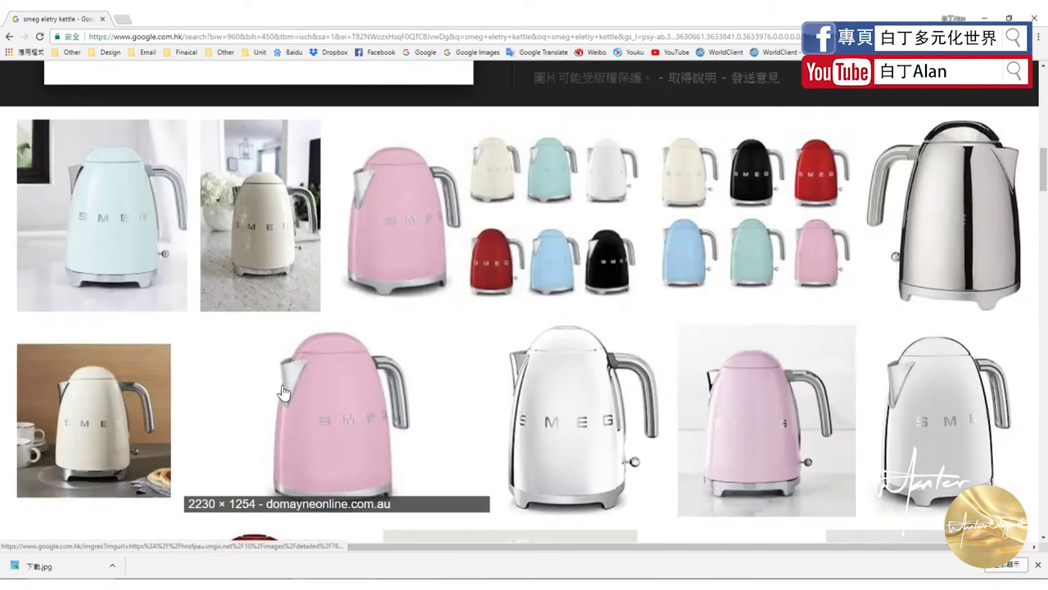
scroll(246, 361, down, 1)
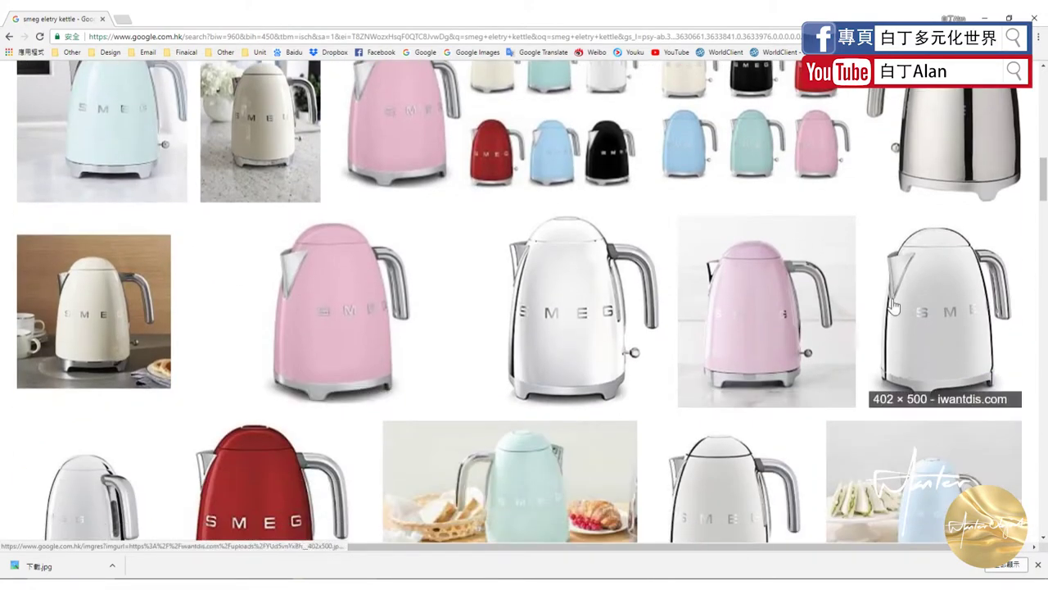
scroll(304, 322, down, 1)
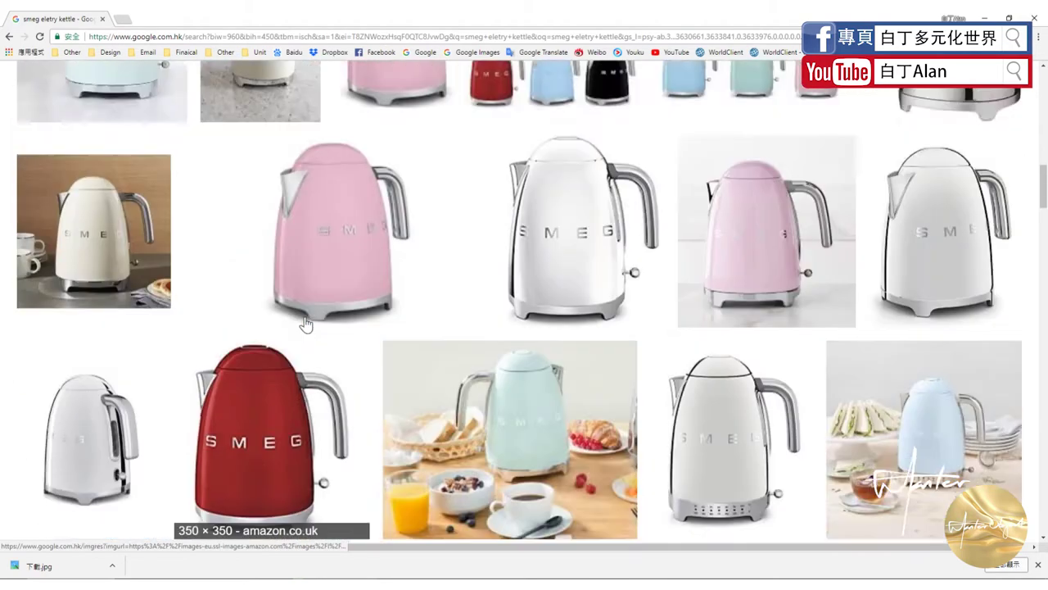
scroll(310, 329, up, 6)
scroll(328, 245, up, 3)
scroll(335, 123, up, 2)
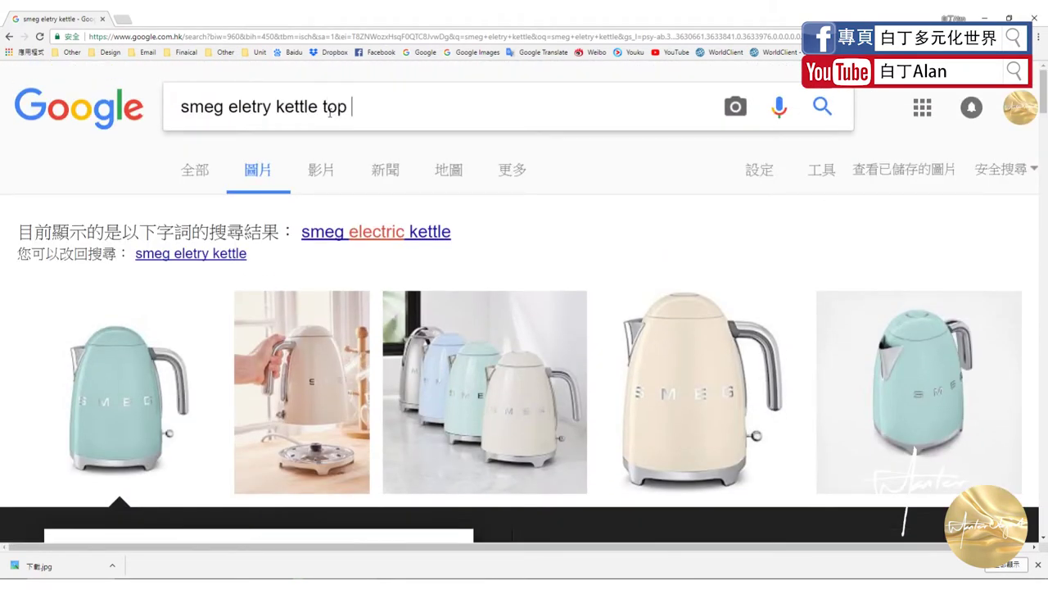
Search for 'smeg eletry kettle top view' and browse the image results
text(view)
key(Return)
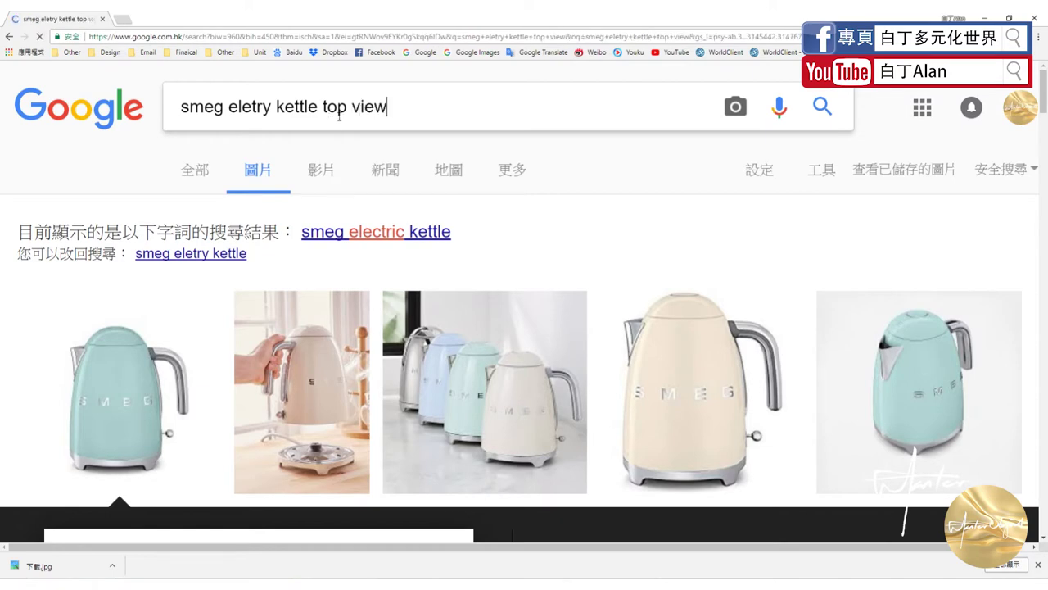
scroll(382, 218, down, 4)
scroll(382, 279, down, 1)
scroll(383, 311, down, 2)
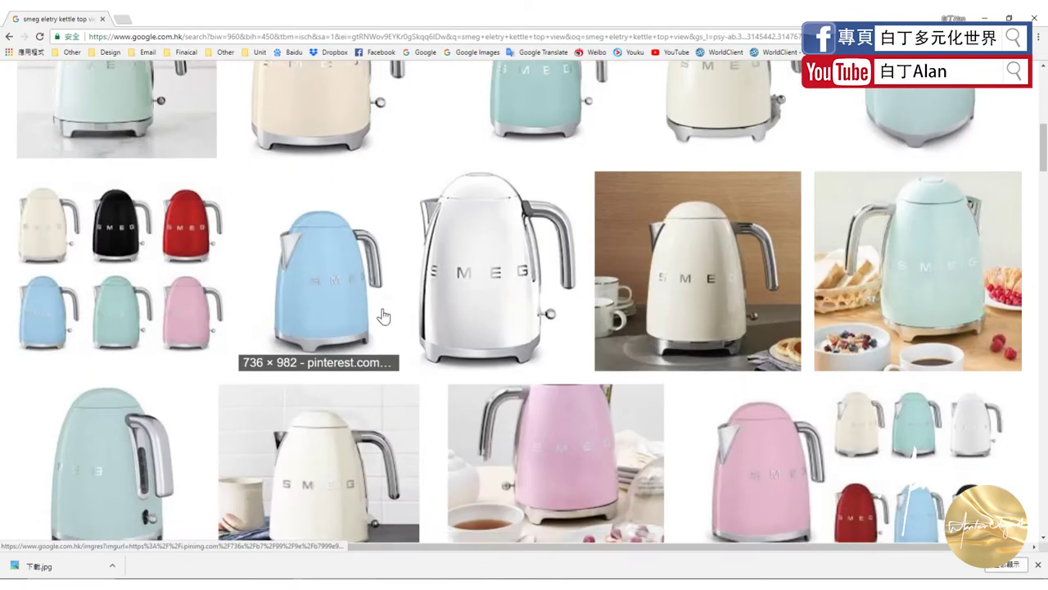
scroll(382, 316, down, 4)
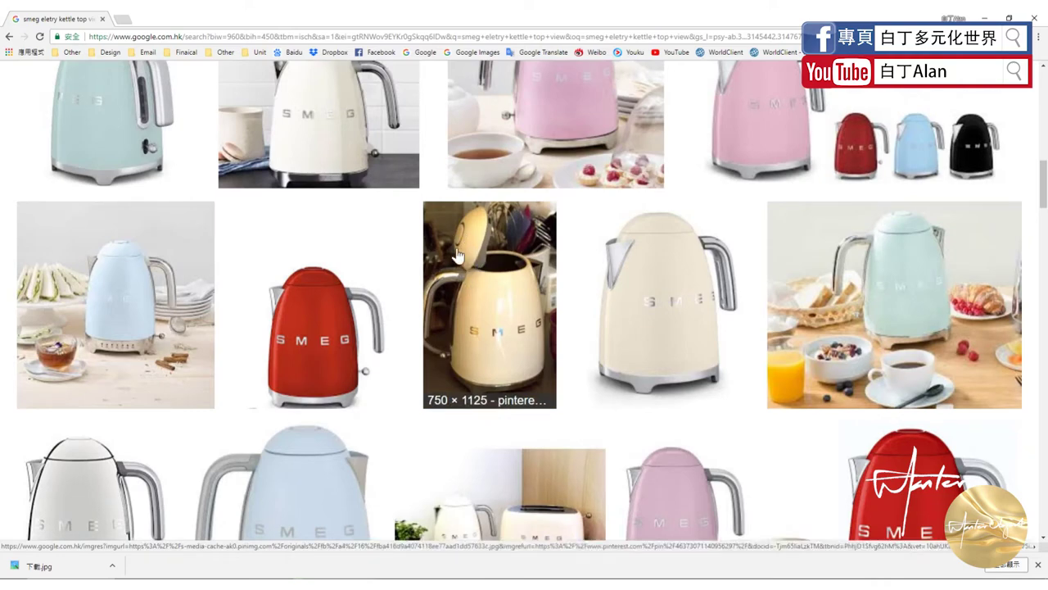
scroll(473, 365, down, 4)
scroll(472, 376, up, 7)
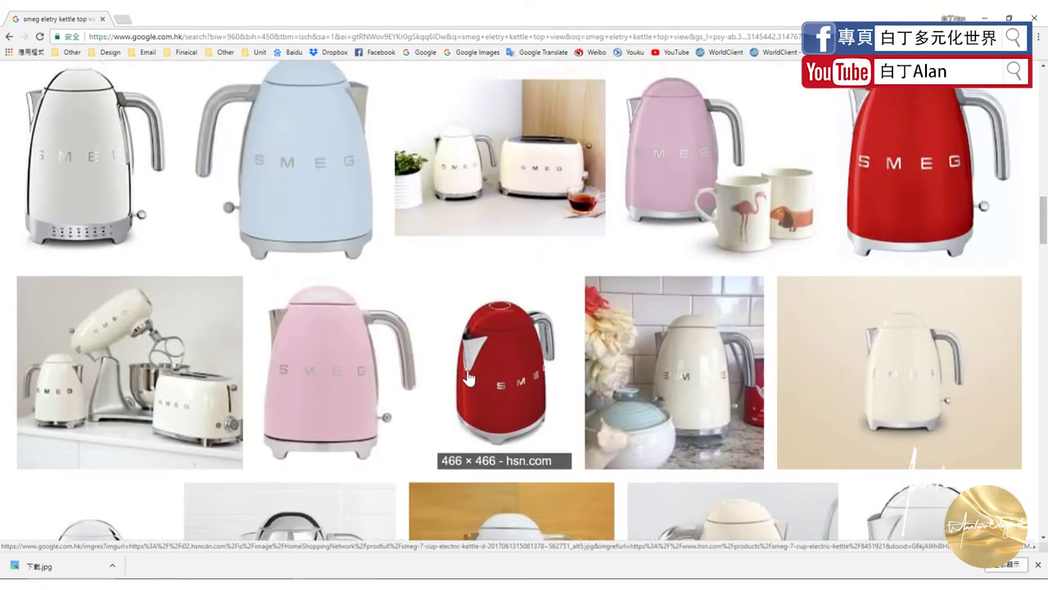
scroll(470, 377, down, 4)
scroll(463, 377, up, 1)
scroll(327, 328, up, 2)
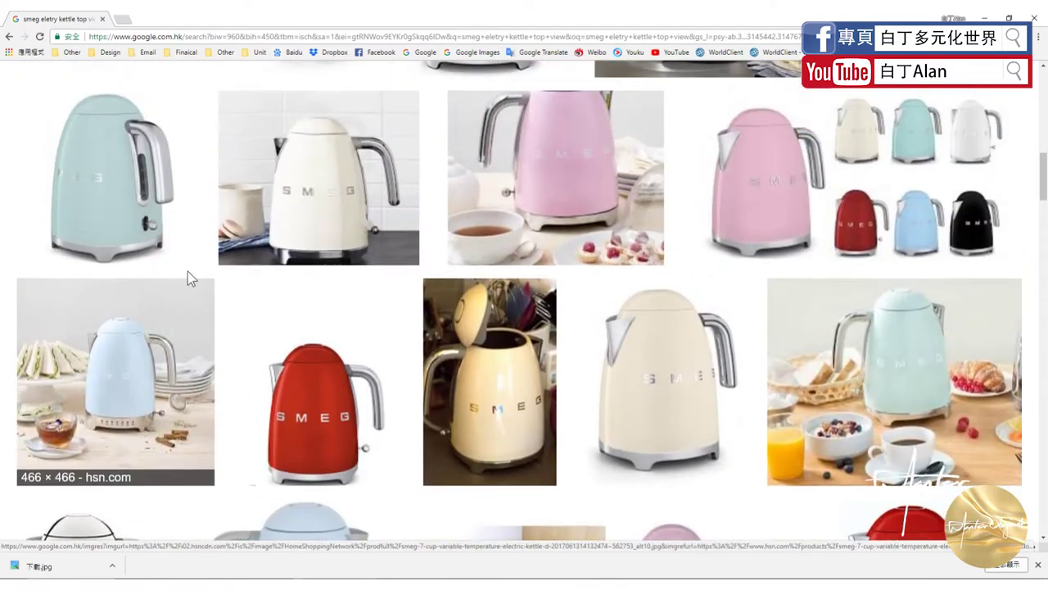
Open the mint Smeg KLF01PGUS kettle in the large preview
click(176, 197)
scroll(220, 379, down, 1)
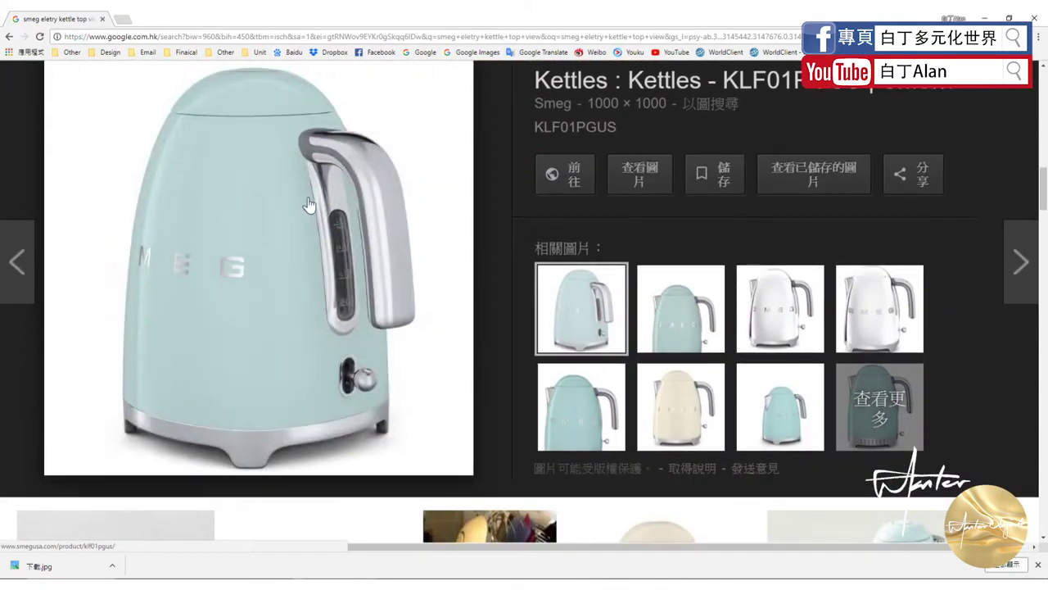
scroll(324, 262, up, 1)
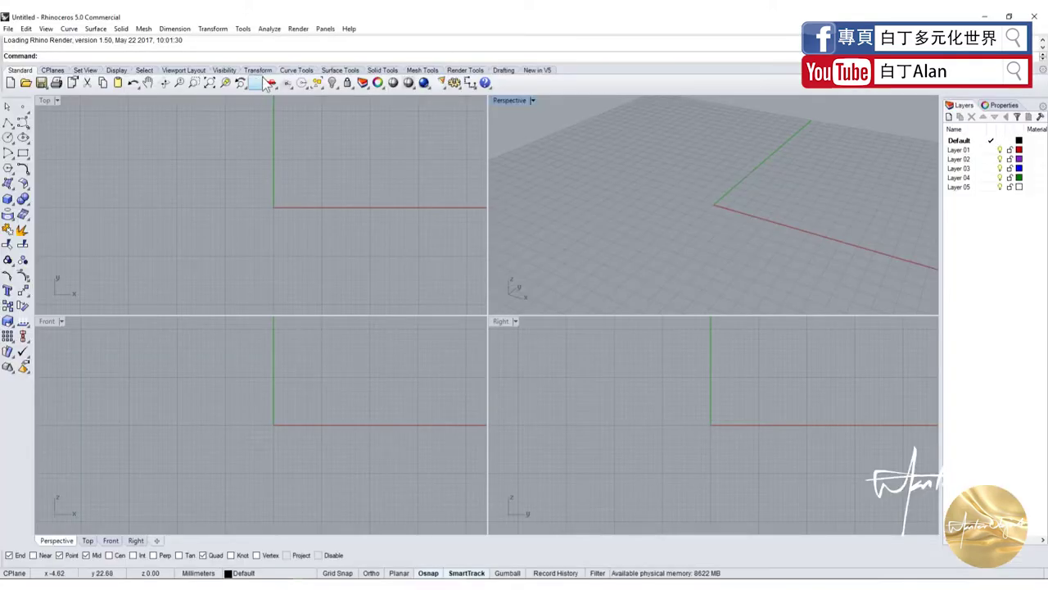
Place the downloaded kettle picture as a Front-view background bitmap, corner at the origin
click(258, 87)
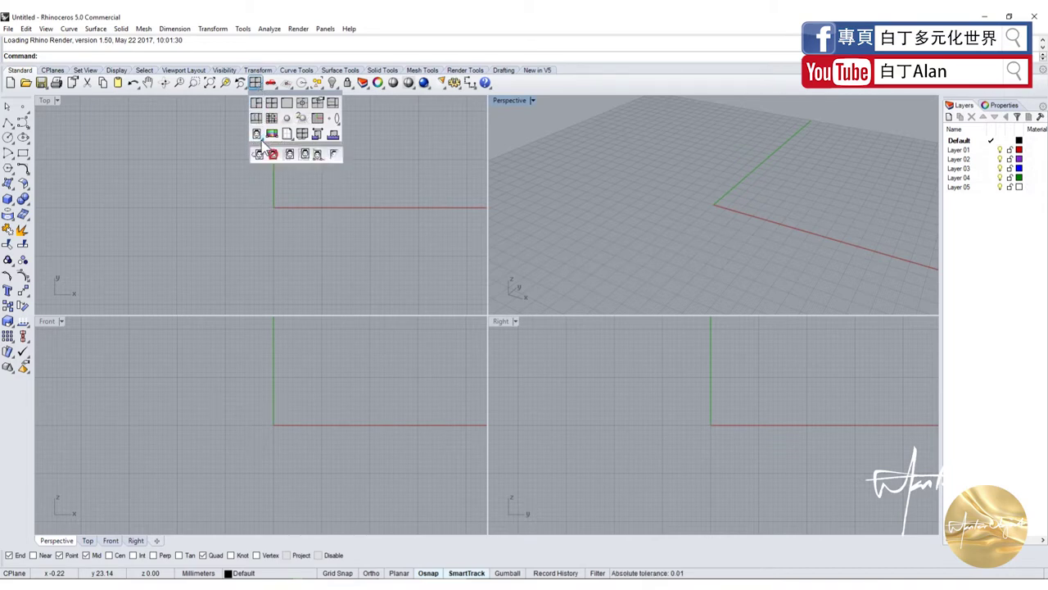
click(256, 151)
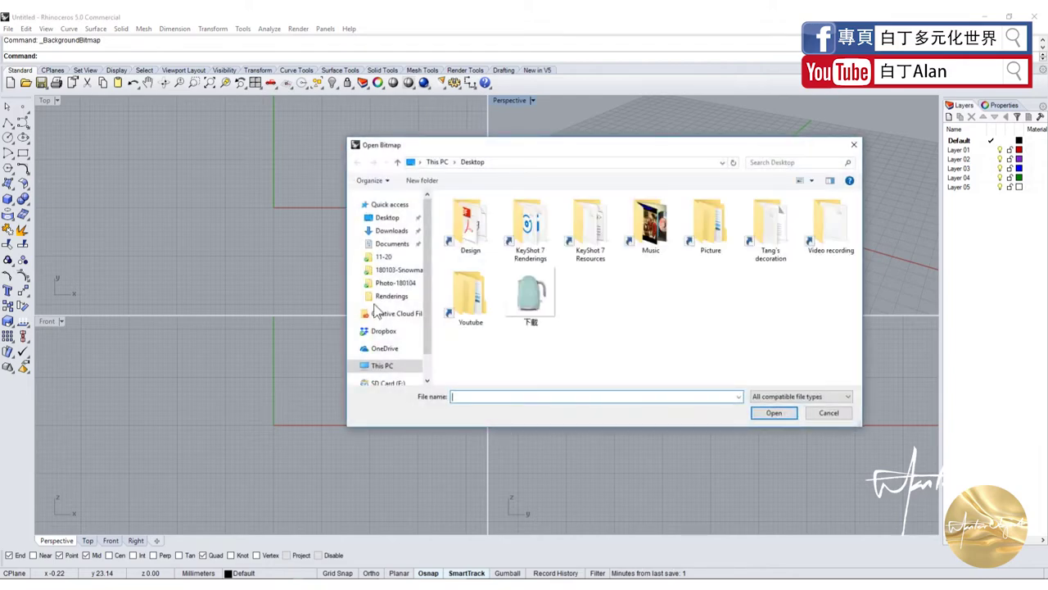
double_click(528, 294)
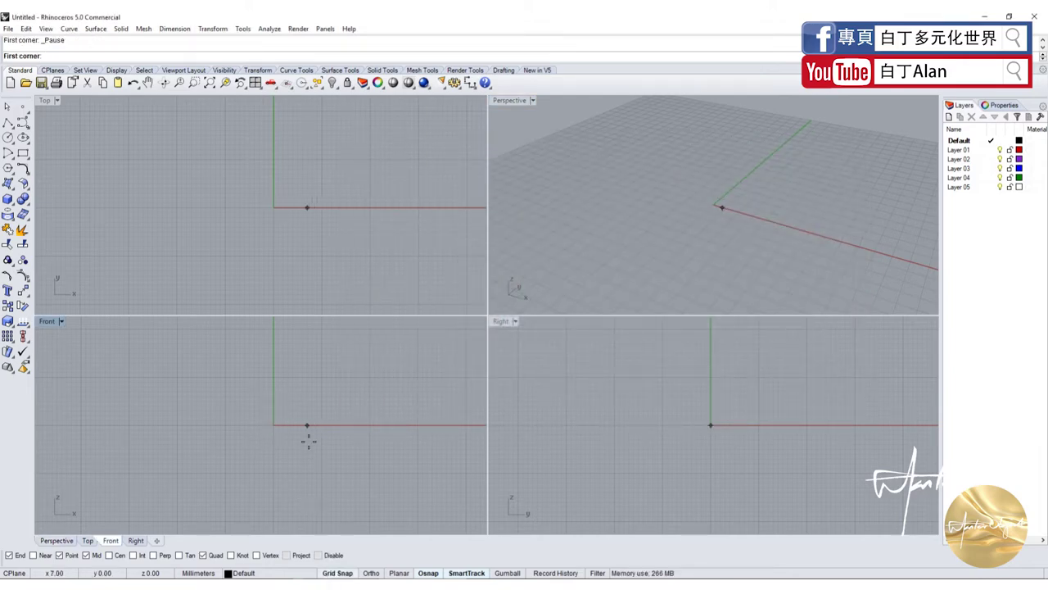
click(273, 426)
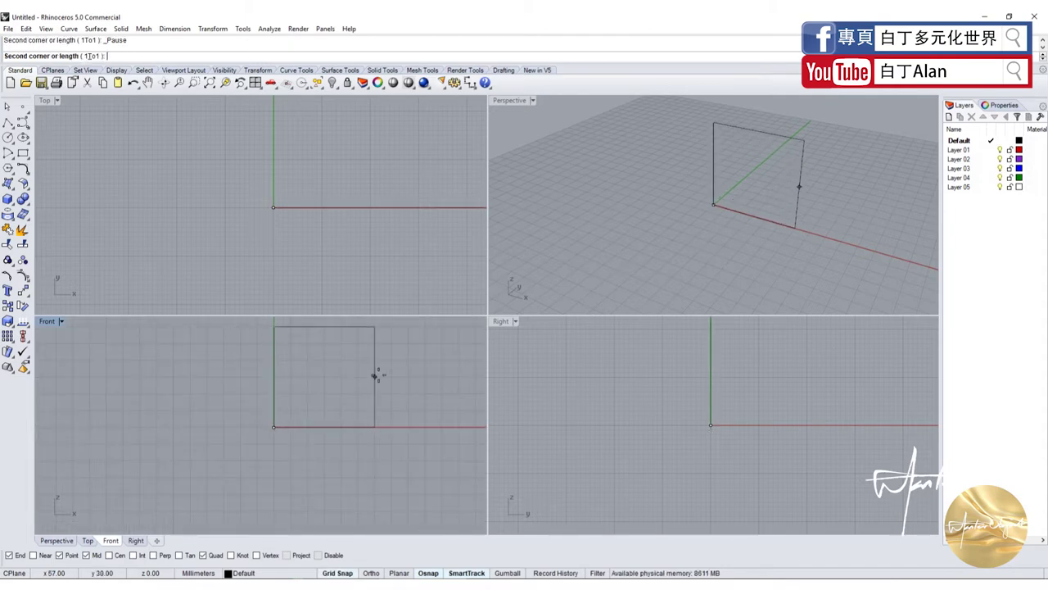
click(389, 369)
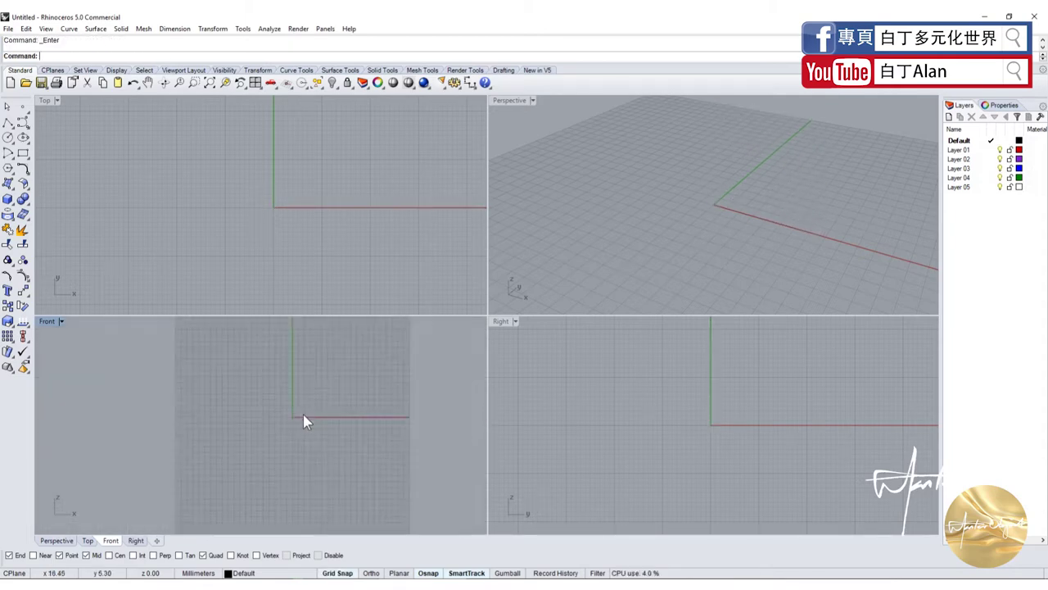
Maximize the Front view and draw a horizontal line across the kettle's lower body
double_click(46, 321)
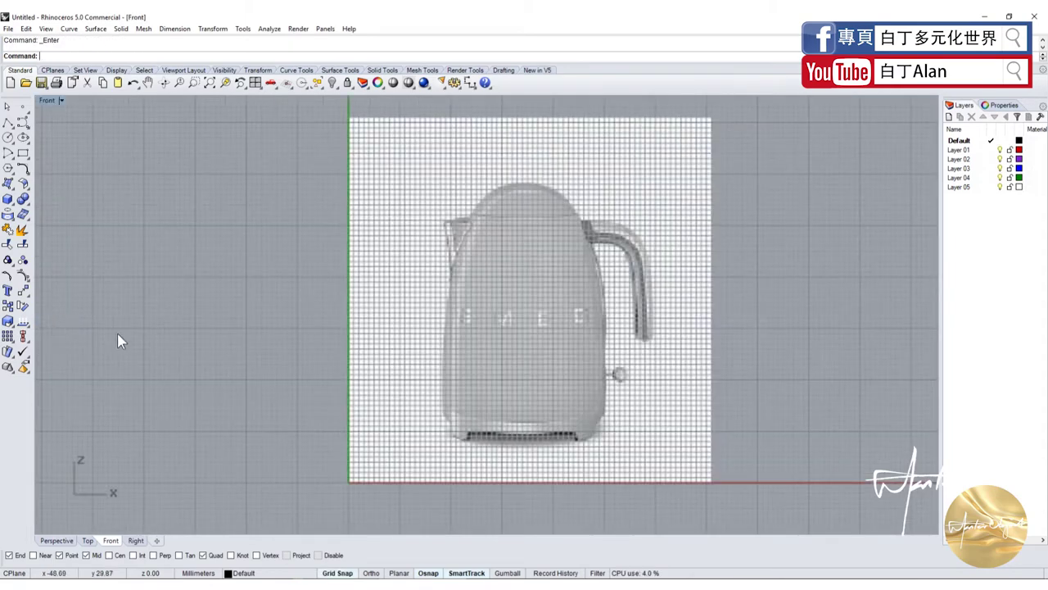
scroll(643, 390, up, 2)
scroll(420, 459, up, 2)
scroll(375, 474, up, 2)
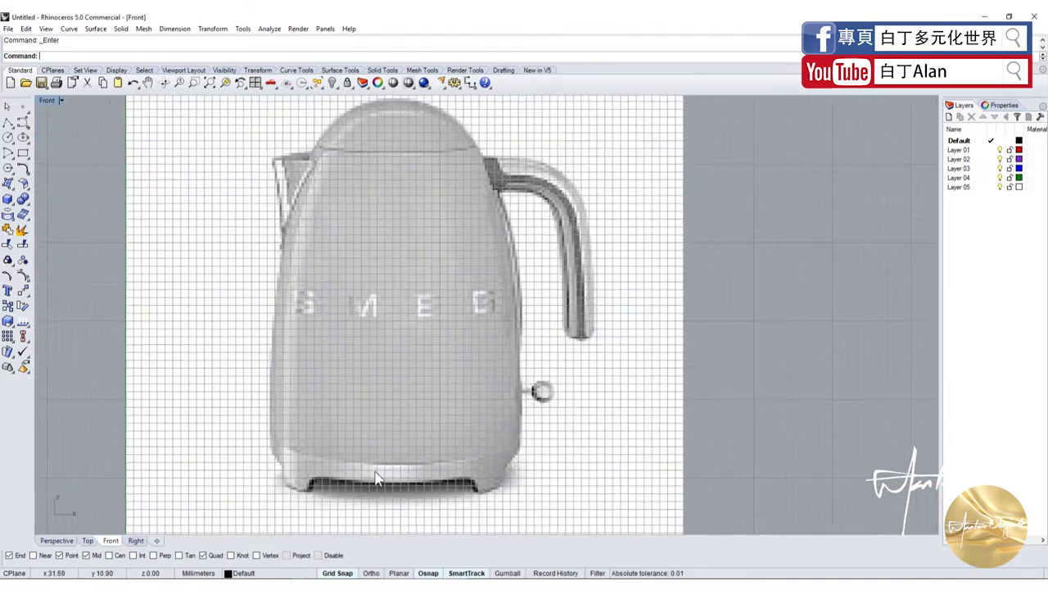
click(8, 121)
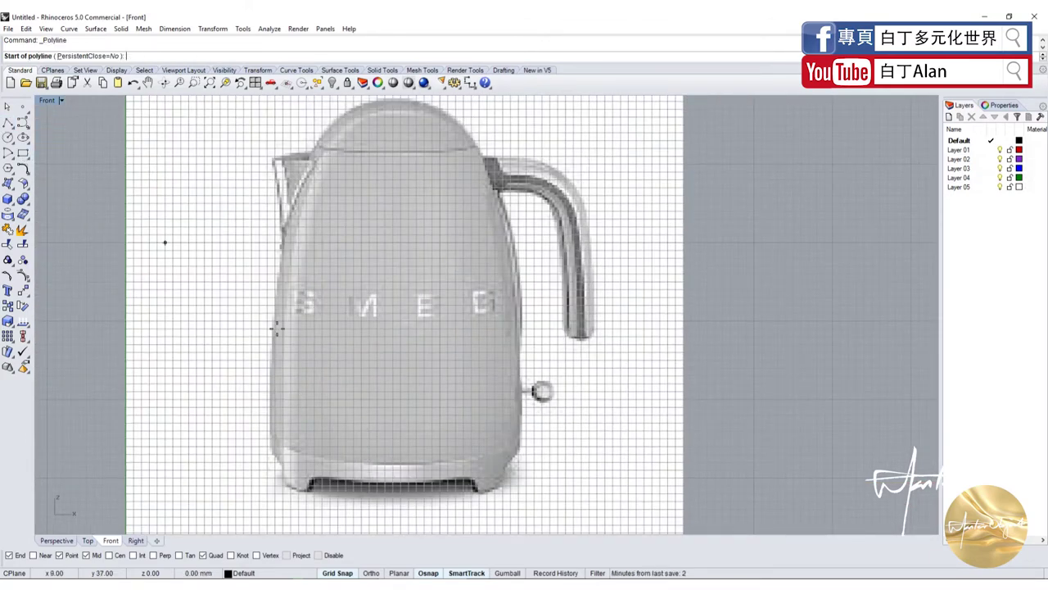
scroll(268, 464, up, 2)
click(265, 432)
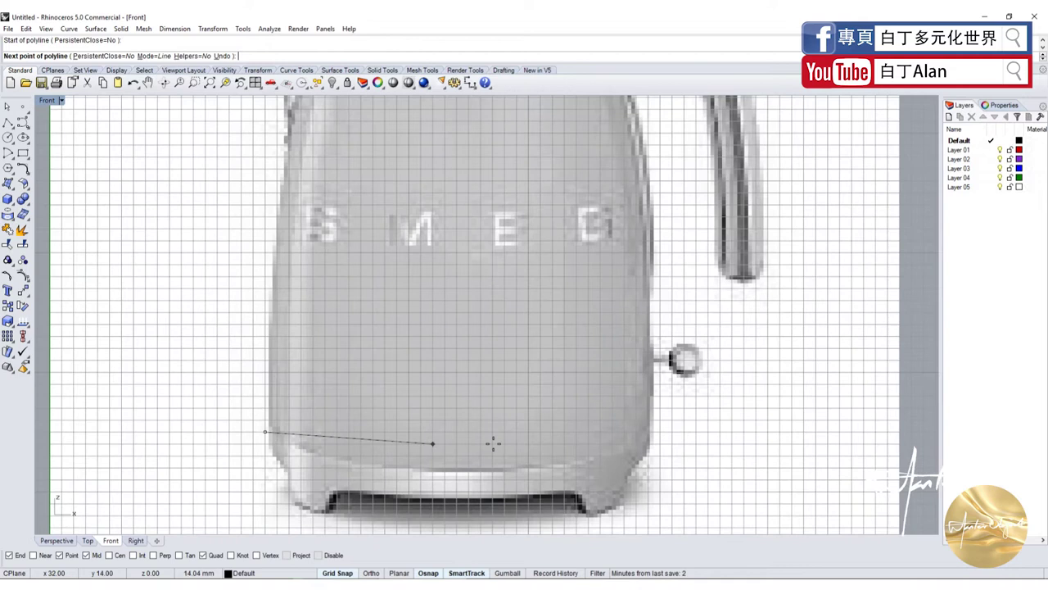
click(655, 432)
key(Return)
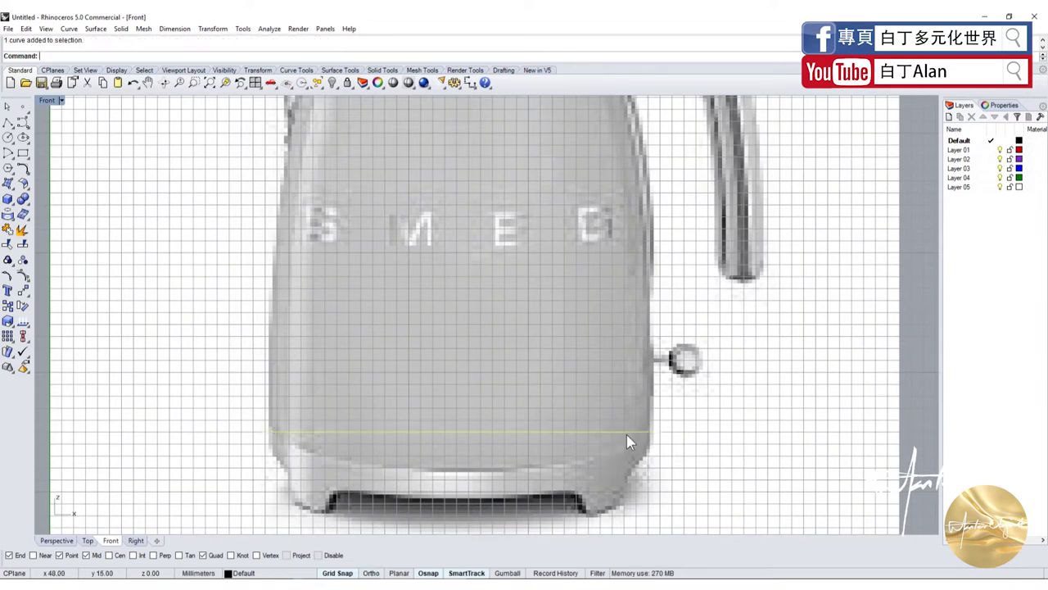
Return to the four-view layout and clear the selection
double_click(45, 100)
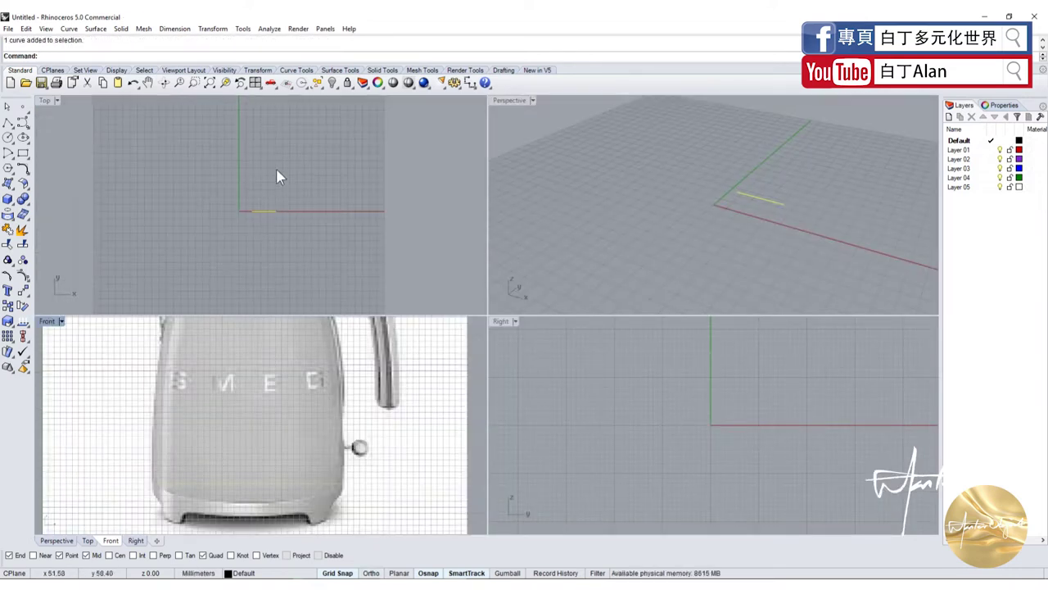
click(336, 365)
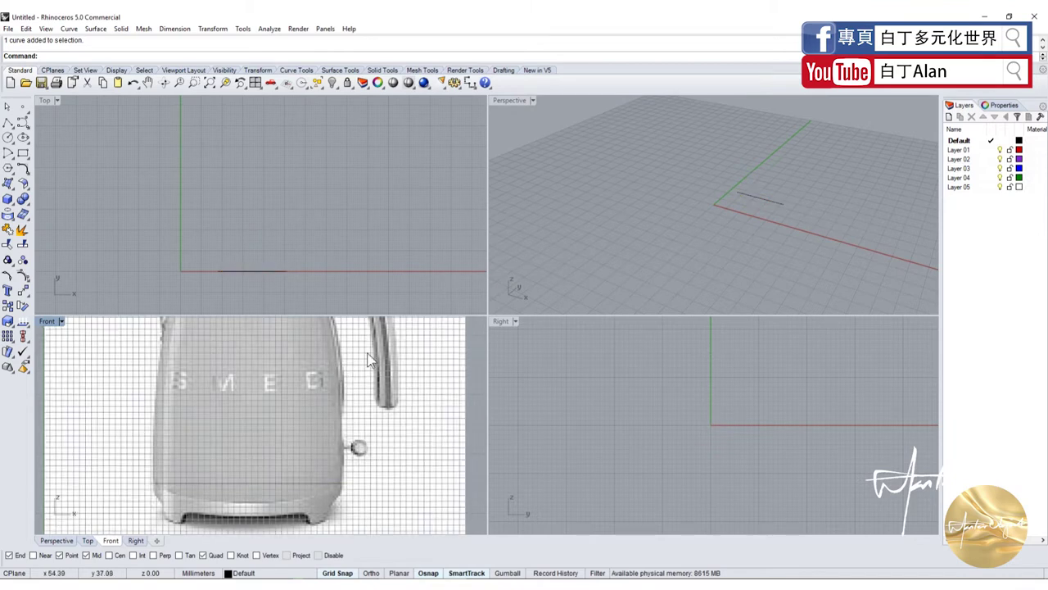
drag(172, 226, 313, 301)
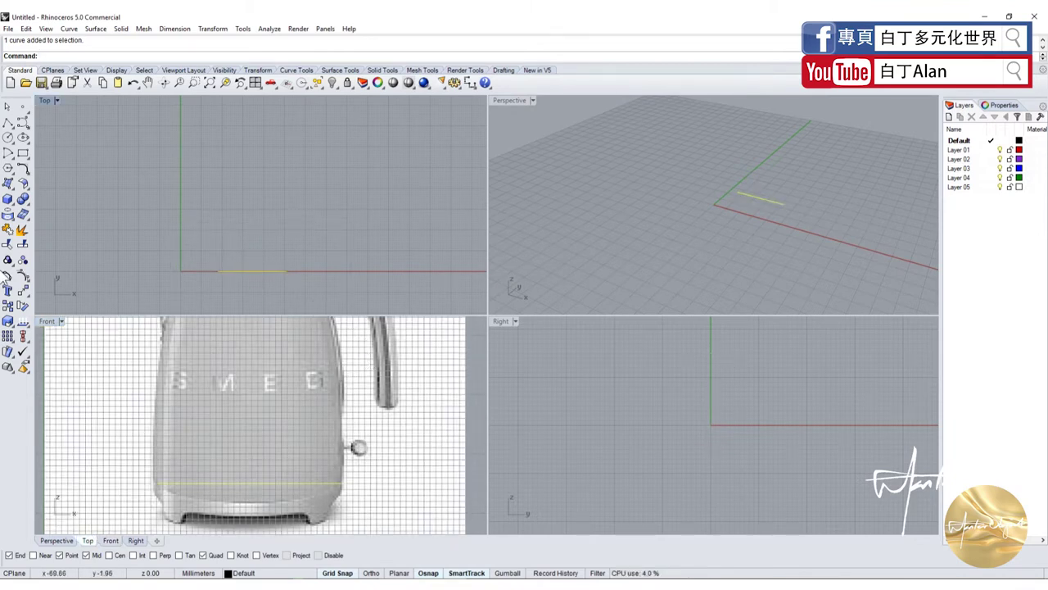
click(228, 394)
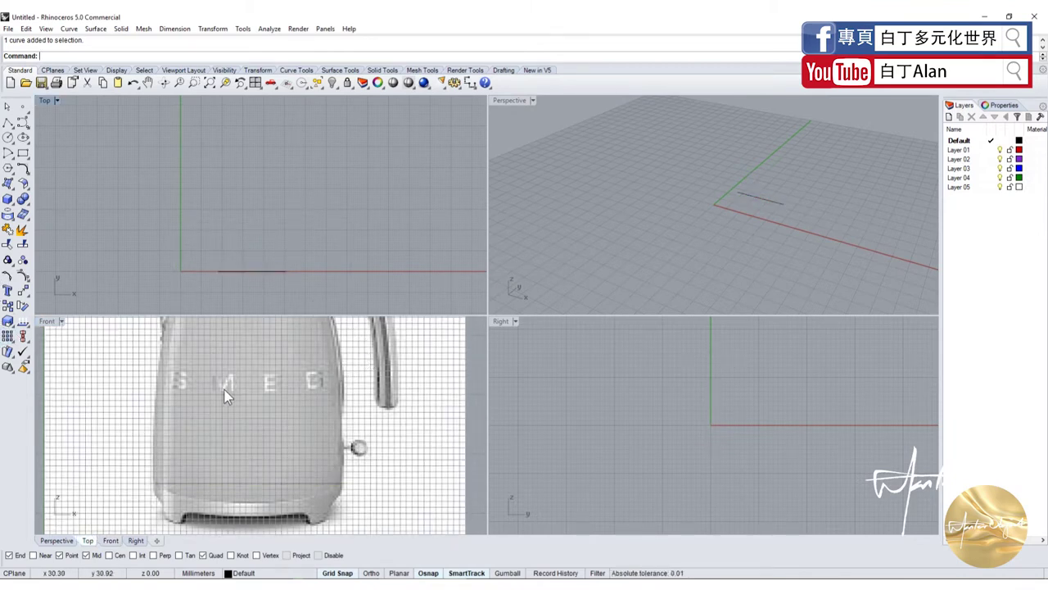
scroll(228, 400, down, 5)
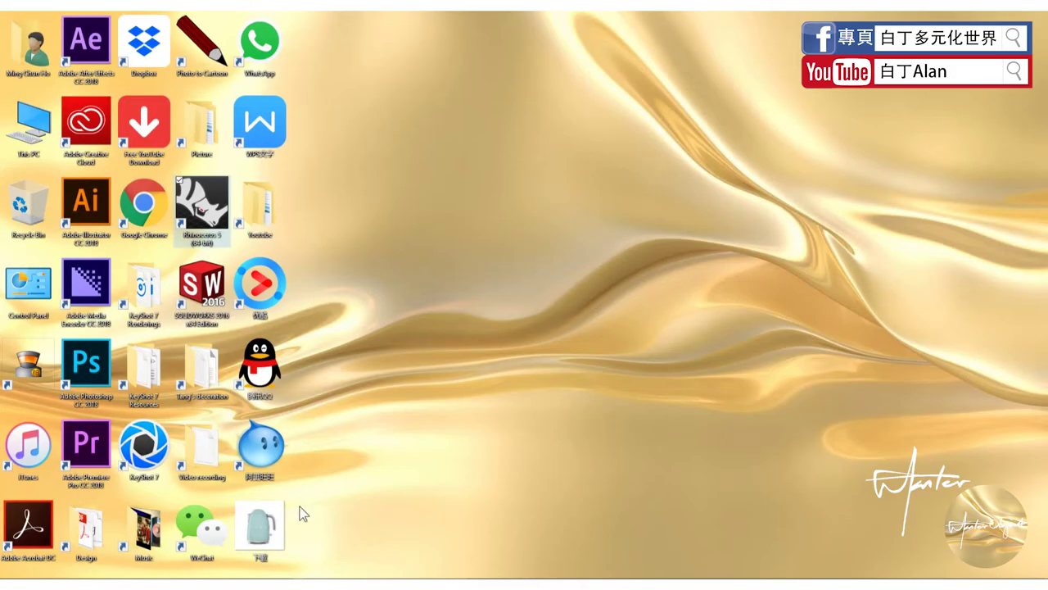
Drag the kettle image into the Front view as a picture frame
drag(259, 528, 390, 396)
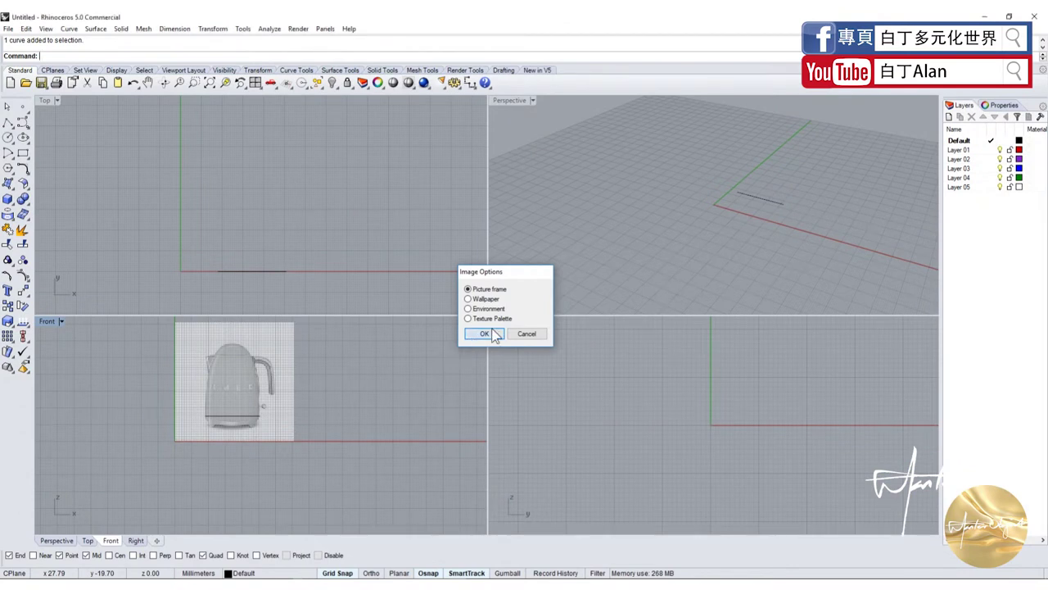
click(484, 333)
click(335, 427)
click(432, 395)
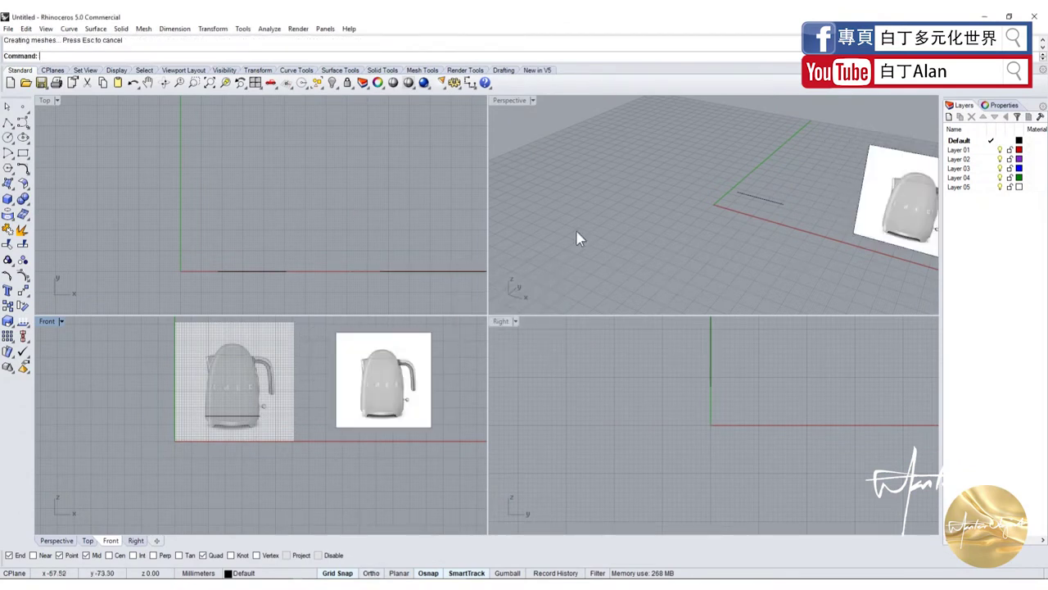
scroll(576, 232, down, 5)
scroll(681, 238, up, 4)
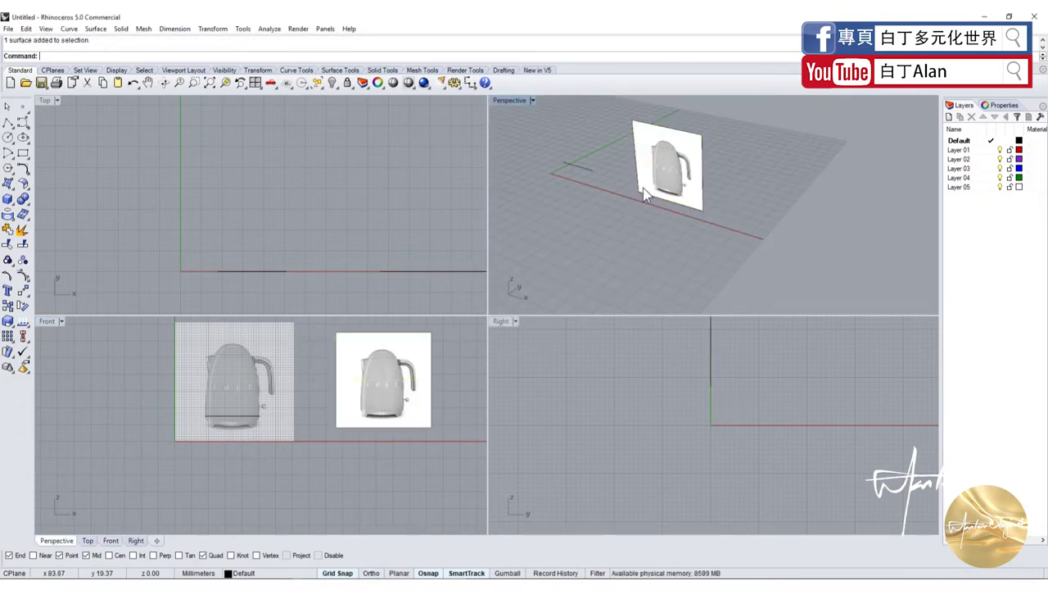
Select the extra kettle picture frame and delete it
click(404, 413)
scroll(186, 370, up, 4)
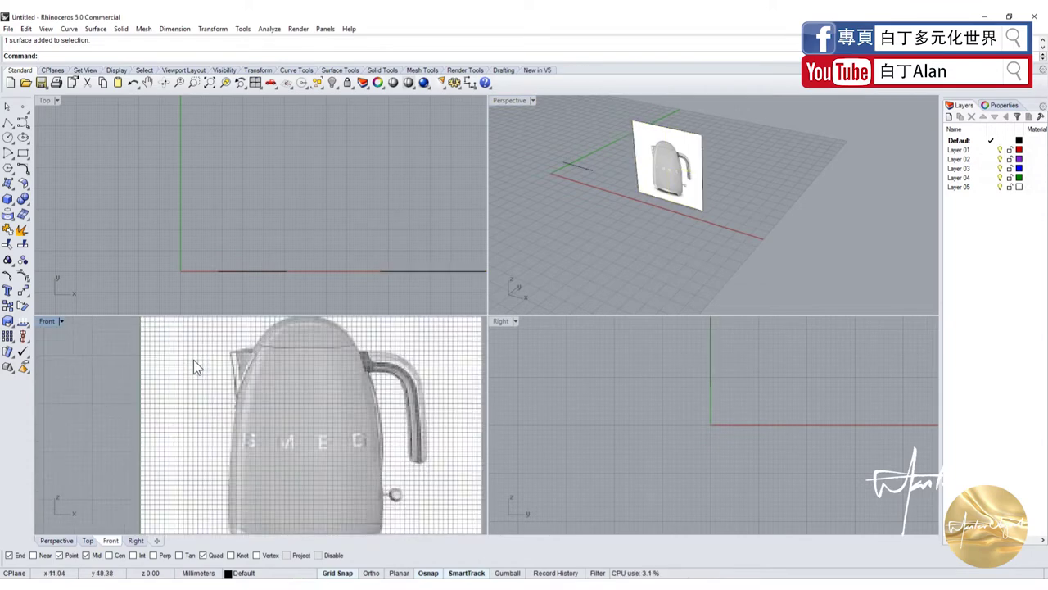
scroll(195, 363, down, 2)
click(666, 184)
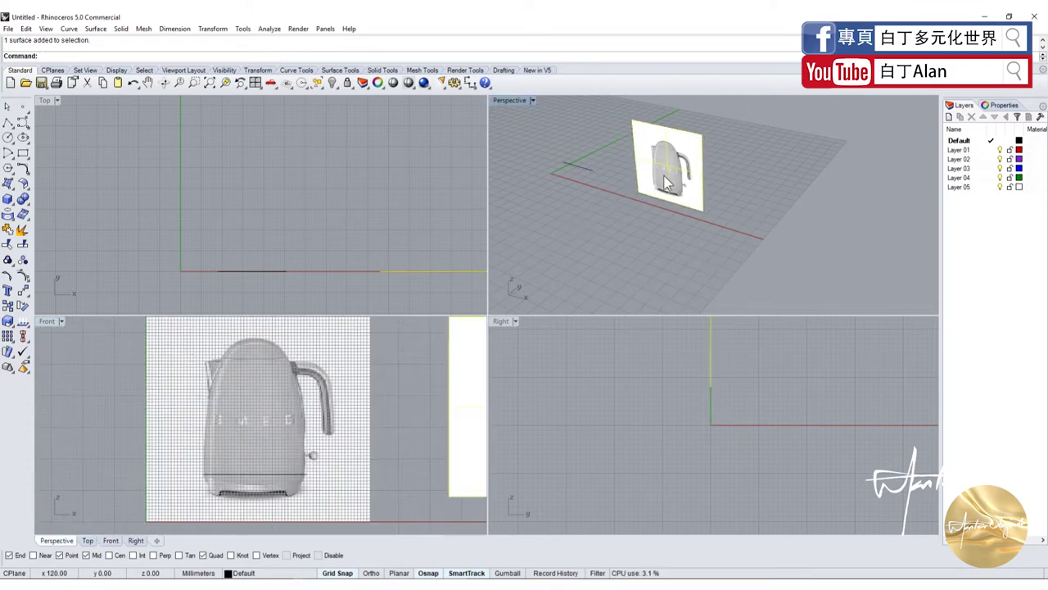
key(Delete)
scroll(280, 291, up, 3)
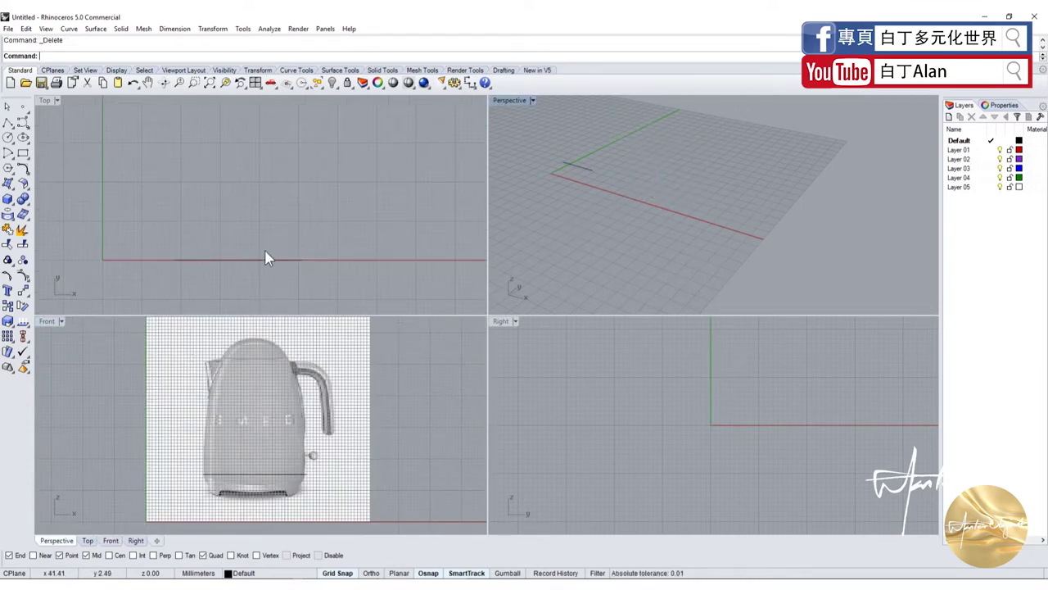
Draw a small square in the Top view and move its corner to the origin
click(267, 260)
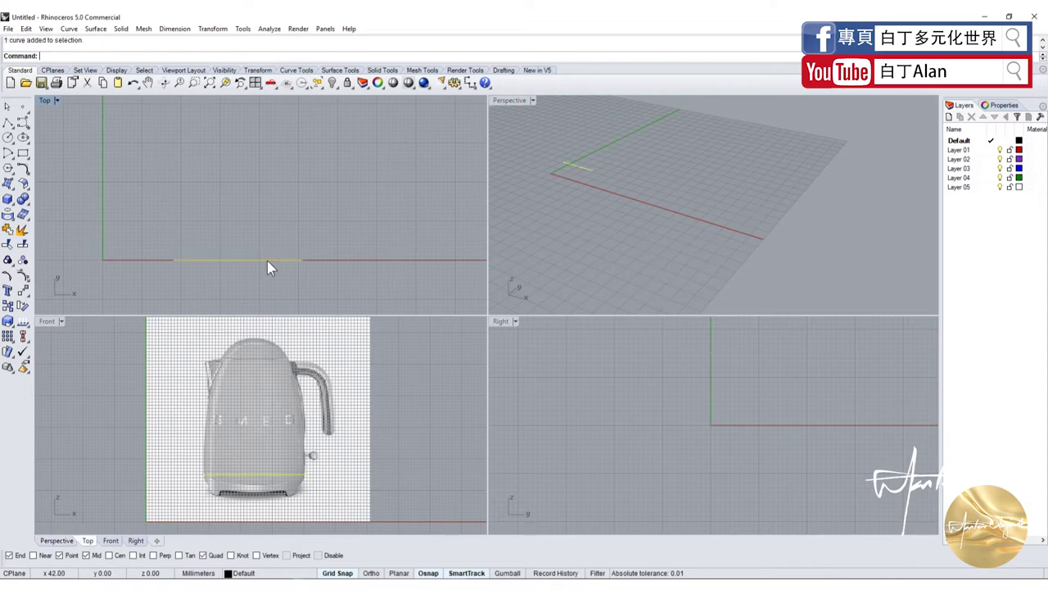
click(23, 153)
click(247, 185)
click(306, 127)
click(307, 159)
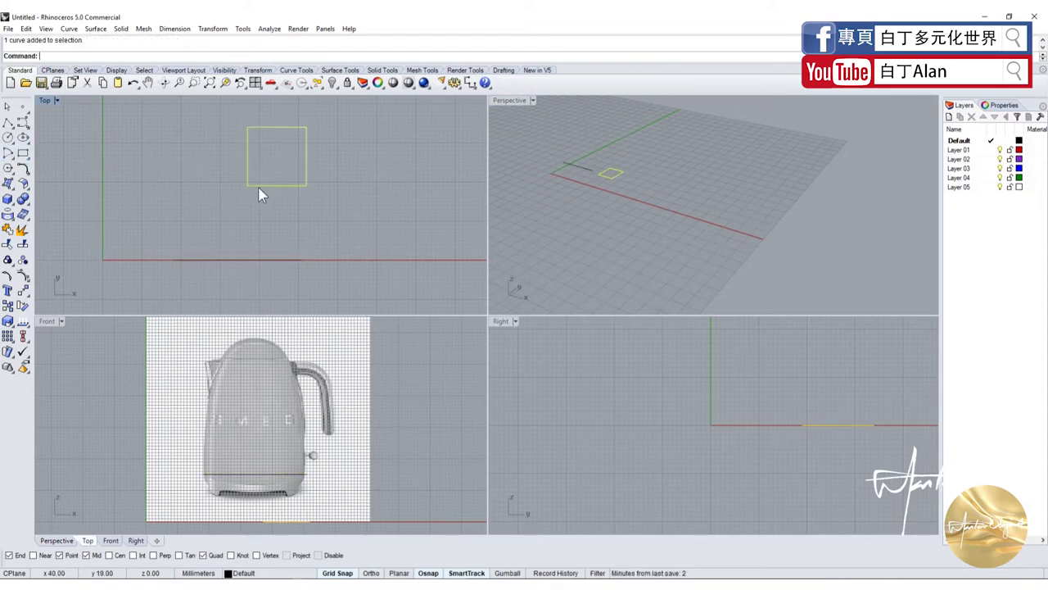
click(23, 292)
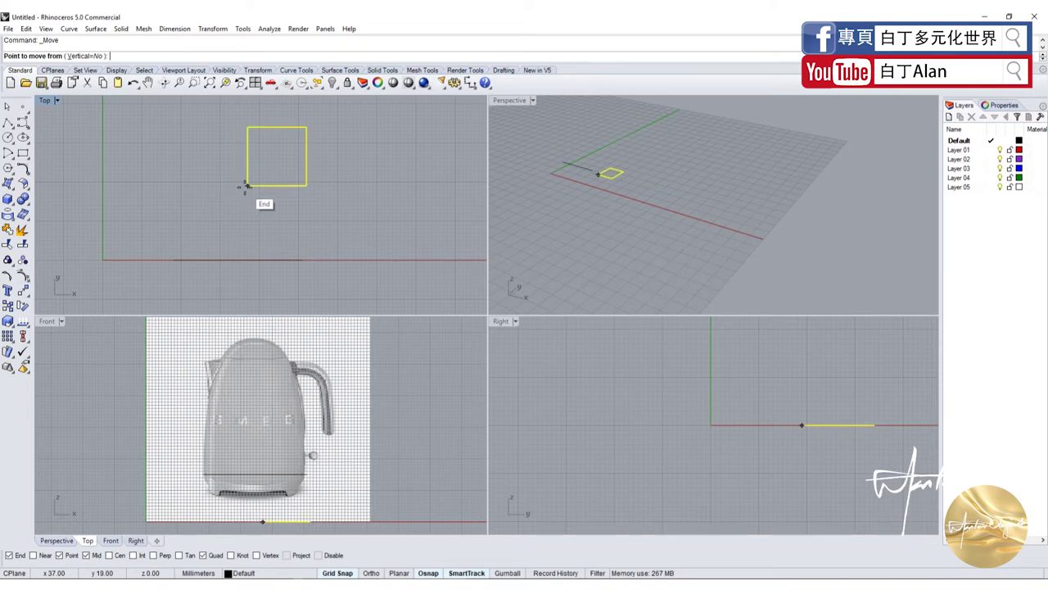
click(245, 191)
click(173, 260)
scroll(511, 162, up, 3)
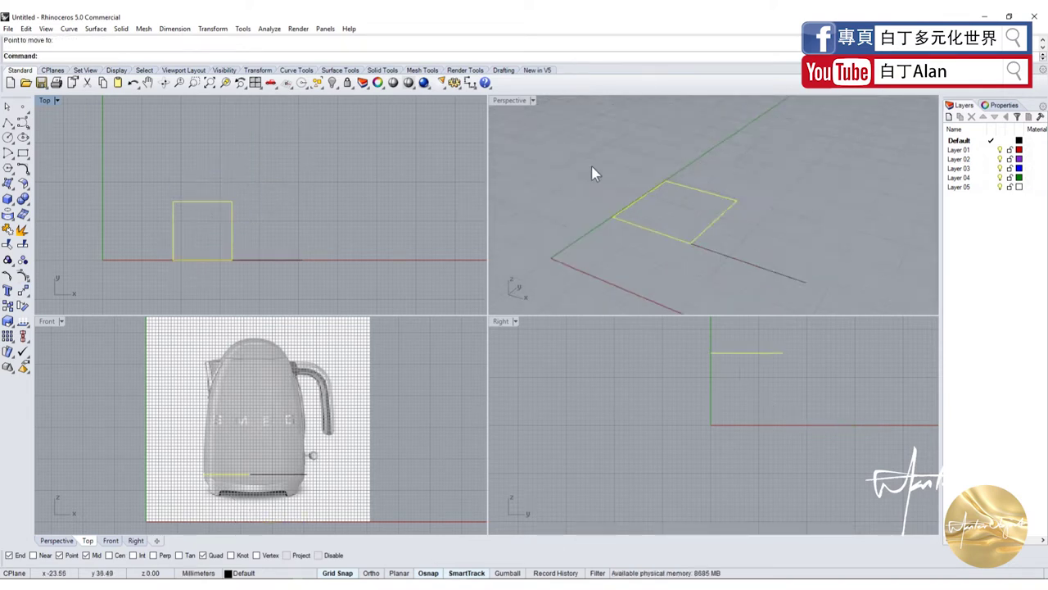
scroll(592, 169, up, 2)
Scale the square to about double size from its origin corner
click(7, 321)
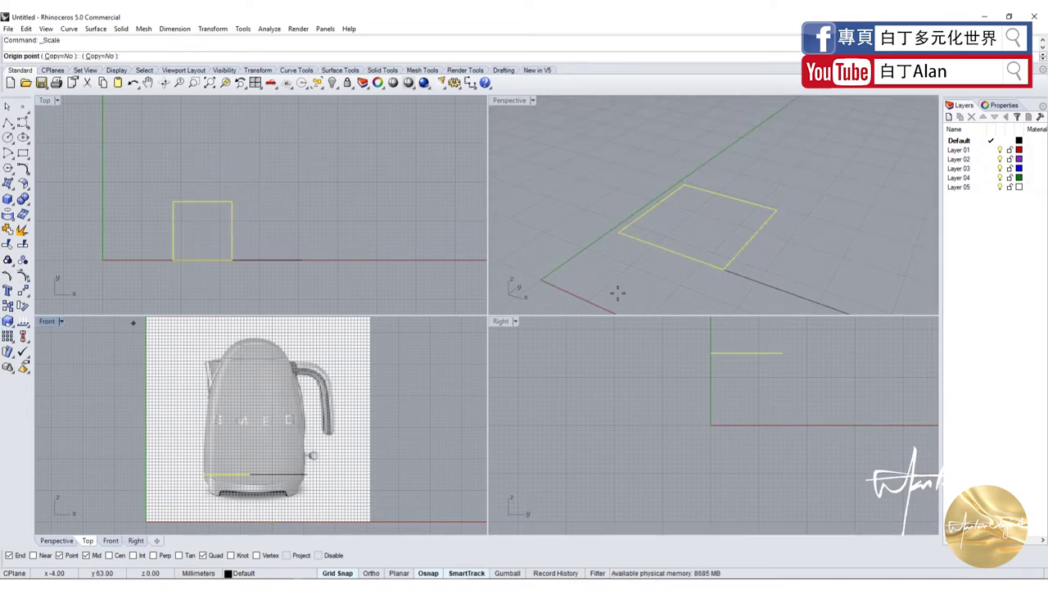
click(619, 232)
click(721, 269)
scroll(722, 269, down, 2)
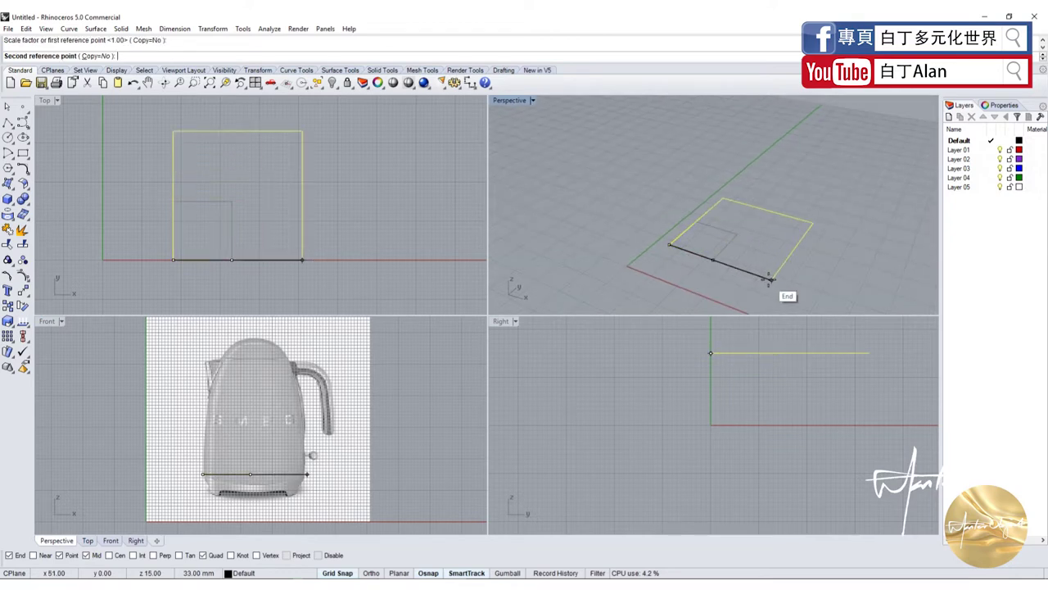
click(770, 279)
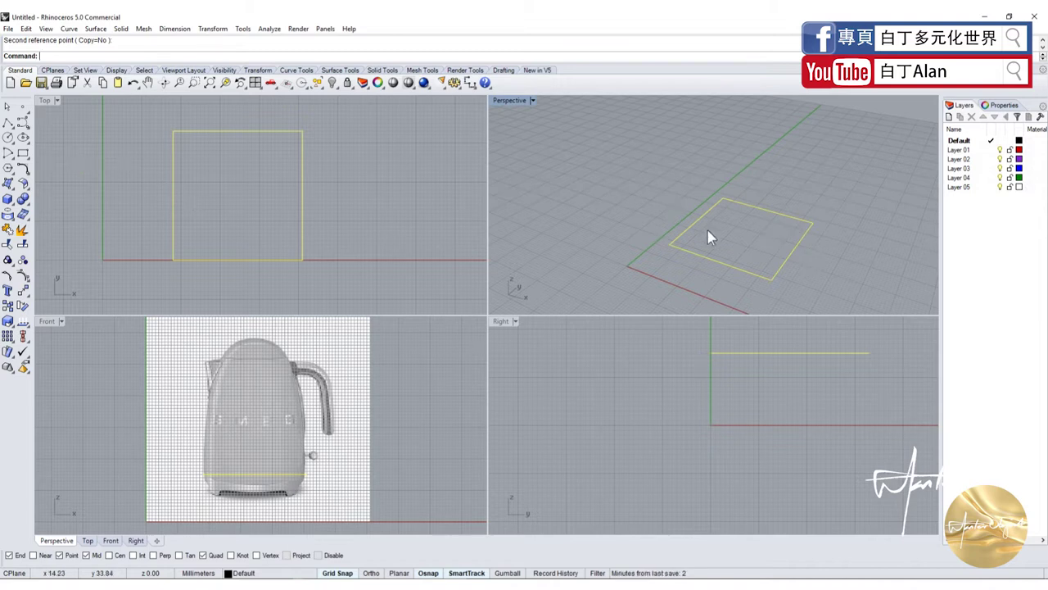
Start an arc centred on the right-edge midpoint, beginning at the top-left corner
click(7, 153)
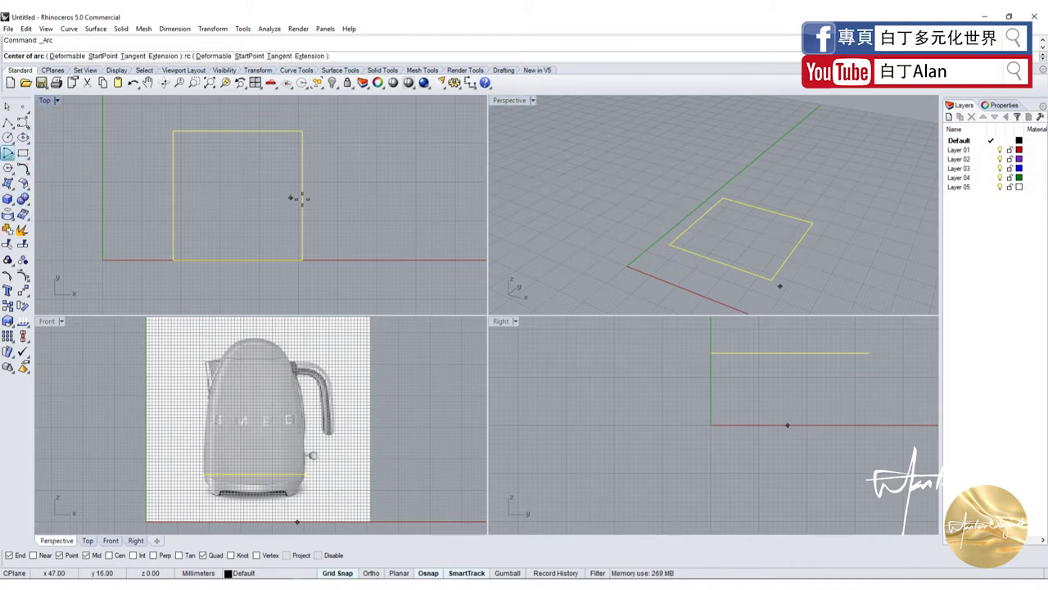
click(302, 195)
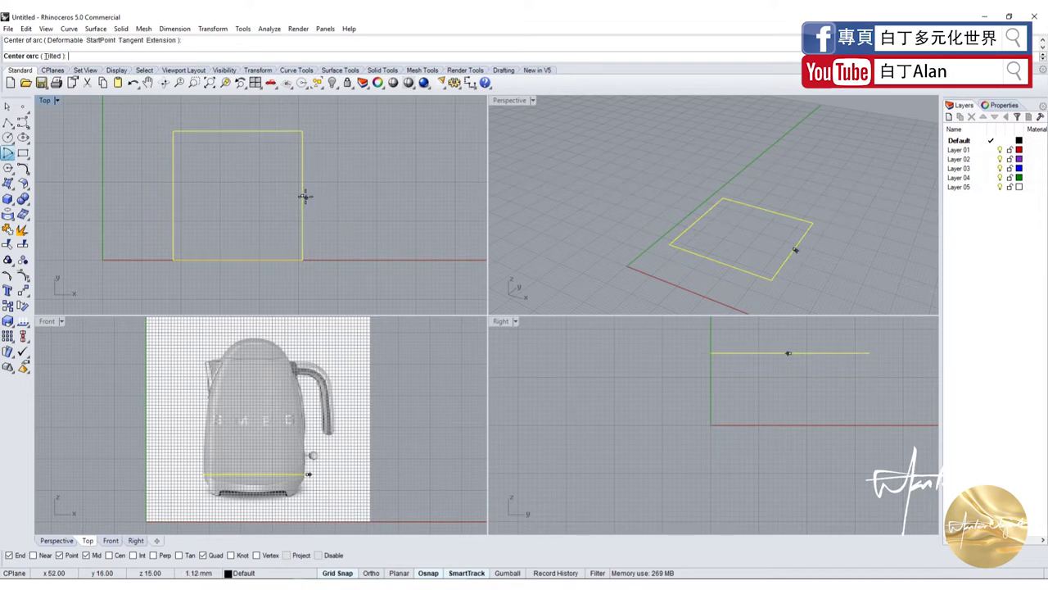
click(172, 259)
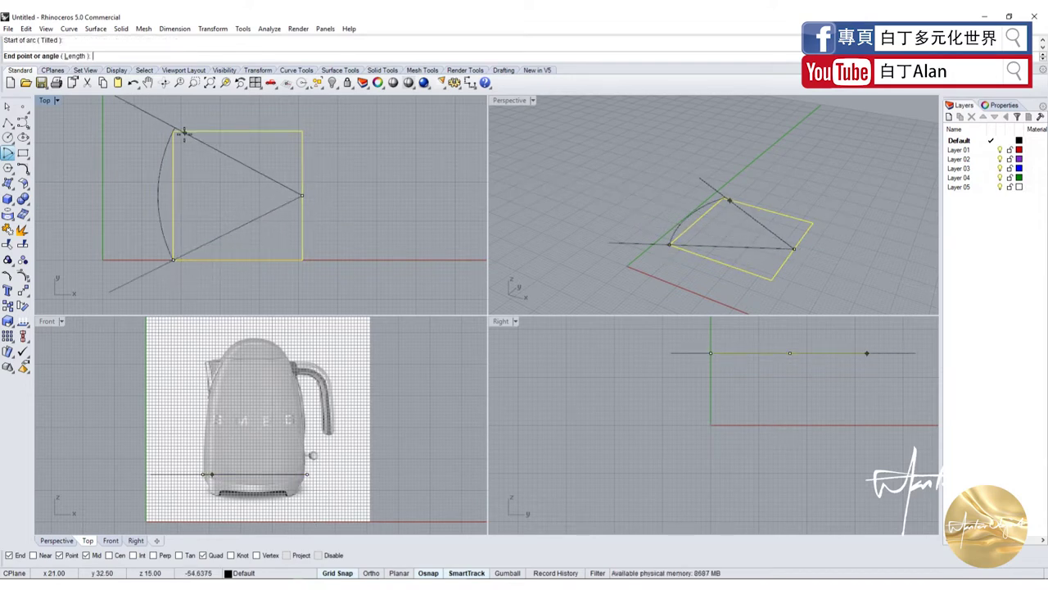
Try several trial arcs and a freeform curve, cancelling the unwanted ones
click(173, 131)
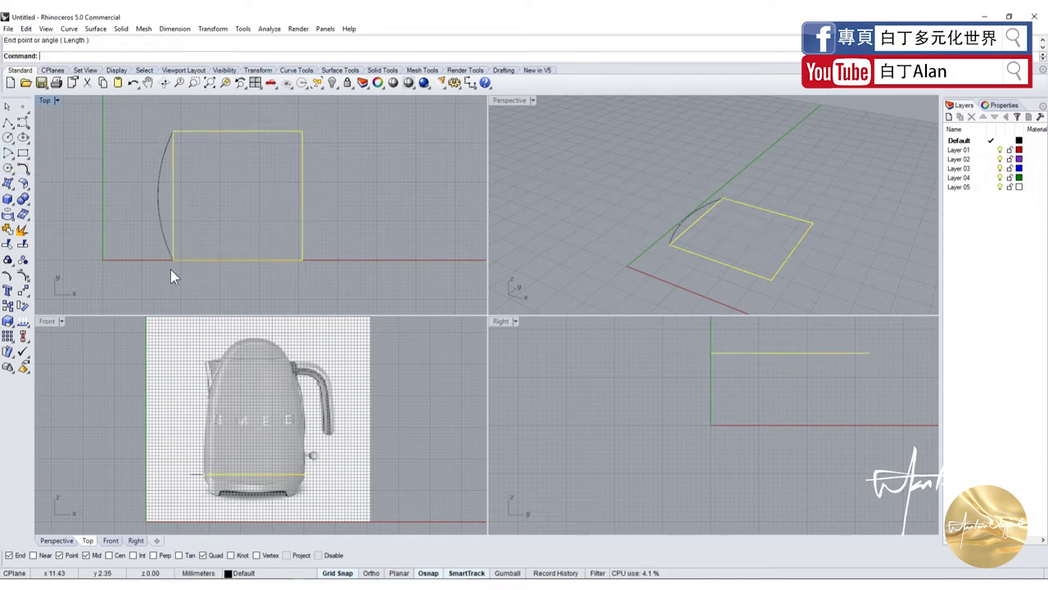
key(Return)
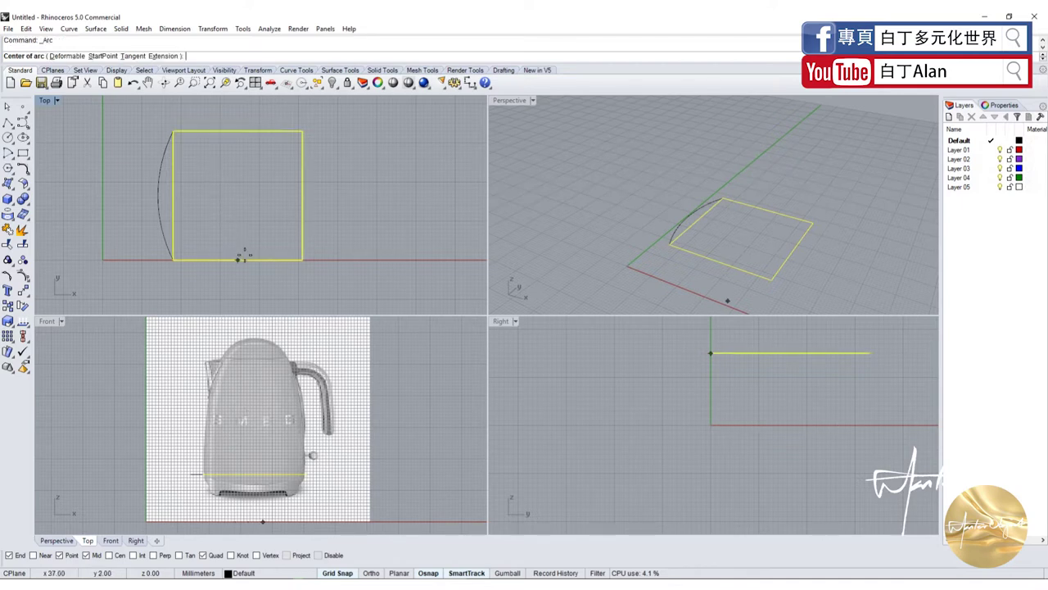
click(238, 260)
click(184, 131)
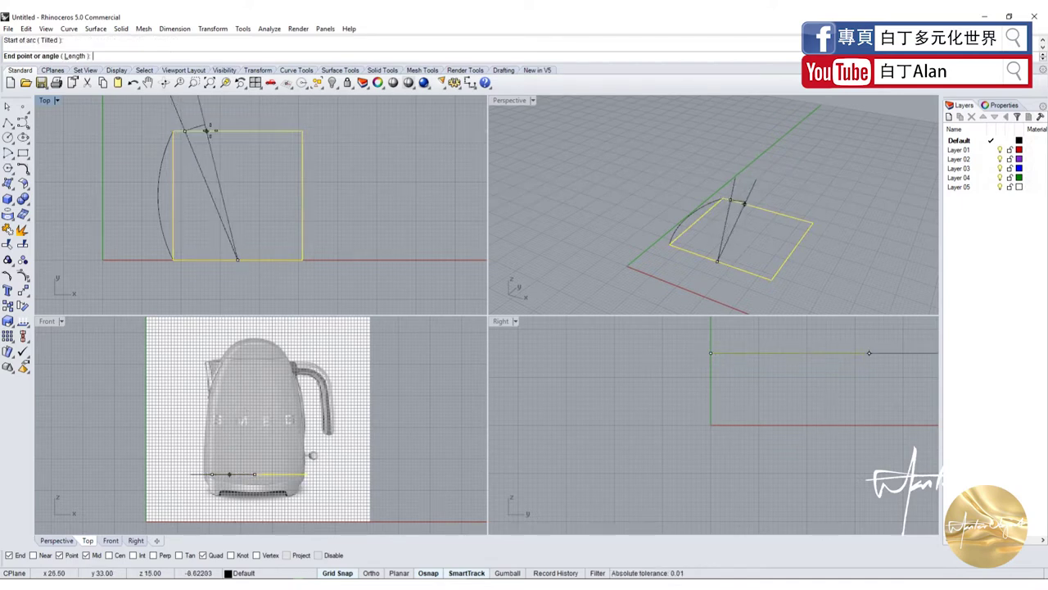
key(Escape)
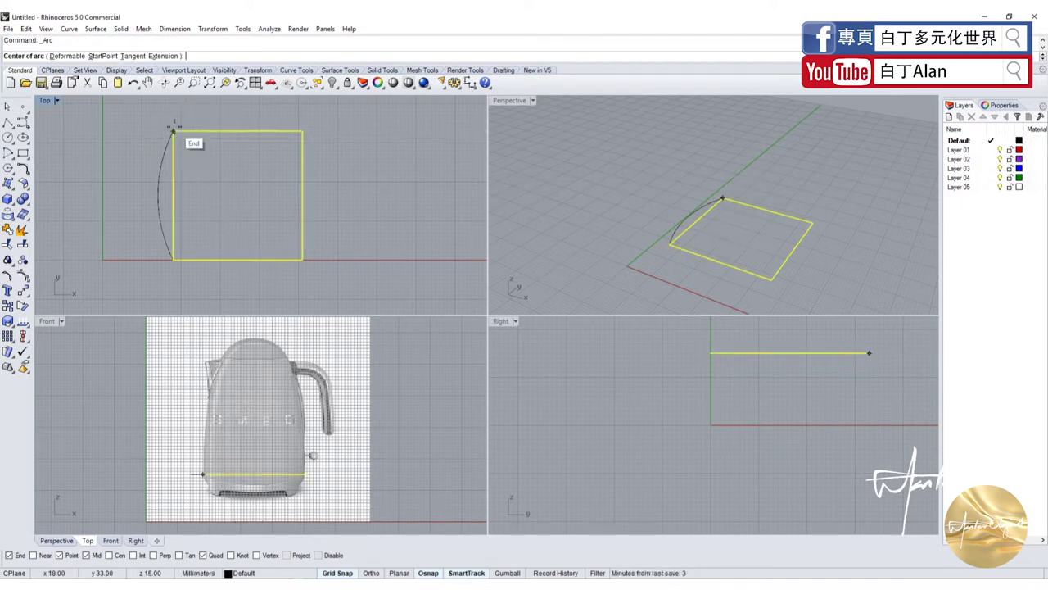
key(Return)
click(173, 131)
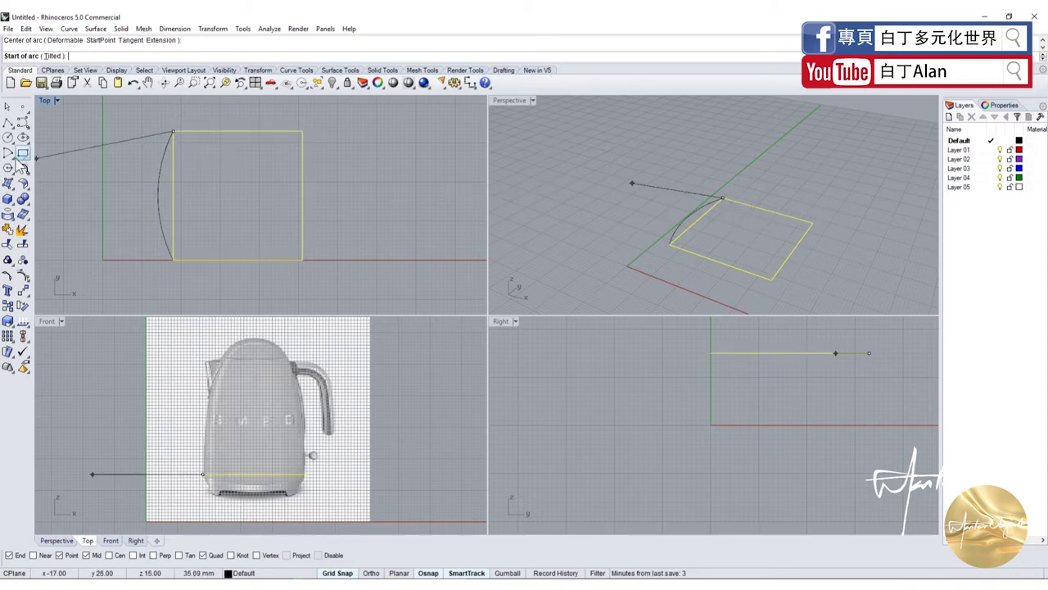
click(22, 121)
click(239, 259)
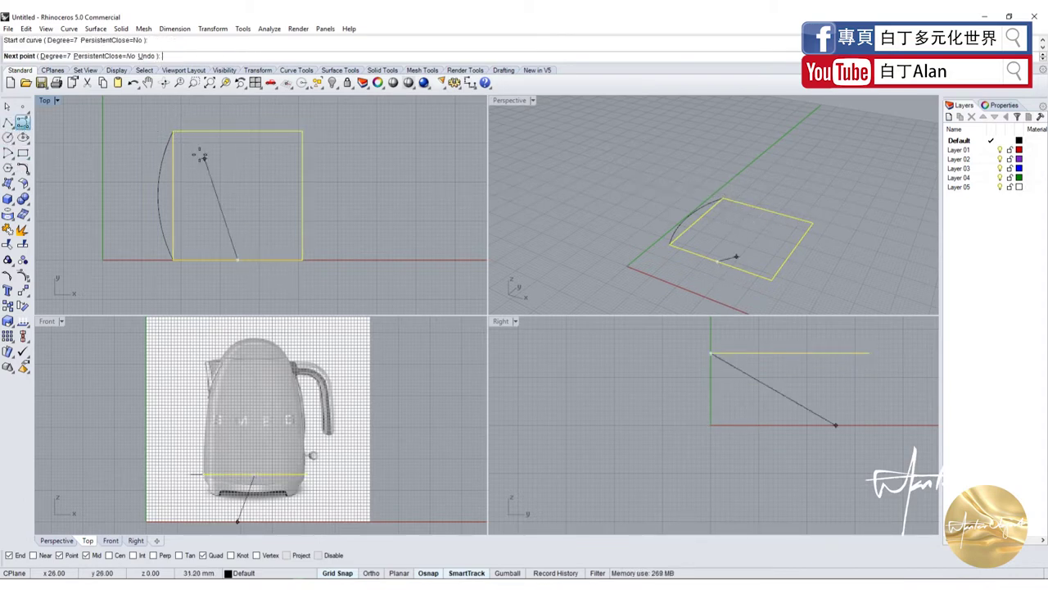
click(173, 131)
key(Escape)
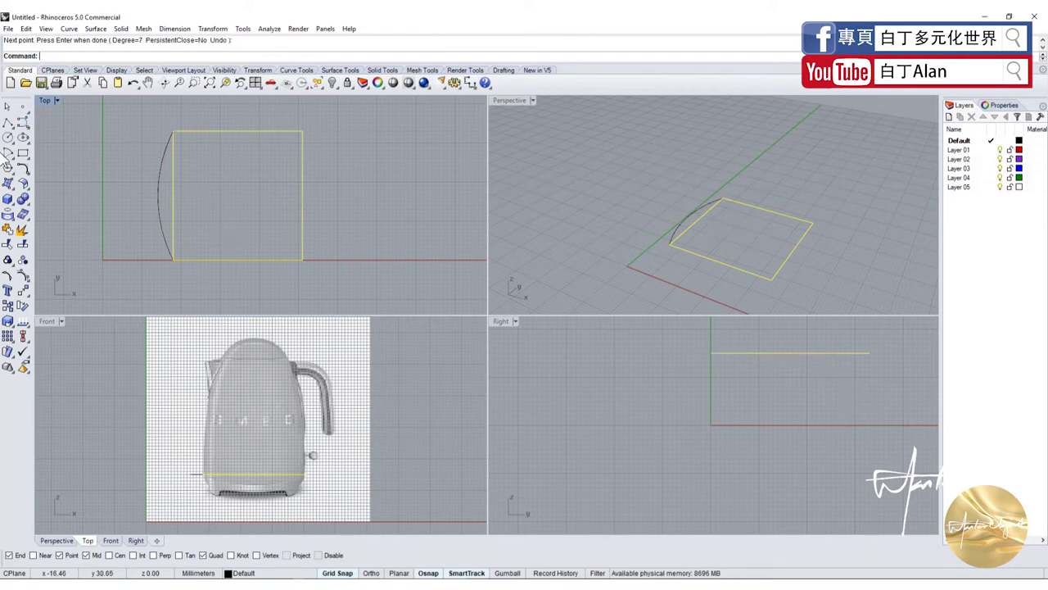
Draw an arc centred at the bottom midpoint from the top-left to bottom-left corner
key(Return)
click(238, 259)
click(172, 131)
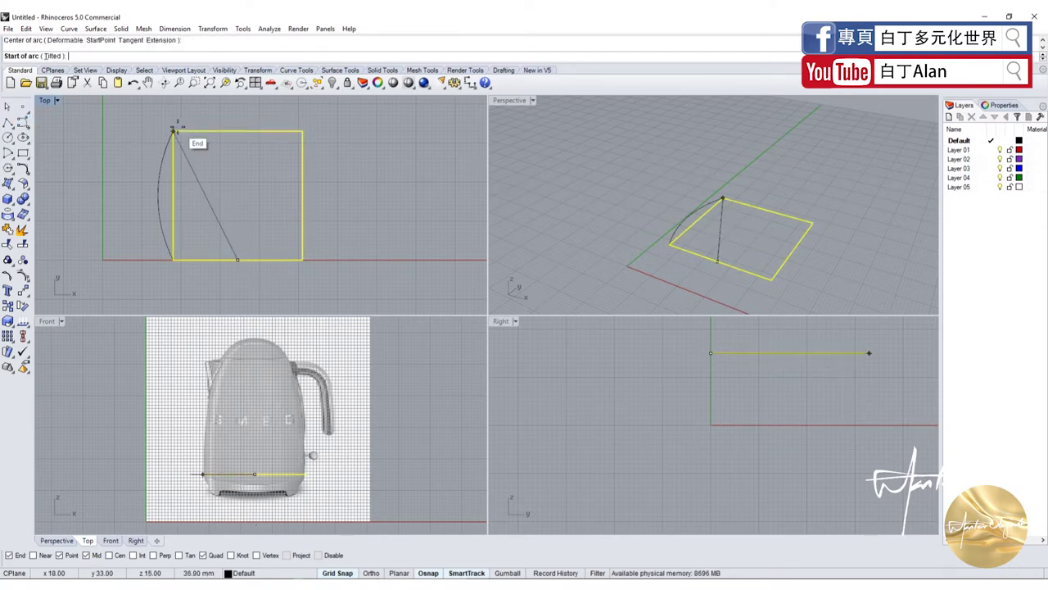
click(173, 259)
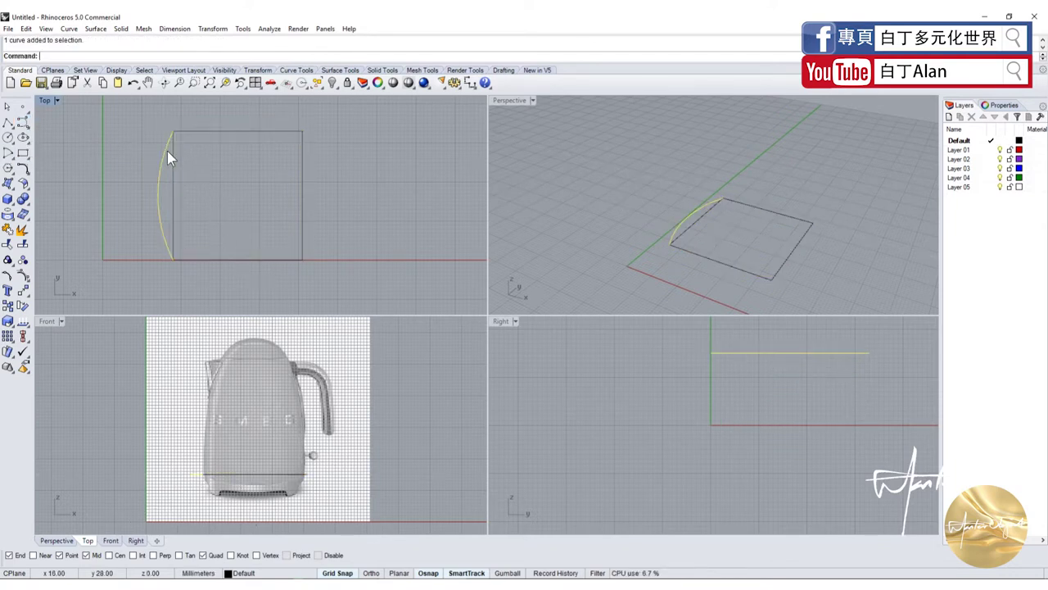
Polar-array the arc into 4 copies around the square's centre over 360°
click(12, 339)
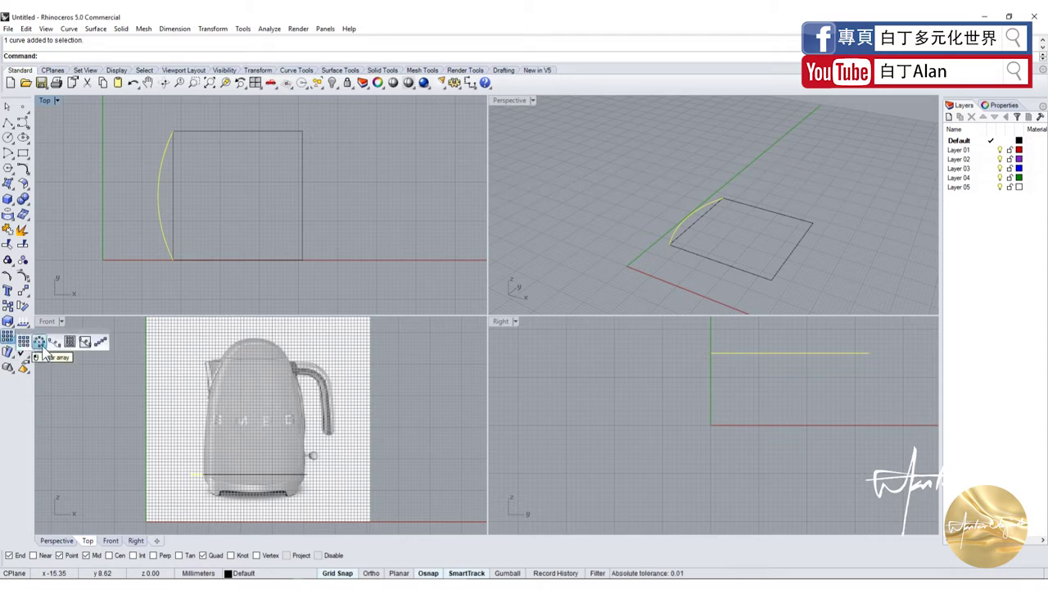
click(39, 342)
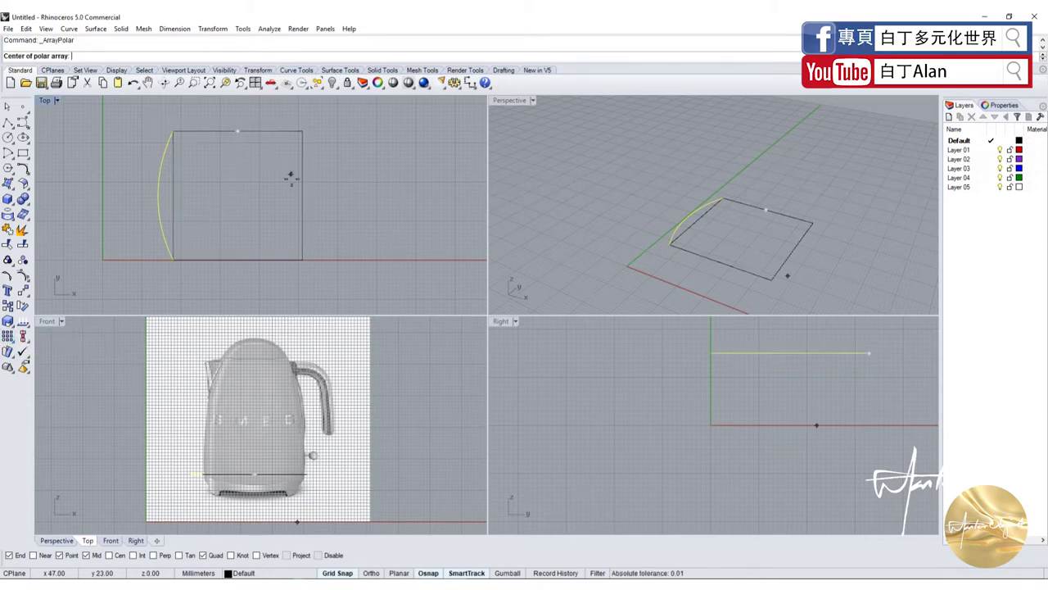
click(238, 196)
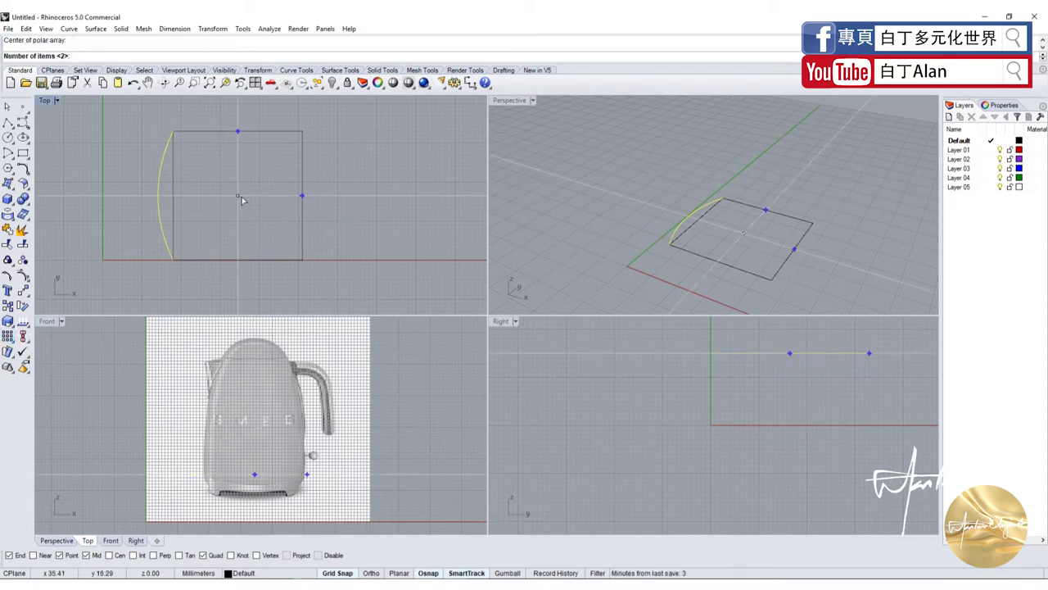
text(4)
key(Return)
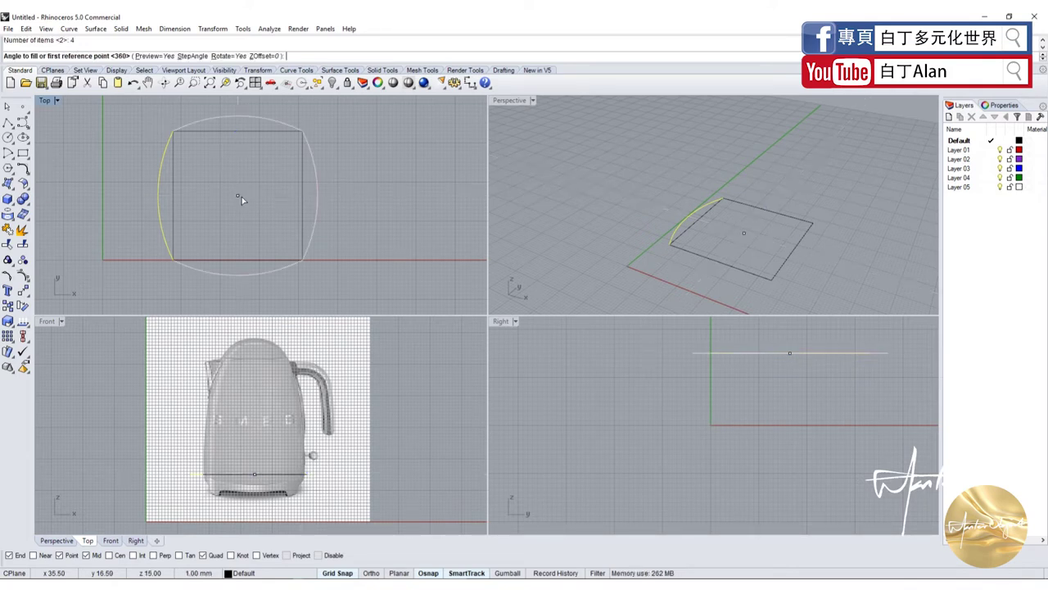
key(Return)
key(Return)
scroll(244, 194, up, 2)
scroll(328, 160, down, 2)
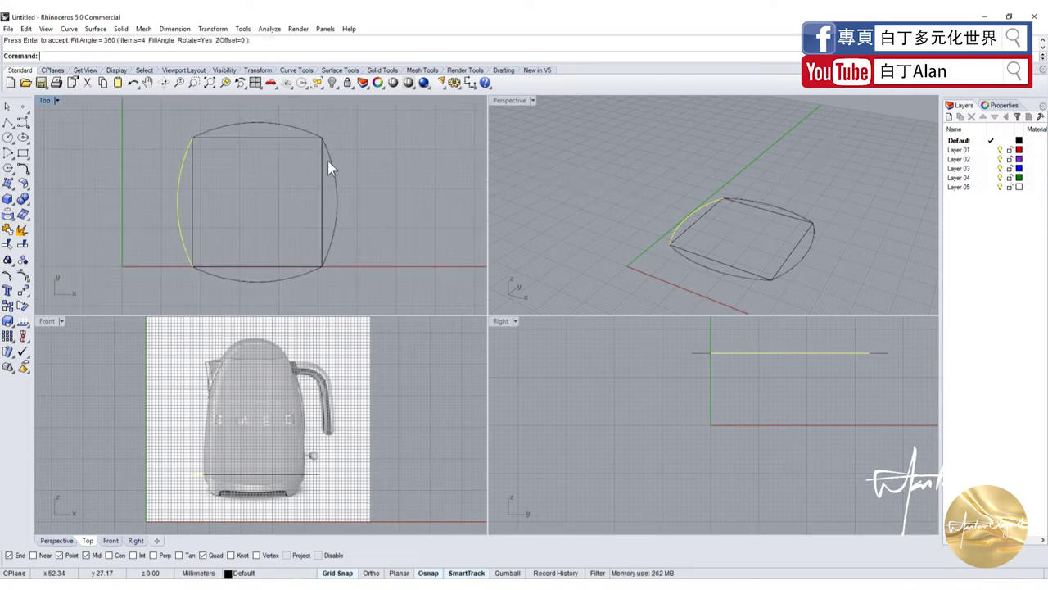
Select the four arcs as one outline and shift it to the right
click(287, 131)
shift+click(175, 208)
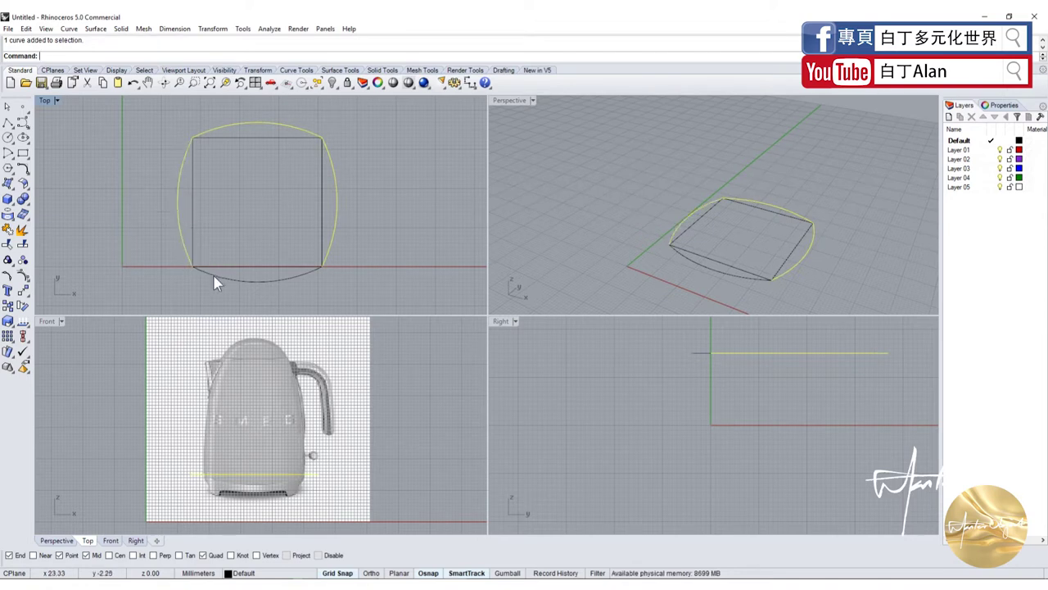
shift+click(217, 280)
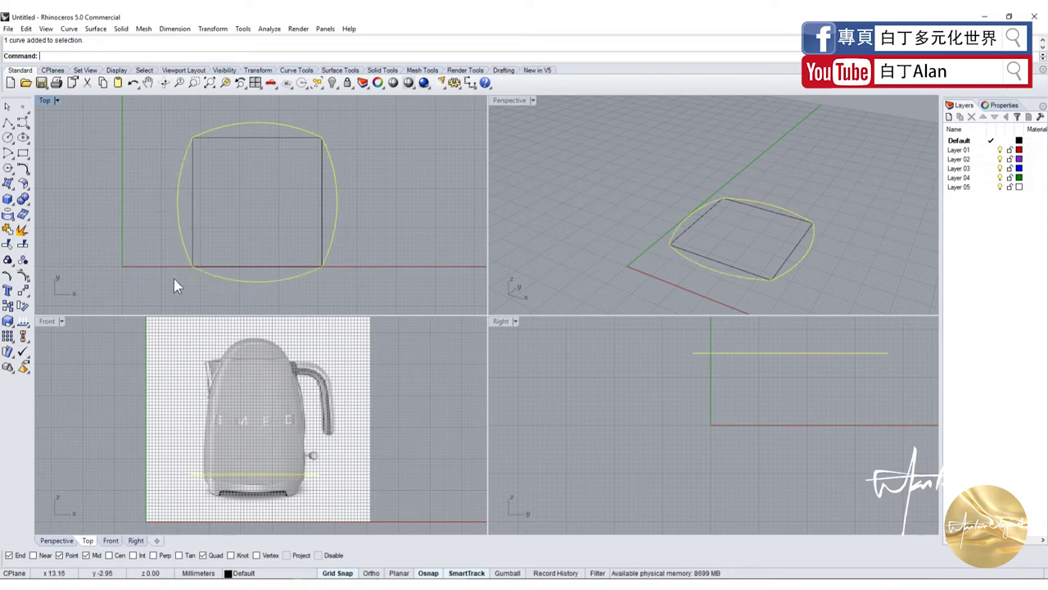
click(18, 278)
click(176, 202)
click(194, 202)
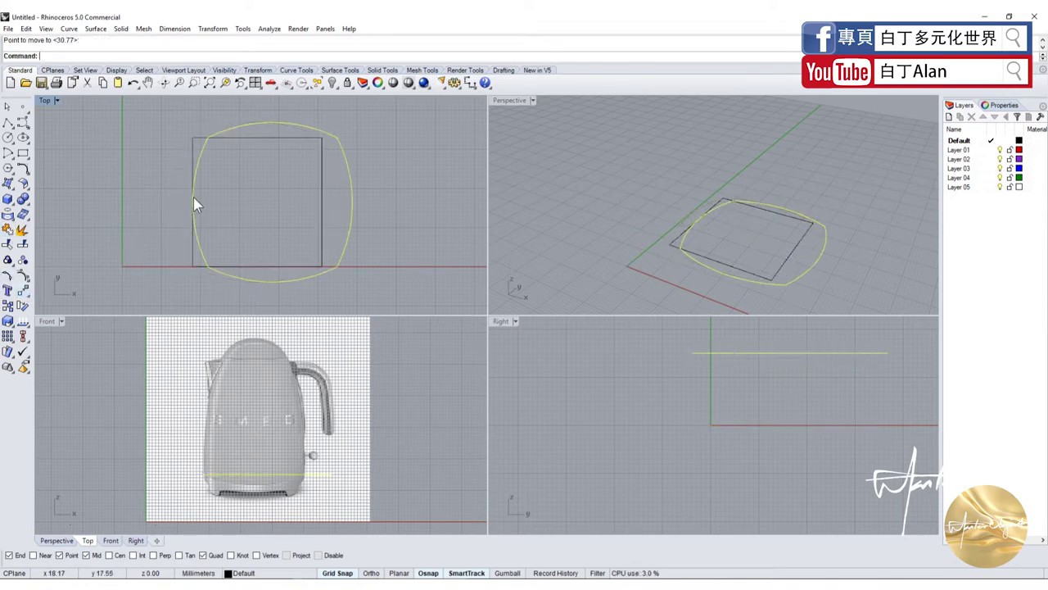
Scale the outline down from its left quadrant to fit inside the rectangle
click(23, 290)
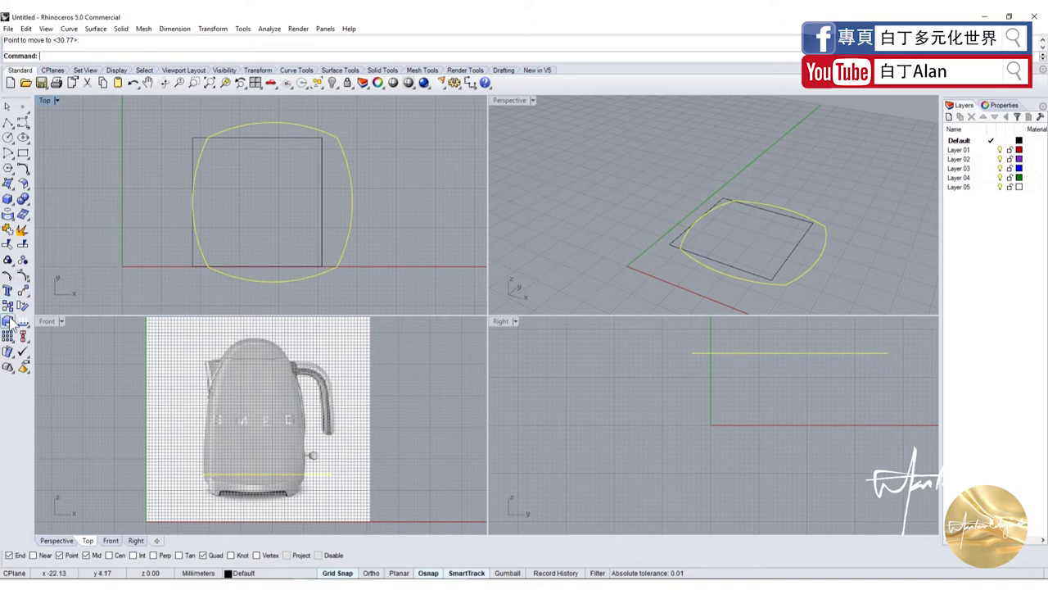
click(192, 201)
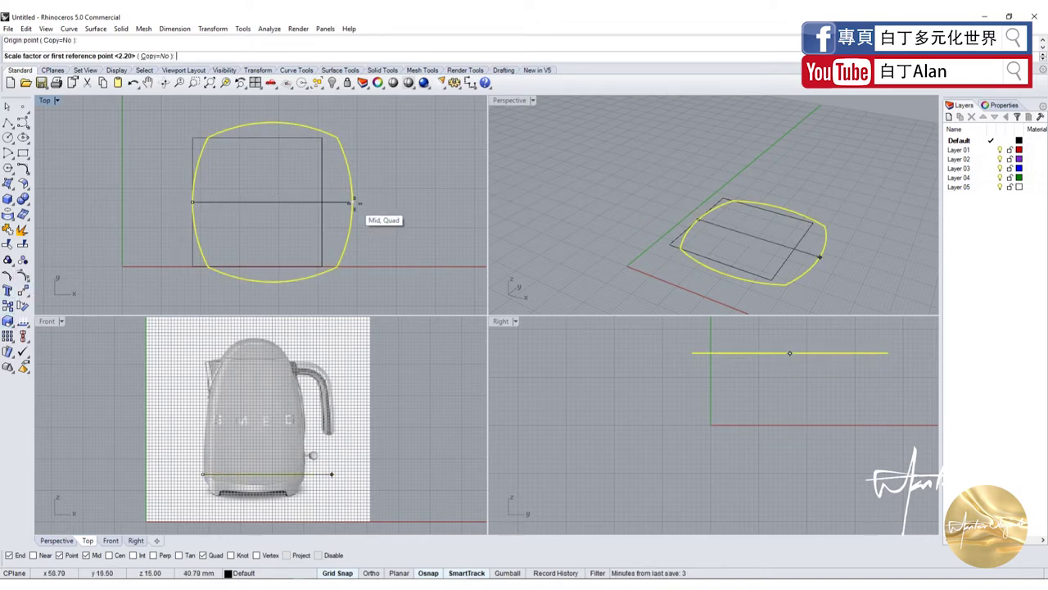
click(352, 202)
click(321, 202)
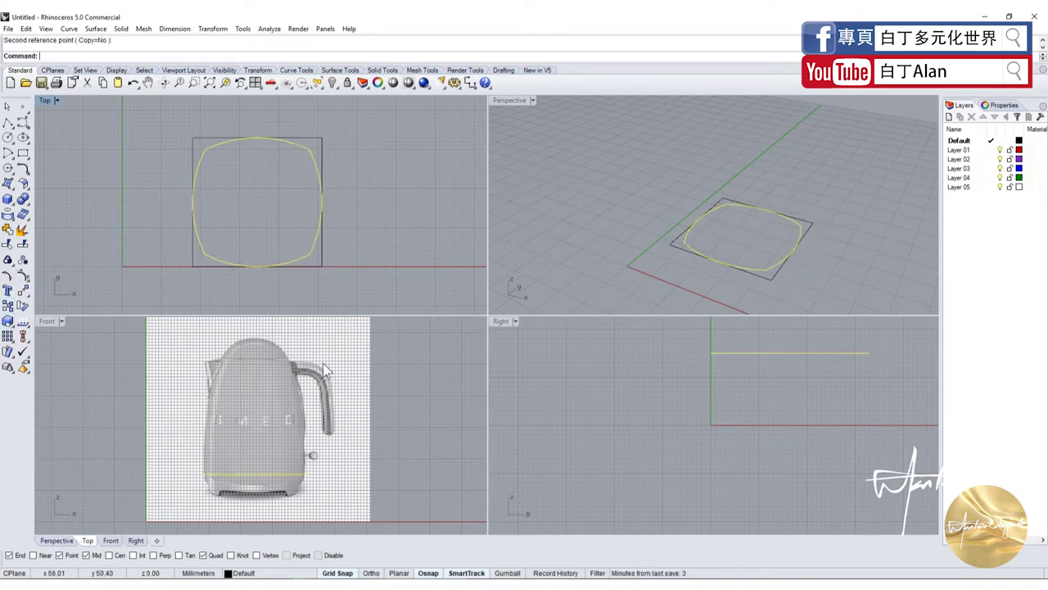
scroll(306, 452, up, 3)
scroll(312, 495, down, 2)
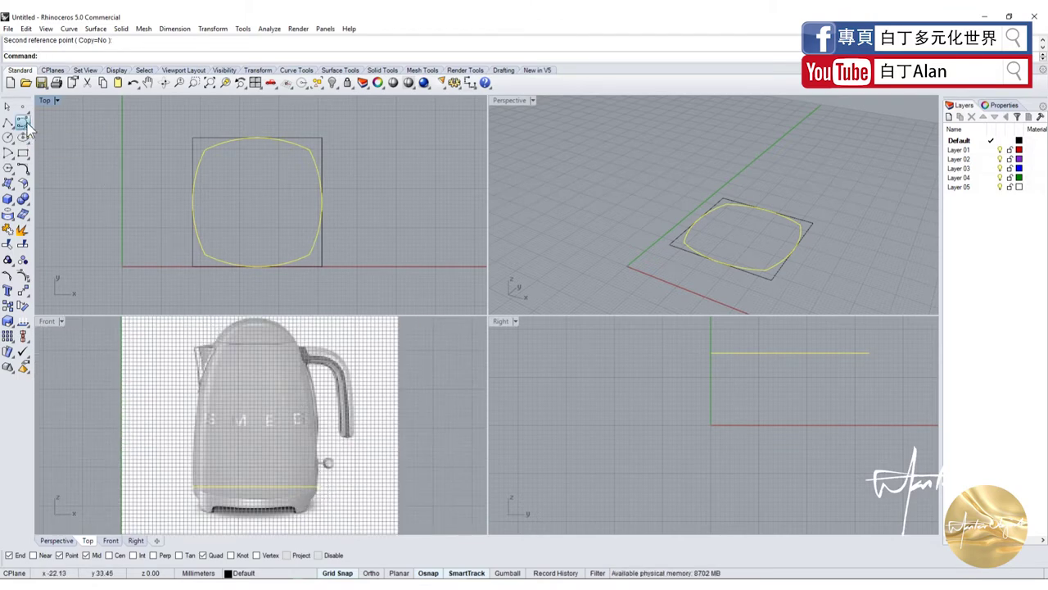
Draw a curve from the outline's right edge up over the kettle's top profile to near the centre
click(22, 123)
click(322, 202)
scroll(344, 430, up, 3)
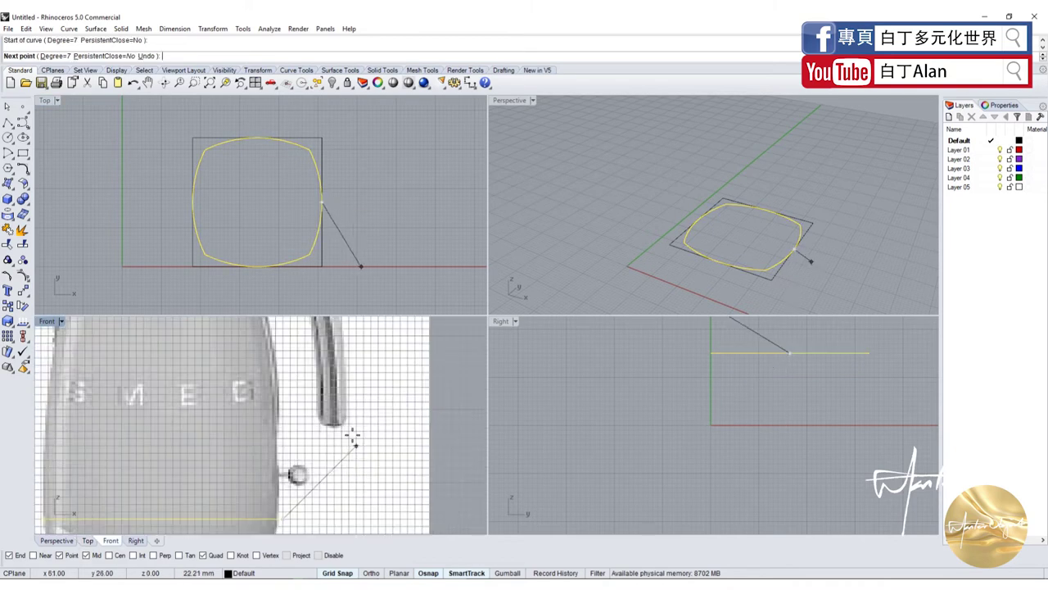
scroll(297, 425, down, 3)
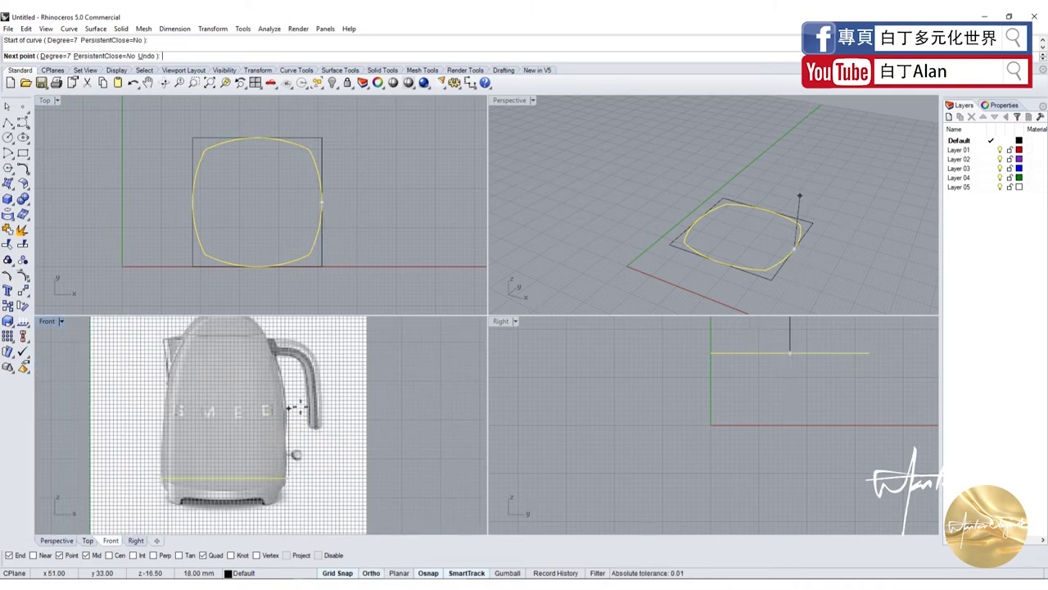
click(288, 407)
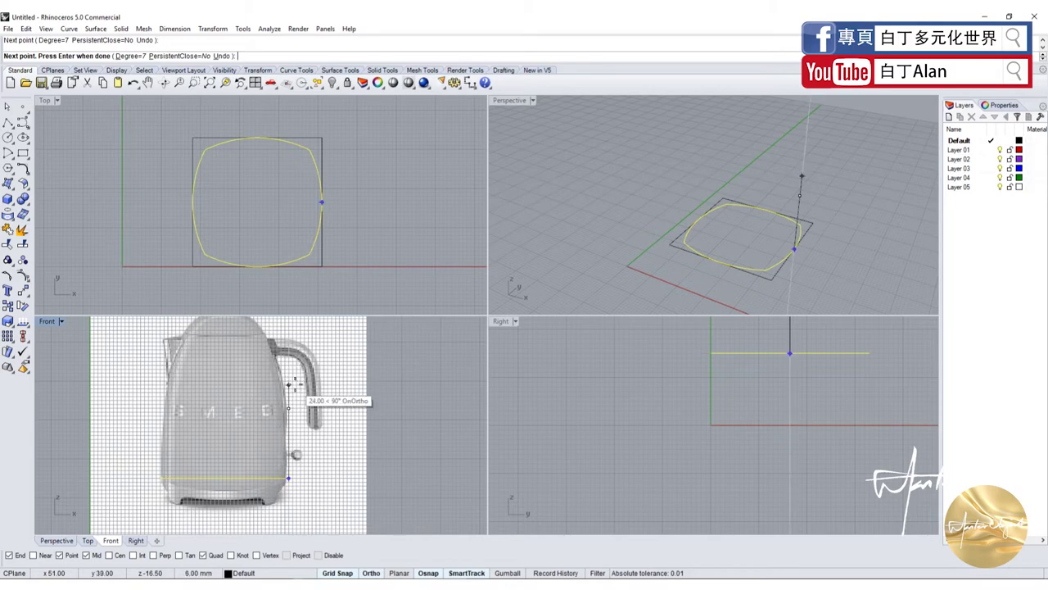
click(288, 384)
scroll(273, 342, up, 3)
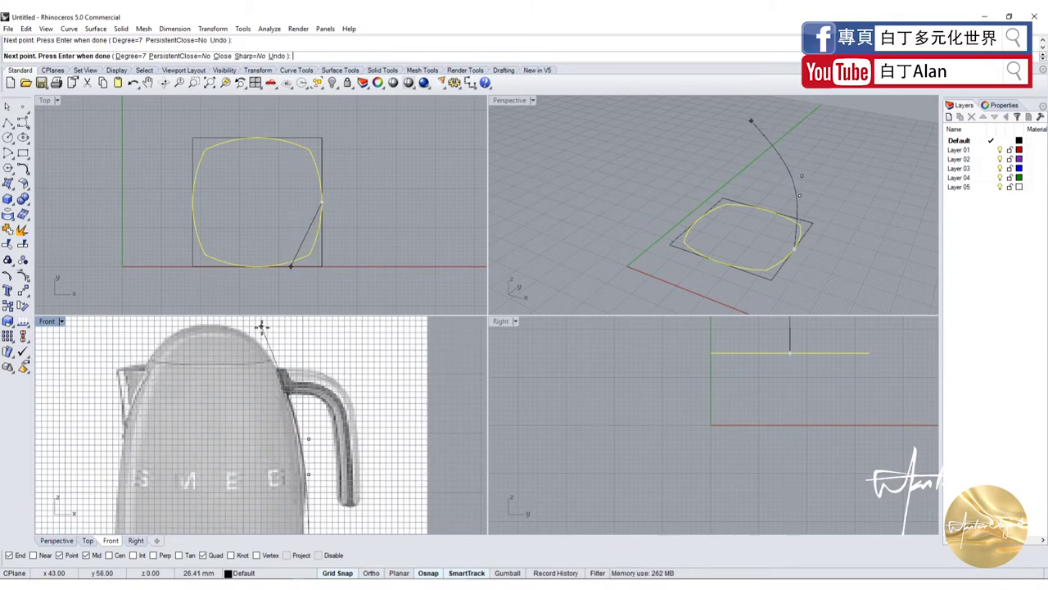
click(261, 326)
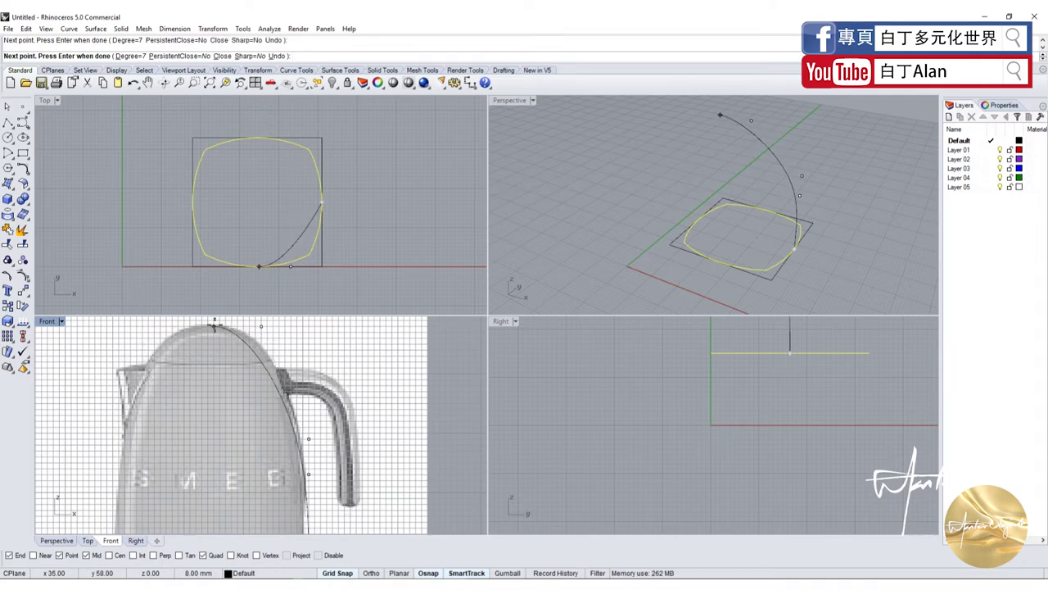
scroll(213, 325, down, 3)
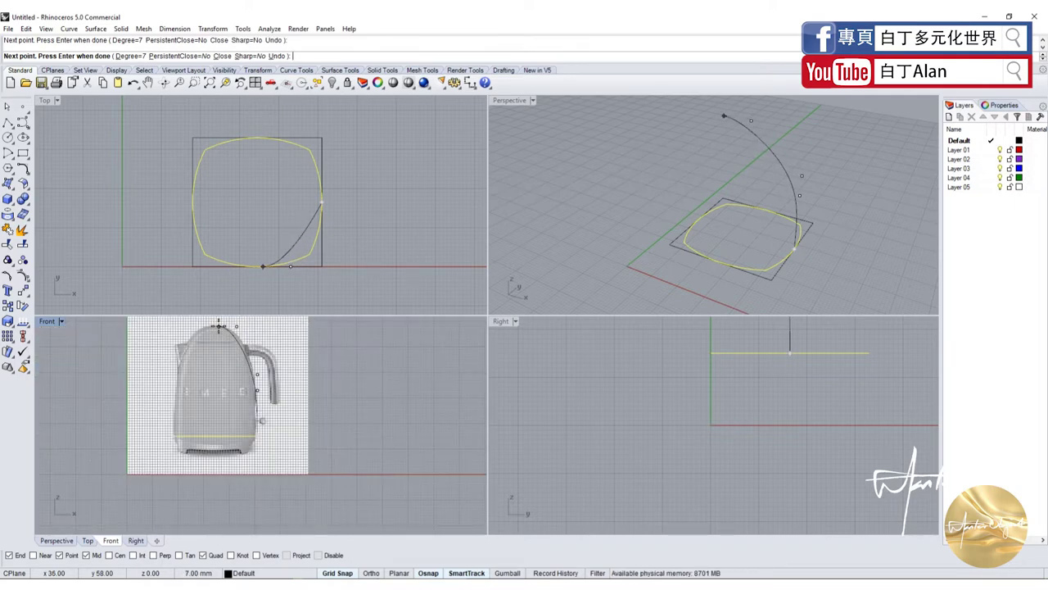
scroll(213, 325, down, 2)
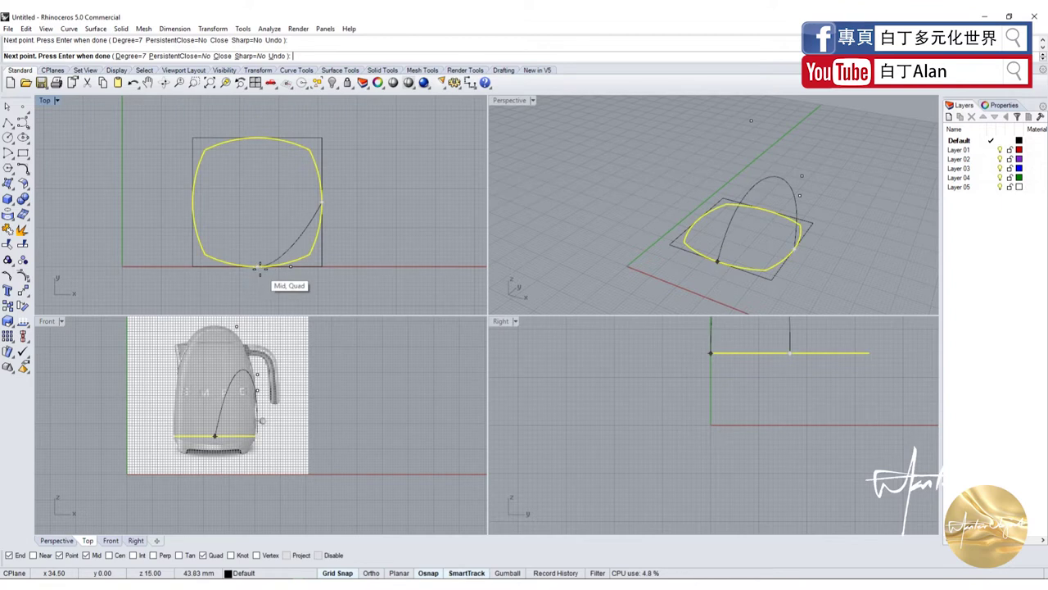
click(257, 201)
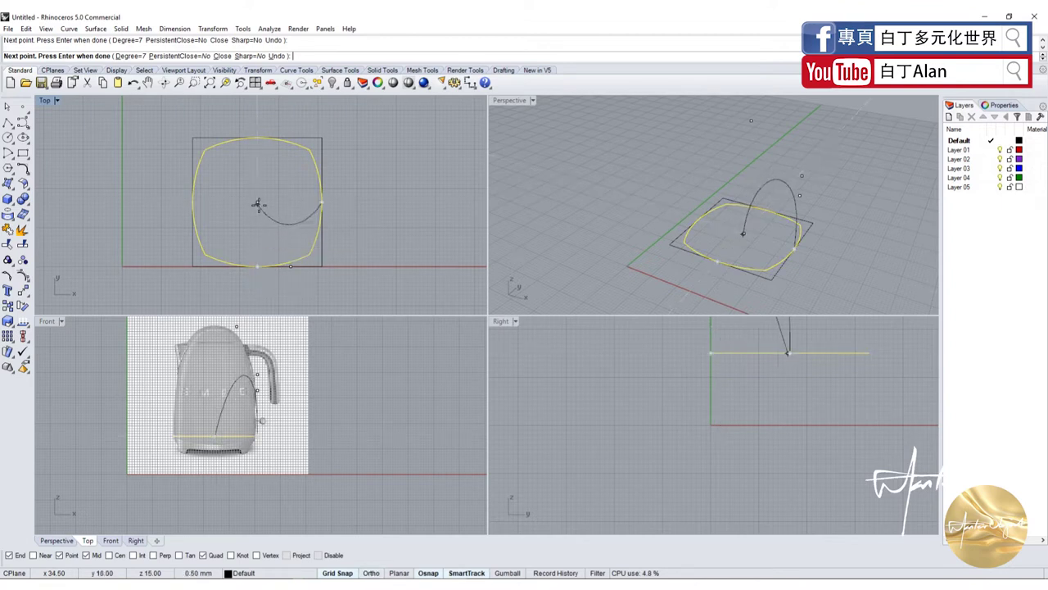
key(Return)
key(XF86AudioLowerVolume)
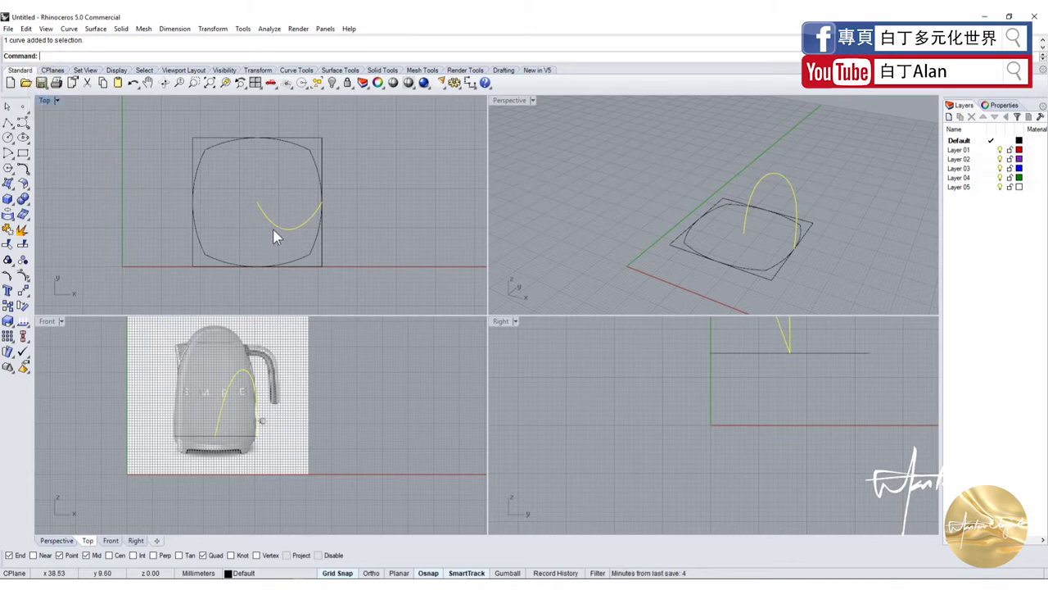
Pull the curve's lower control point up and line its inner end up with its start
key(F10)
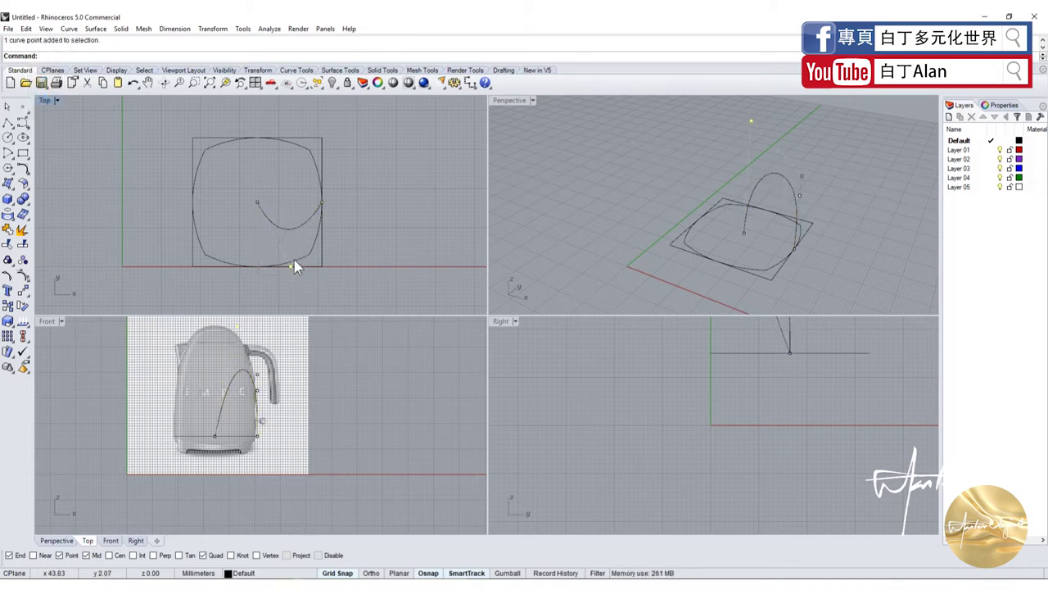
drag(291, 266, 300, 199)
scroll(300, 199, up, 4)
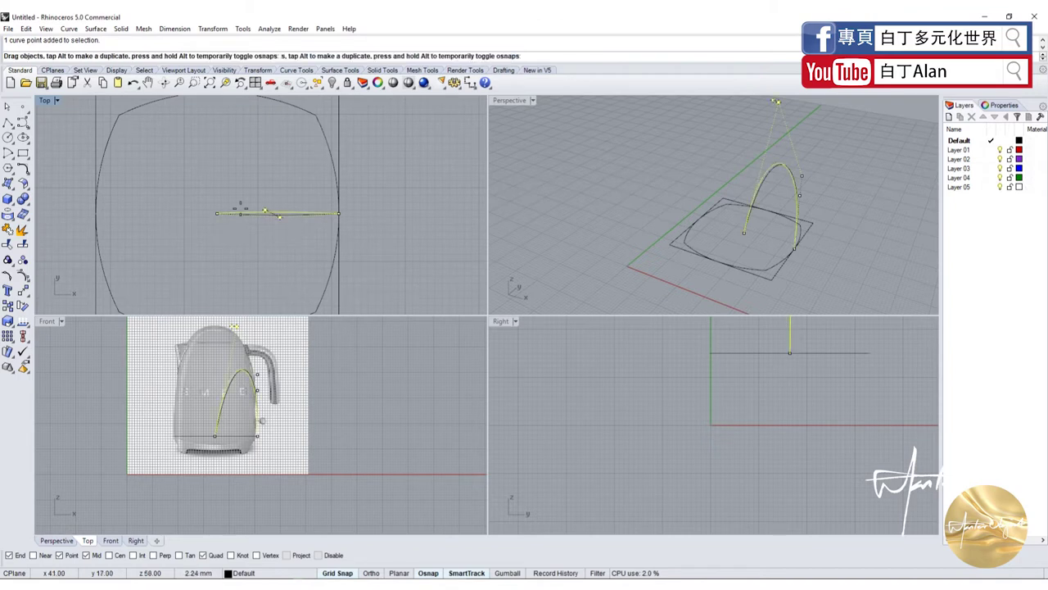
drag(217, 214, 279, 213)
key(Escape)
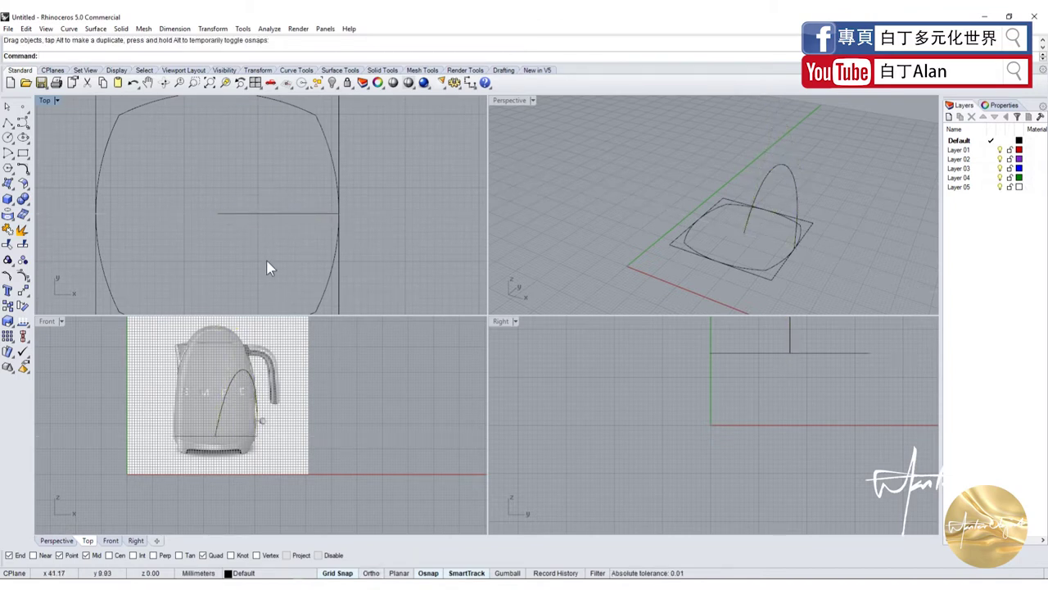
Raise the profile curve's top control point to the kettle's lid height and shift it right
click(255, 215)
key(F10)
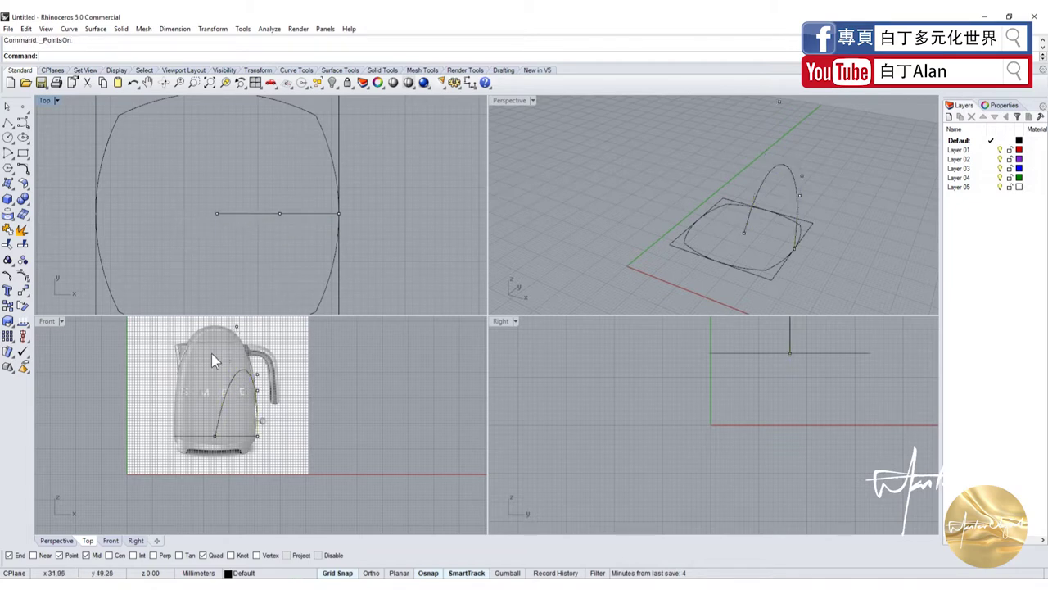
click(215, 434)
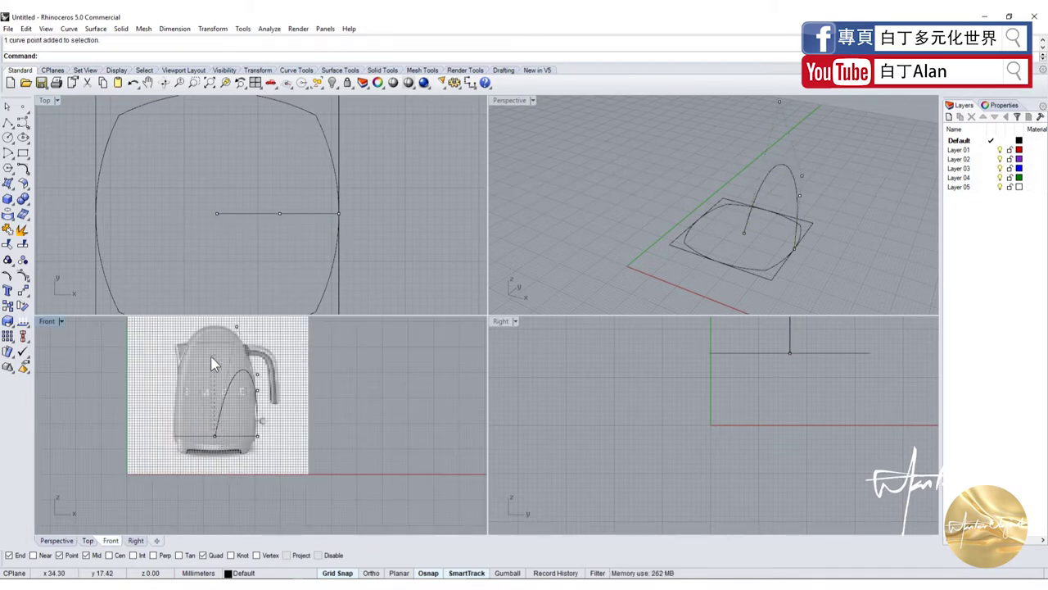
drag(214, 434, 212, 328)
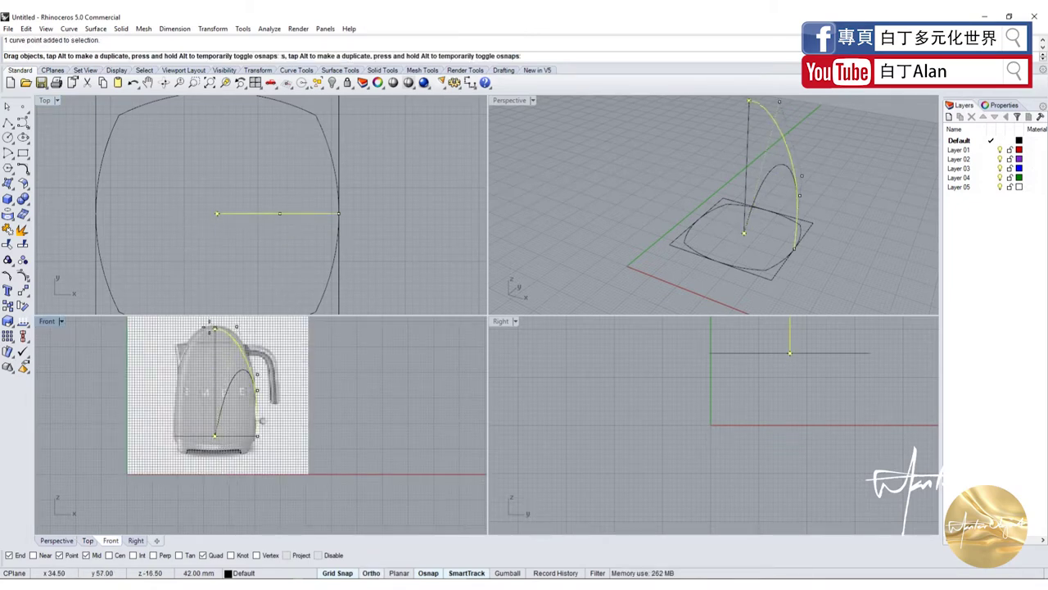
scroll(212, 328, up, 2)
scroll(270, 425, up, 3)
scroll(266, 410, down, 3)
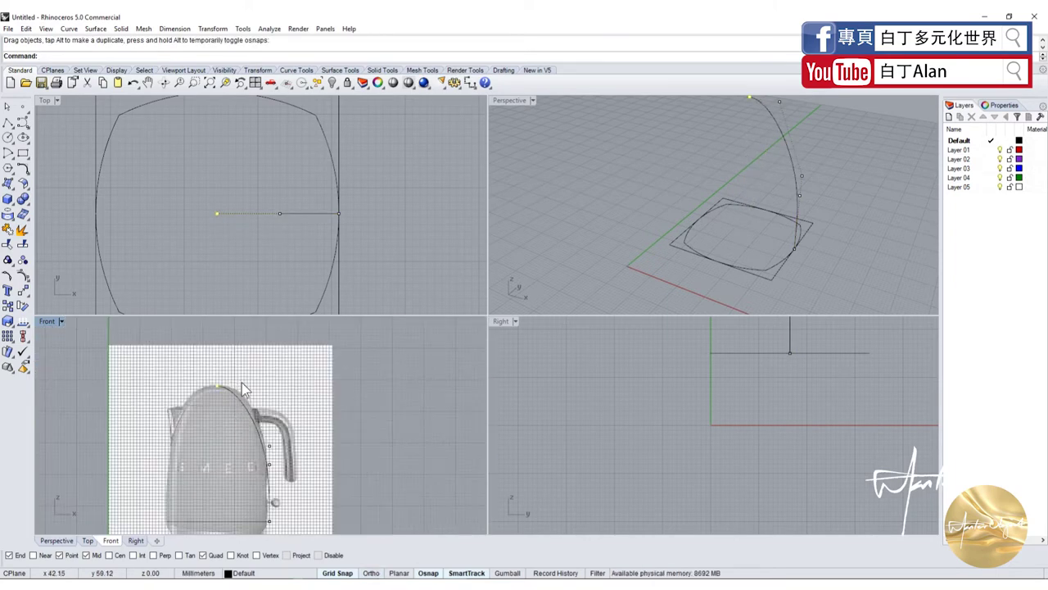
scroll(263, 398, up, 3)
drag(246, 379, 274, 378)
scroll(275, 378, down, 2)
scroll(276, 378, down, 2)
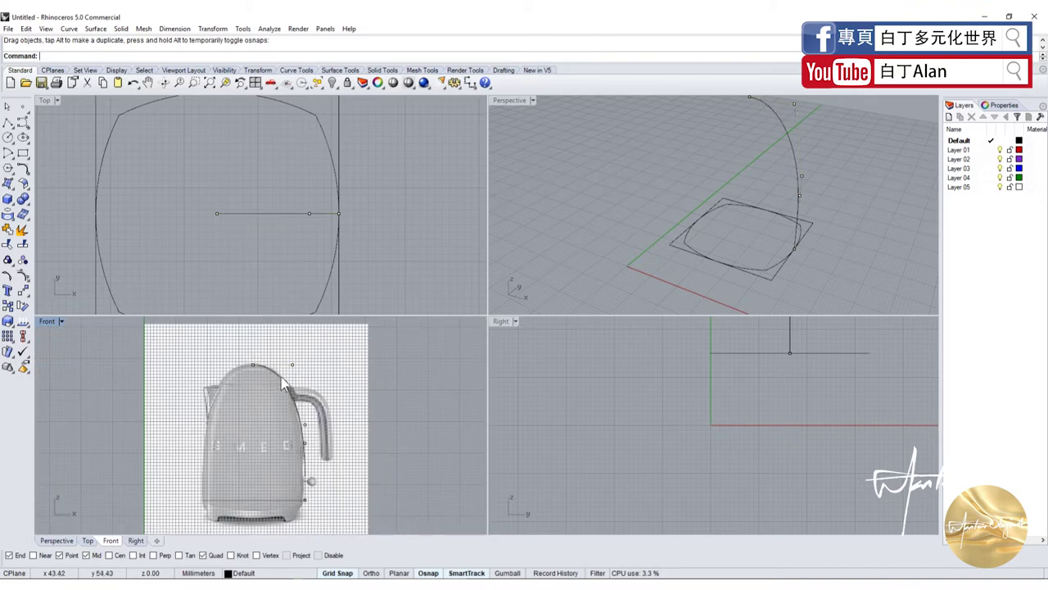
scroll(287, 475, up, 3)
scroll(295, 514, up, 2)
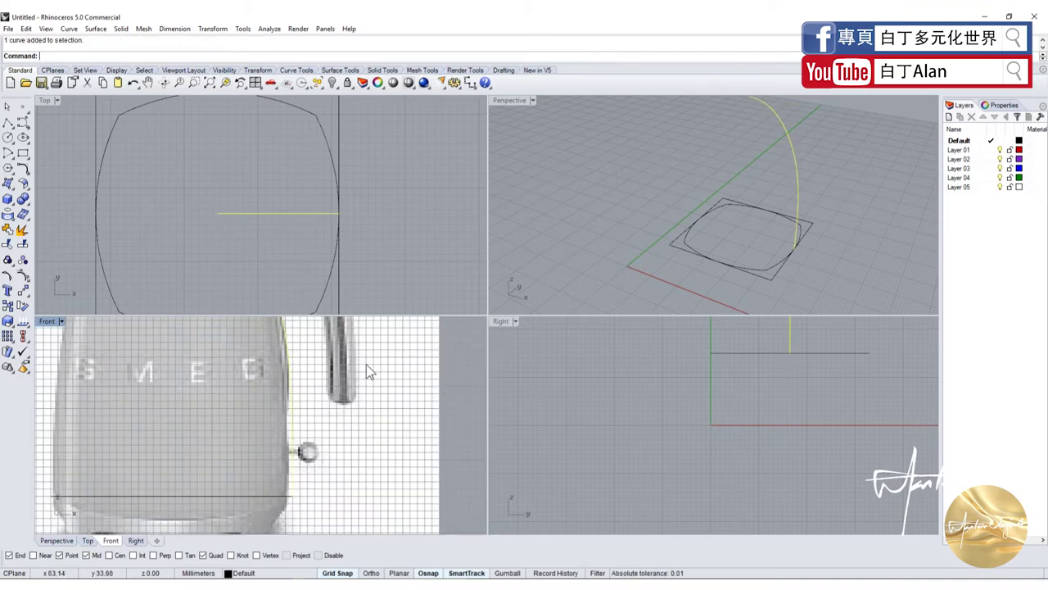
key(F10)
scroll(287, 459, down, 5)
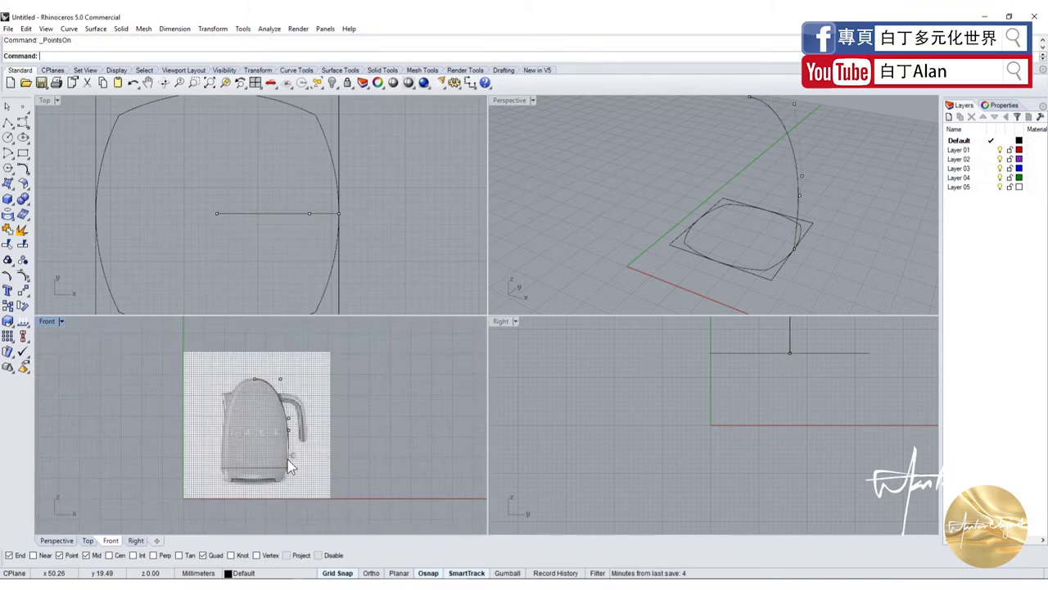
scroll(278, 434, up, 2)
scroll(257, 404, down, 2)
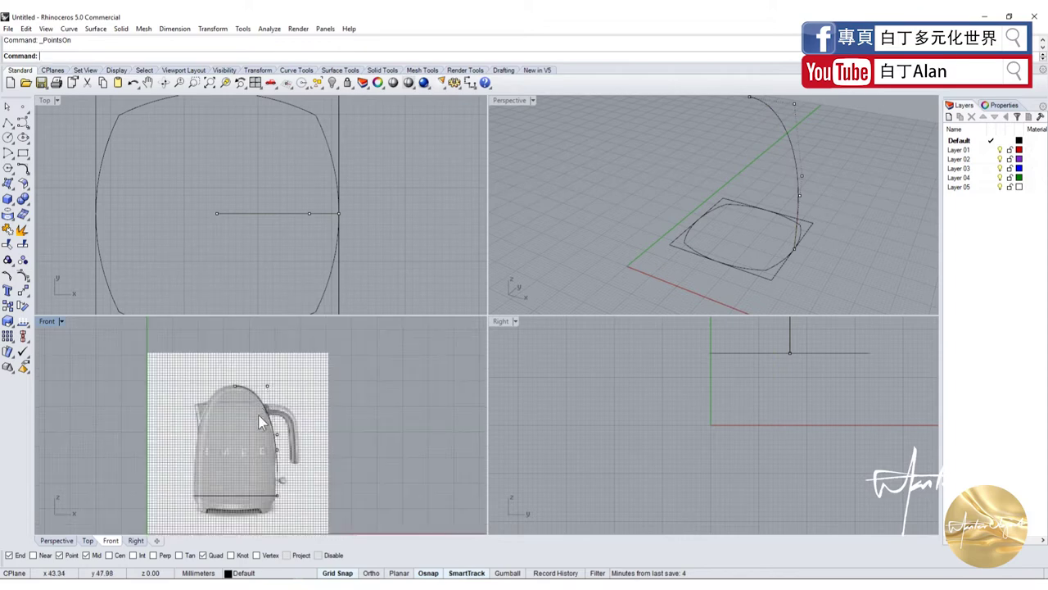
scroll(281, 456, up, 3)
scroll(281, 458, down, 2)
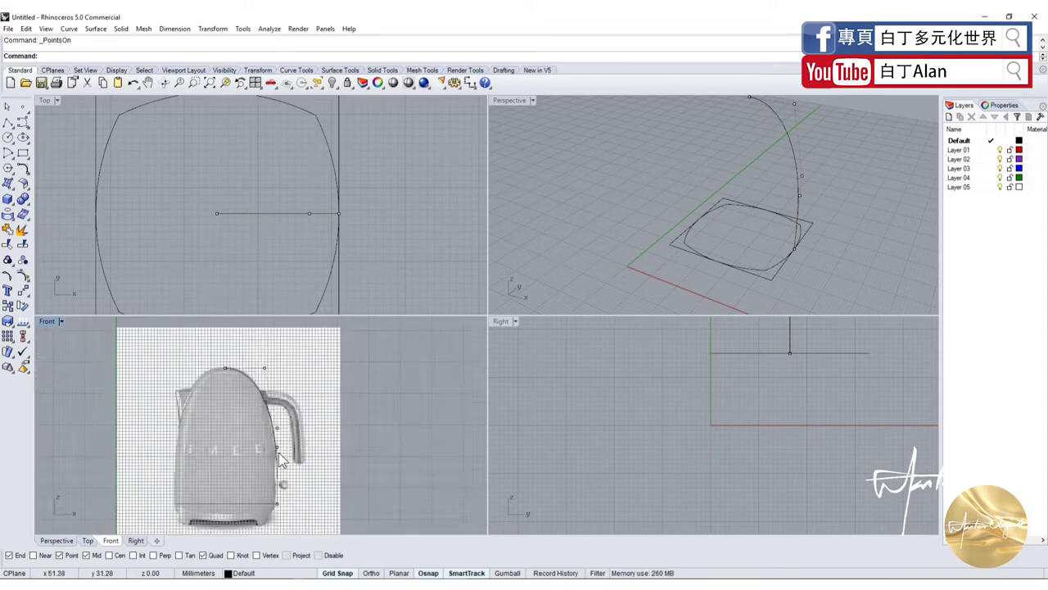
scroll(274, 426, down, 1)
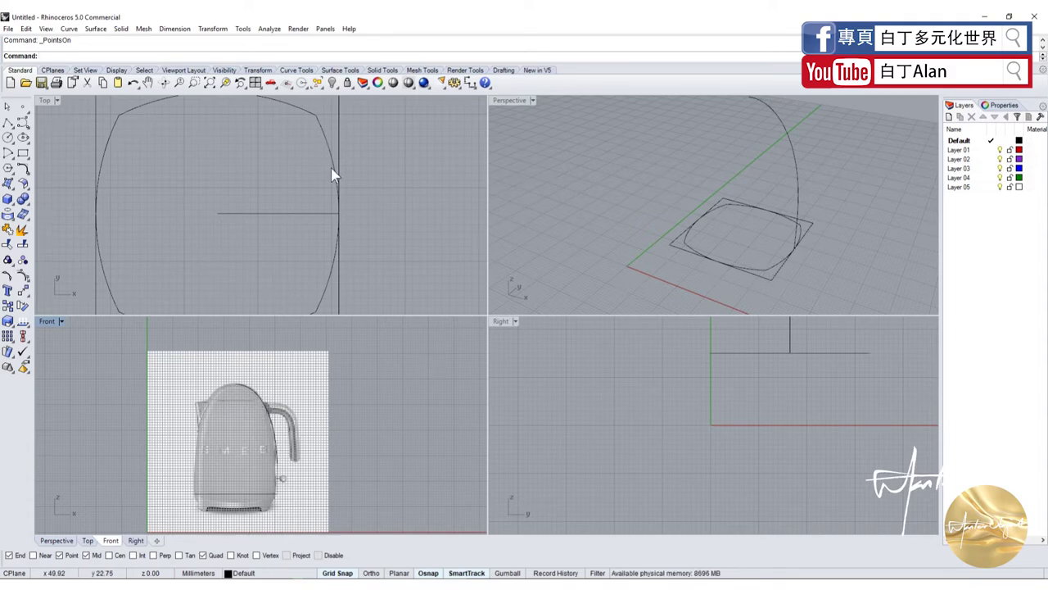
scroll(713, 176, down, 3)
Select the short horizontal line in Top view and maximize the Perspective viewport
click(290, 216)
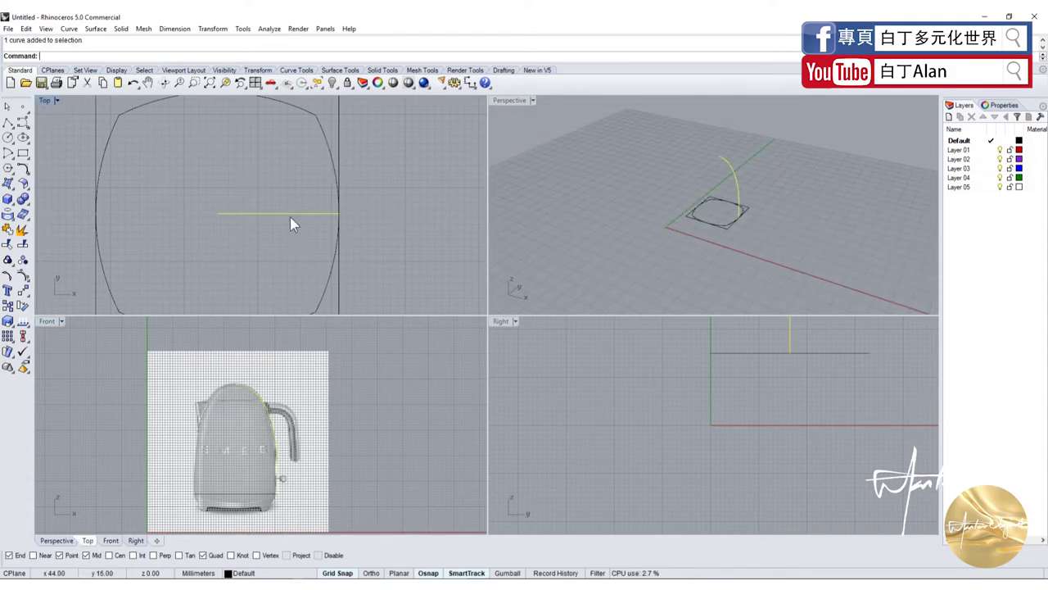
double_click(509, 100)
scroll(569, 344, up, 3)
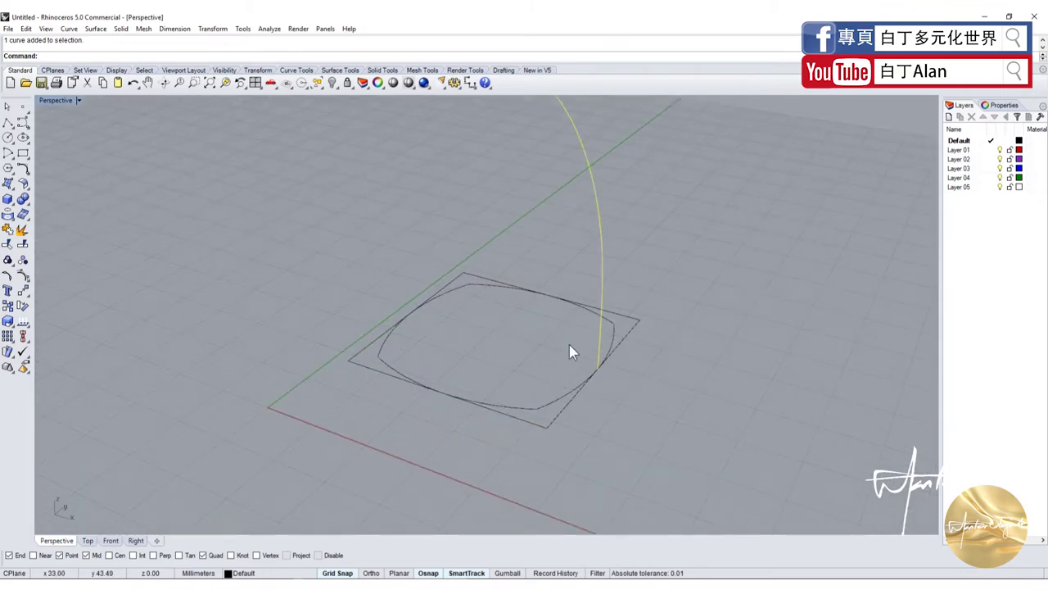
scroll(640, 343, down, 2)
scroll(674, 321, up, 2)
scroll(674, 329, up, 1)
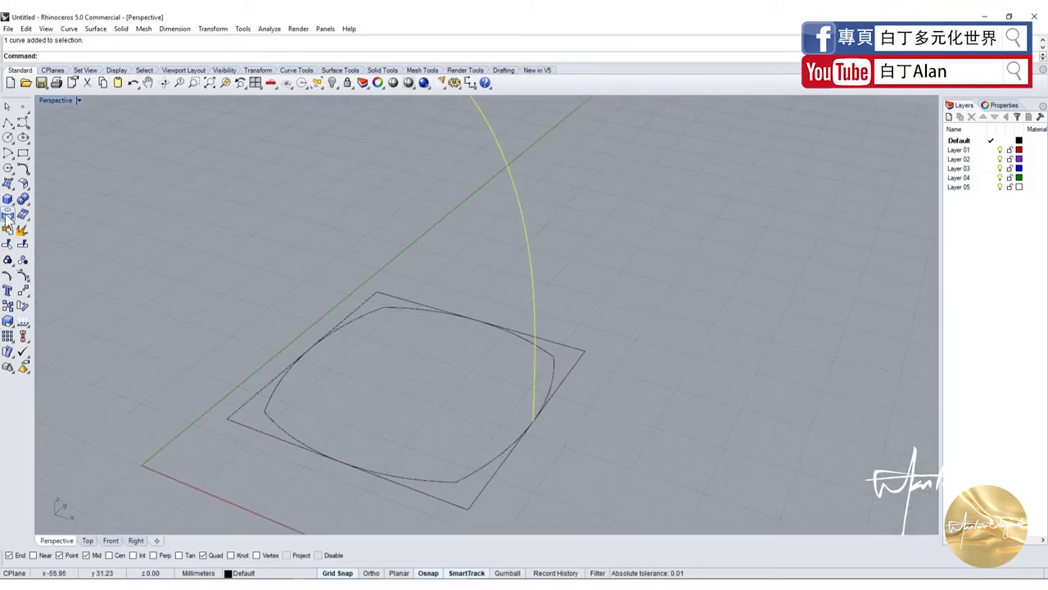
click(24, 171)
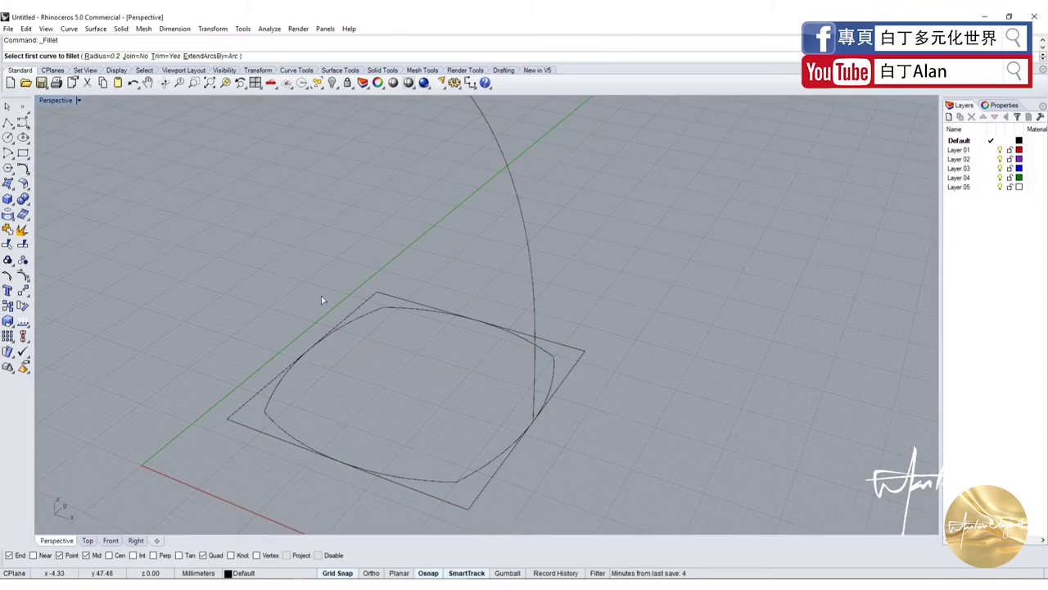
Fillet the first two corners of the base outline with radius 5
text(5)
key(Return)
click(377, 318)
click(393, 314)
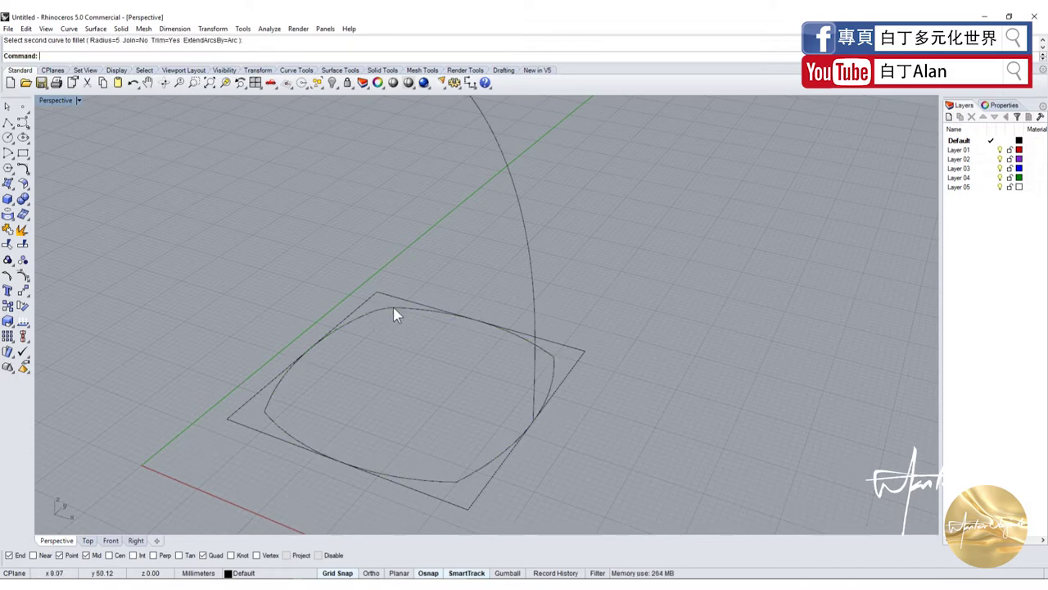
scroll(287, 405, up, 2)
key(Return)
click(262, 399)
click(262, 442)
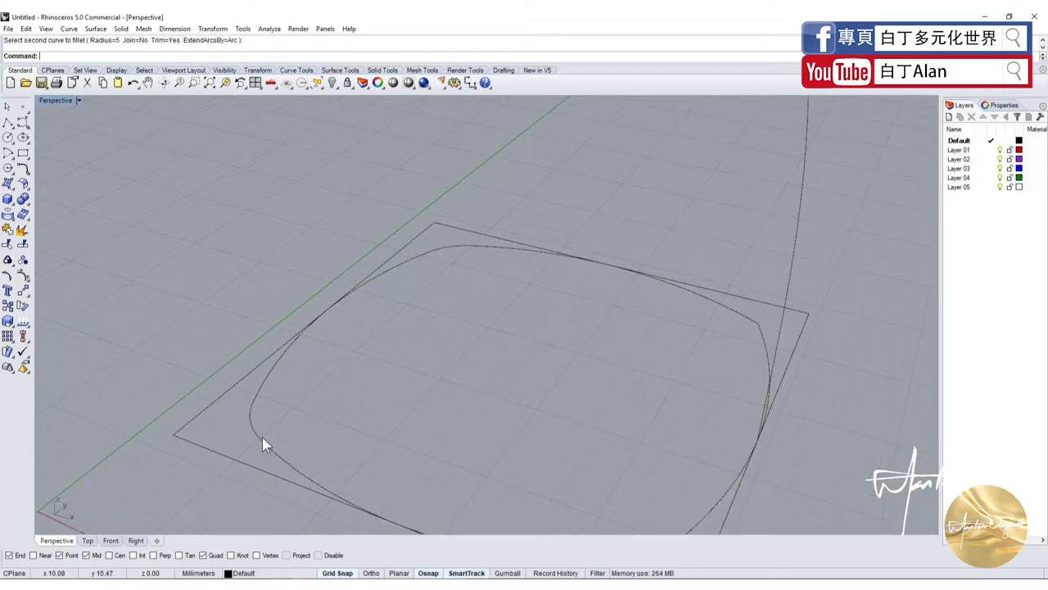
Round the remaining two corners at radius 5 and select the closed rounded outline
right_drag(266, 390, 303, 442)
key(Return)
click(328, 443)
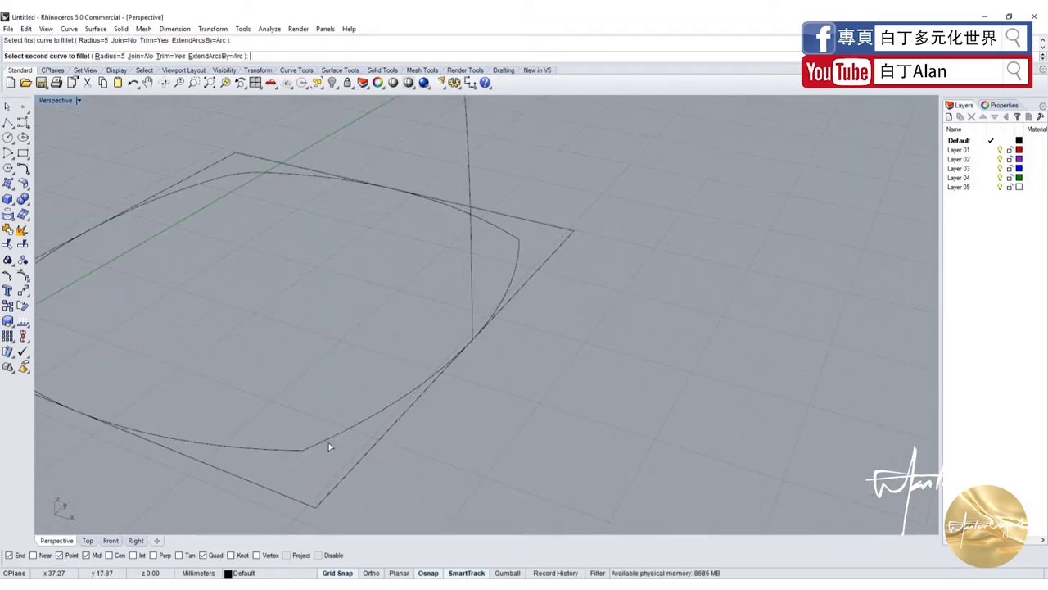
click(328, 442)
key(Return)
click(512, 264)
click(510, 234)
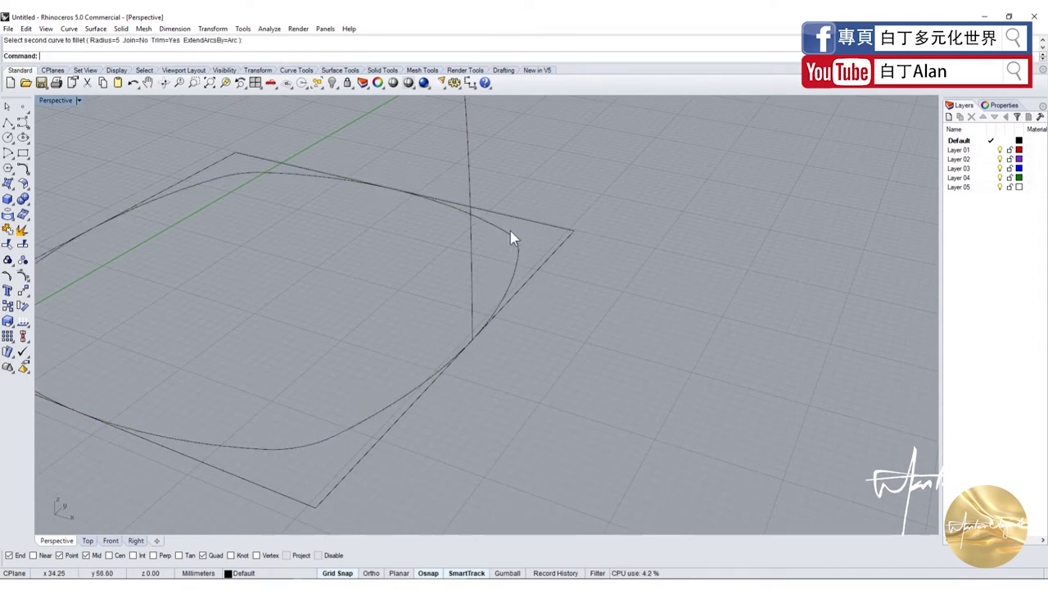
scroll(500, 421, down, 3)
scroll(479, 426, up, 2)
click(455, 427)
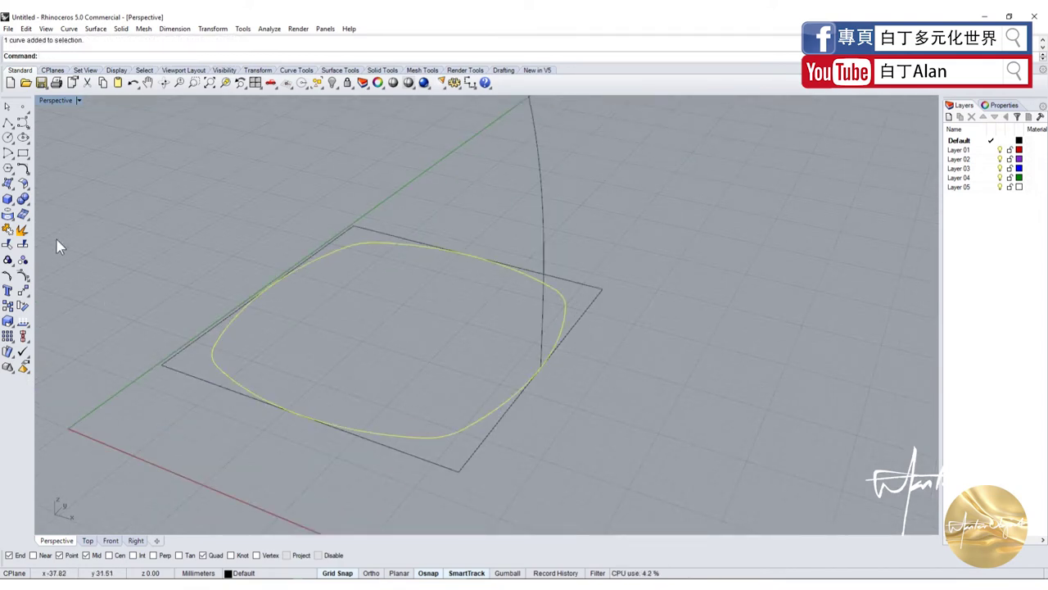
click(13, 188)
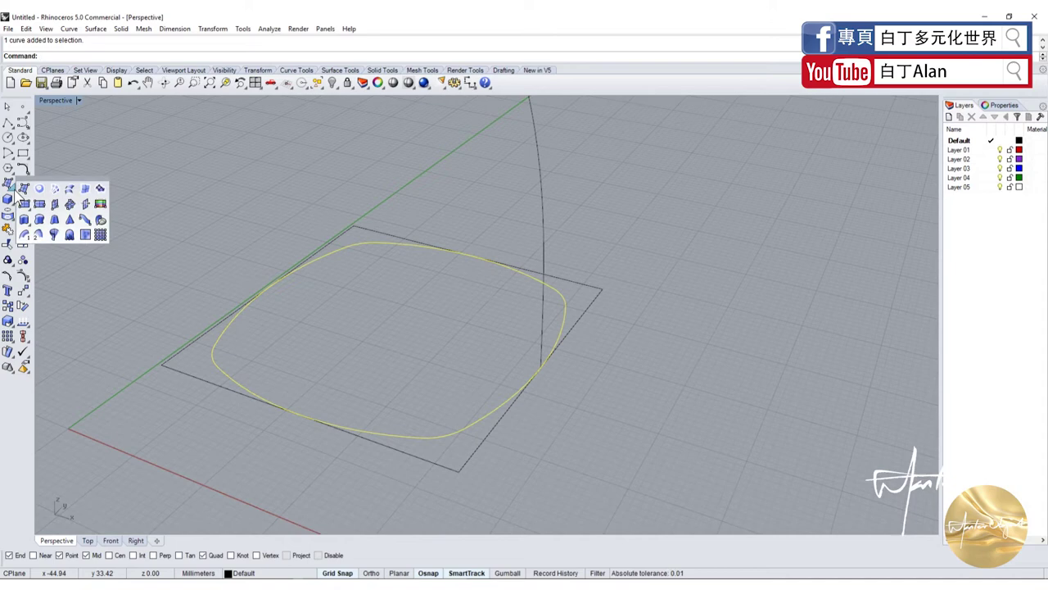
Sweep1 the profile arc along the rounded base outline as a trial dome
click(25, 237)
click(542, 275)
key(Return)
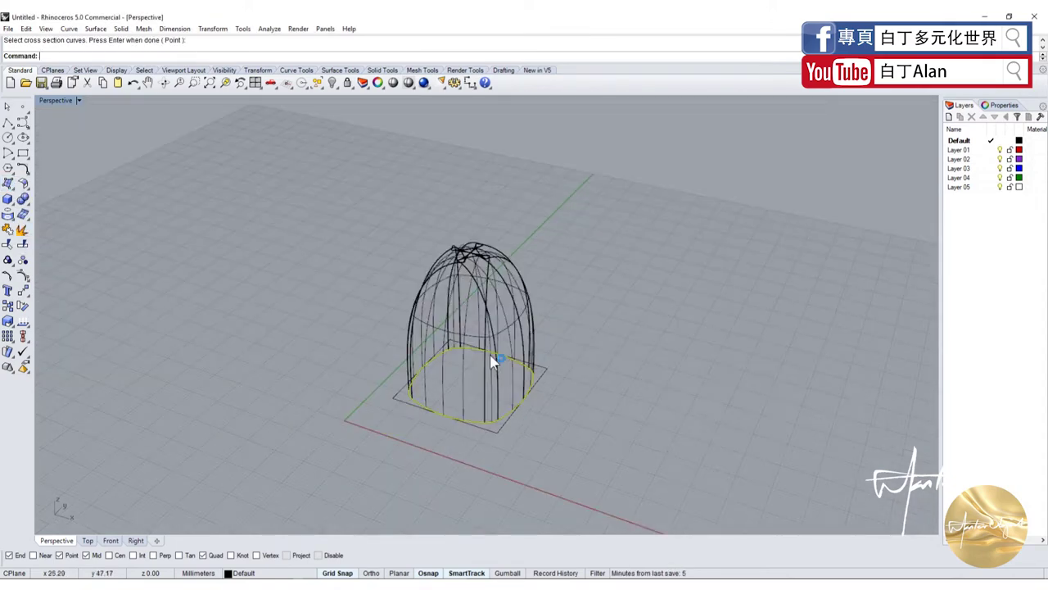
scroll(493, 267, up, 3)
Shade the Perspective view, inspect the crumpled dome, and delete it
click(56, 100)
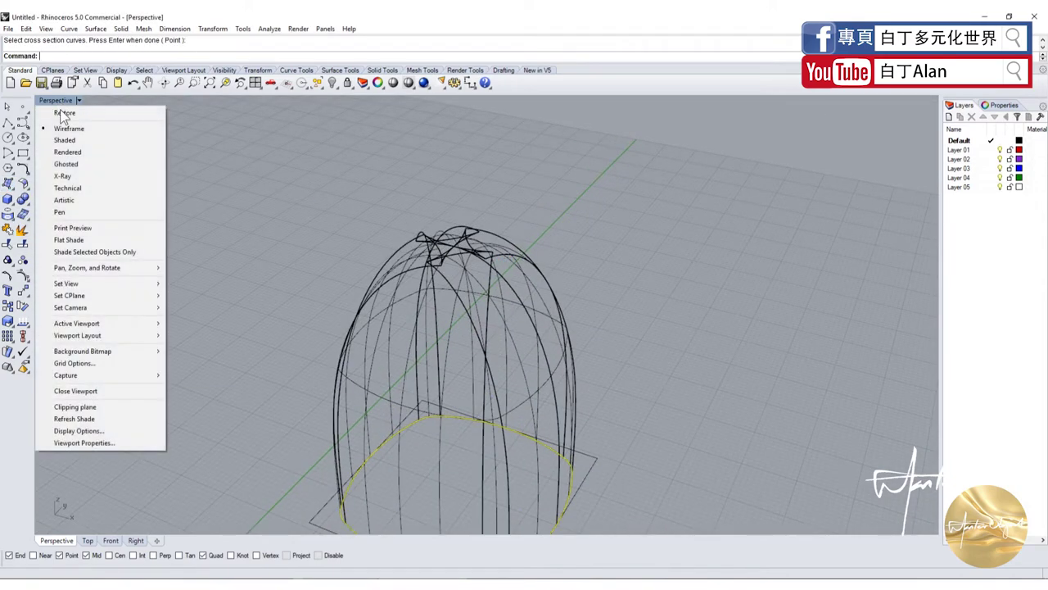
click(51, 140)
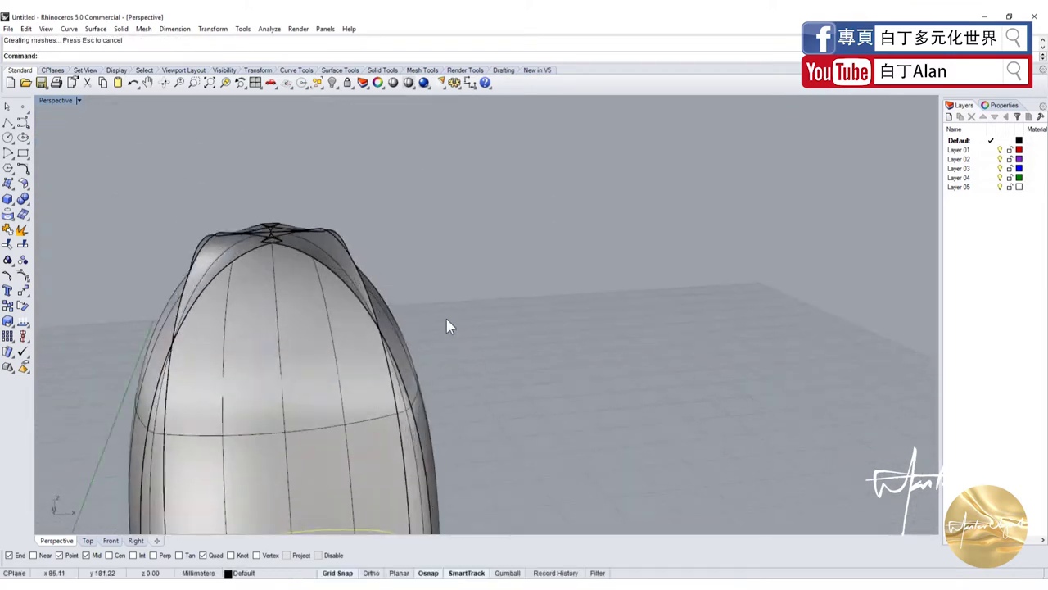
right_drag(447, 319, 380, 344)
scroll(353, 316, up, 3)
click(354, 311)
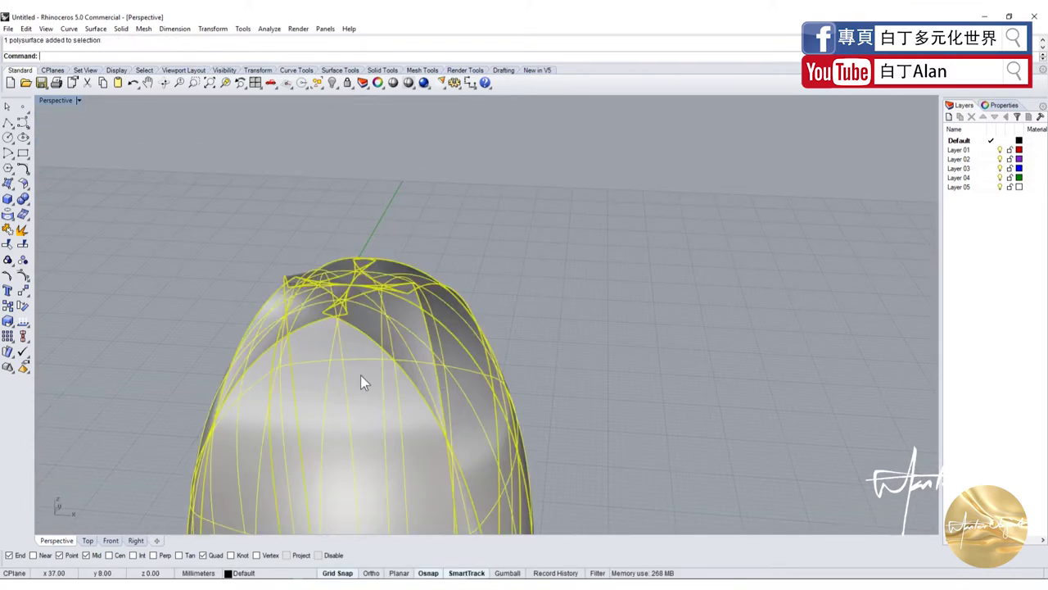
key(Delete)
Return to four viewports and draw a circle centred on the kettle's axis in Top view
double_click(56, 101)
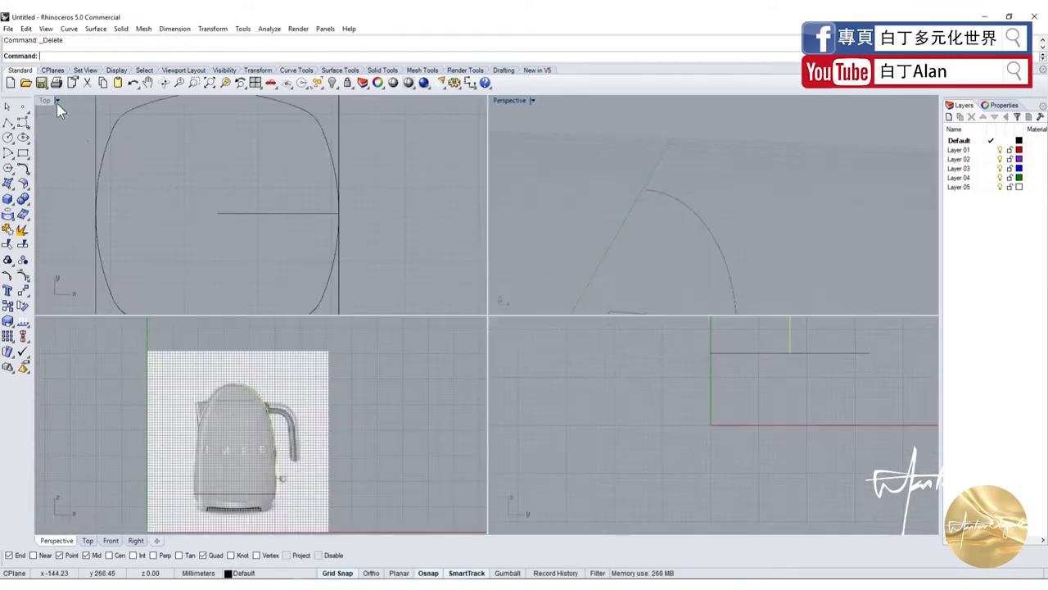
scroll(238, 300, down, 3)
scroll(236, 311, down, 2)
scroll(253, 402, up, 2)
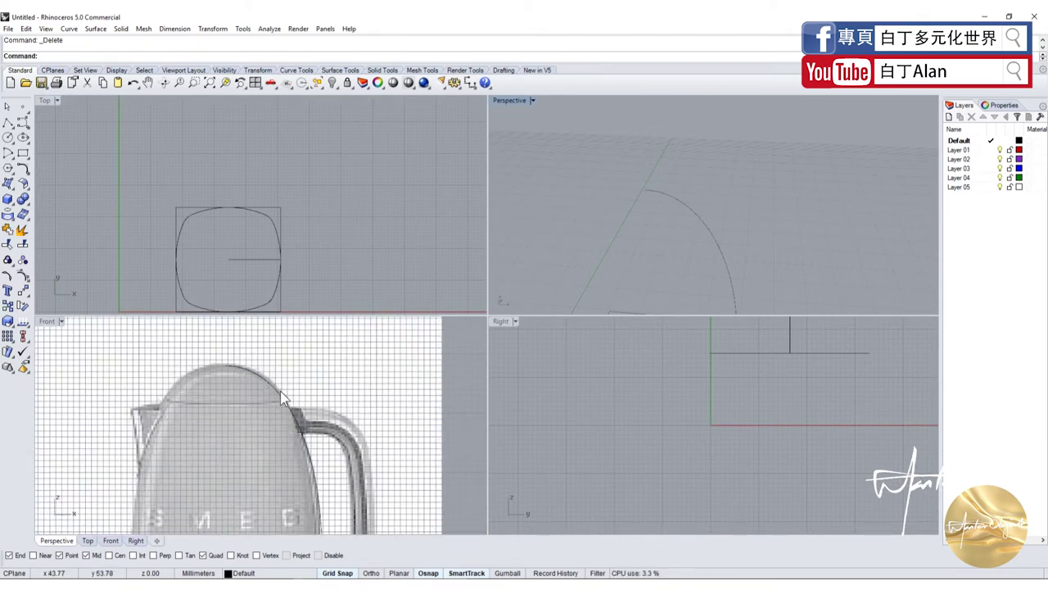
scroll(210, 409, up, 3)
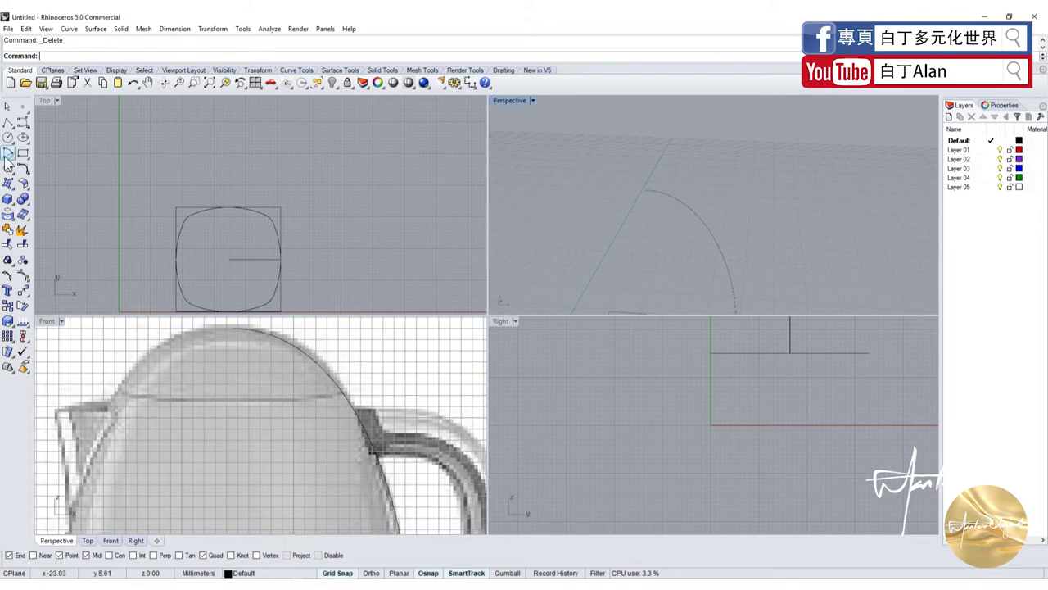
click(8, 137)
scroll(236, 271, up, 3)
click(222, 252)
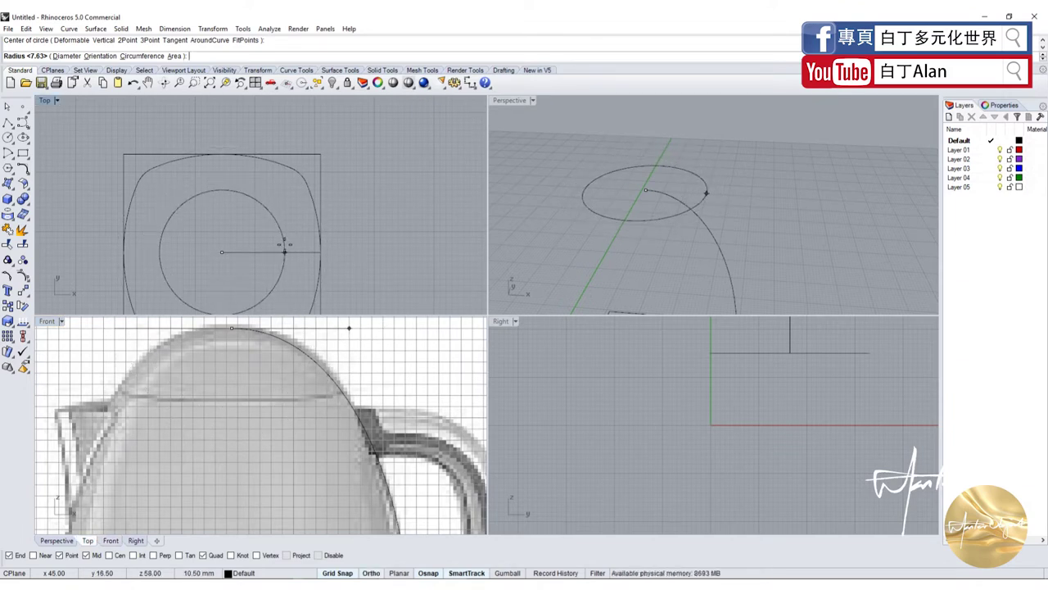
click(285, 252)
Drag the circle down to the lid seam height, then select the profile arc
click(287, 260)
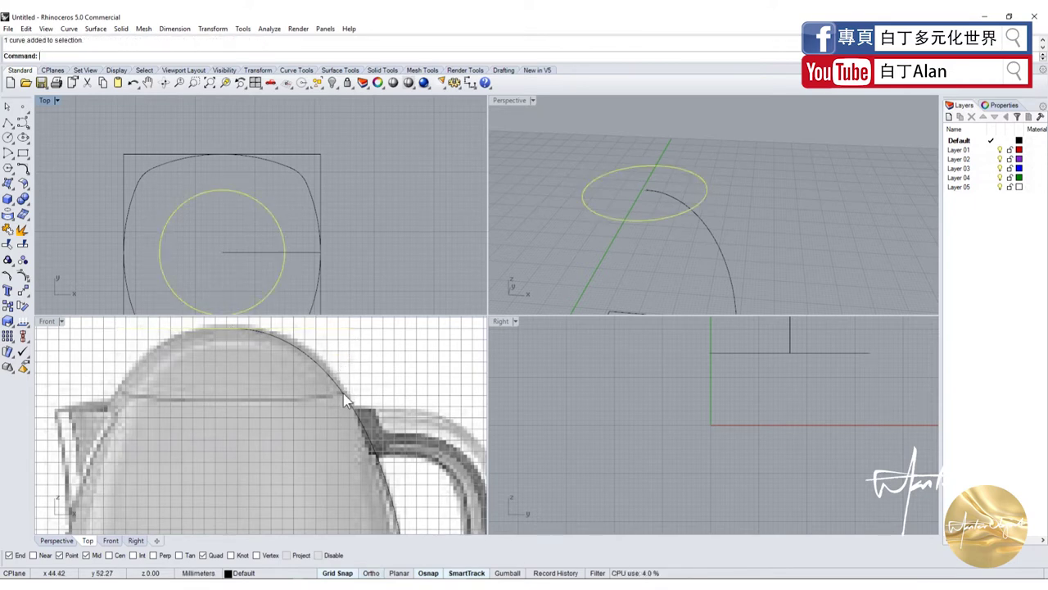
drag(327, 328, 329, 396)
scroll(344, 410, up, 3)
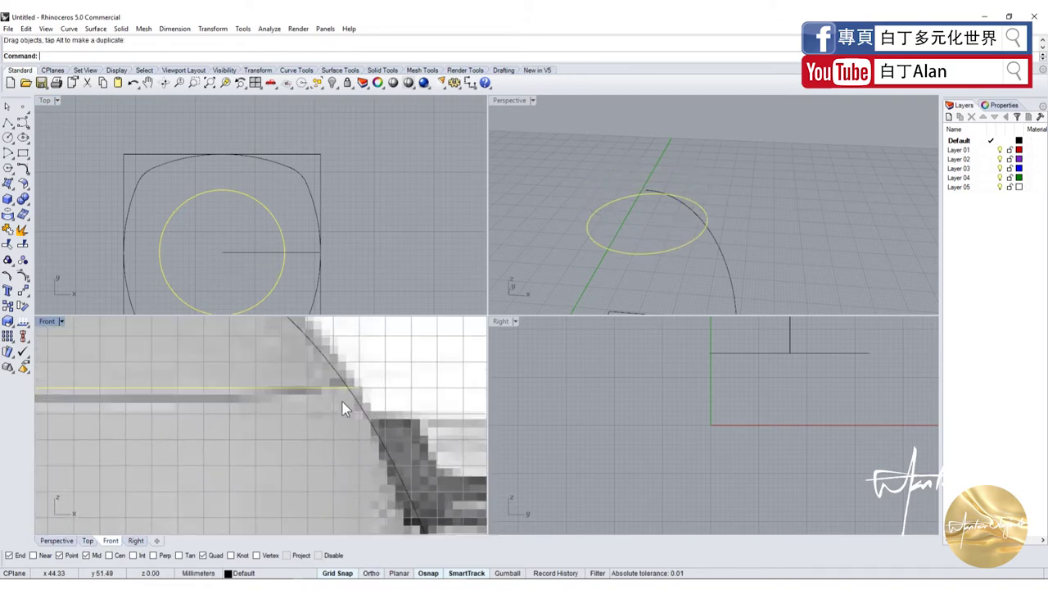
scroll(338, 401, down, 5)
scroll(339, 401, up, 3)
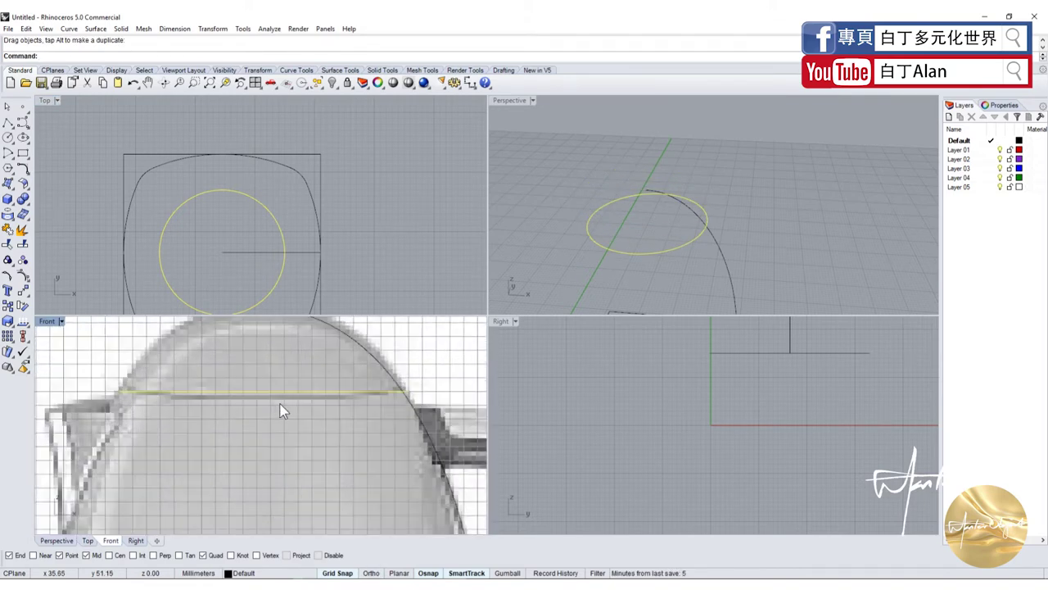
click(22, 291)
scroll(409, 409, up, 2)
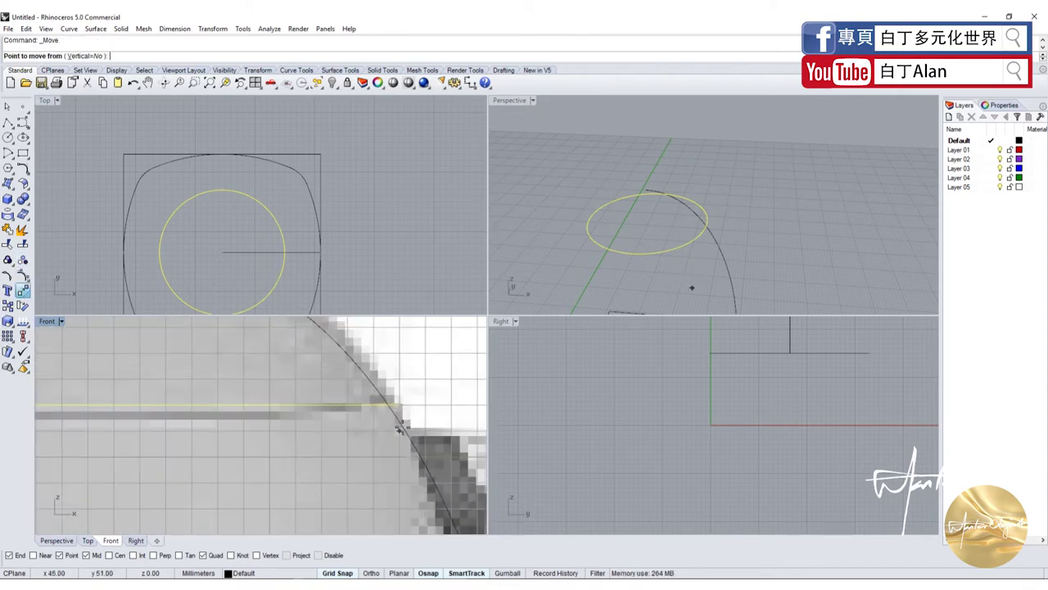
key(Escape)
click(400, 428)
scroll(399, 428, down, 4)
scroll(344, 403, down, 2)
scroll(344, 403, up, 2)
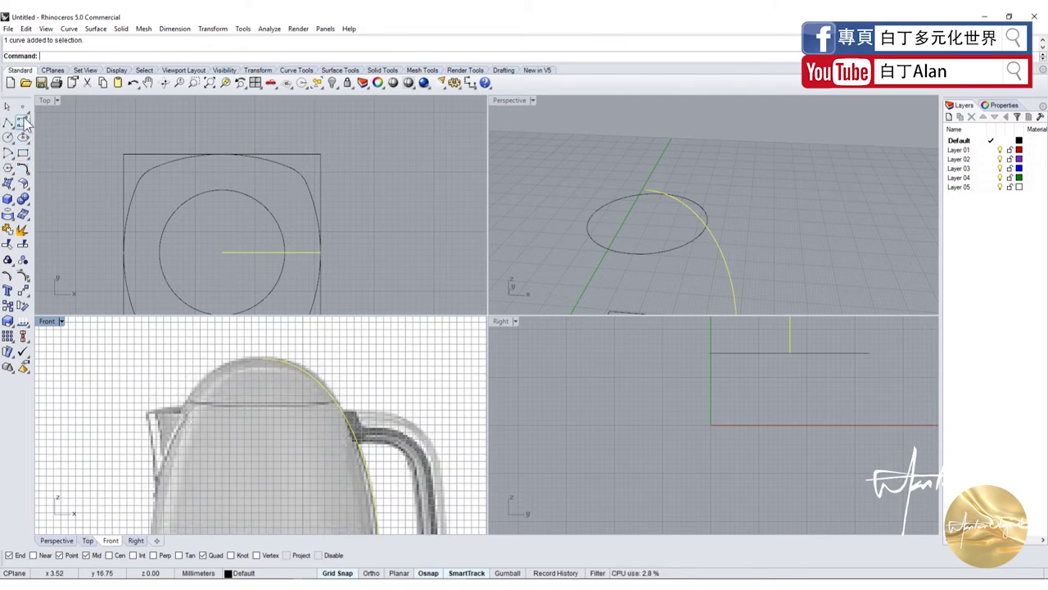
Split the arc at a point on the lid seam and delete the leftover piece
click(22, 106)
scroll(391, 391, up, 5)
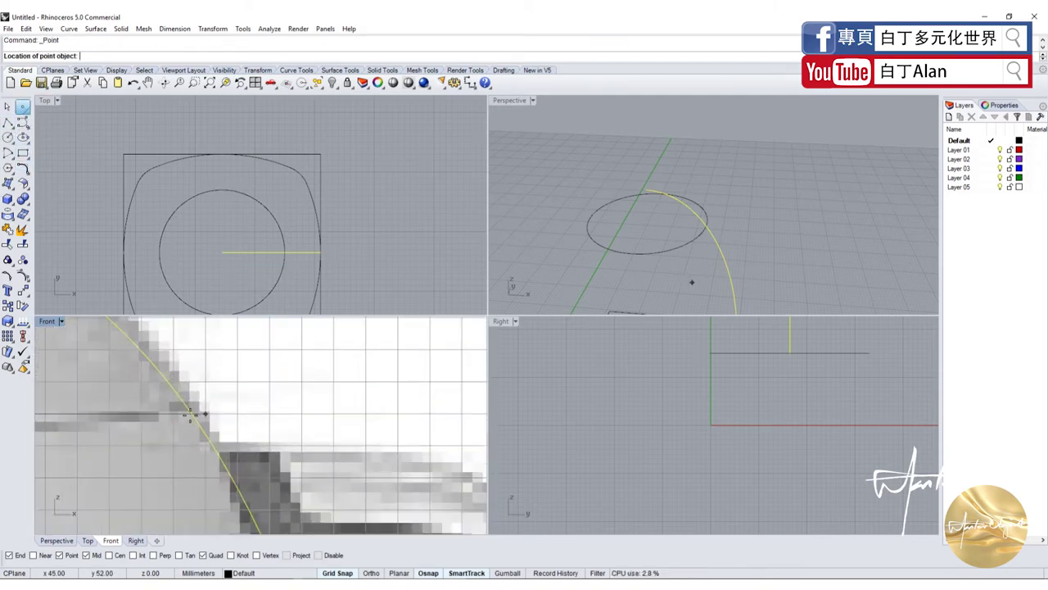
click(192, 419)
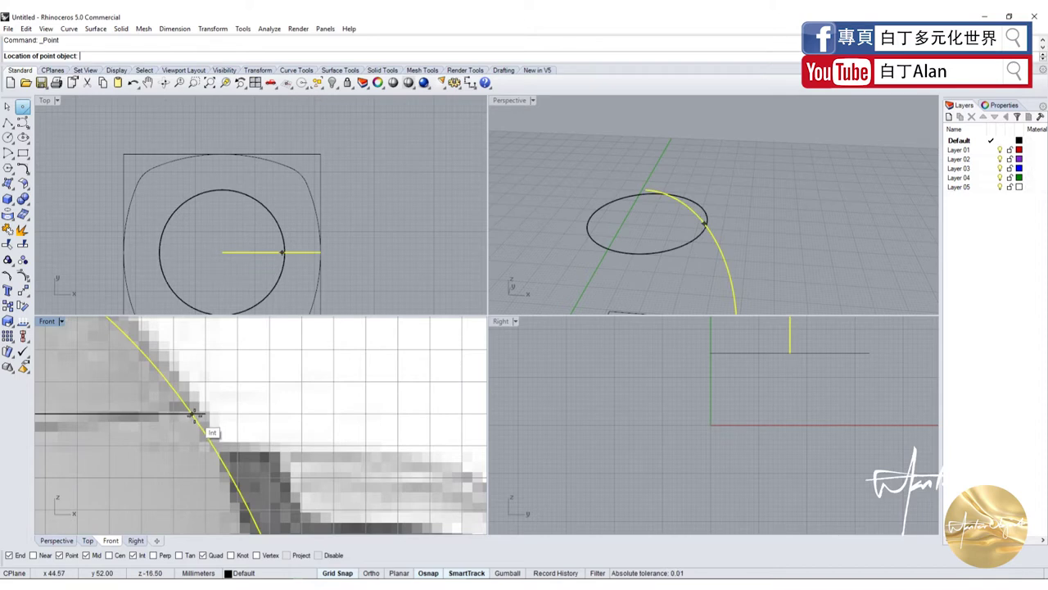
click(23, 244)
click(191, 415)
key(Return)
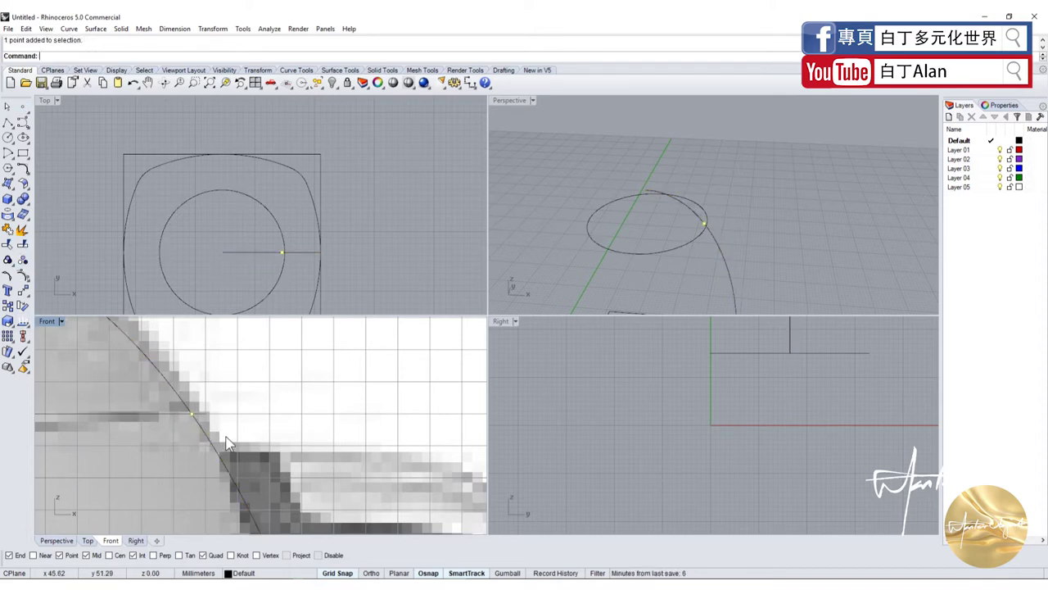
key(Delete)
Snap the trimmed profile curve's two end control points onto the other curve's end
click(196, 409)
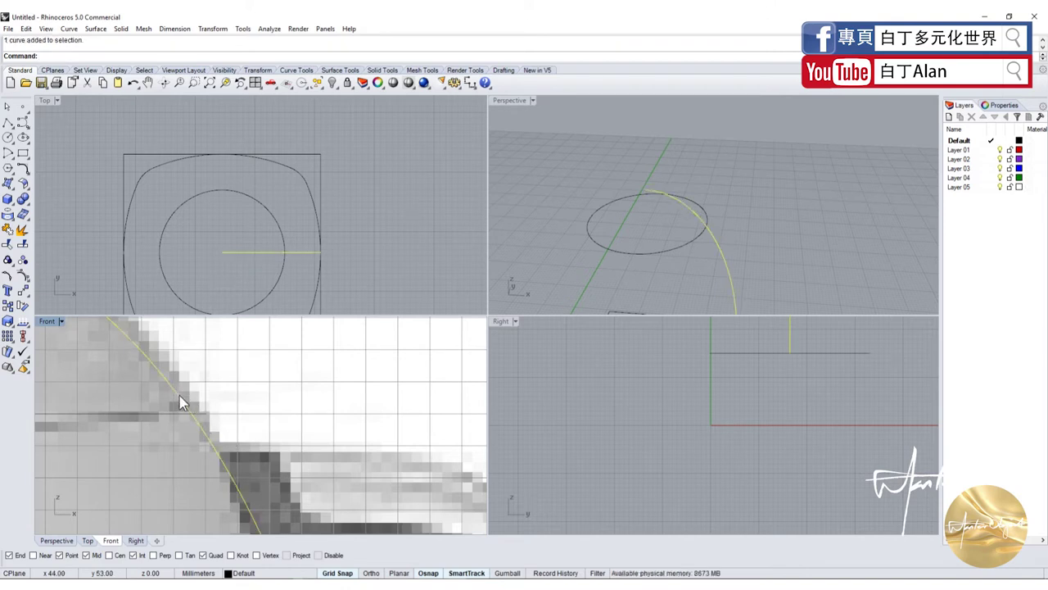
key(F10)
drag(152, 399, 236, 428)
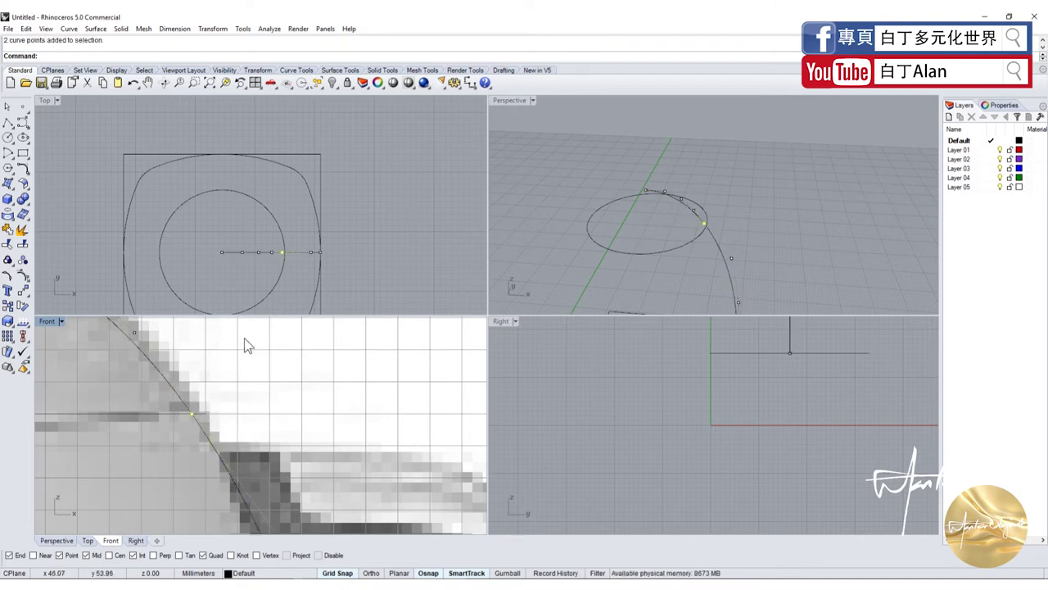
scroll(274, 299, up, 3)
scroll(658, 229, up, 3)
scroll(724, 227, up, 2)
mouse_move(736, 235)
mouse_down()
mouse_move(770, 234)
mouse_move(750, 236)
mouse_up()
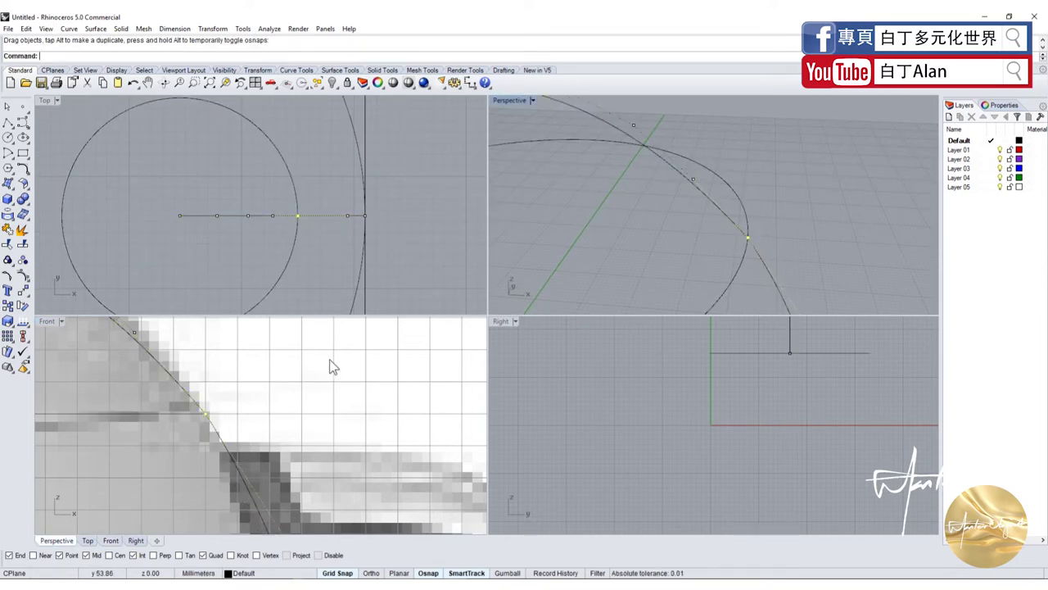
scroll(155, 437, up, 3)
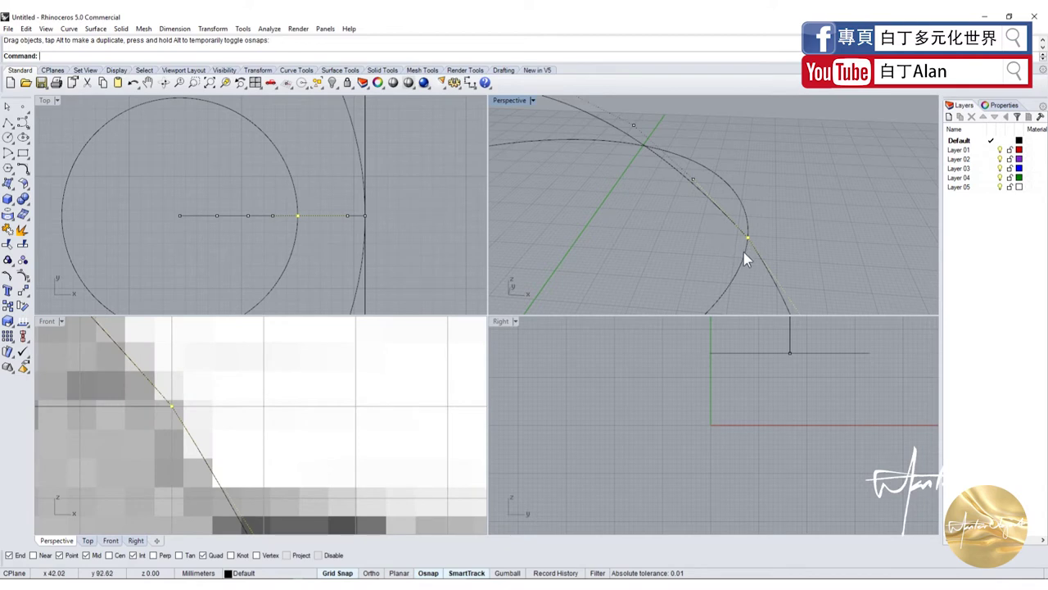
Turn off the Point, Midpoint and Intersection object snaps
click(133, 555)
click(85, 555)
click(59, 555)
scroll(696, 226, down, 3)
scroll(197, 487, down, 2)
scroll(197, 487, down, 2)
scroll(197, 486, down, 2)
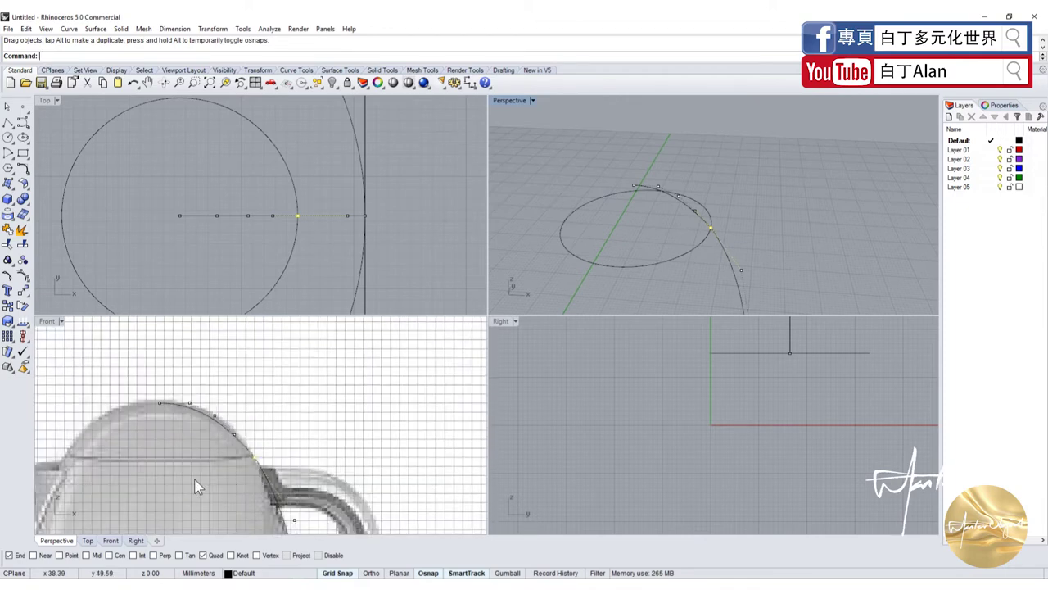
scroll(197, 486, up, 3)
scroll(323, 420, down, 2)
Move a dome arc control point so the curve matches the reference kettle dome
click(319, 404)
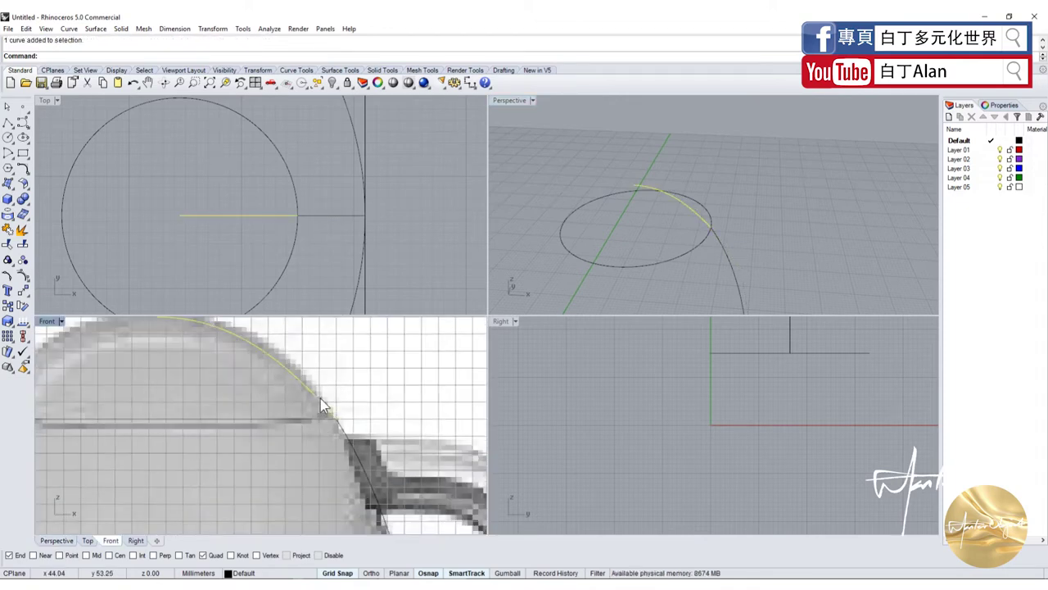
key(F10)
scroll(323, 406, up, 2)
mouse_move(282, 358)
mouse_down()
mouse_move(310, 363)
mouse_move(286, 342)
mouse_up()
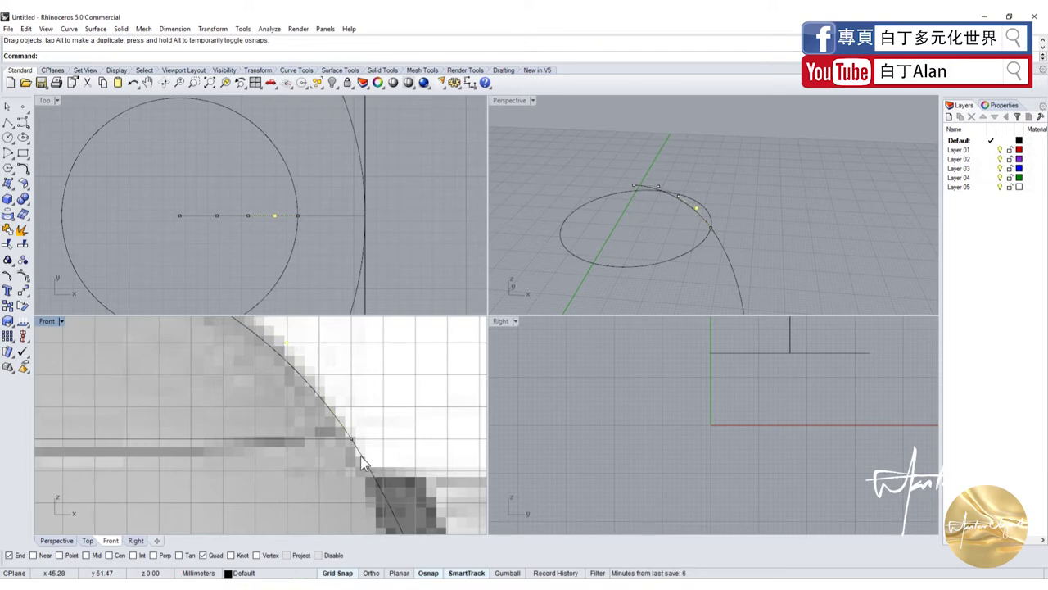
click(374, 469)
Maximize the Perspective view and select the small top ellipse
scroll(592, 225, down, 2)
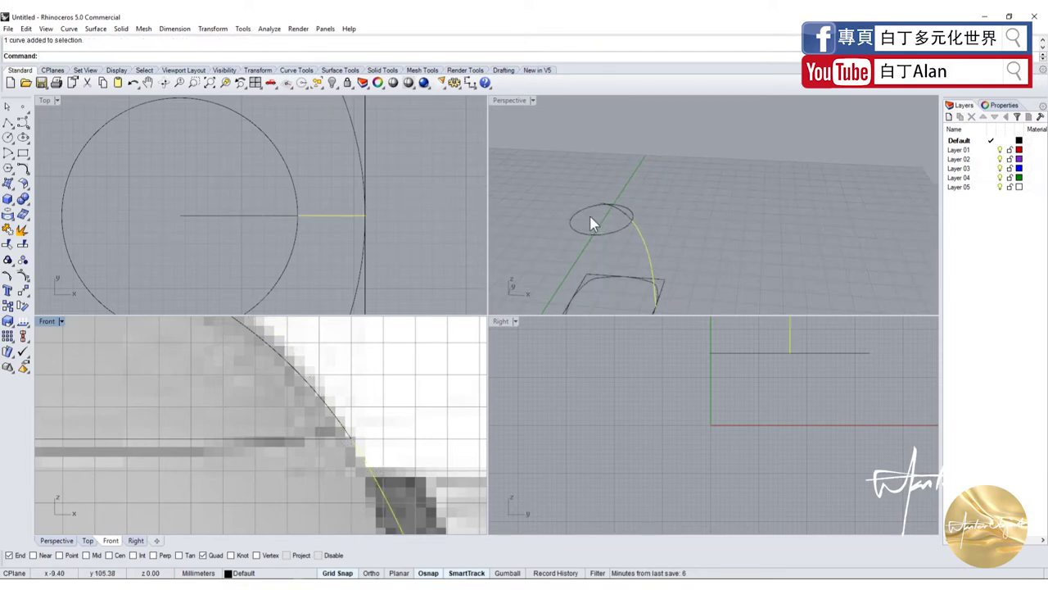
scroll(612, 259, down, 2)
double_click(511, 101)
scroll(388, 363, up, 3)
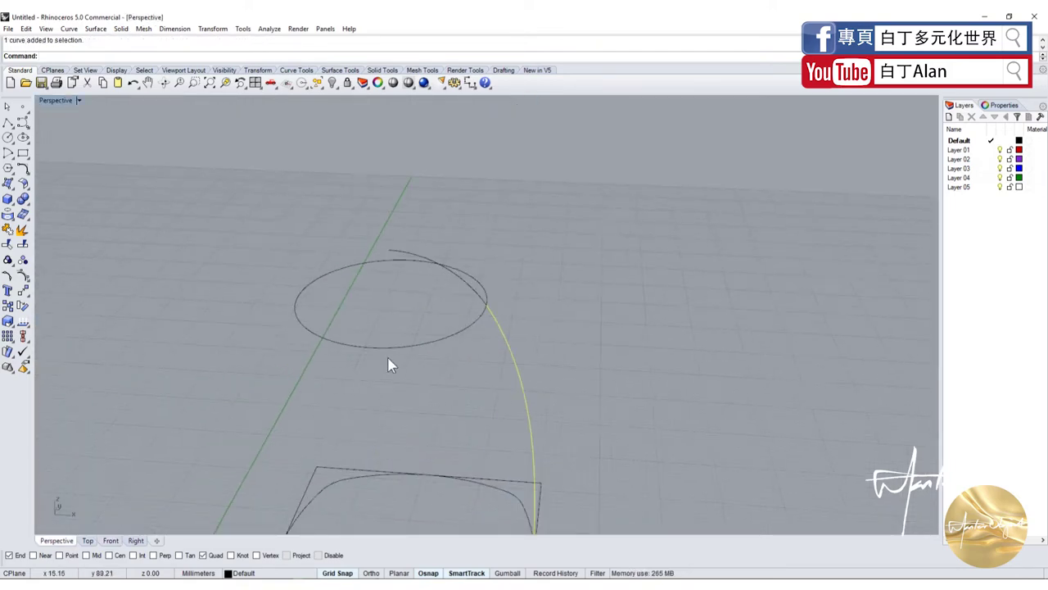
right_drag(388, 363, 401, 310)
scroll(350, 242, down, 3)
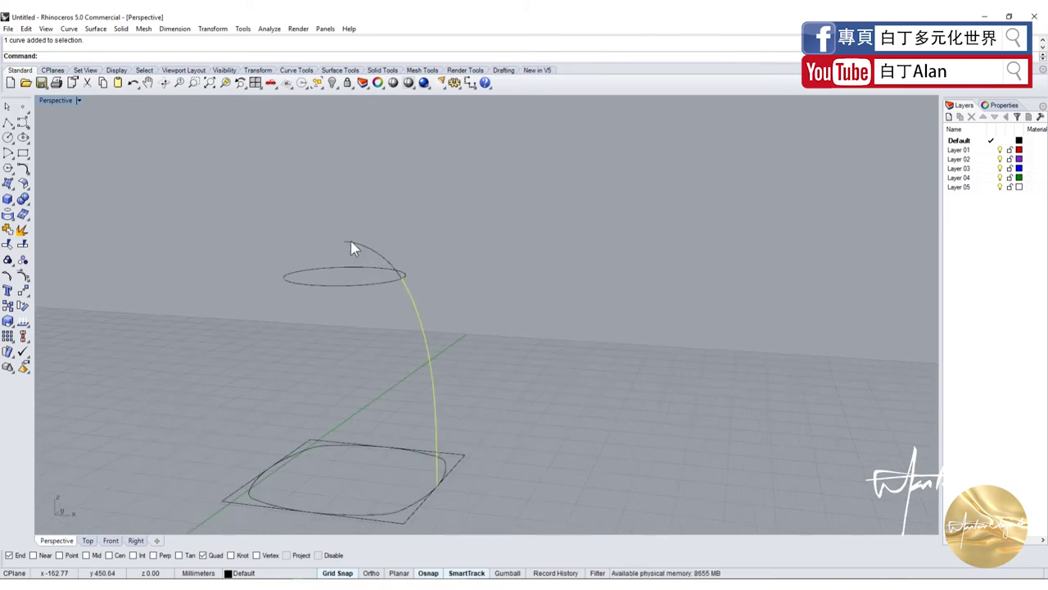
click(366, 282)
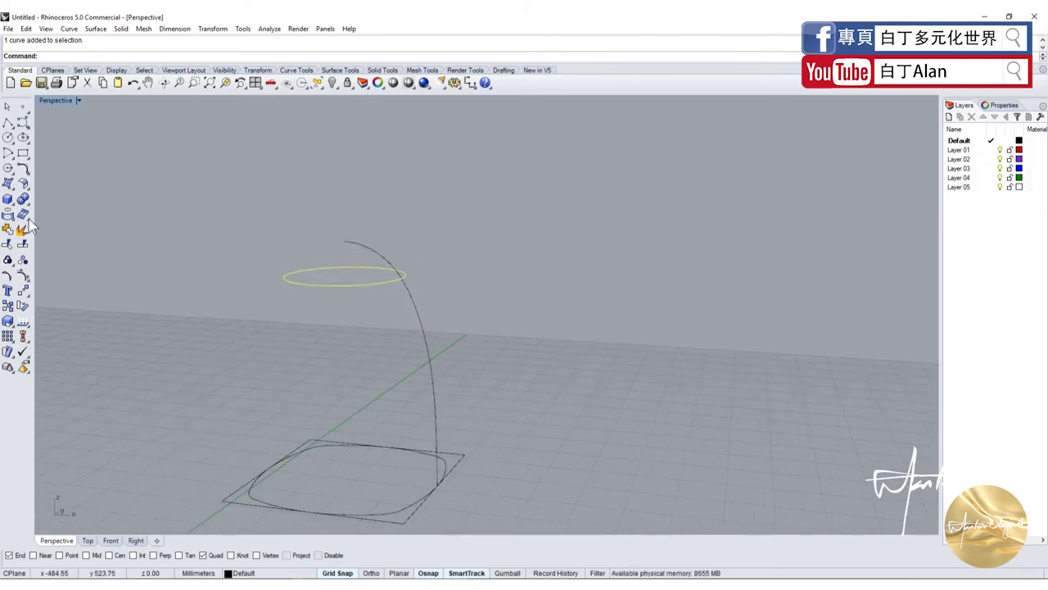
Sweep2 the kettle body using the rounded base outline and profile curve as rails
click(15, 190)
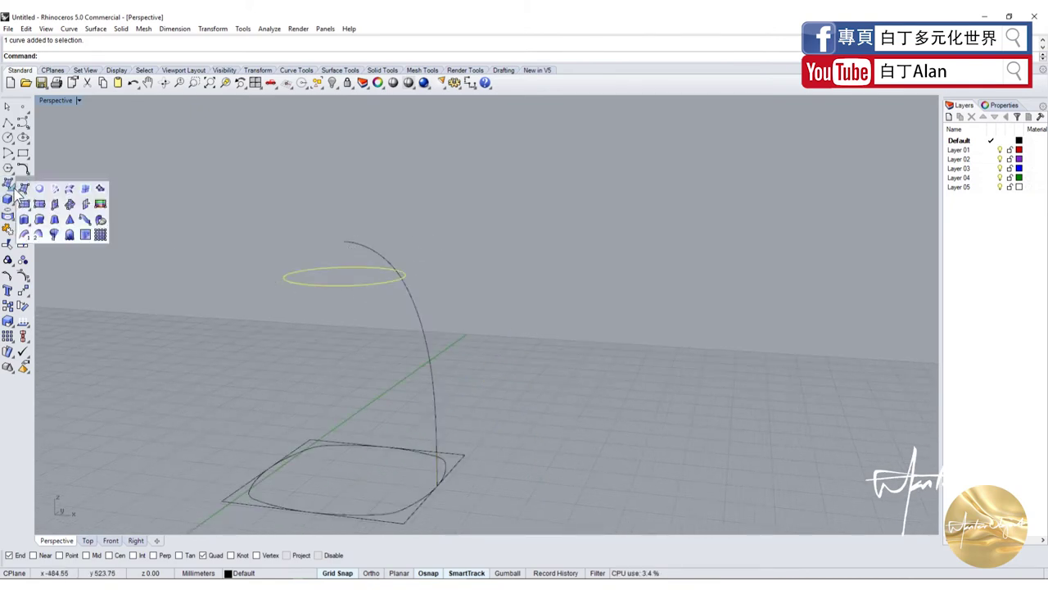
click(38, 236)
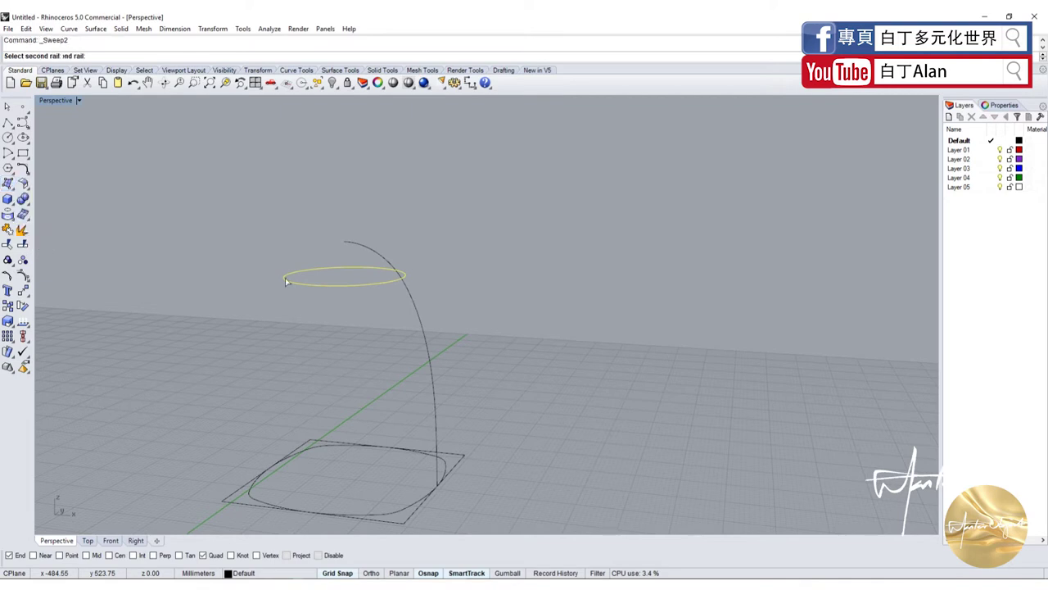
click(431, 458)
click(426, 420)
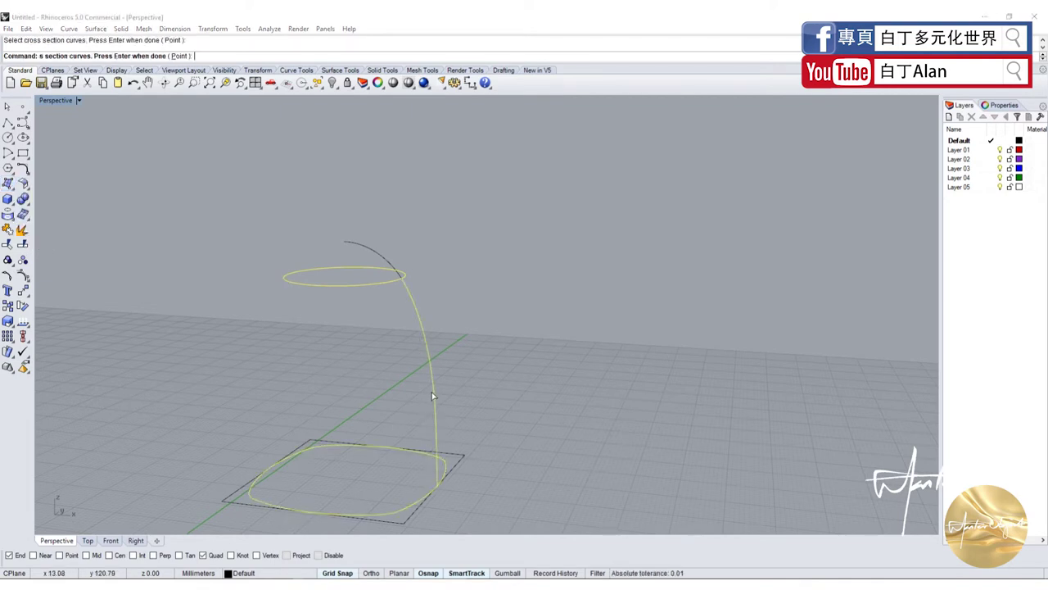
key(Return)
right_drag(431, 391, 450, 332)
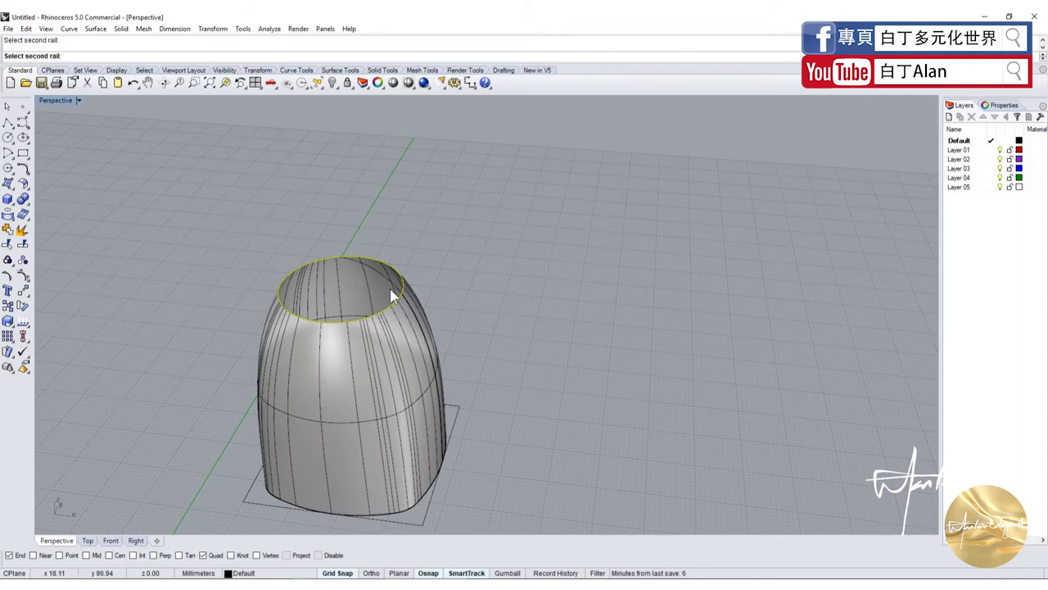
scroll(367, 288, up, 5)
key(Escape)
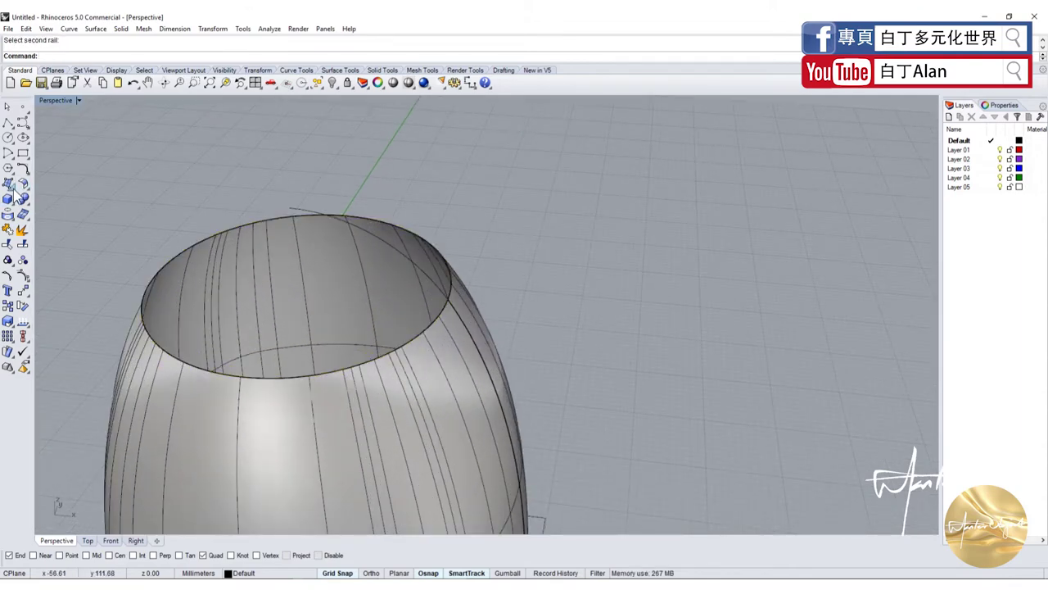
Sweep2 a domed cap from the body's top rim to a top point, shown shaded
click(10, 185)
click(24, 235)
click(148, 282)
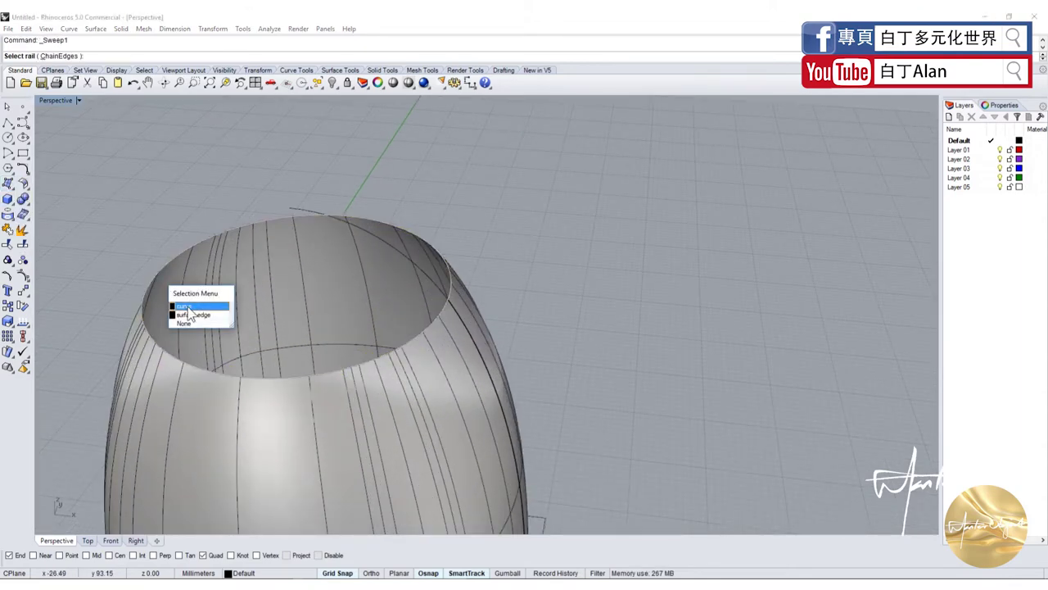
click(187, 306)
click(378, 236)
key(Return)
right_drag(378, 237, 396, 92)
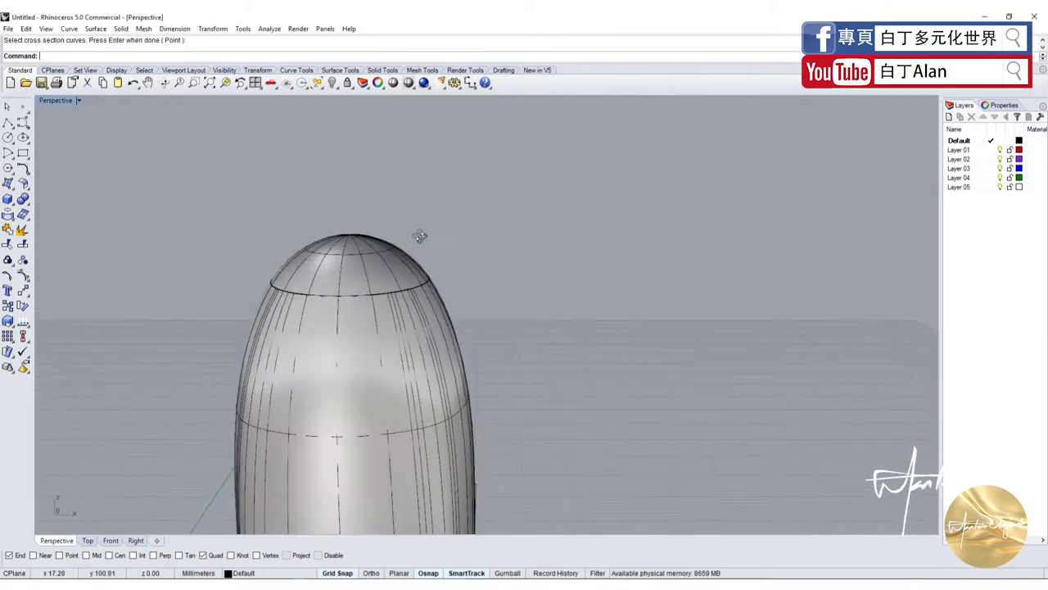
click(393, 83)
right_drag(388, 166, 457, 298)
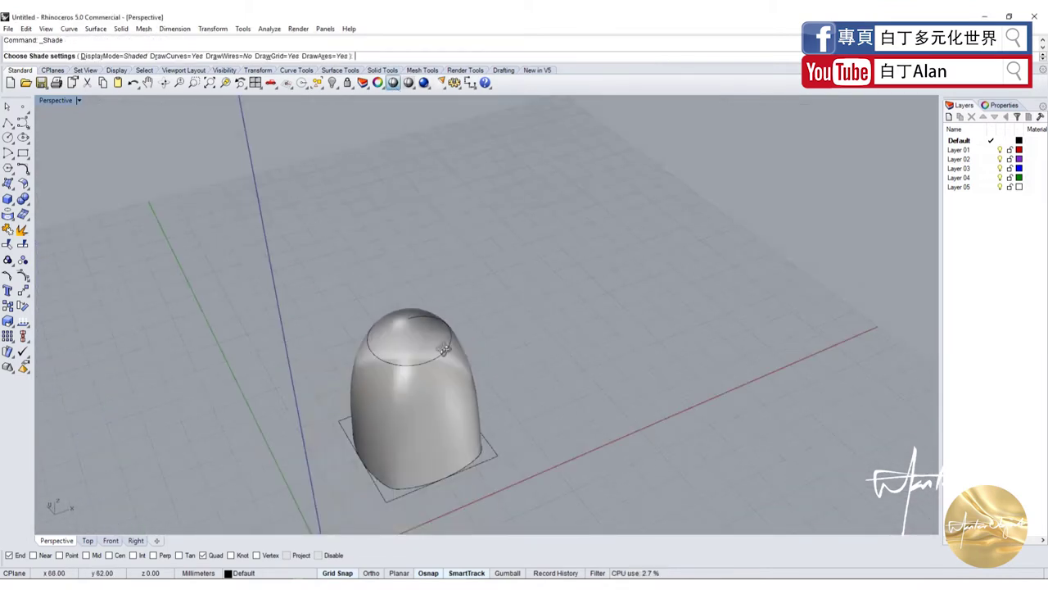
End the shaded display and restore the four-viewport layout
scroll(453, 317, up, 3)
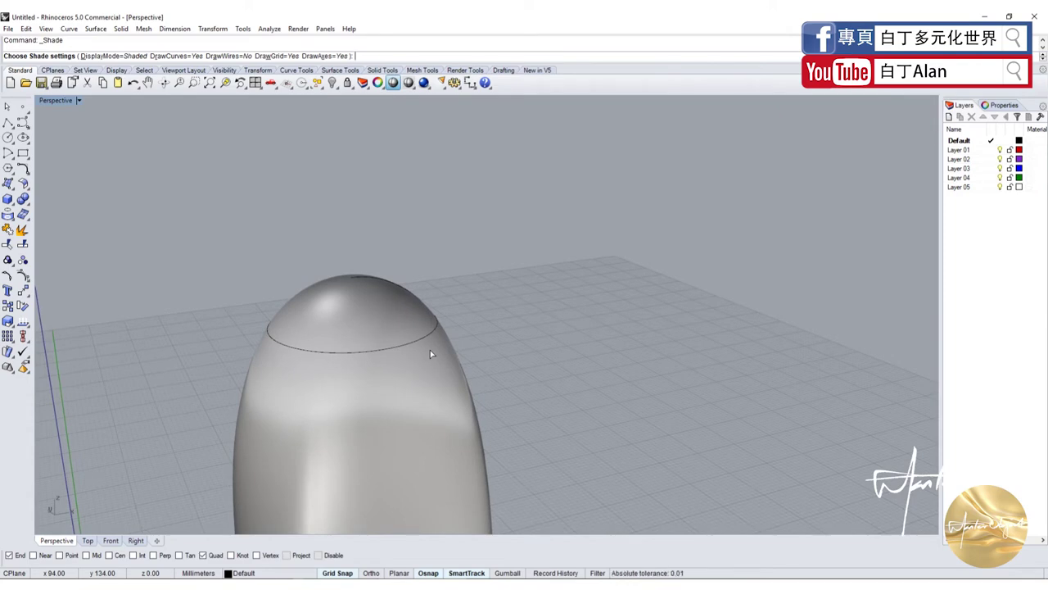
scroll(430, 354, down, 5)
scroll(425, 364, up, 6)
scroll(426, 394, down, 5)
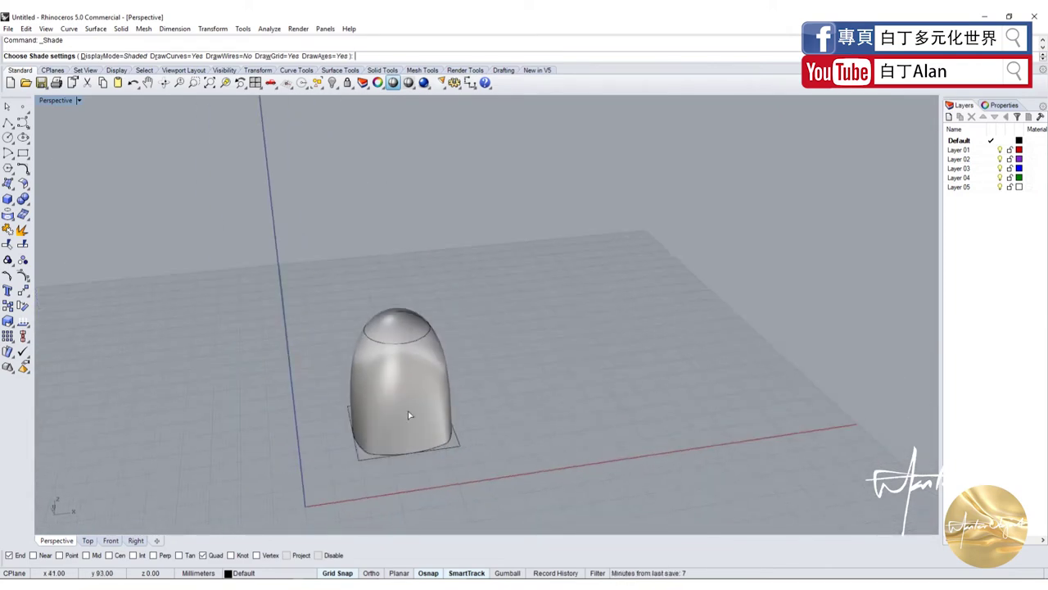
scroll(408, 411, up, 5)
scroll(262, 245, down, 2)
key(Return)
scroll(274, 271, down, 2)
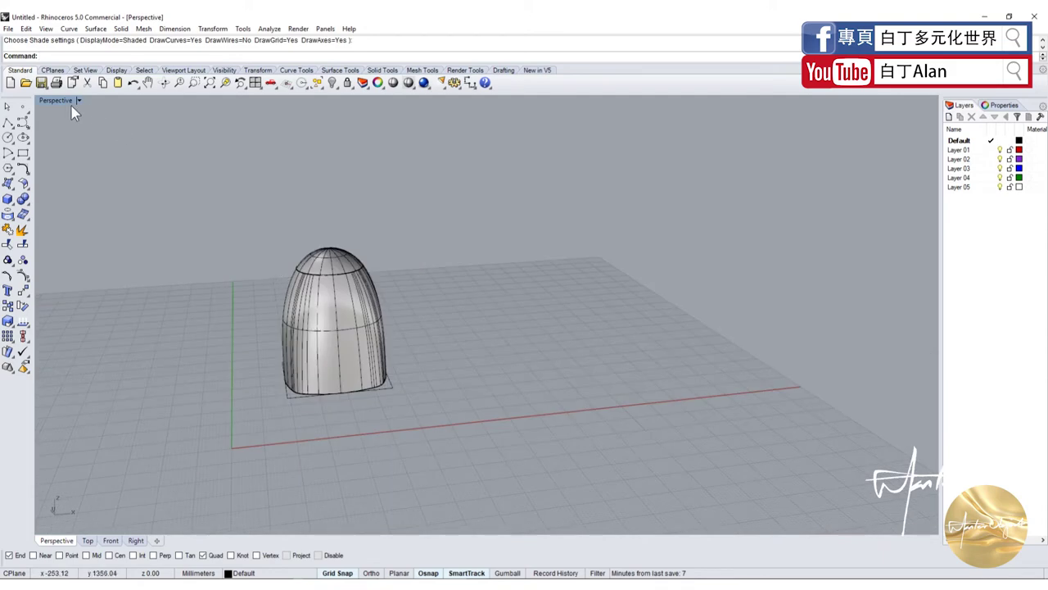
double_click(61, 102)
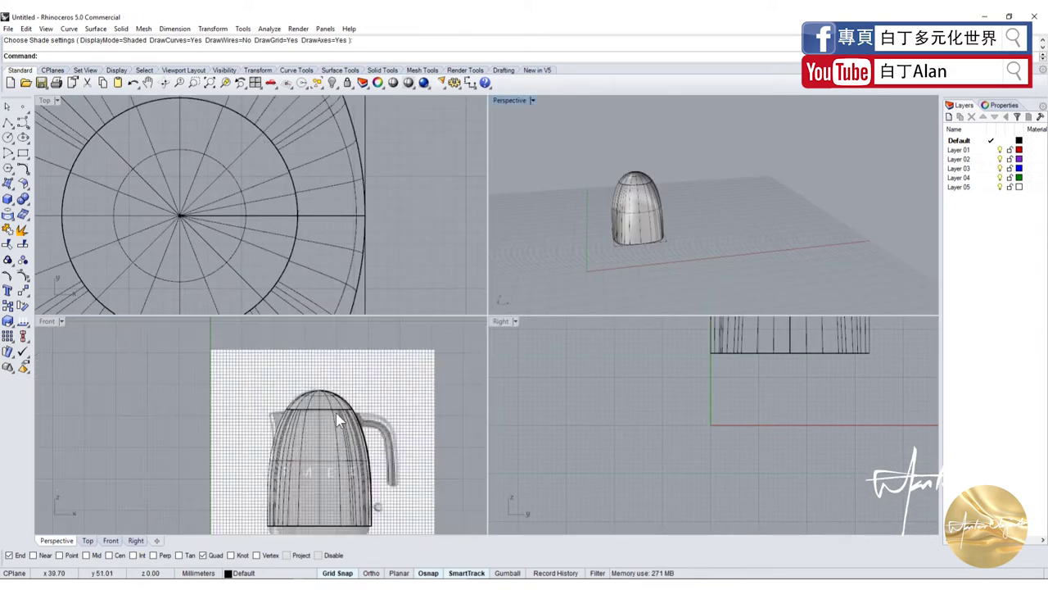
Zoom the Front view and select the kettle's base outline curve
scroll(303, 430, down, 2)
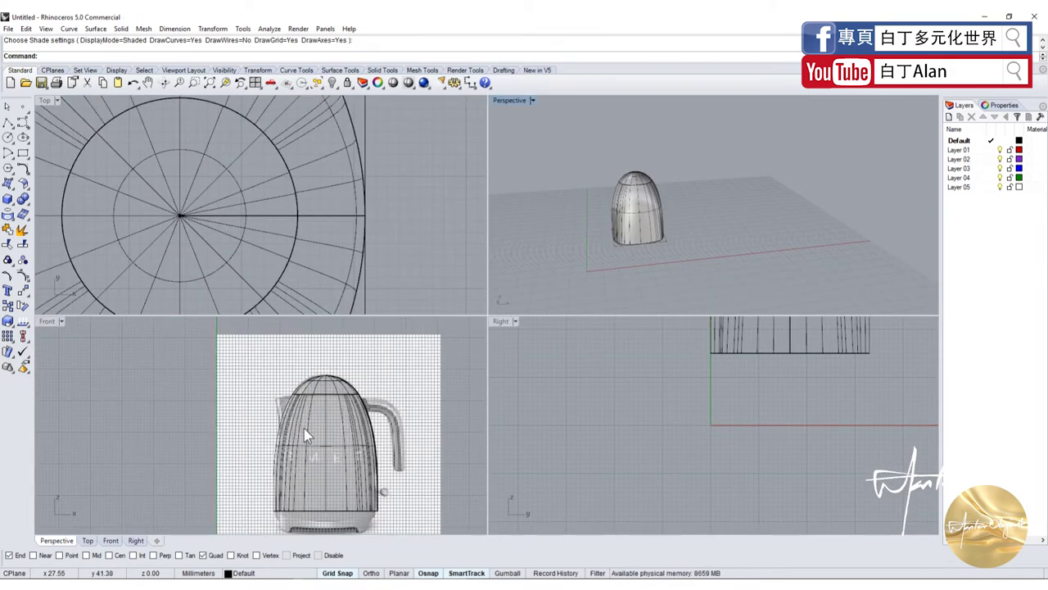
scroll(315, 463, down, 2)
scroll(342, 516, up, 5)
scroll(334, 506, up, 2)
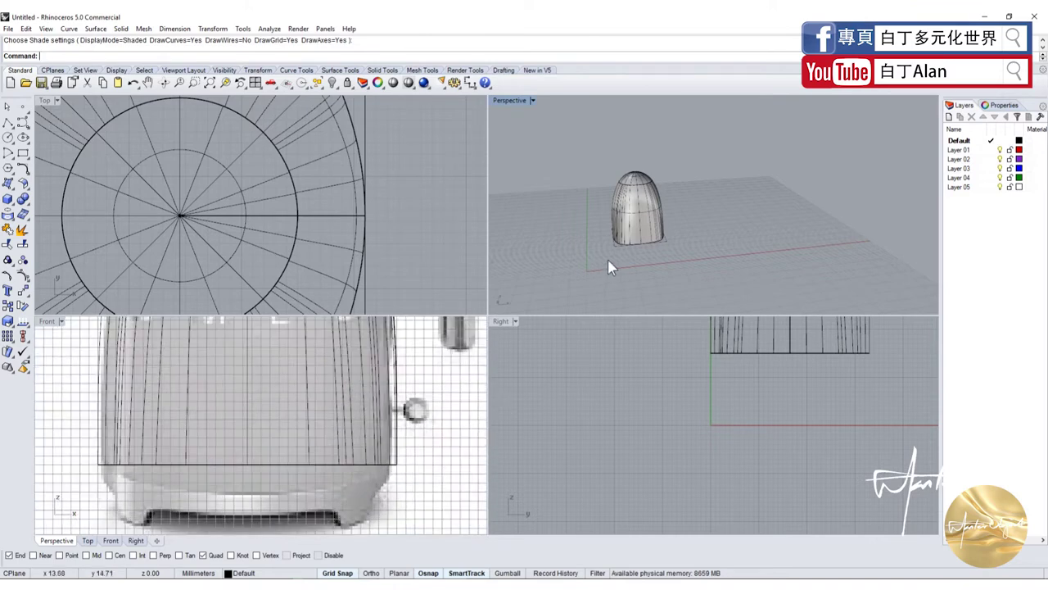
scroll(607, 260, up, 3)
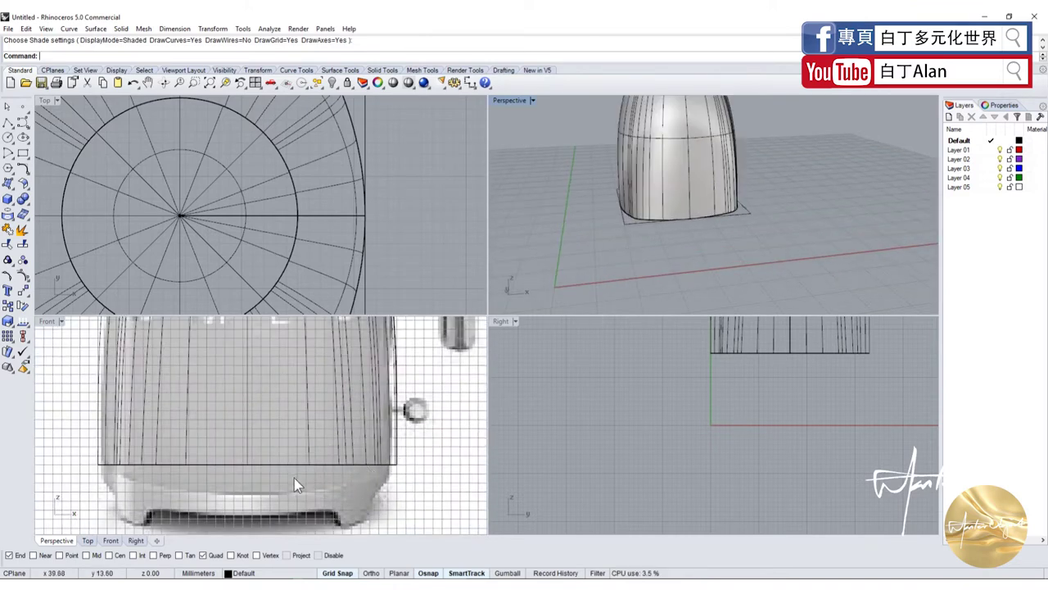
scroll(117, 480, down, 2)
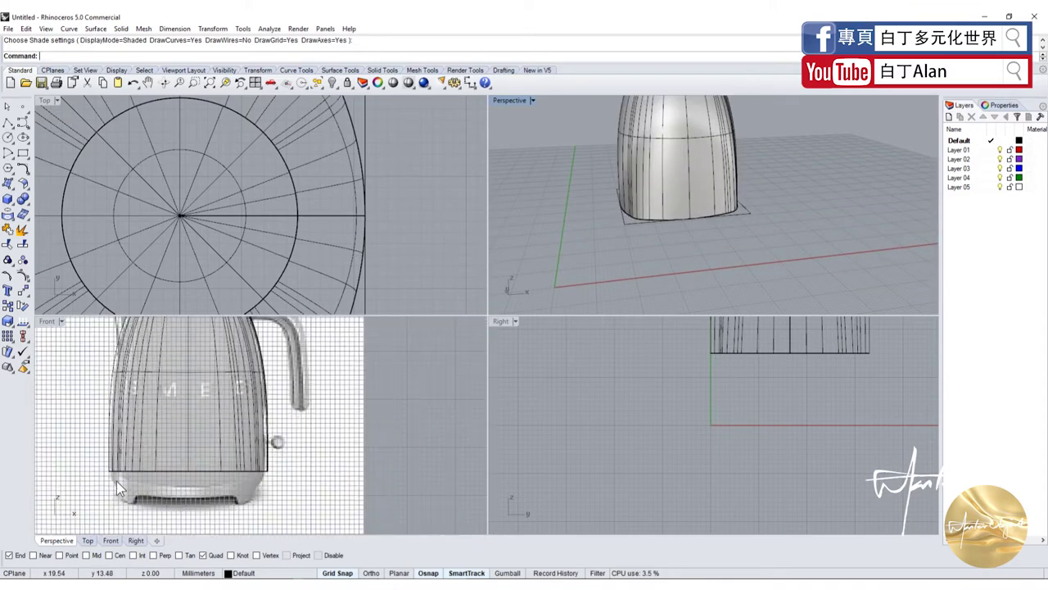
click(631, 226)
click(654, 243)
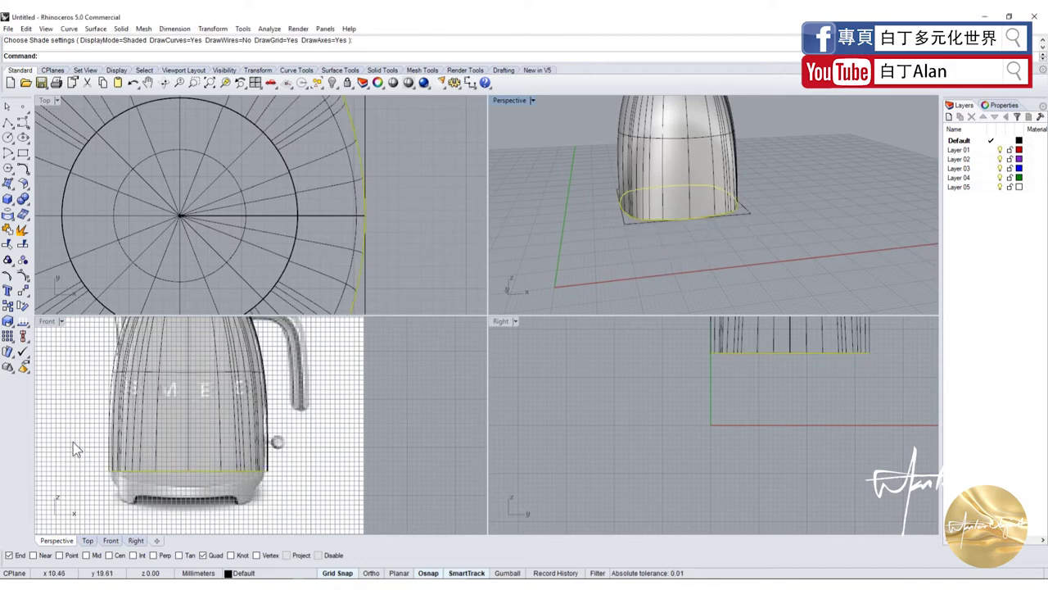
Extrude the base curve downward into a solid below the kettle body
click(13, 211)
click(63, 230)
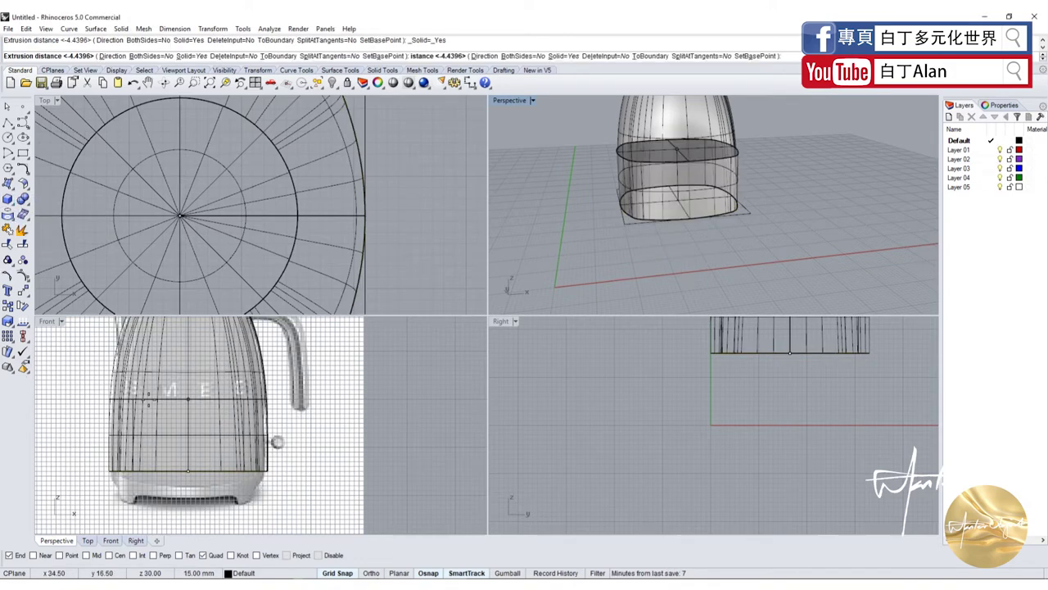
scroll(164, 487, up, 2)
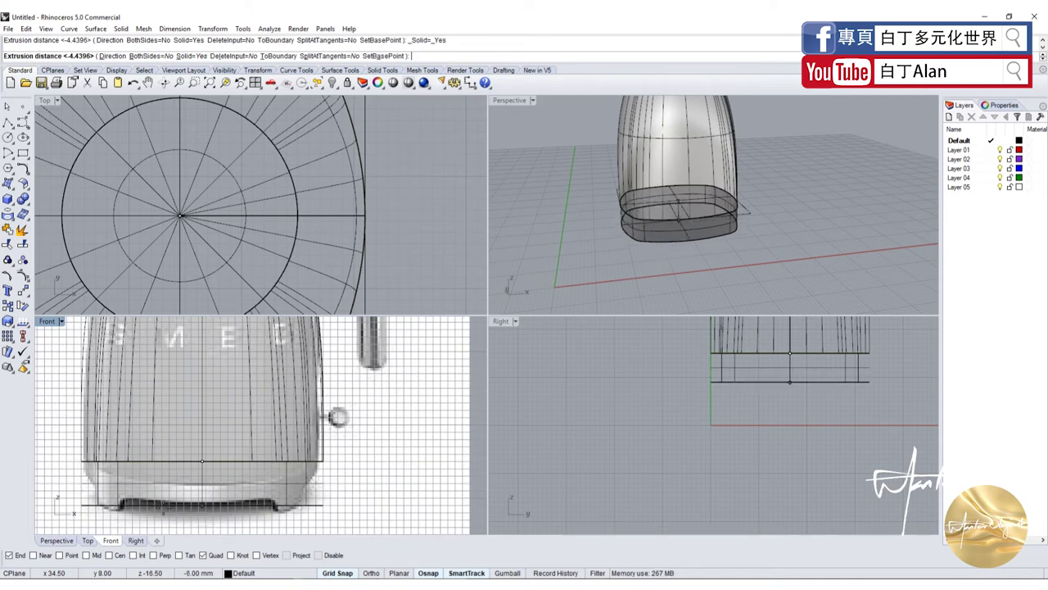
click(257, 514)
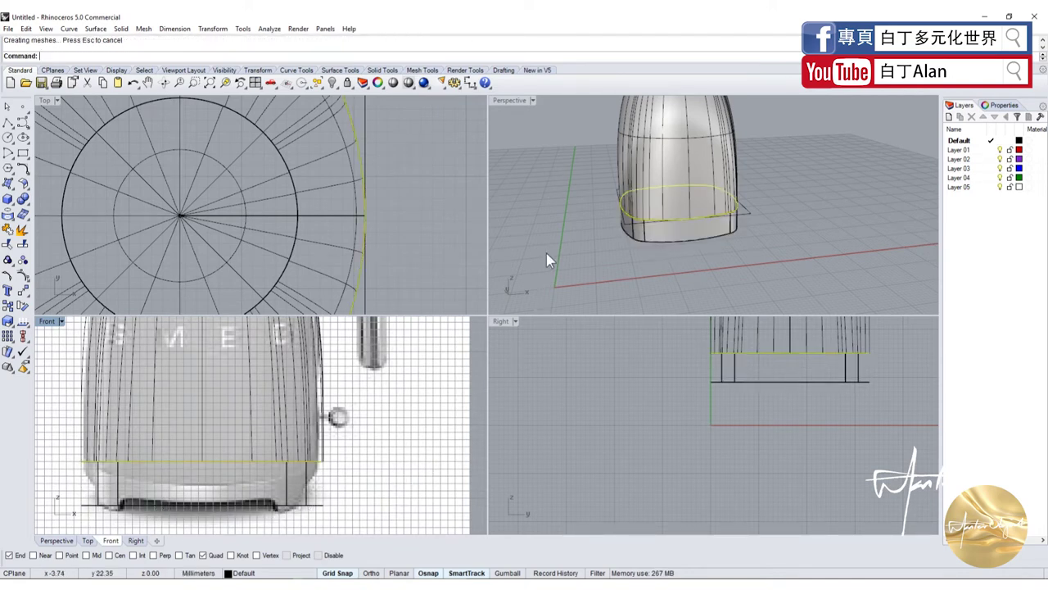
Shell the base solid with 0.2 wall thickness, leaving the bottom face open
double_click(499, 101)
right_drag(497, 103, 398, 326)
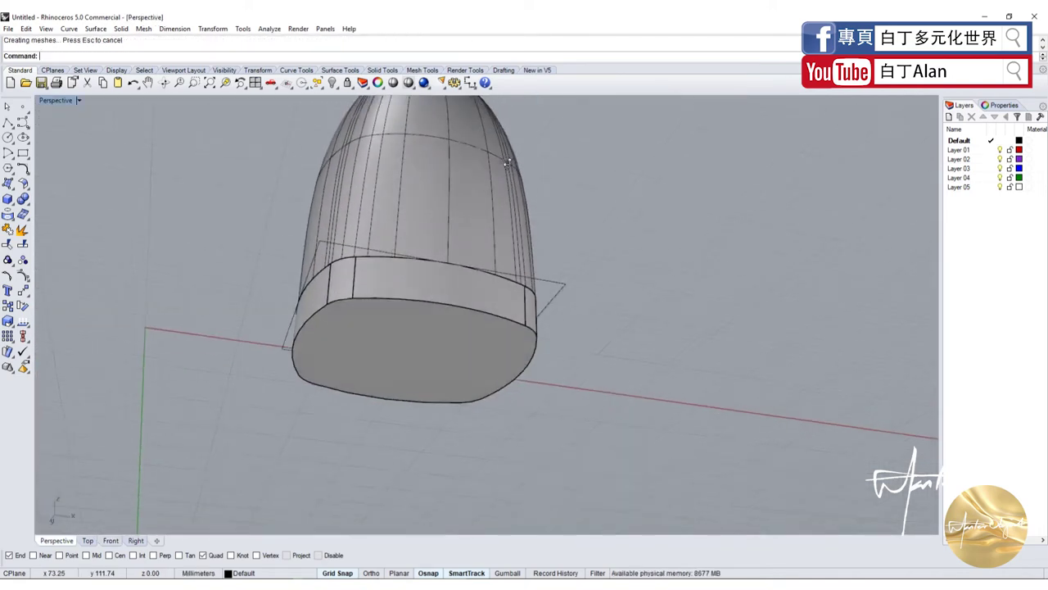
click(398, 326)
click(125, 259)
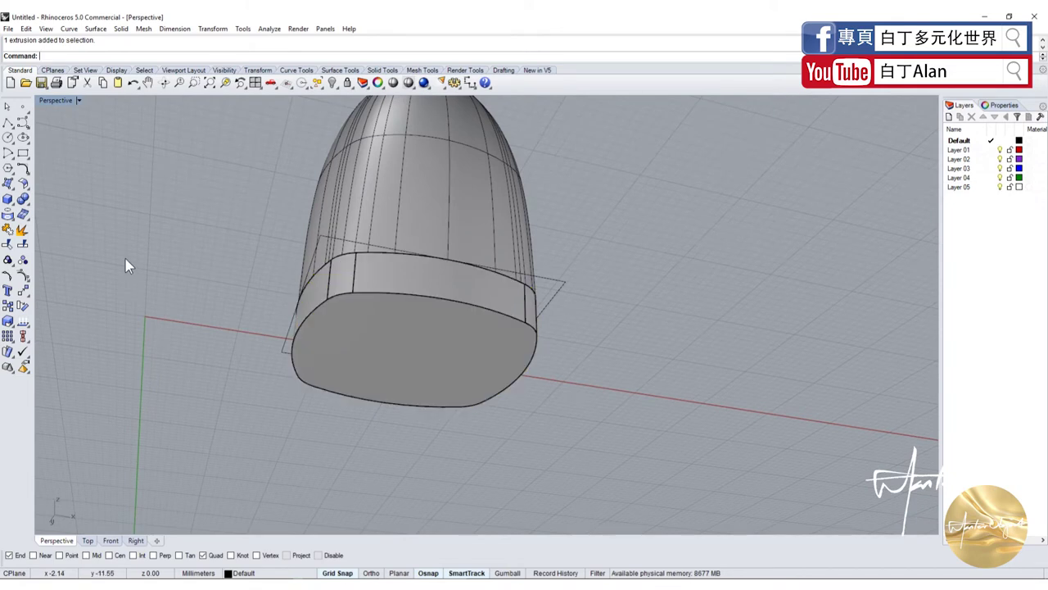
click(27, 188)
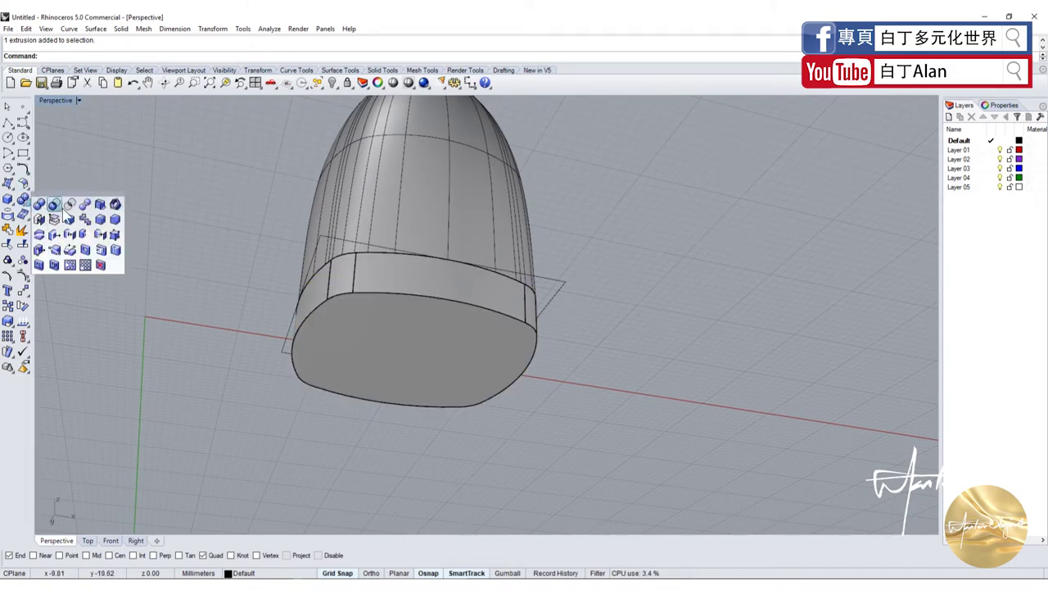
click(99, 204)
click(411, 353)
key(Return)
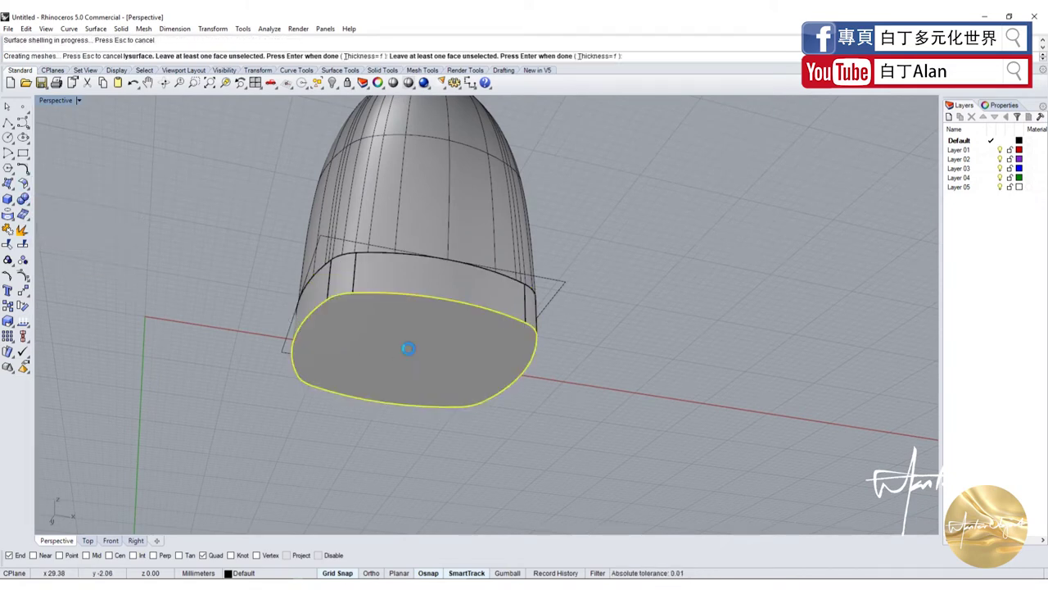
key(ctrl+z)
key(Return)
click(409, 349)
text(2)
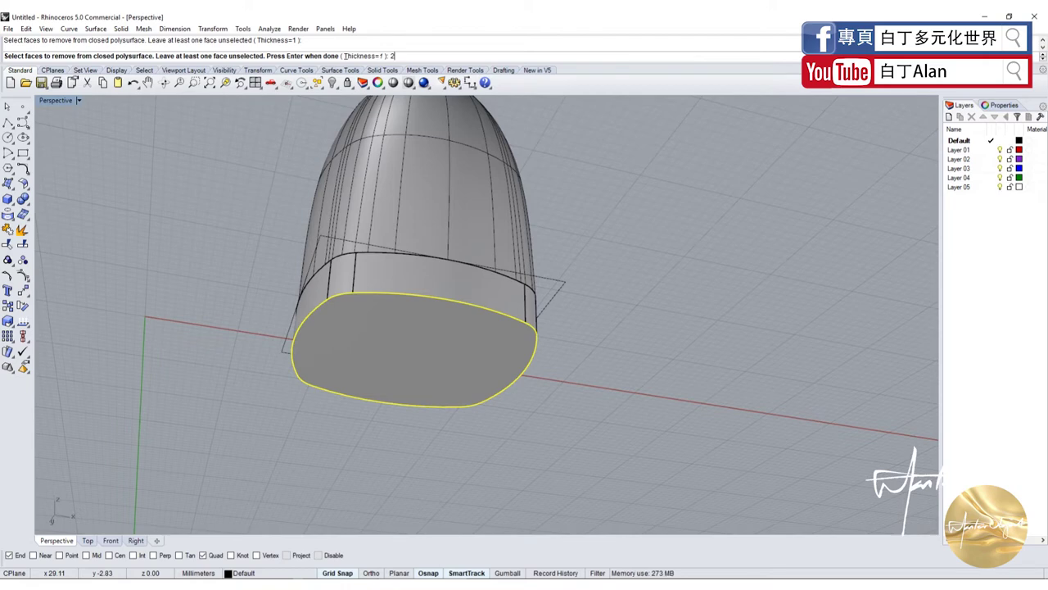
key(BackSpace)
key(Return)
key(Return)
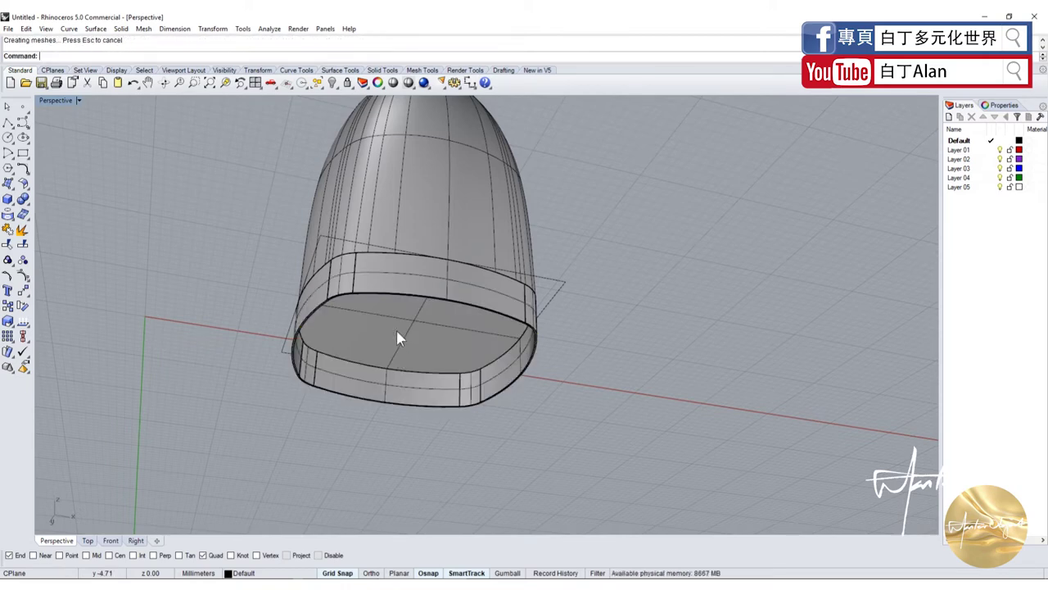
Inspect the base from a low side-on angle, then return to four views
scroll(400, 327, up, 5)
scroll(337, 279, down, 2)
scroll(344, 352, down, 1)
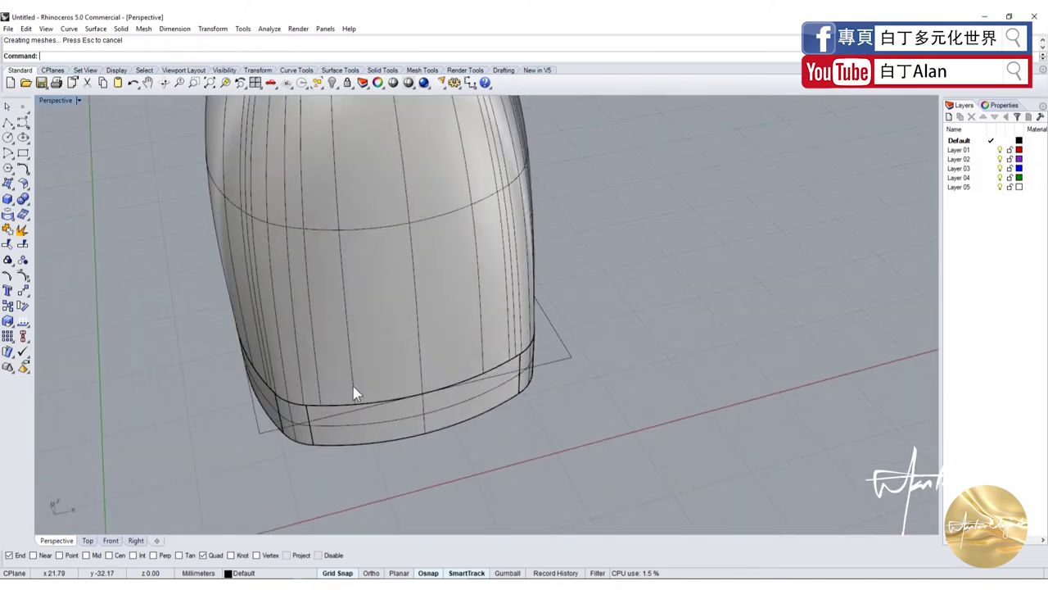
scroll(356, 394, down, 2)
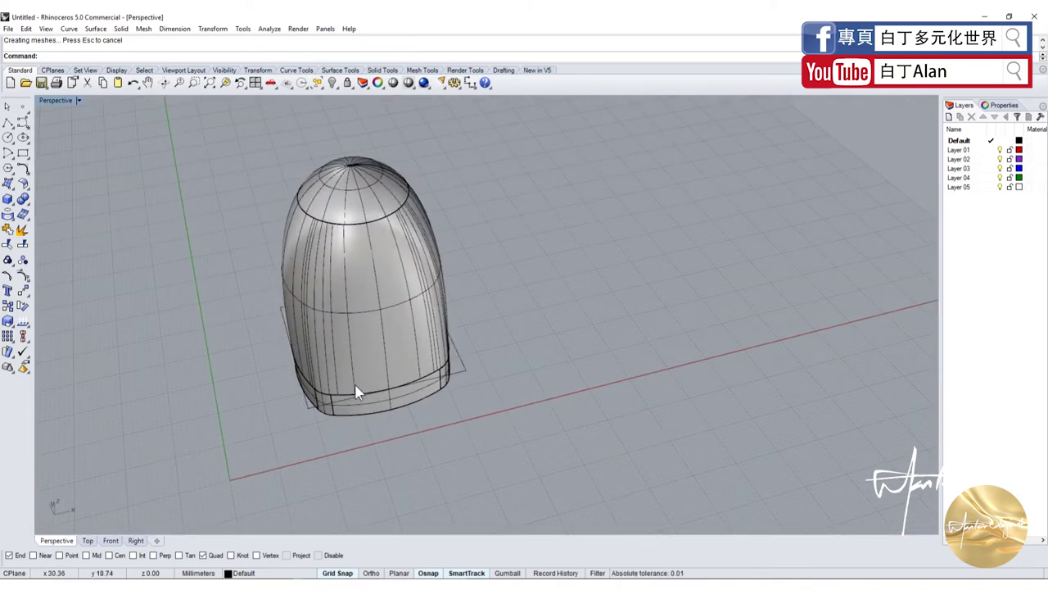
scroll(356, 391, down, 1)
right_drag(356, 391, 350, 296)
scroll(350, 297, up, 2)
scroll(351, 297, down, 1)
scroll(357, 298, up, 3)
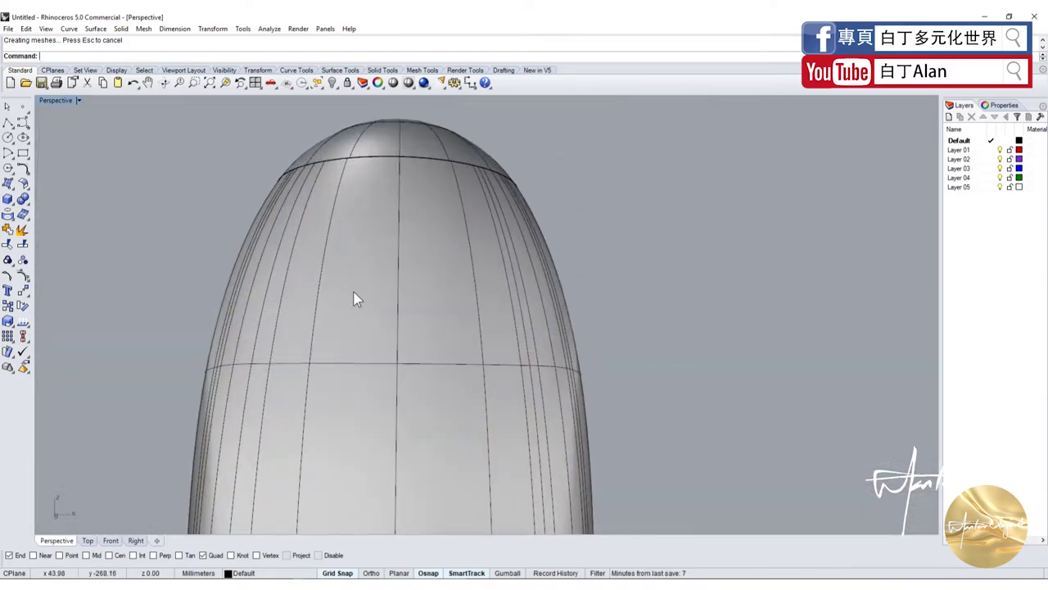
scroll(355, 298, down, 3)
scroll(371, 340, up, 1)
scroll(410, 328, down, 1)
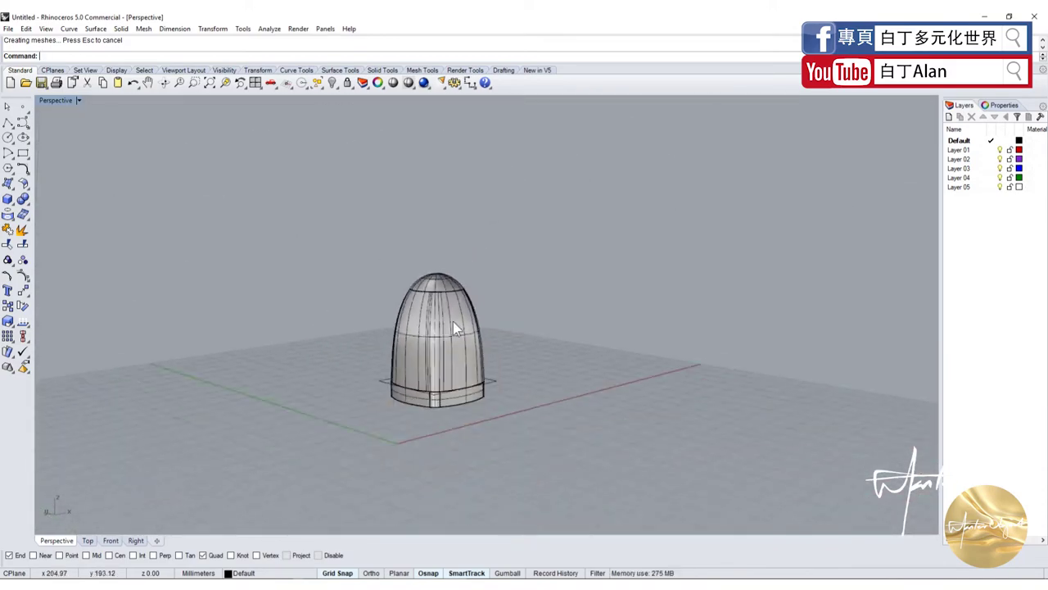
scroll(453, 328, up, 3)
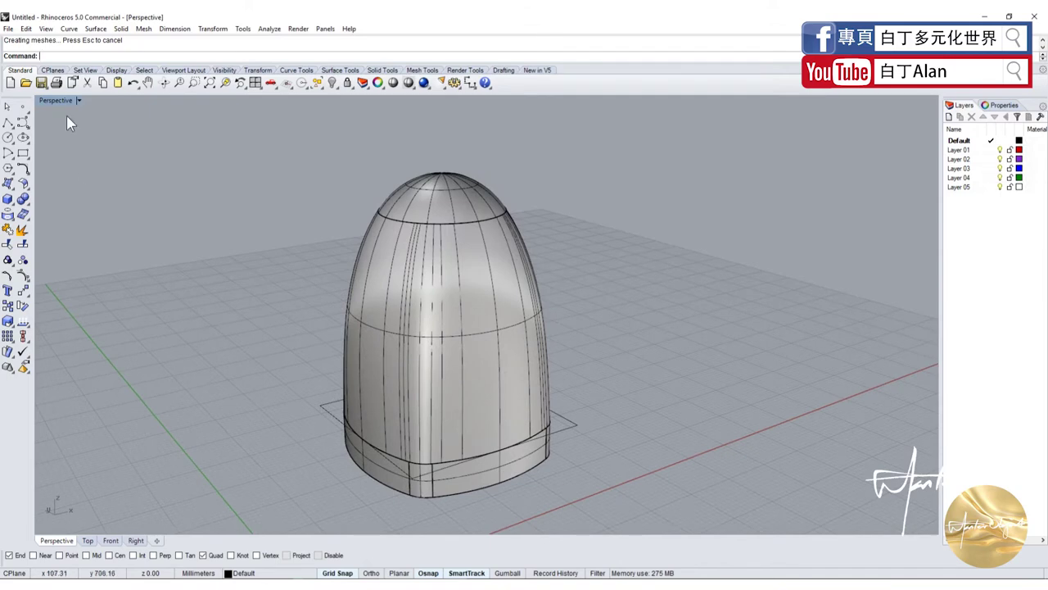
double_click(59, 101)
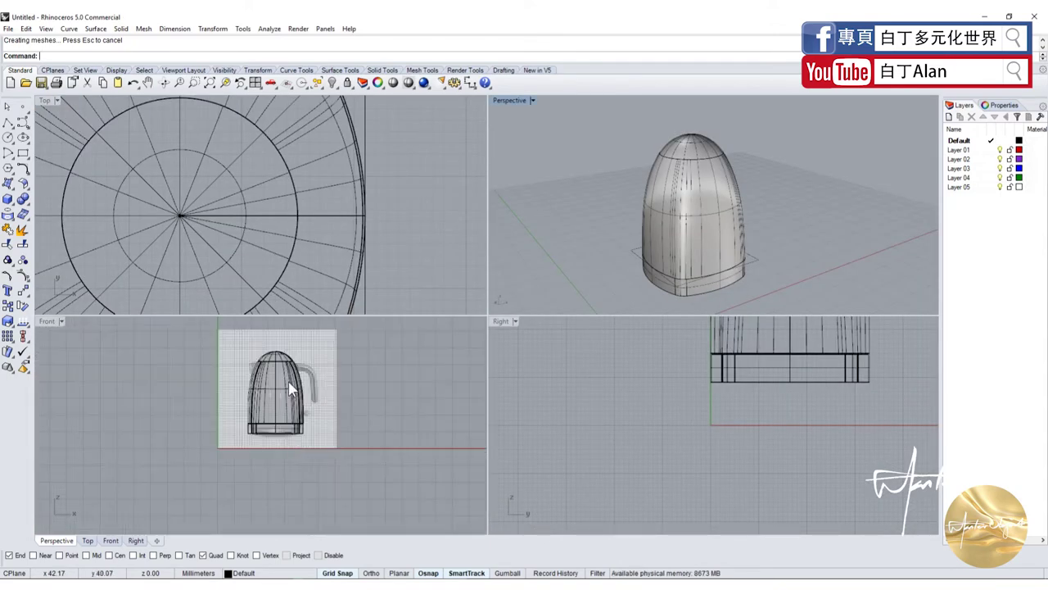
Hide the kettle body surface
scroll(290, 390, up, 5)
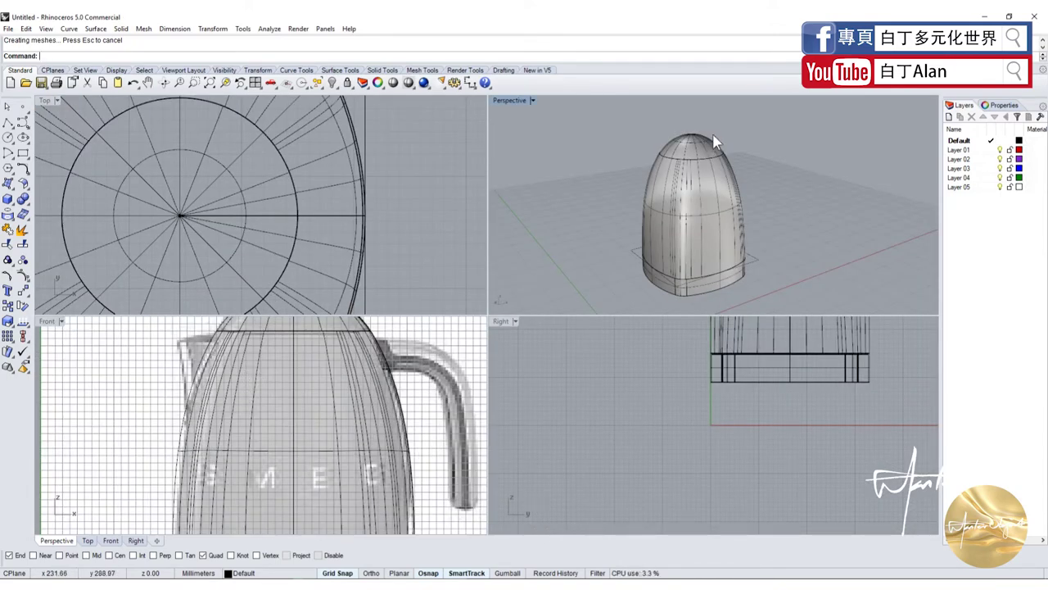
scroll(662, 238, up, 2)
click(662, 237)
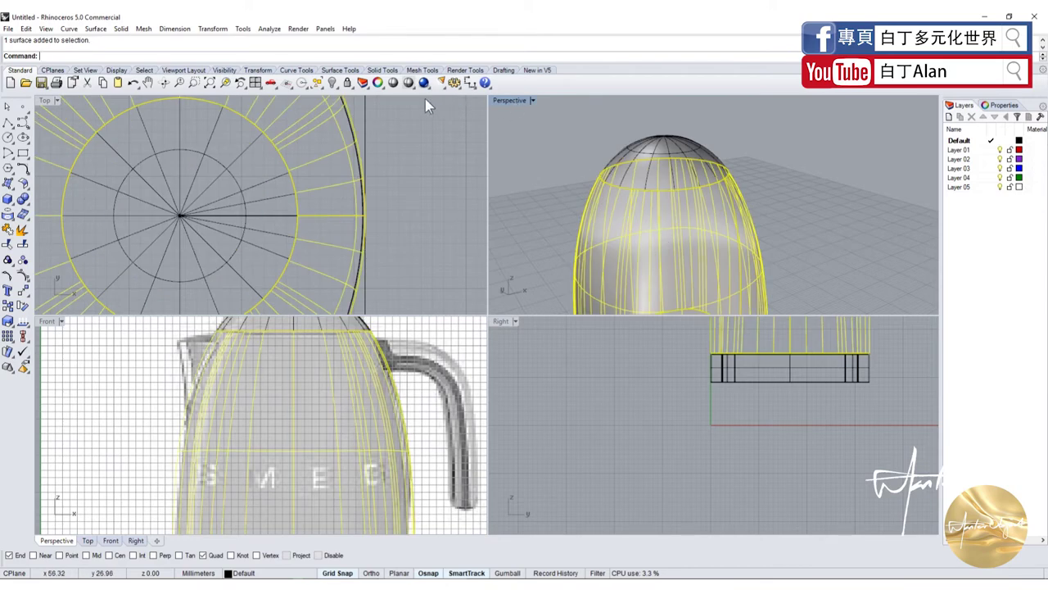
click(335, 88)
Cap the lid dome's rim edge with a flat planar surface
right_drag(639, 213, 696, 194)
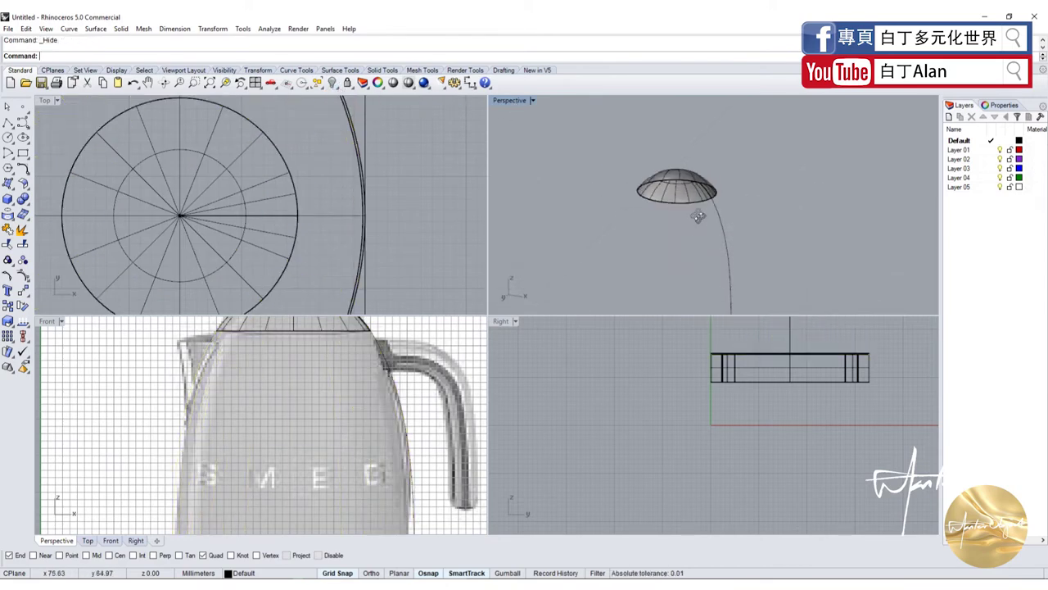
scroll(696, 194, up, 3)
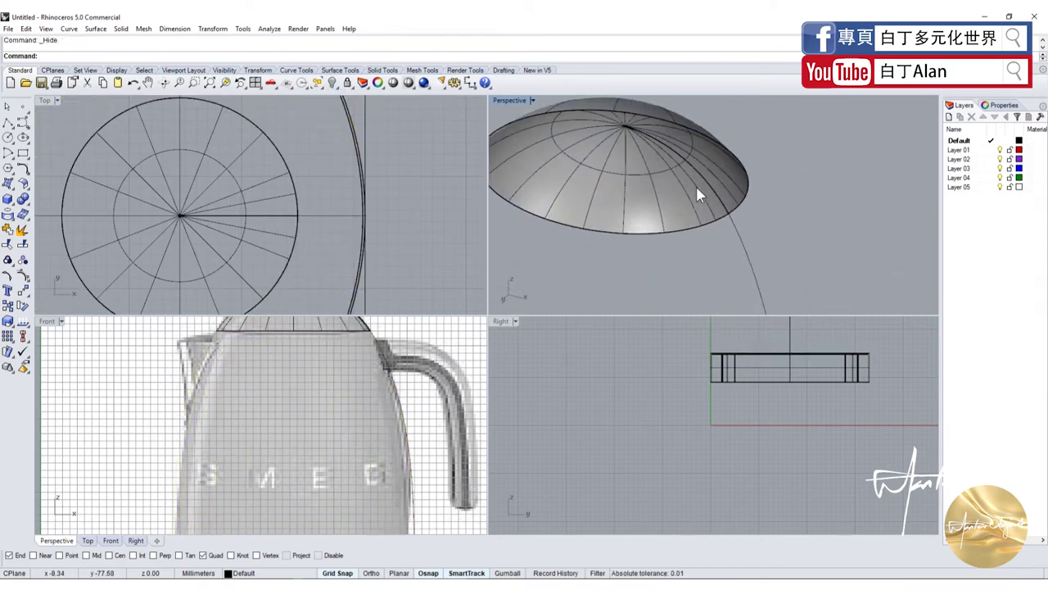
click(13, 197)
click(33, 199)
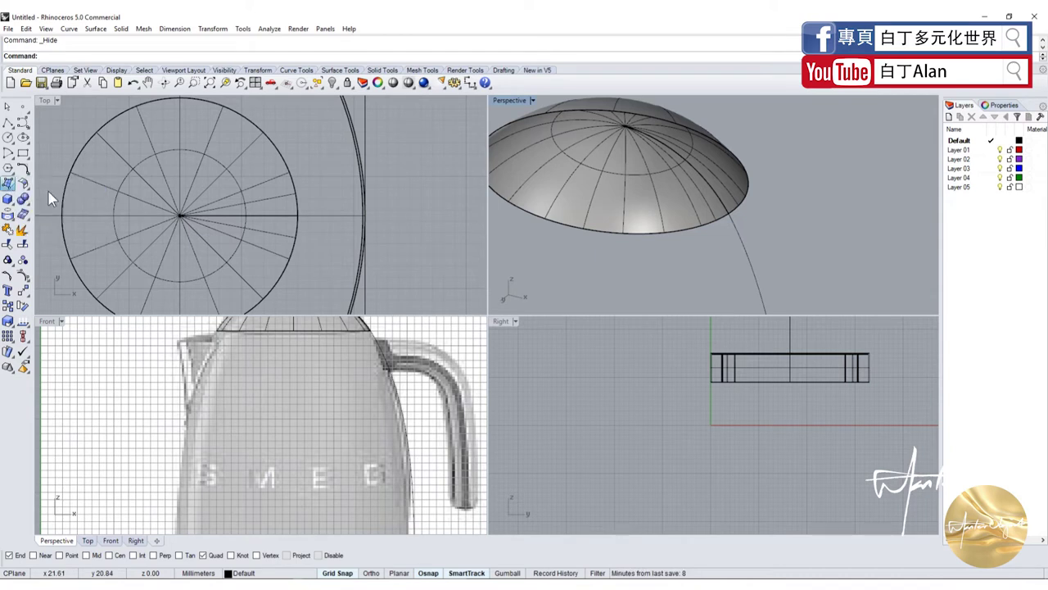
click(621, 115)
click(663, 143)
key(Return)
Join the flat cap to the dome into one polysurface
click(631, 152)
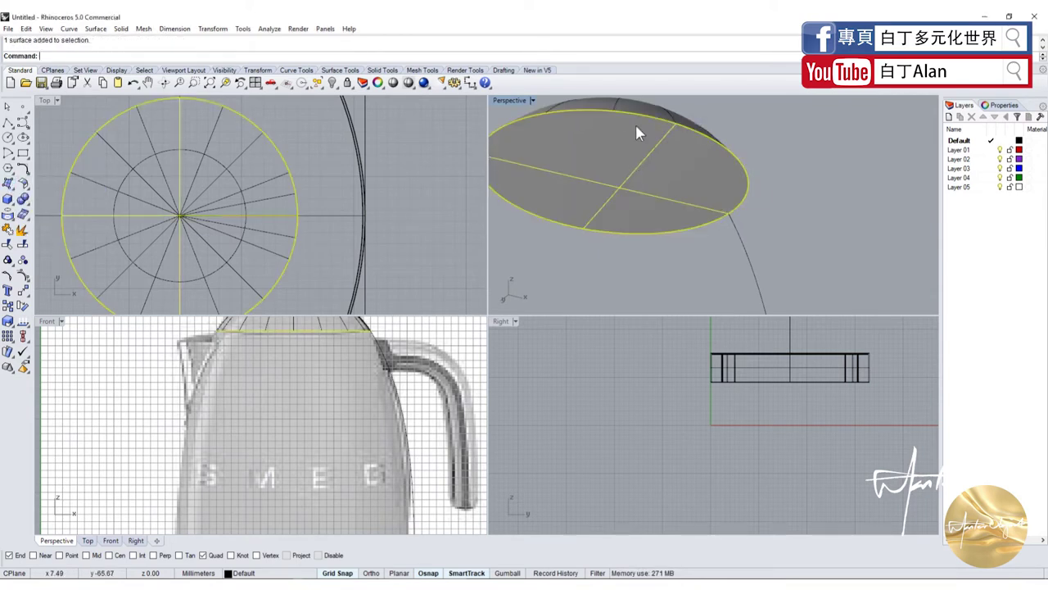
scroll(638, 207, down, 3)
right_drag(638, 206, 638, 237)
drag(270, 245, 50, 211)
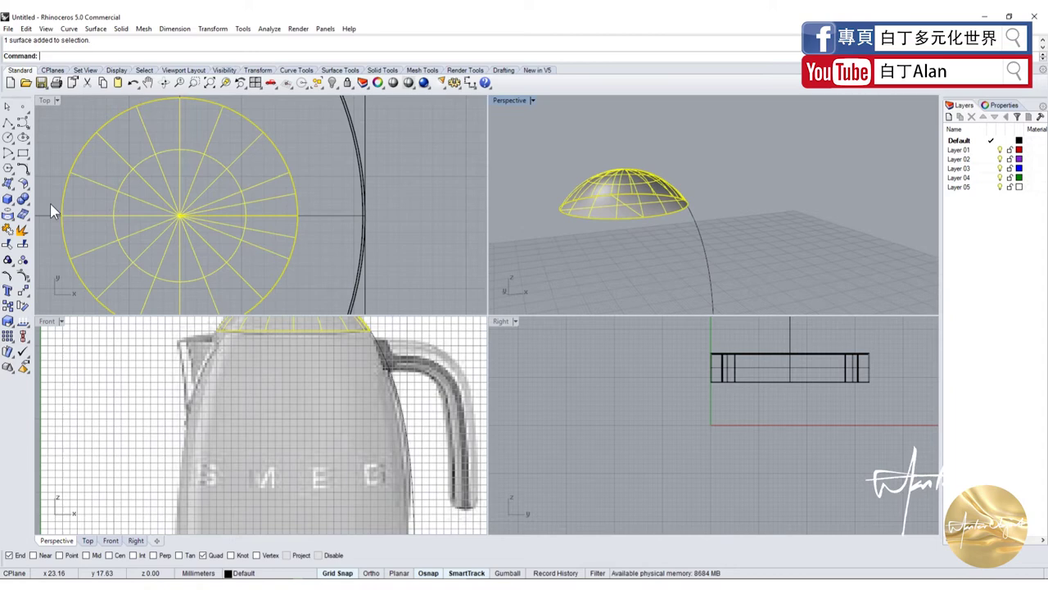
click(11, 229)
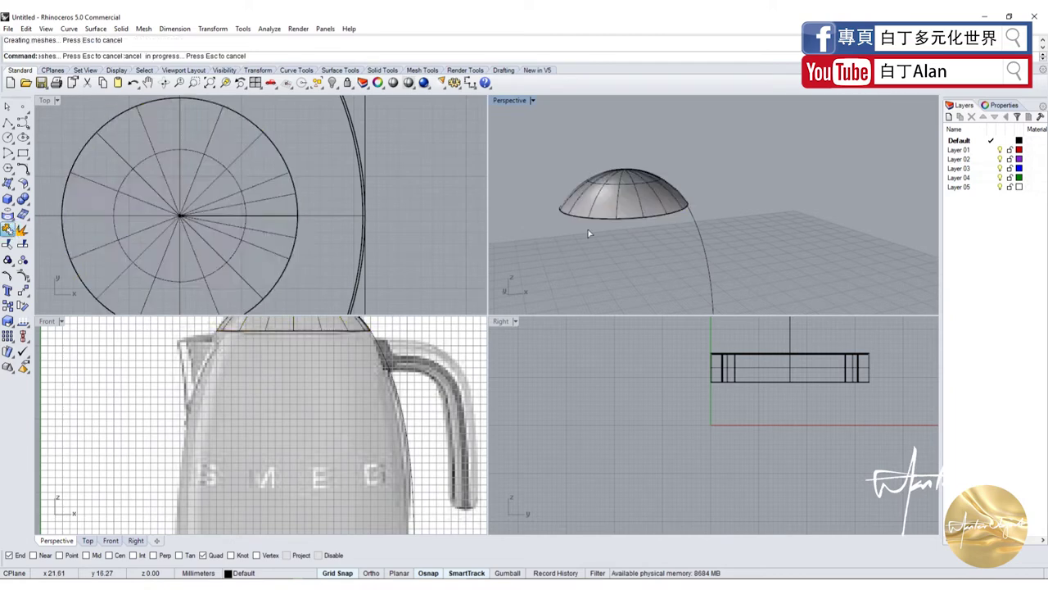
Shell the capped dome to 0.2 thickness, removing the flat cap face
click(23, 214)
click(111, 206)
right_drag(635, 196, 635, 153)
click(635, 154)
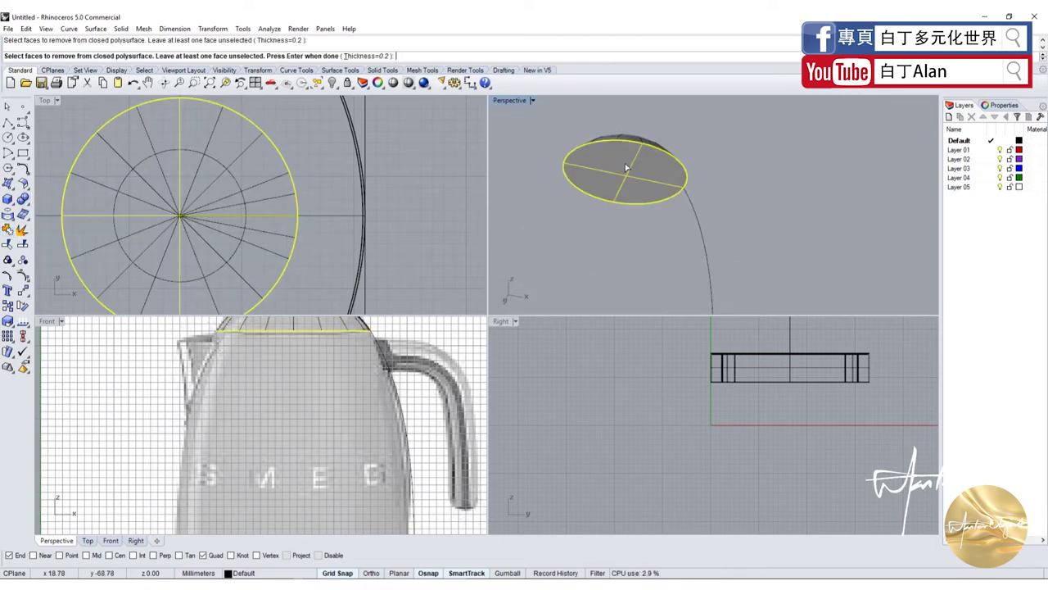
key(Return)
Show the hidden kettle body again and view it from the side
scroll(629, 162, up, 5)
scroll(637, 163, down, 2)
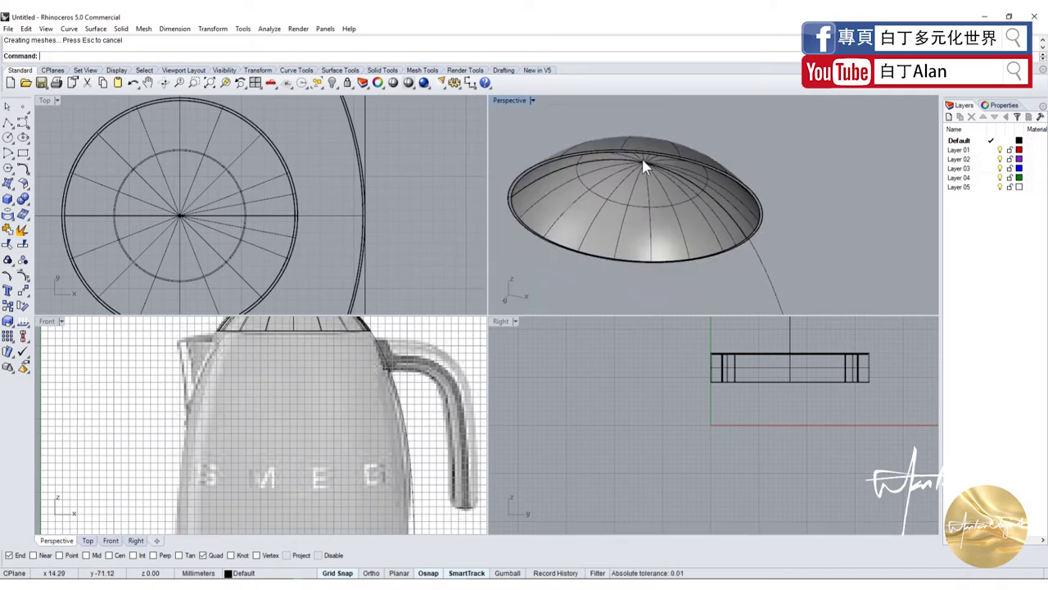
right_click(331, 82)
right_drag(711, 230, 676, 269)
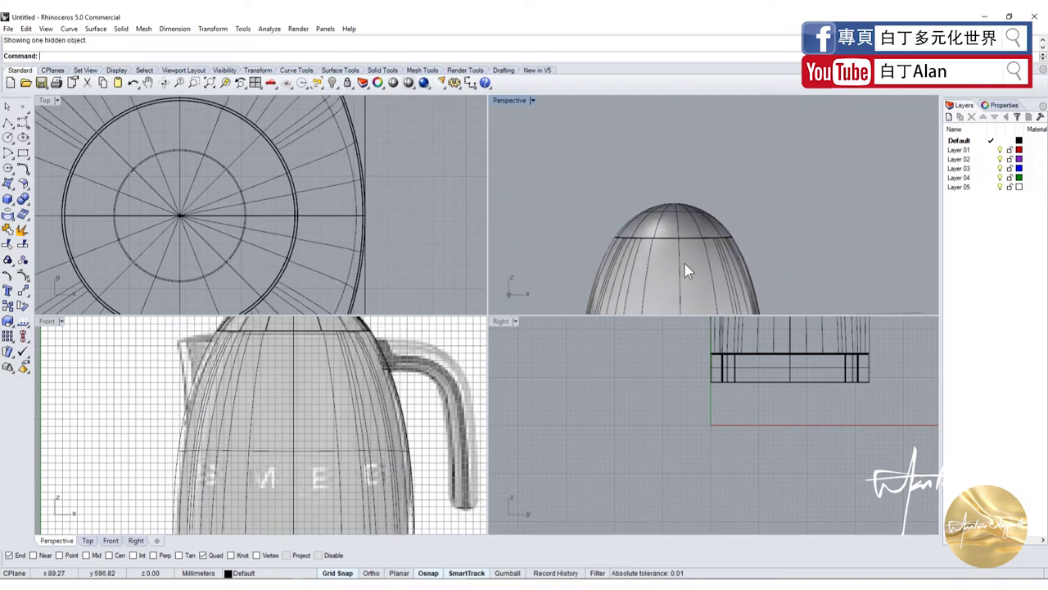
Offset the kettle body surface outward
click(24, 187)
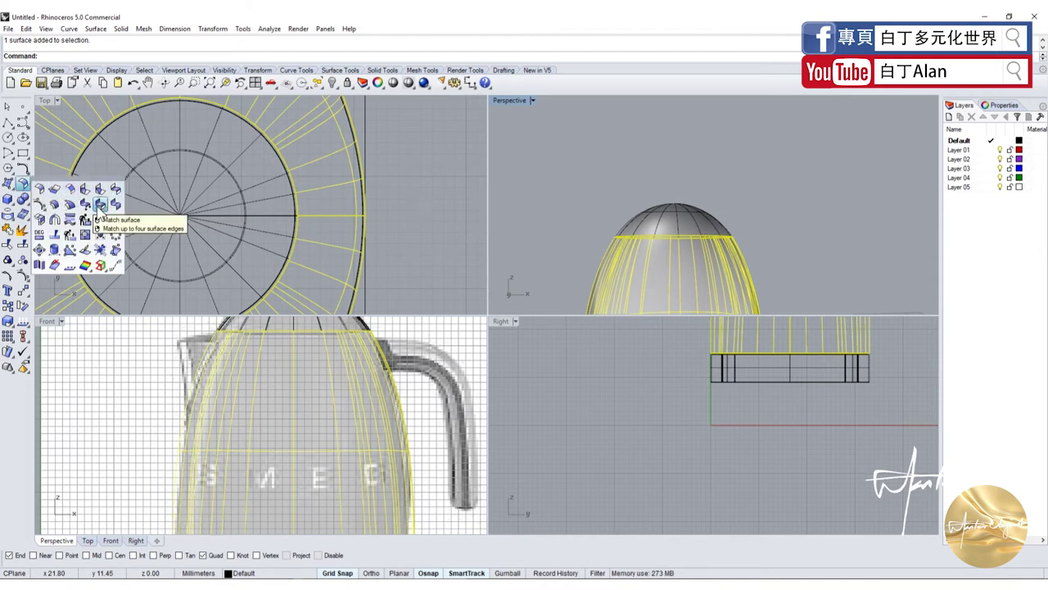
click(54, 188)
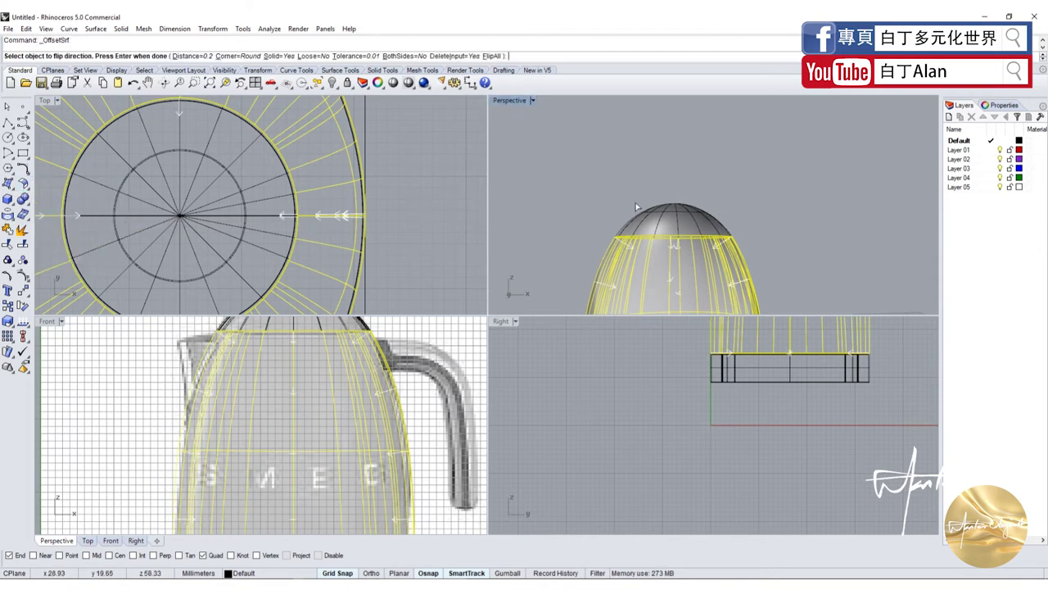
click(656, 232)
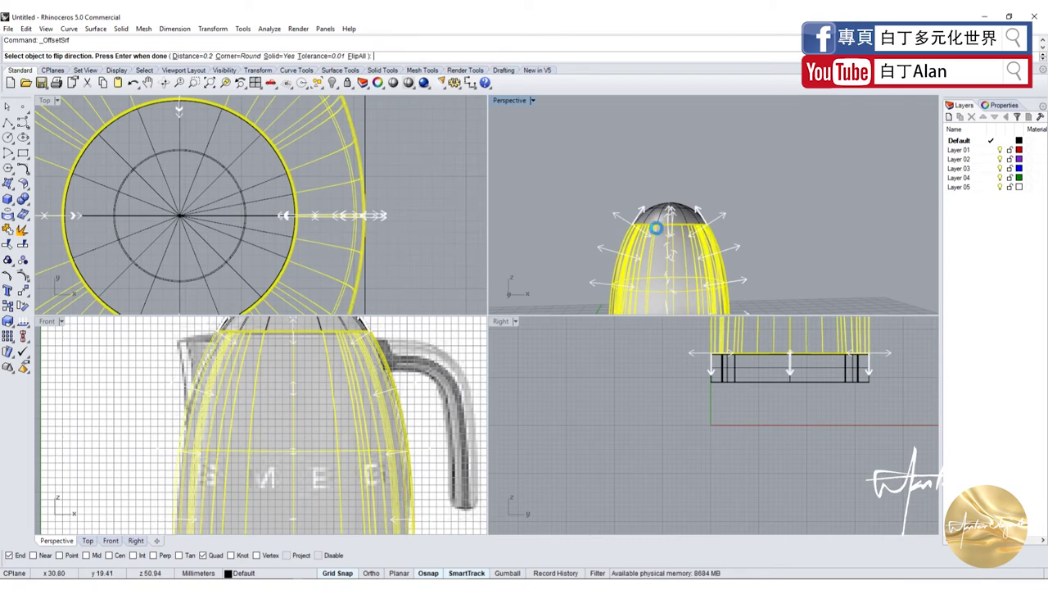
key(Return)
Select the duplicate overlapping kettle shell and delete it
right_drag(658, 233, 605, 216)
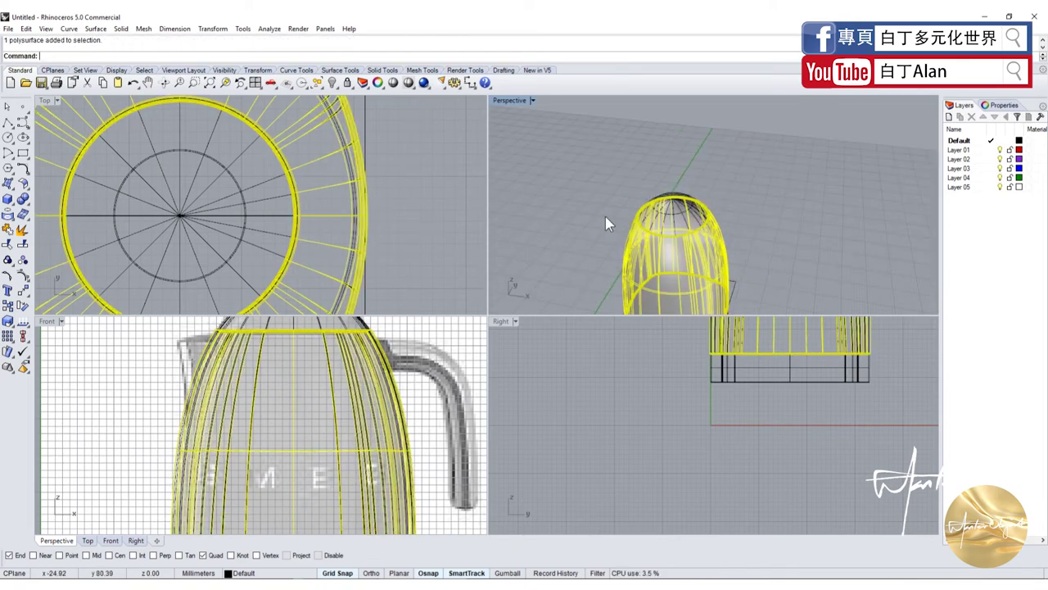
click(627, 240)
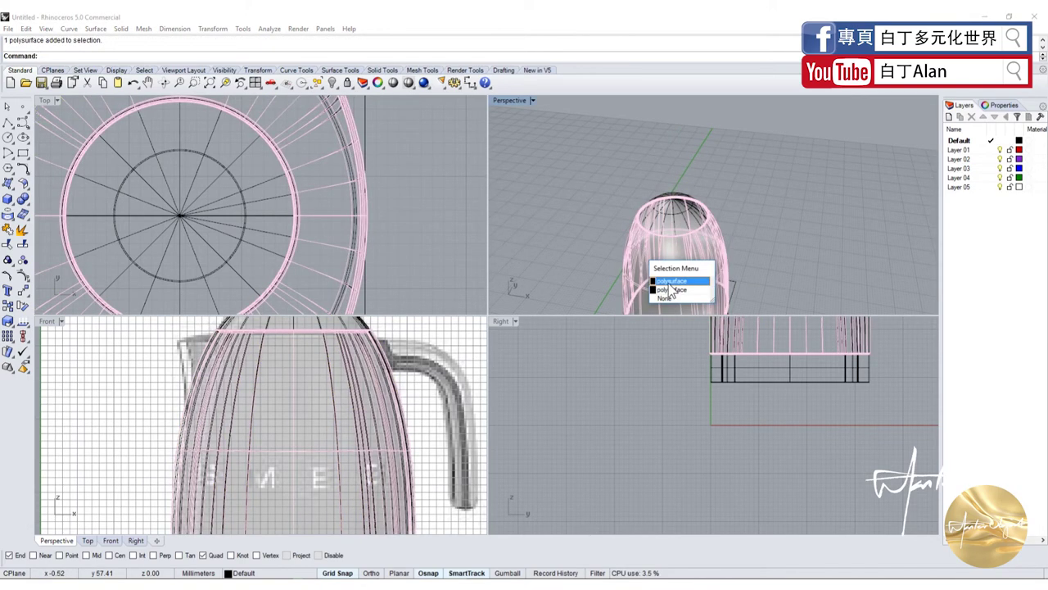
click(671, 282)
scroll(609, 206, up, 2)
scroll(676, 347, up, 1)
scroll(675, 348, up, 2)
Hide the remaining kettle body in a maximized Perspective view
scroll(682, 356, up, 2)
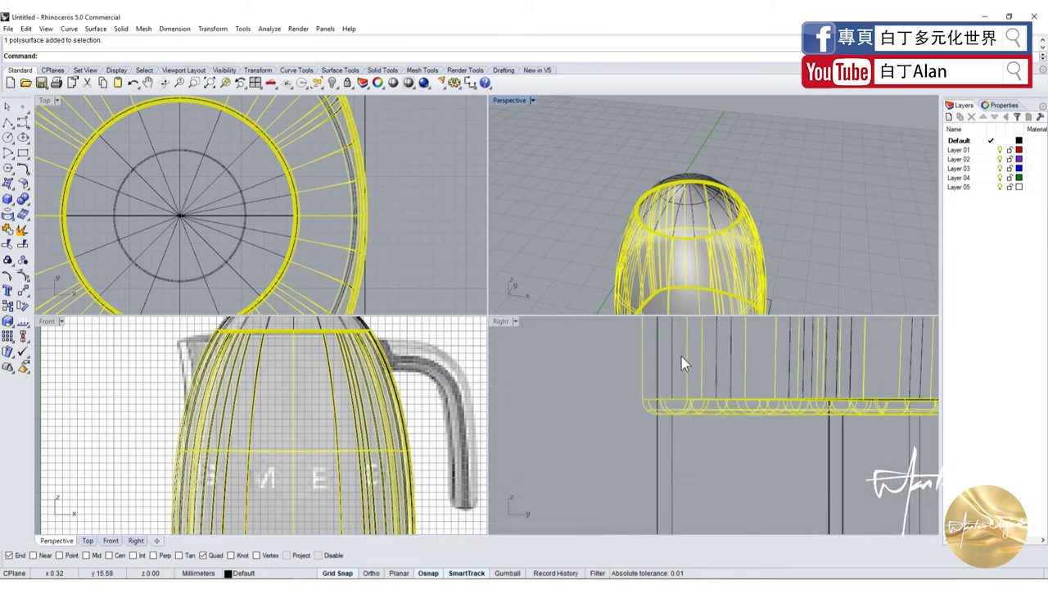
key(Escape)
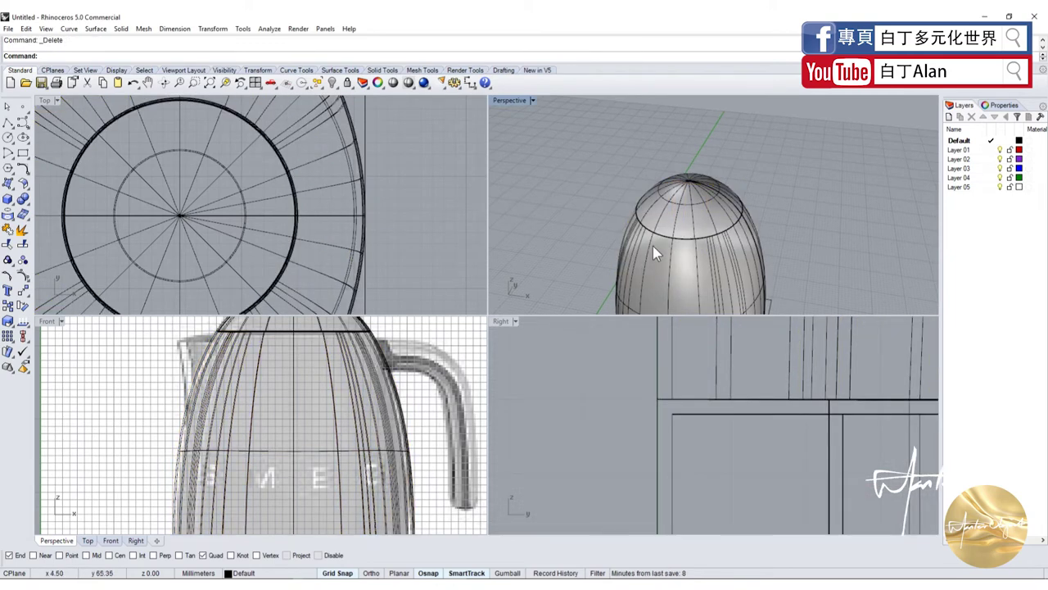
click(652, 246)
scroll(647, 234, up, 2)
scroll(630, 201, up, 3)
scroll(606, 164, up, 2)
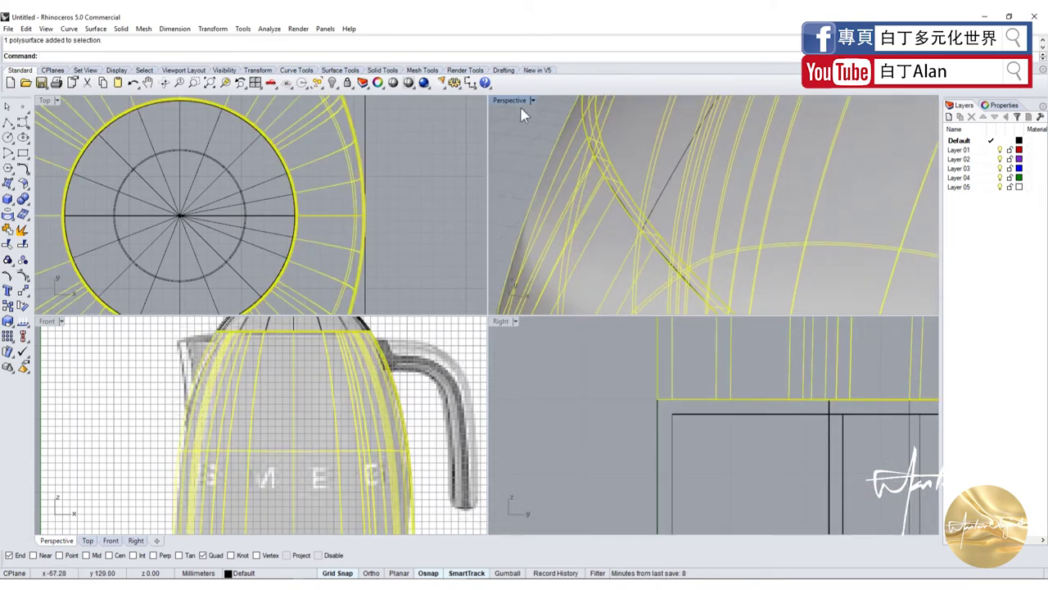
double_click(513, 101)
scroll(447, 386, down, 2)
scroll(447, 385, down, 3)
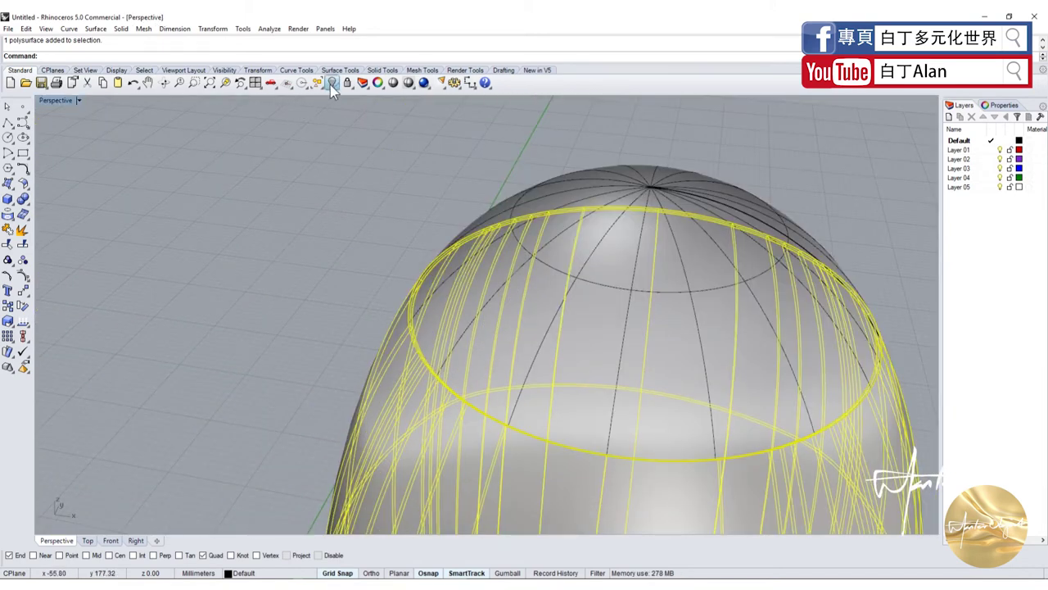
click(331, 82)
Select the domed lid and the base polysurface, then clear the selection
scroll(450, 262, down, 3)
click(454, 266)
shift+click(479, 422)
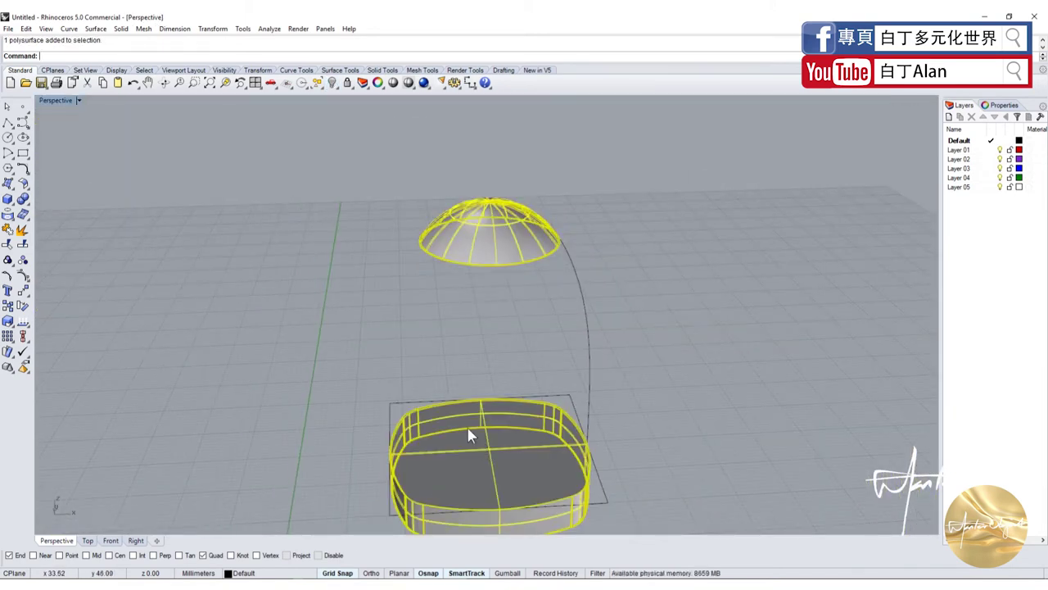
click(399, 361)
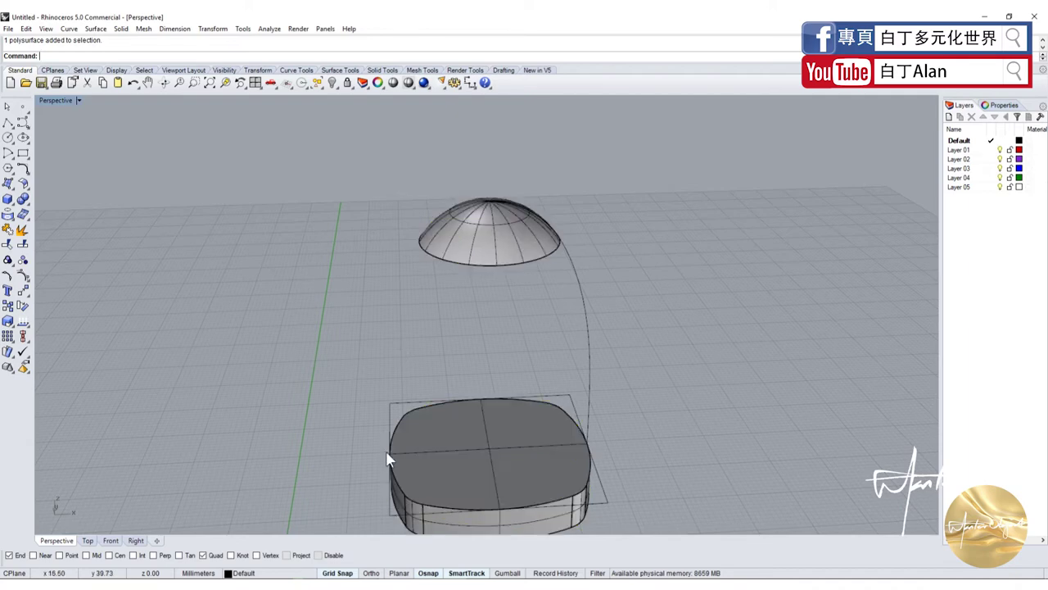
click(400, 438)
click(393, 520)
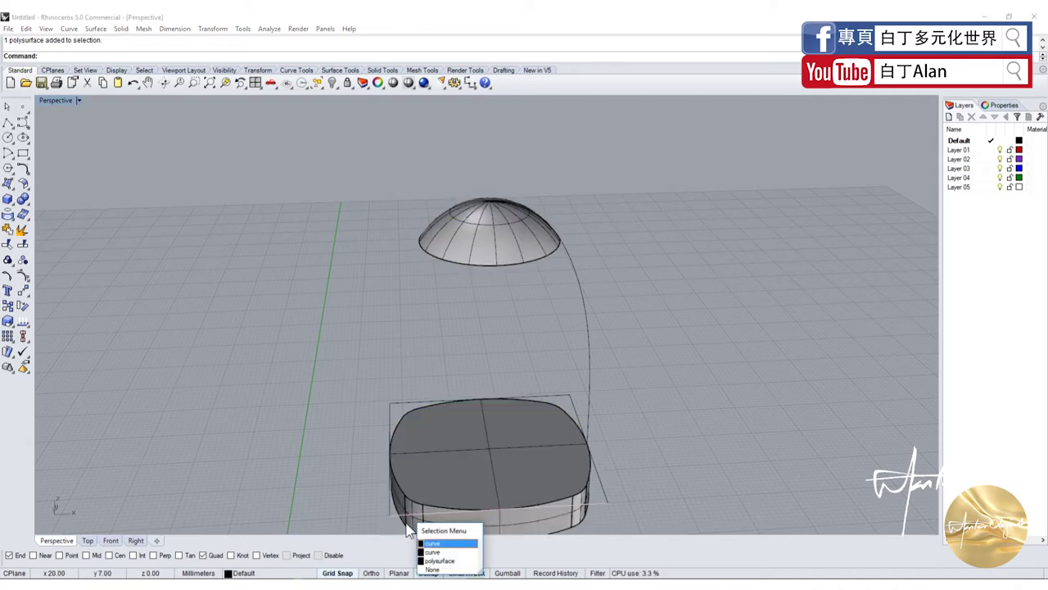
click(438, 540)
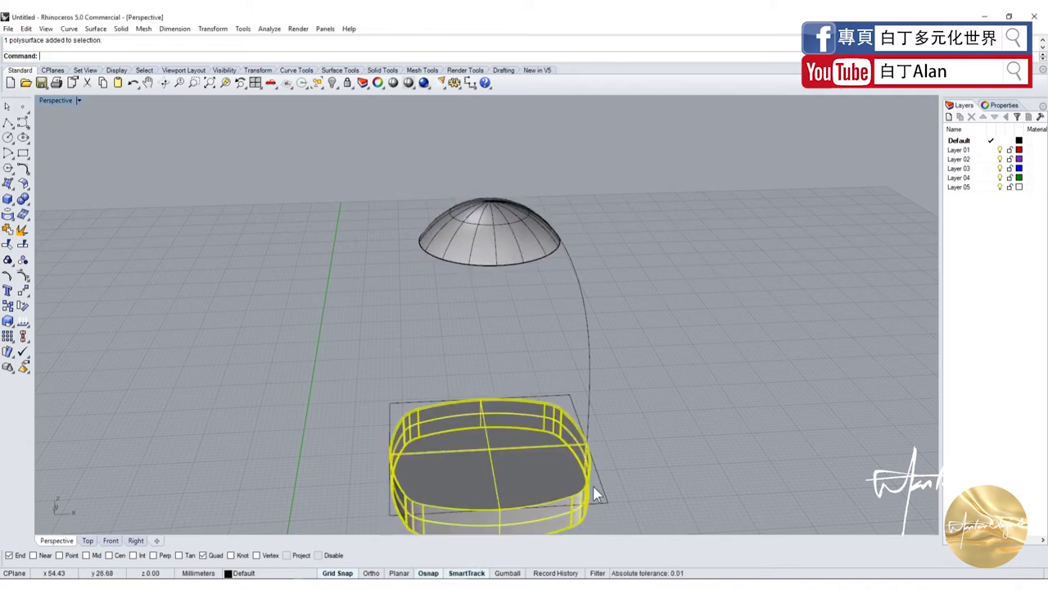
scroll(595, 493, up, 3)
scroll(565, 314, up, 3)
click(461, 469)
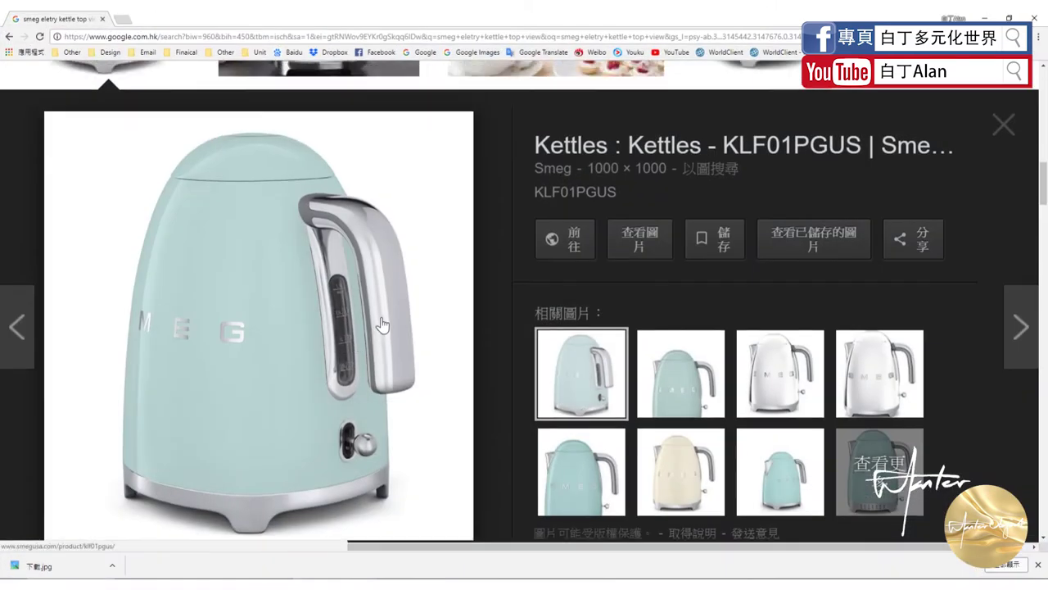
scroll(724, 234, up, 3)
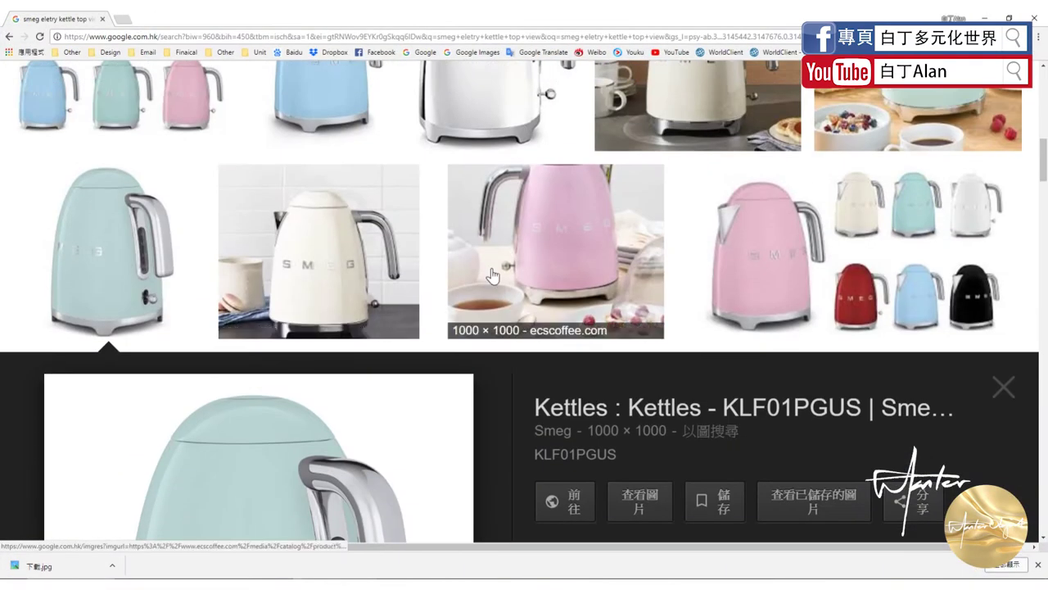
Open the pink Smeg kettle image preview, then view lid and base side-on in Rhino
click(723, 233)
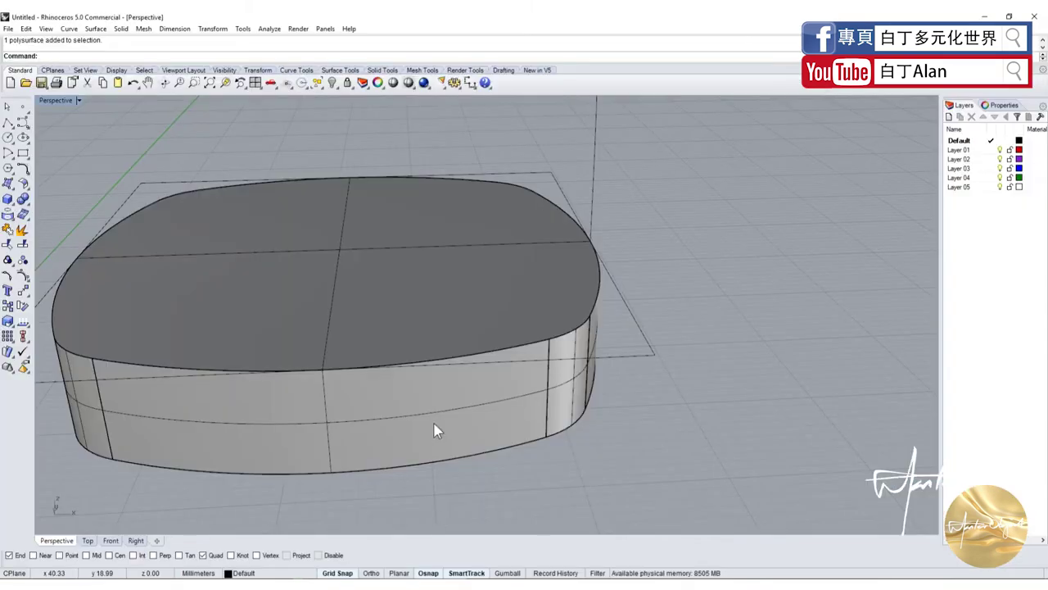
scroll(434, 431, down, 10)
scroll(427, 387, up, 5)
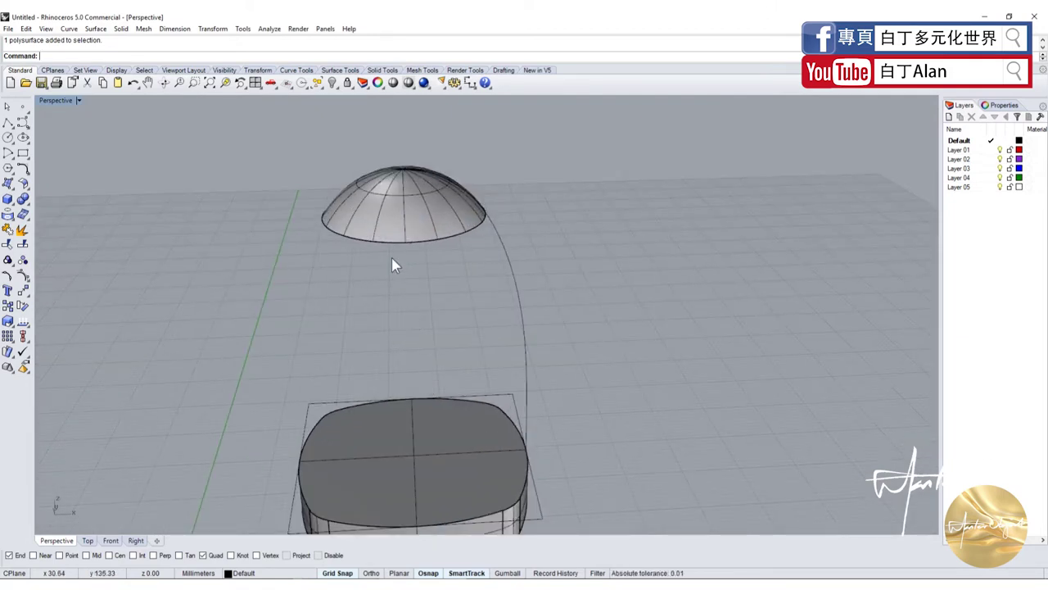
right_drag(398, 250, 427, 178)
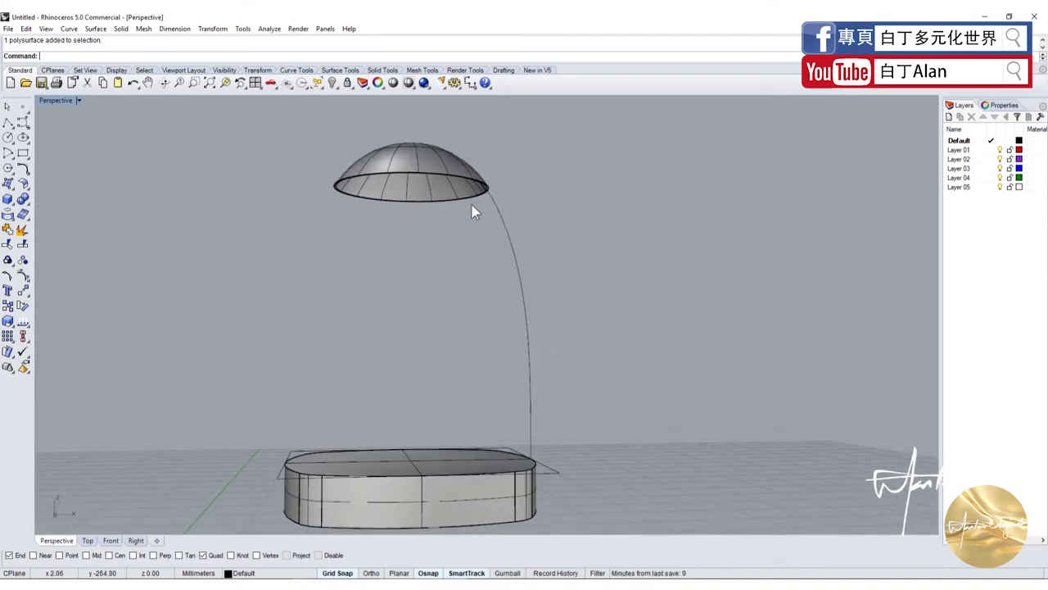
Hide the domed lid and the base so only the construction curves remain
click(443, 153)
shift+click(402, 463)
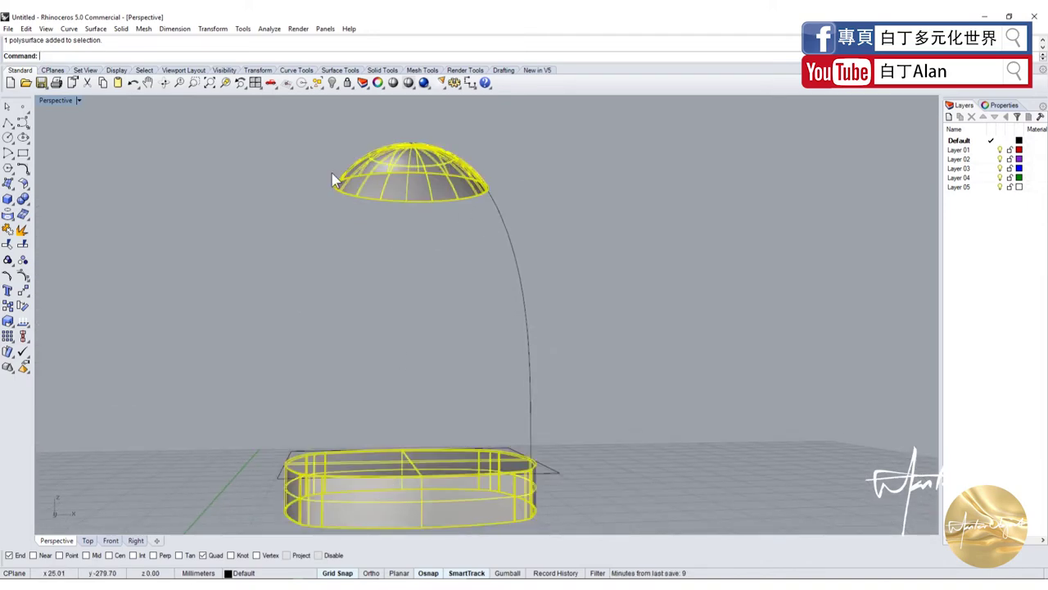
click(333, 83)
Try a two-rail sweep on the top ellipse and base curve with the arc profile, then undo it
click(17, 185)
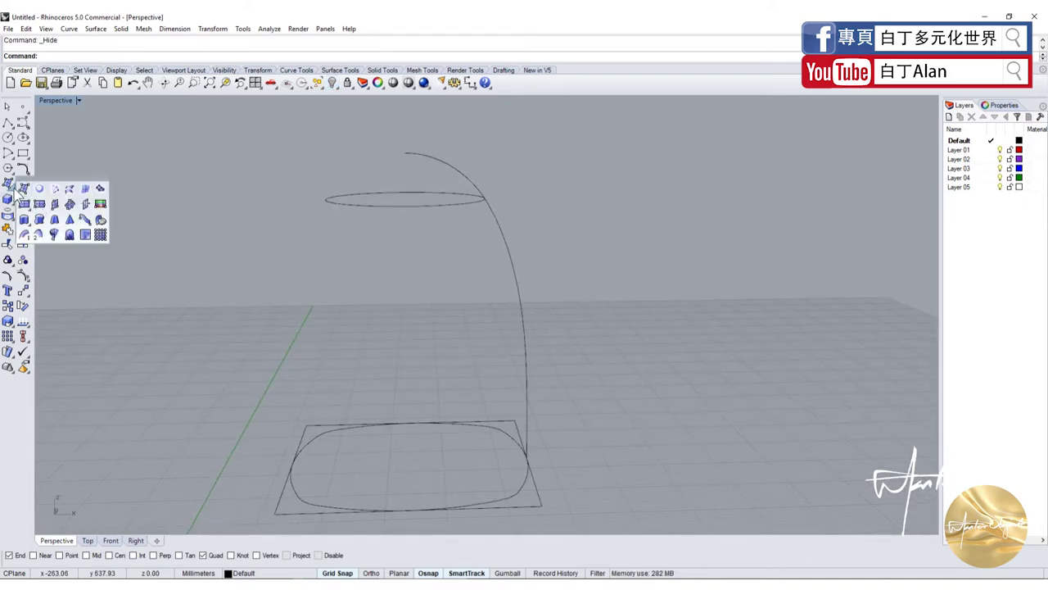
click(44, 238)
click(397, 213)
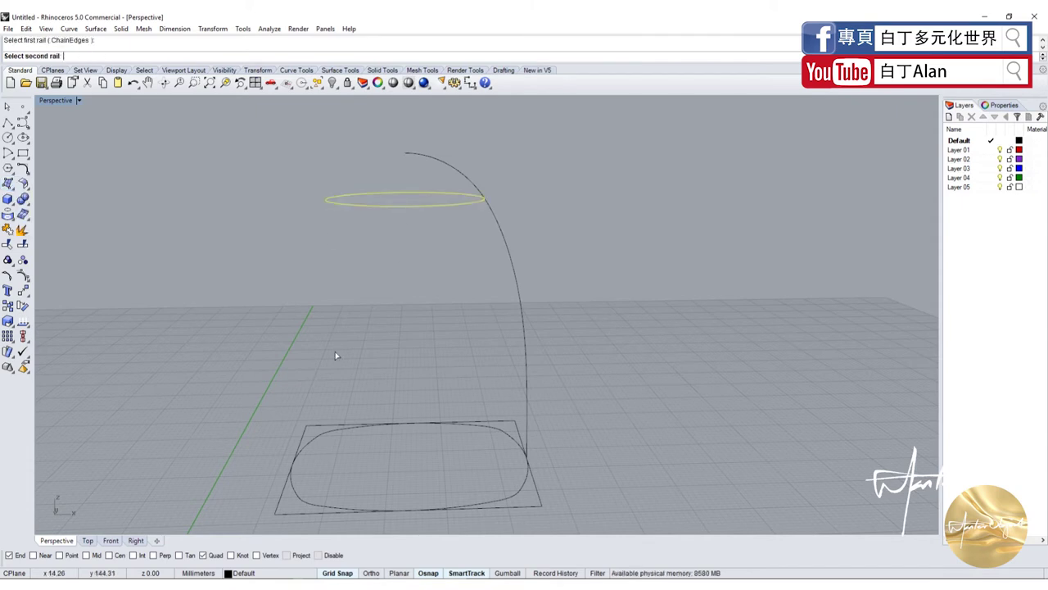
click(320, 439)
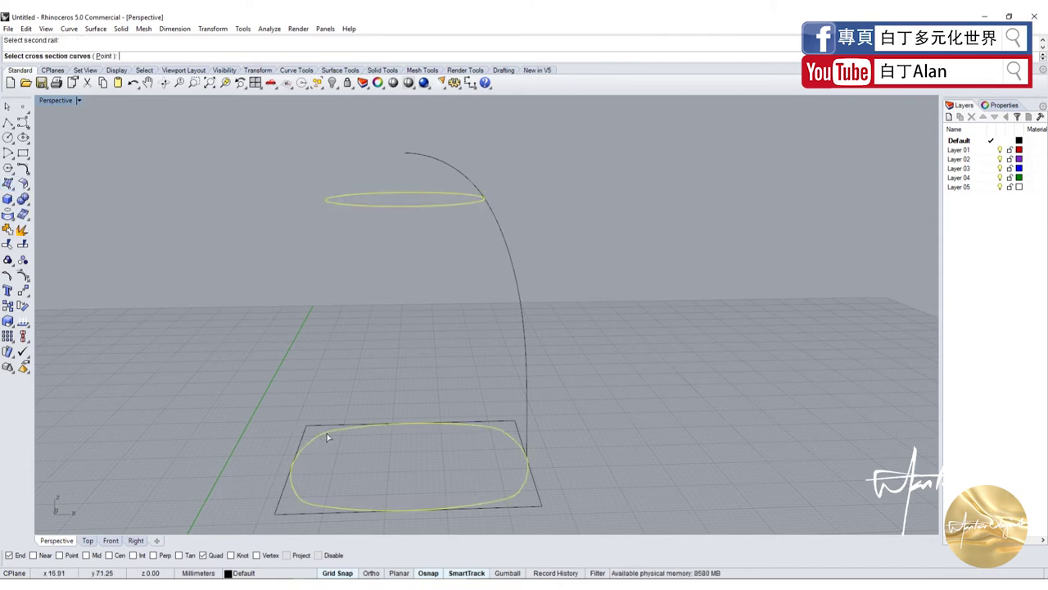
click(501, 233)
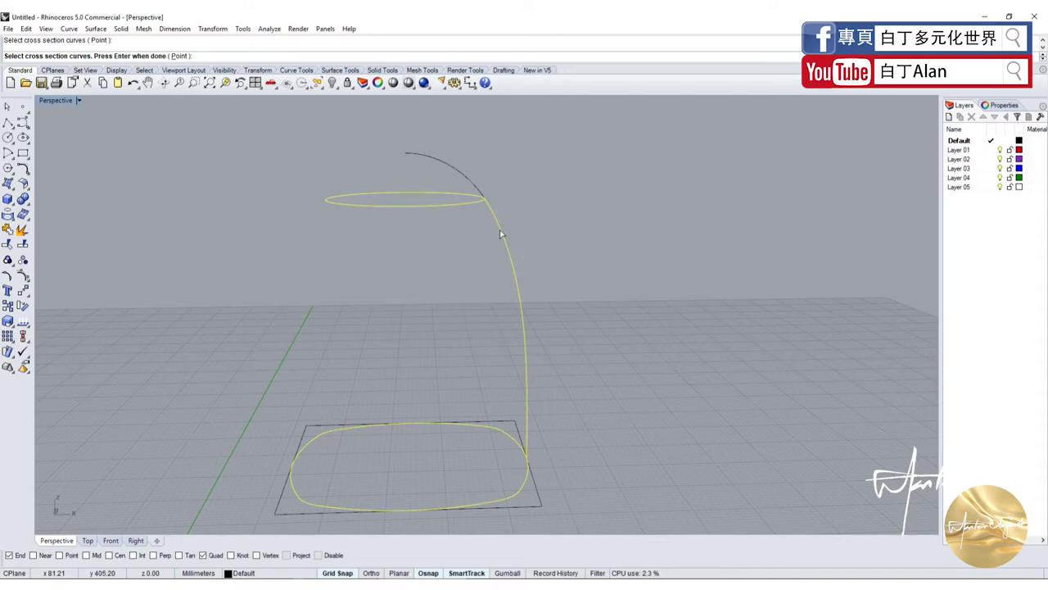
key(Return)
right_drag(501, 234, 419, 311)
key(ctrl+z)
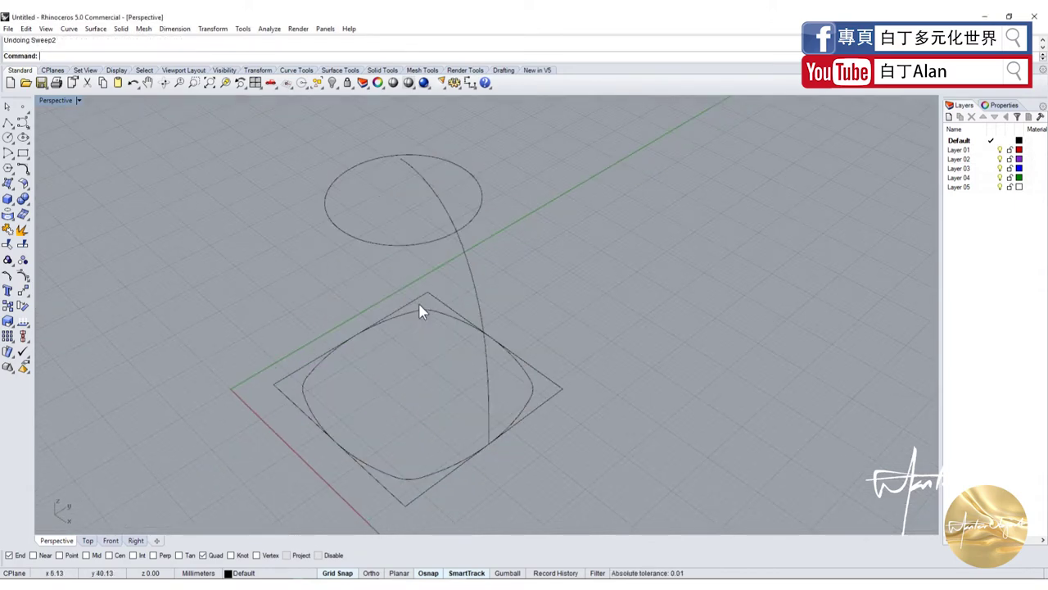
Retry the sweep with the rounded-square and top-ellipse rails, then undo it
key(Return)
click(423, 304)
click(409, 244)
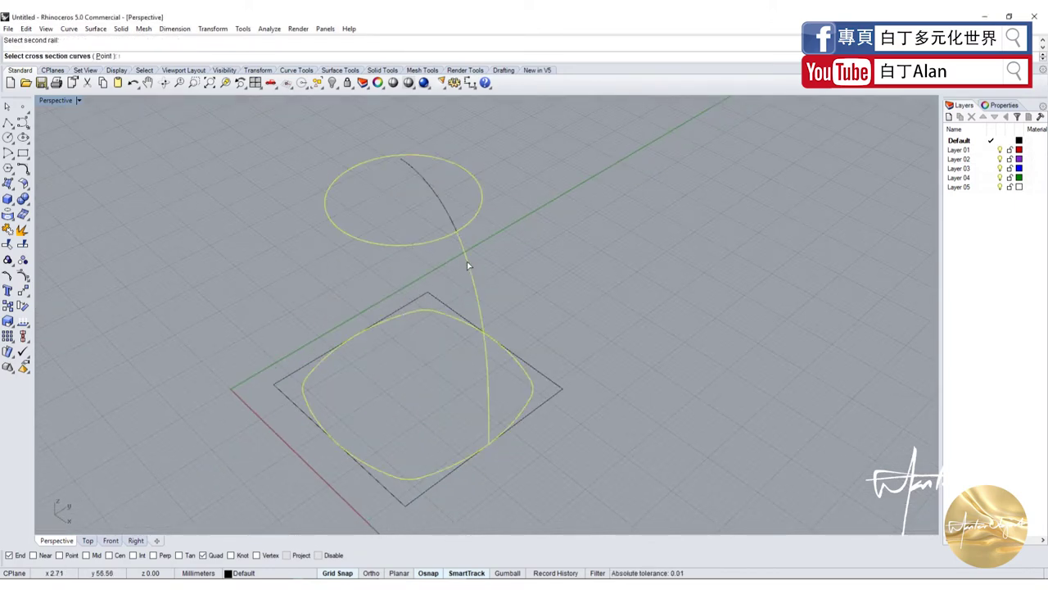
key(Return)
key(ctrl+z)
Abandon a sweep with the ellipse and arc as rails, then clear the curve selection
key(Return)
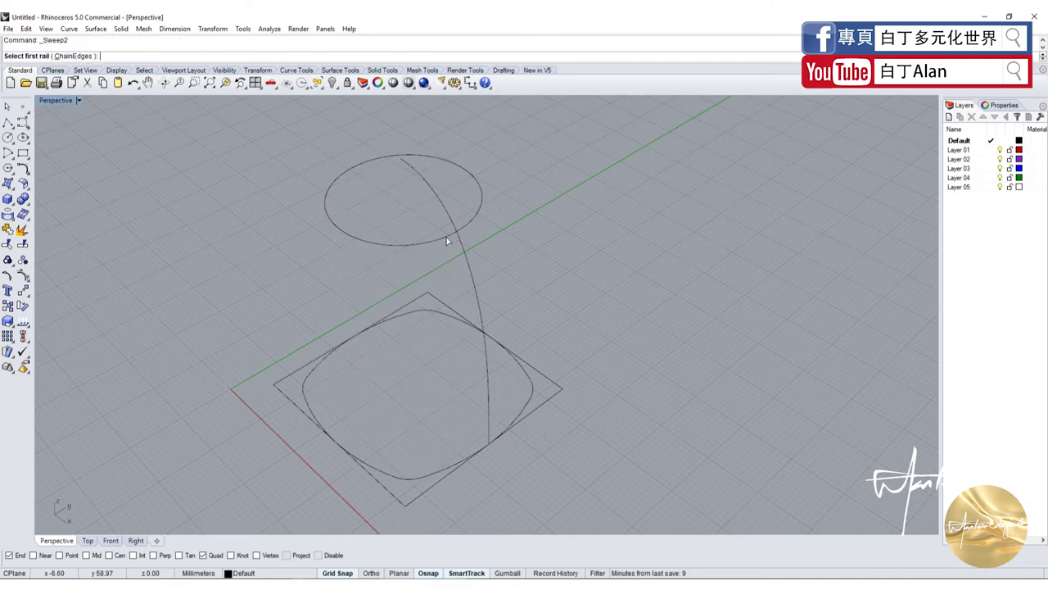
click(446, 236)
click(470, 263)
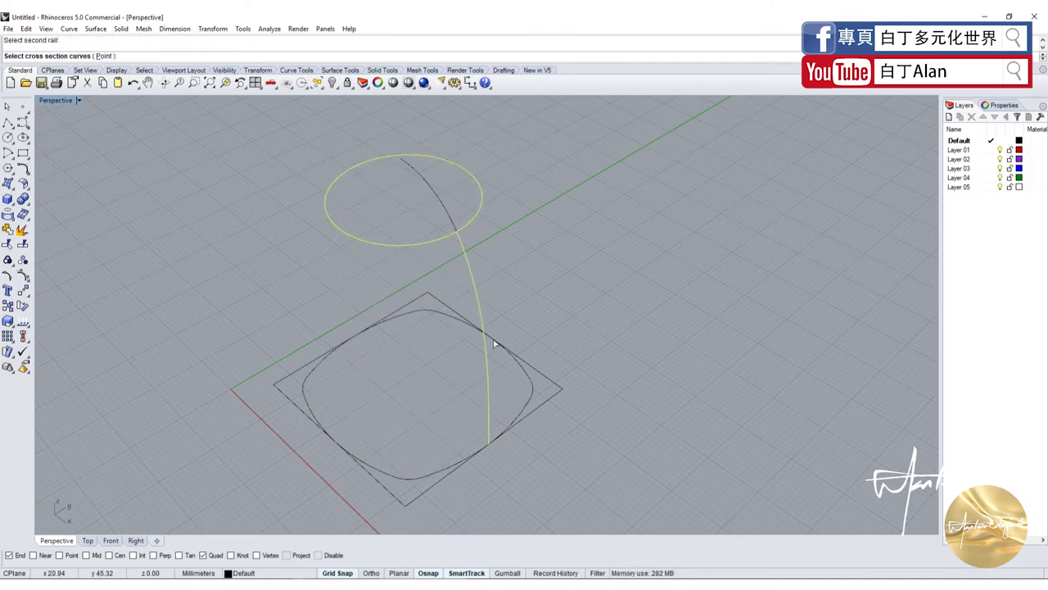
click(524, 400)
key(Escape)
key(Return)
key(Escape)
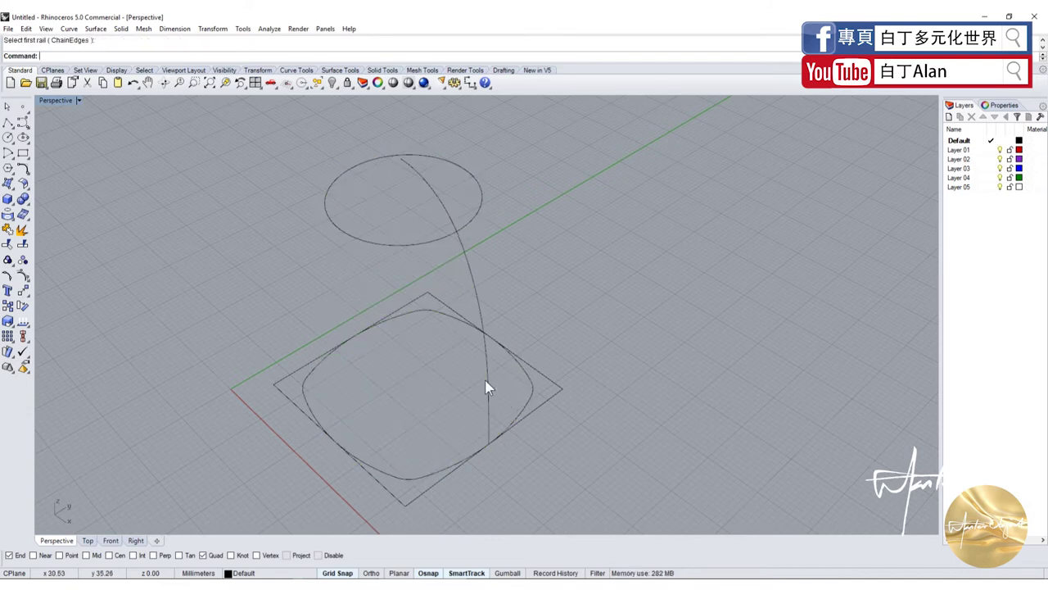
click(489, 386)
click(529, 405)
key(Escape)
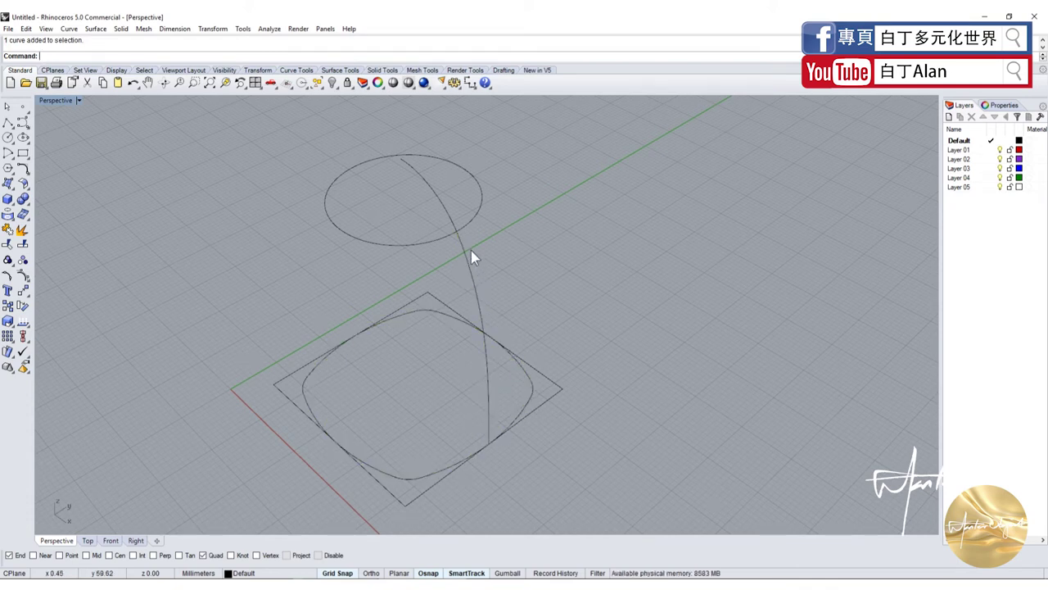
Sweep the top ellipse and rounded square along the arc, discarding the twisted result
click(22, 199)
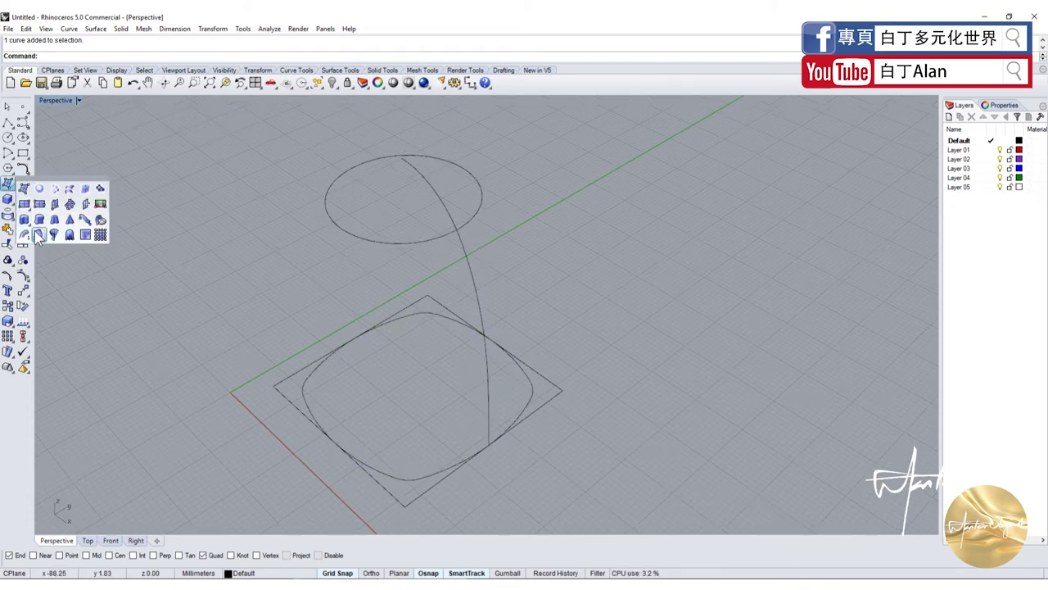
click(37, 236)
click(375, 241)
click(432, 316)
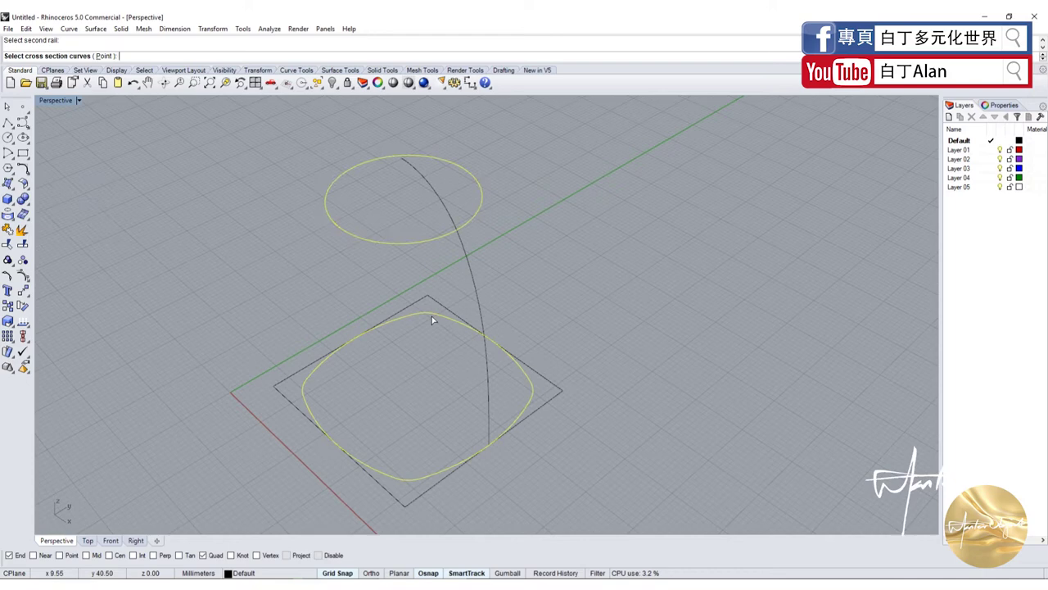
click(473, 280)
key(Return)
click(682, 384)
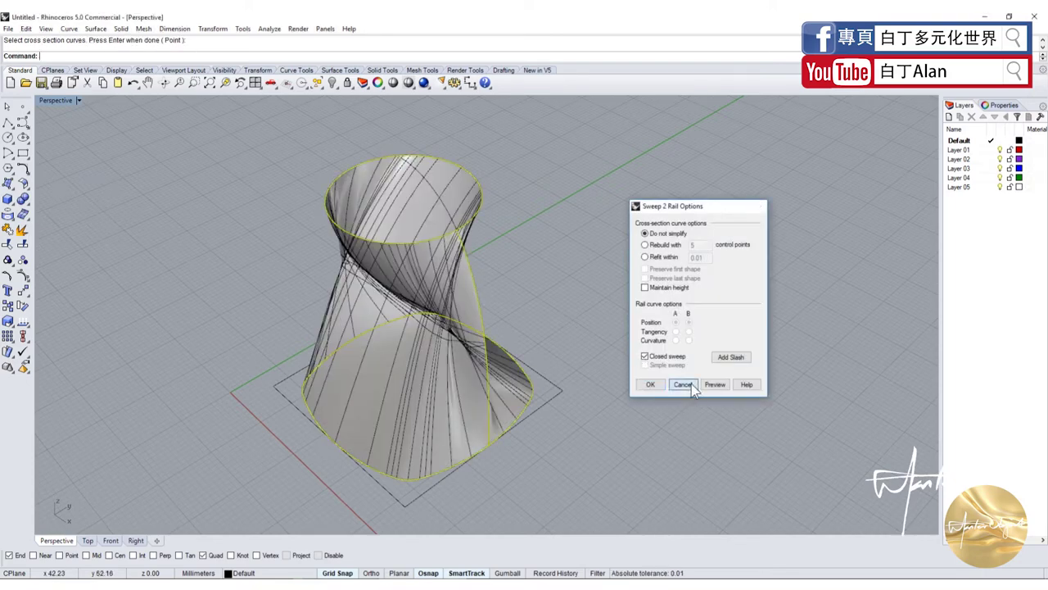
Rerun Sweep2 with the rounded base curve and top circle as rails and the arc as cross section
key(Return)
click(528, 387)
click(471, 219)
click(467, 250)
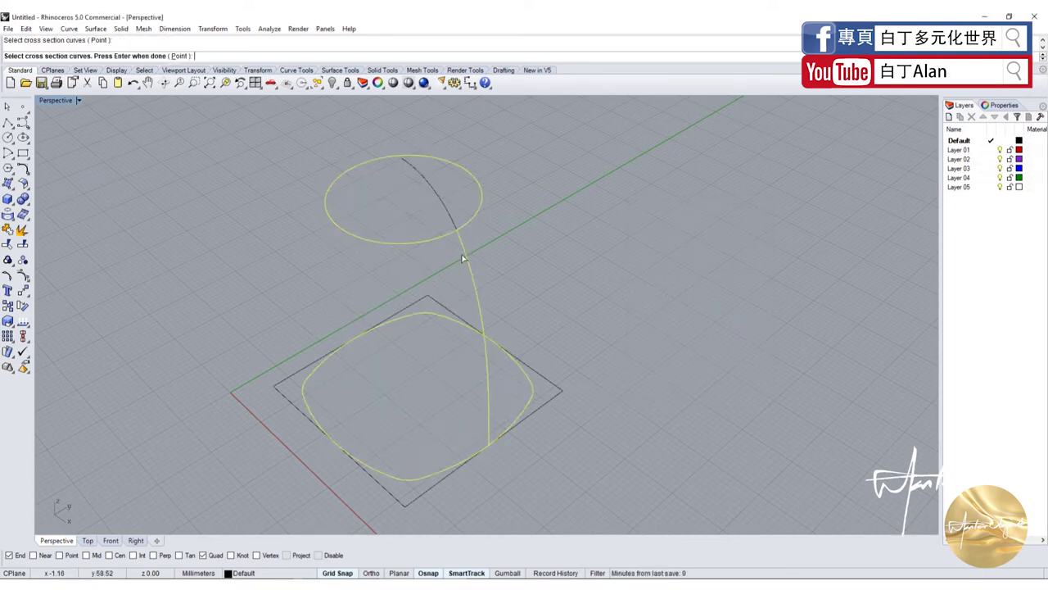
key(Return)
Accept the sweep to create the kettle body surface and look it over
click(645, 382)
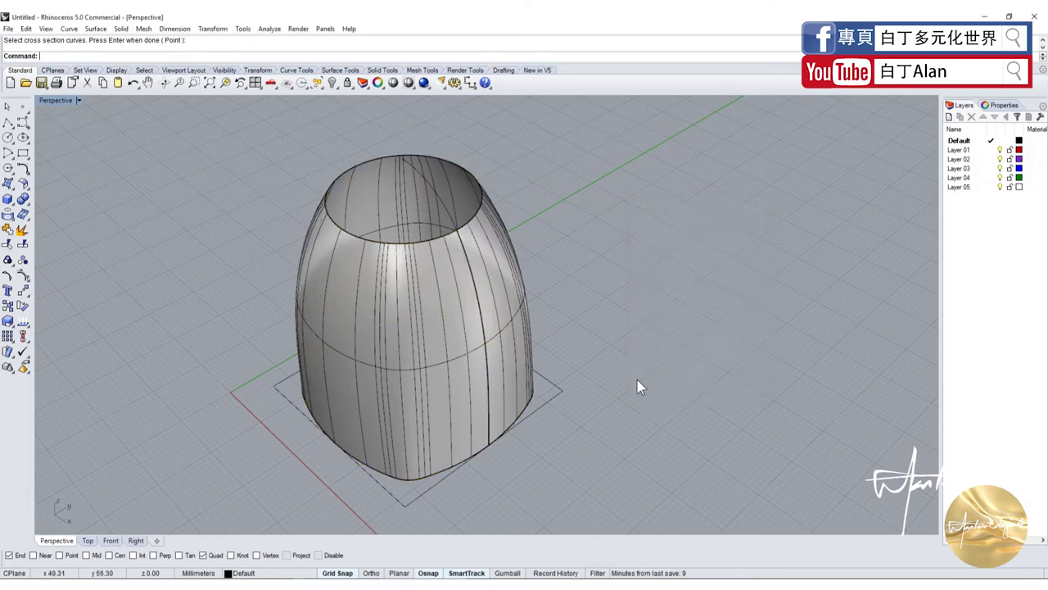
right_drag(636, 381, 568, 327)
scroll(462, 297, up, 4)
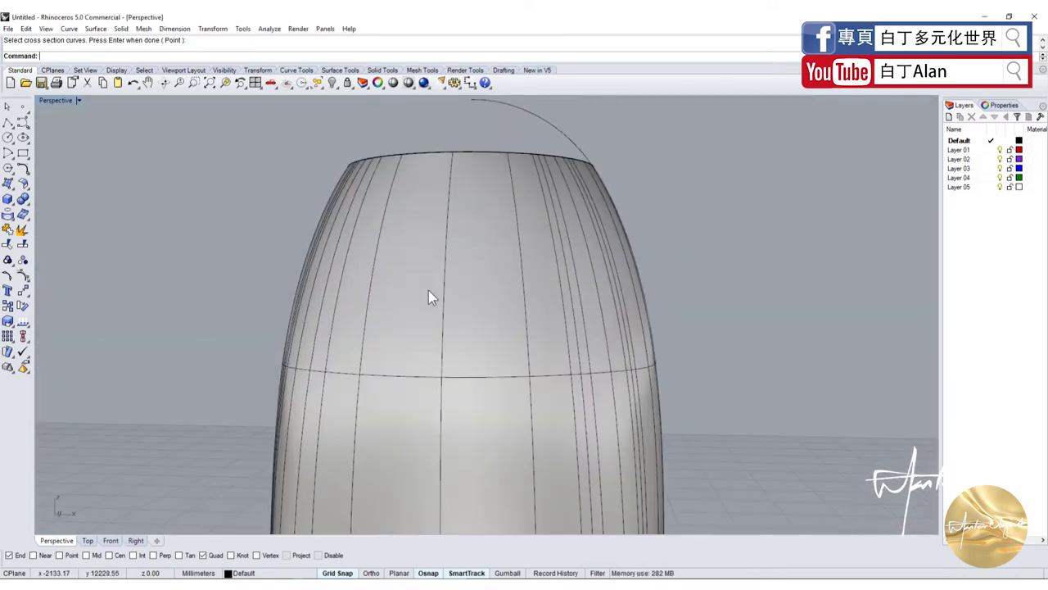
scroll(428, 289, down, 5)
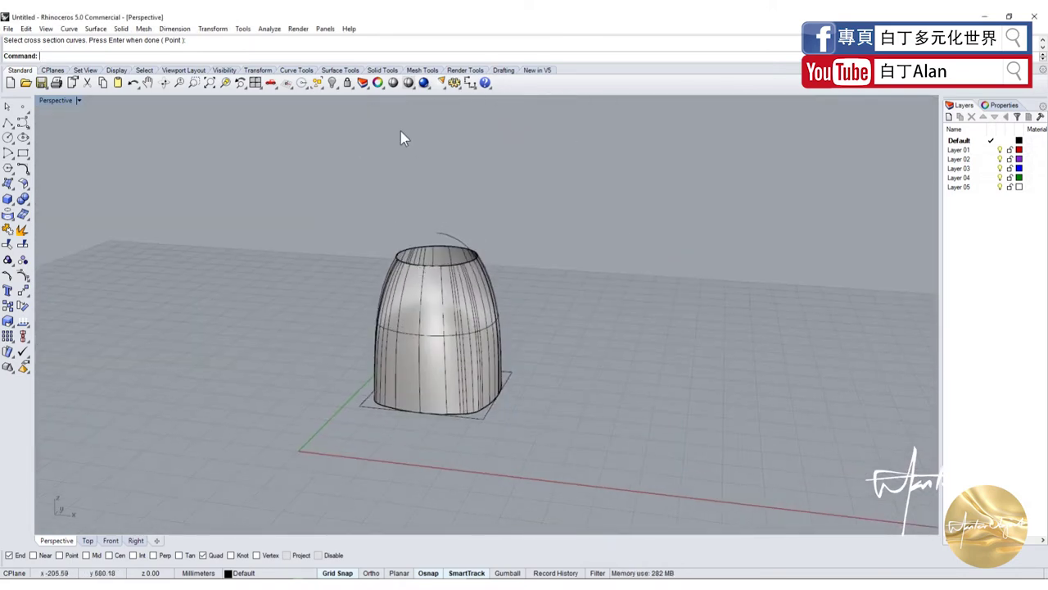
Show the hidden objects, select the body polysurface, and start Offset Surface on it
right_click(334, 83)
scroll(443, 360, up, 5)
click(457, 382)
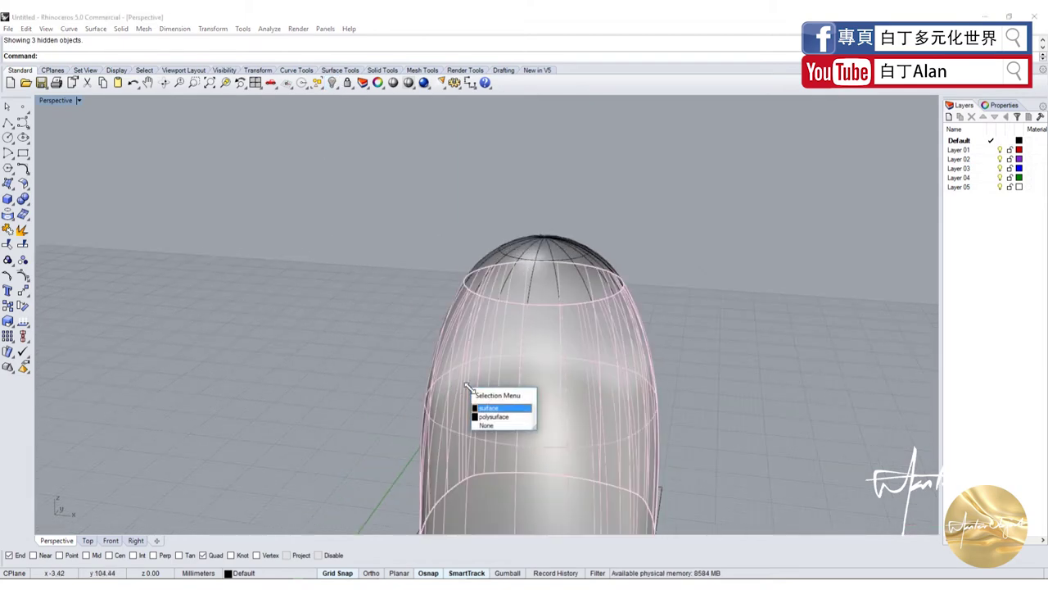
click(491, 417)
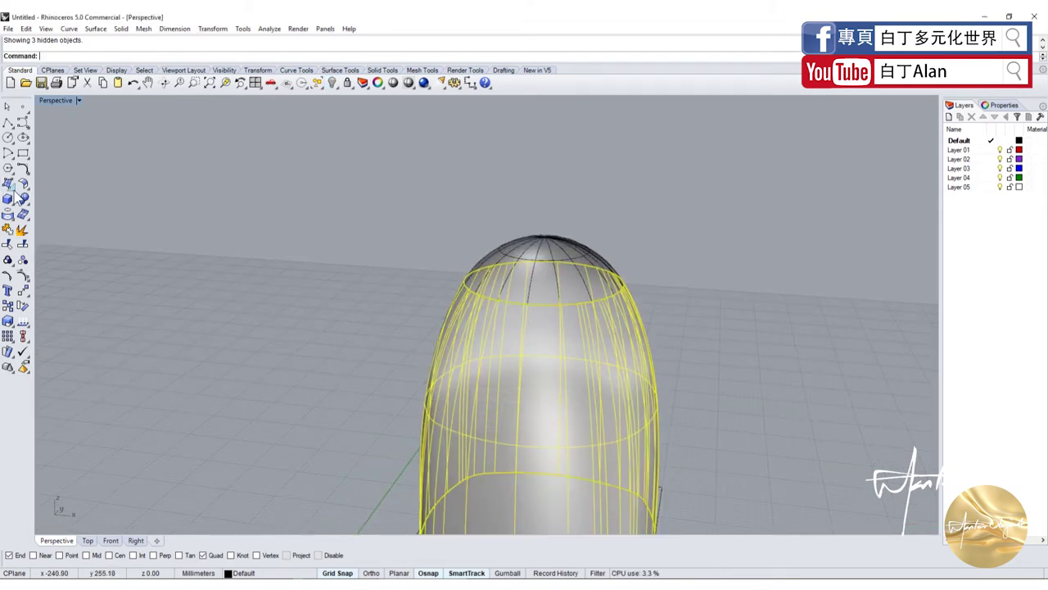
click(13, 196)
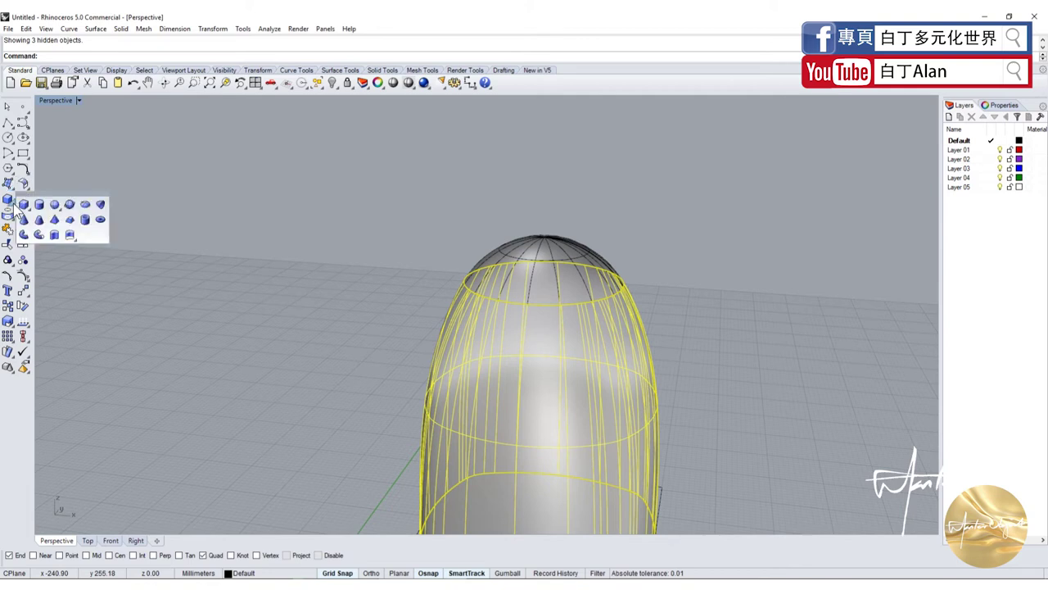
click(23, 200)
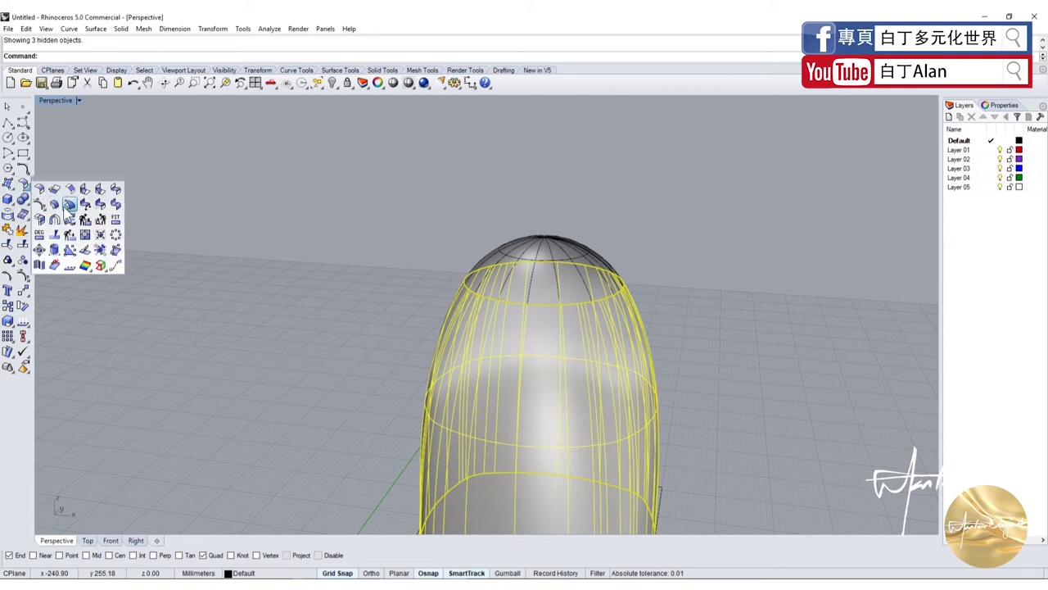
click(70, 205)
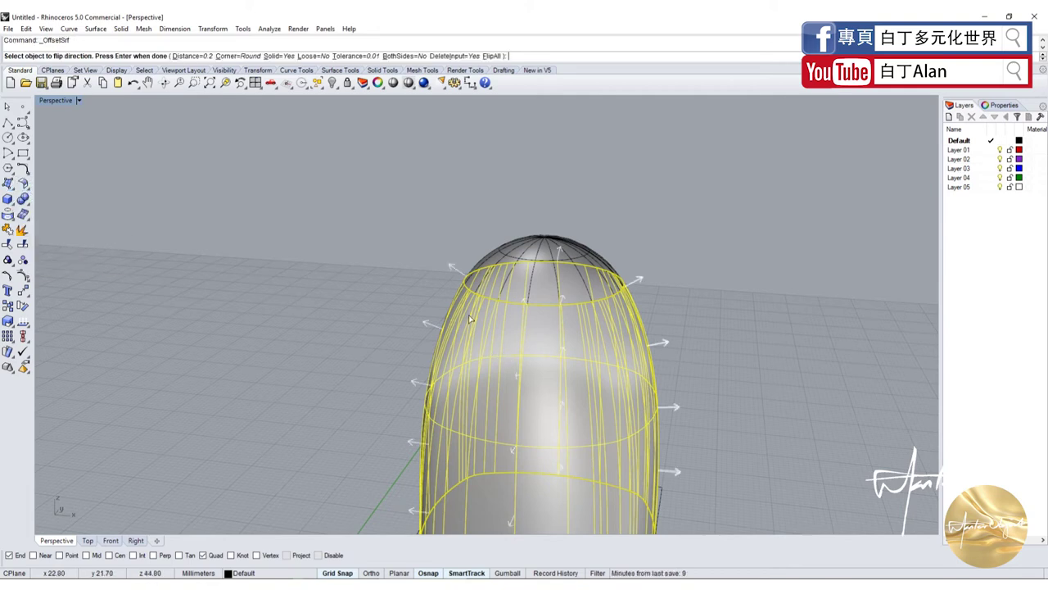
Create the solid offset of the body and inspect the thickened shell at the rim
key(Return)
scroll(466, 303, up, 5)
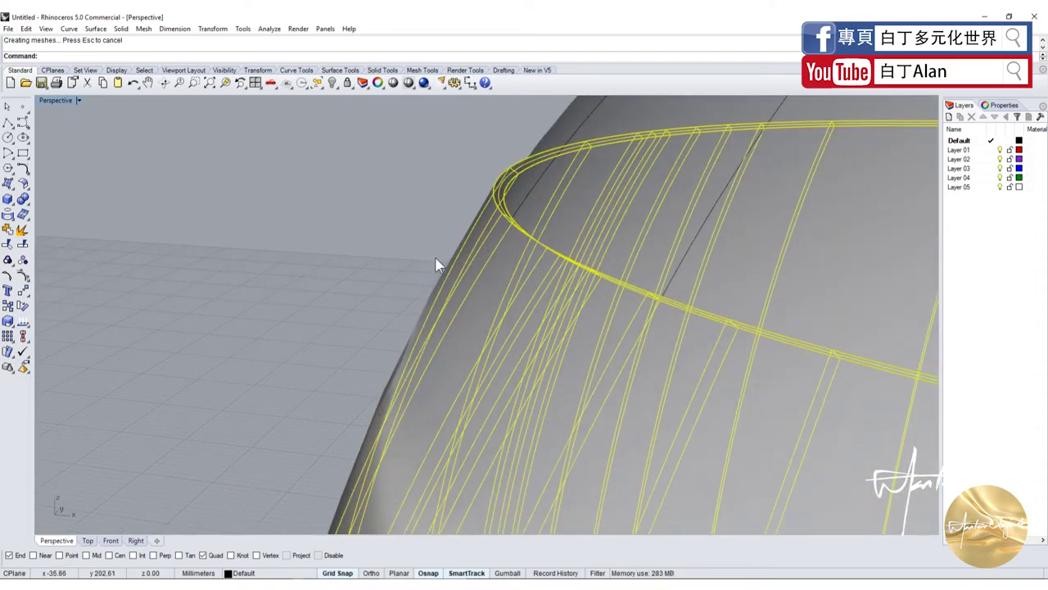
key(Return)
key(Return)
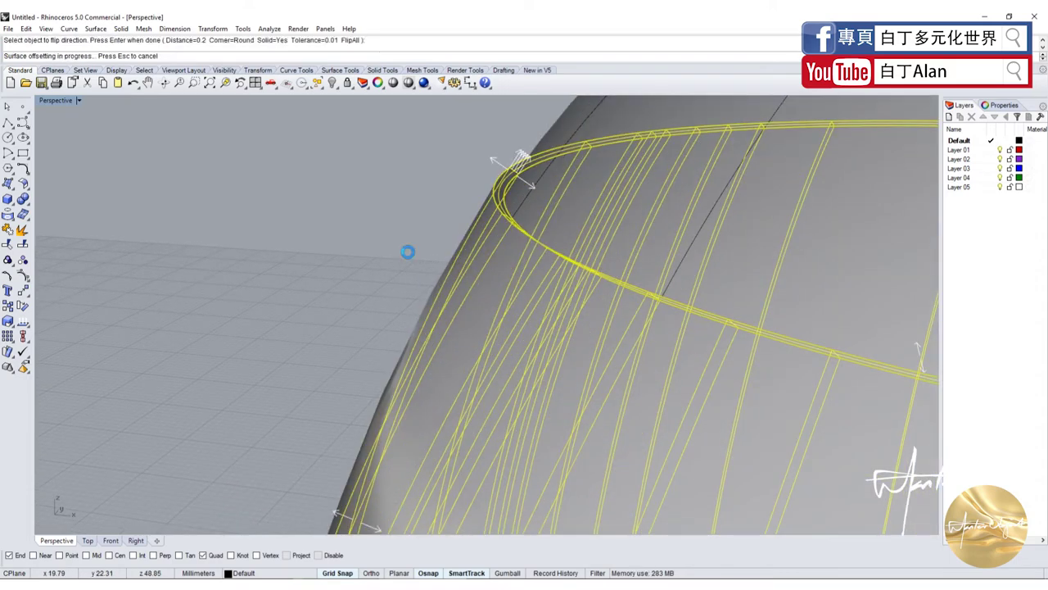
click(471, 266)
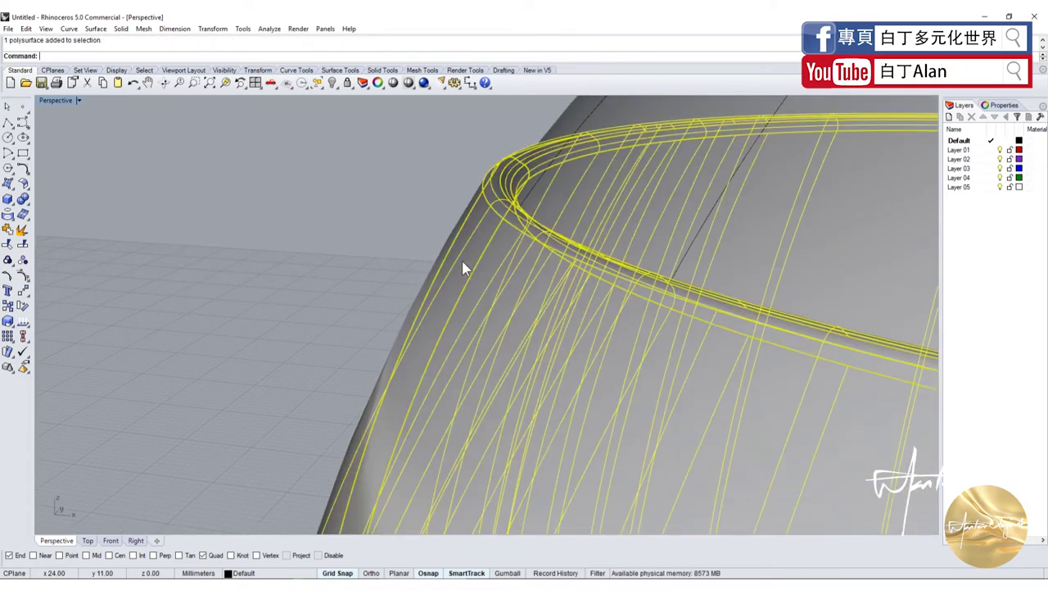
scroll(461, 258, down, 5)
scroll(457, 250, up, 5)
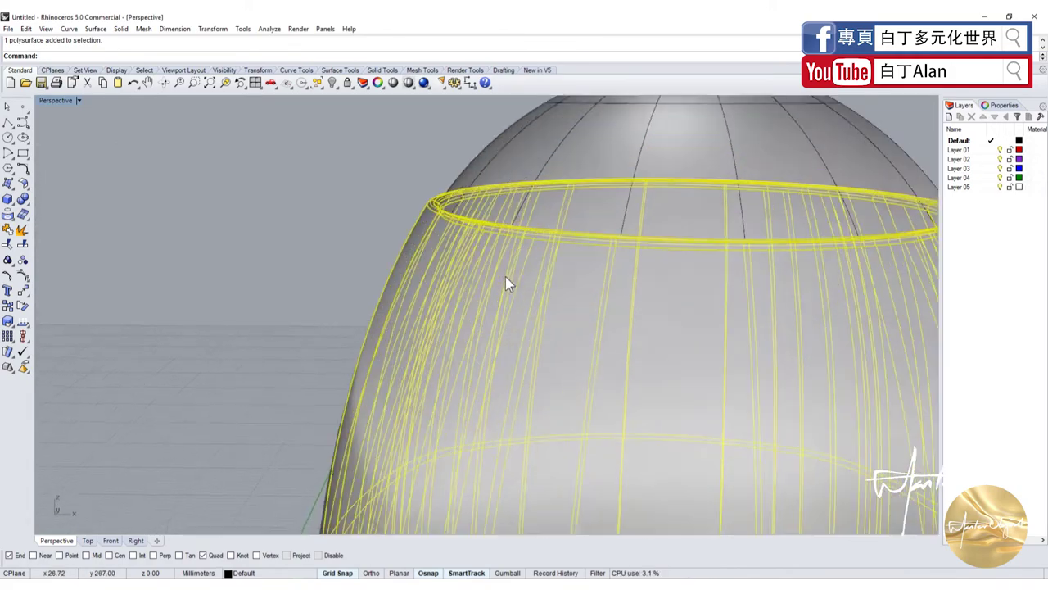
key(Escape)
mouse_move(505, 276)
right_down()
mouse_move(567, 225)
mouse_move(381, 221)
right_up()
Undo the offset and reselect the egg-shaped body
key(ctrl+z)
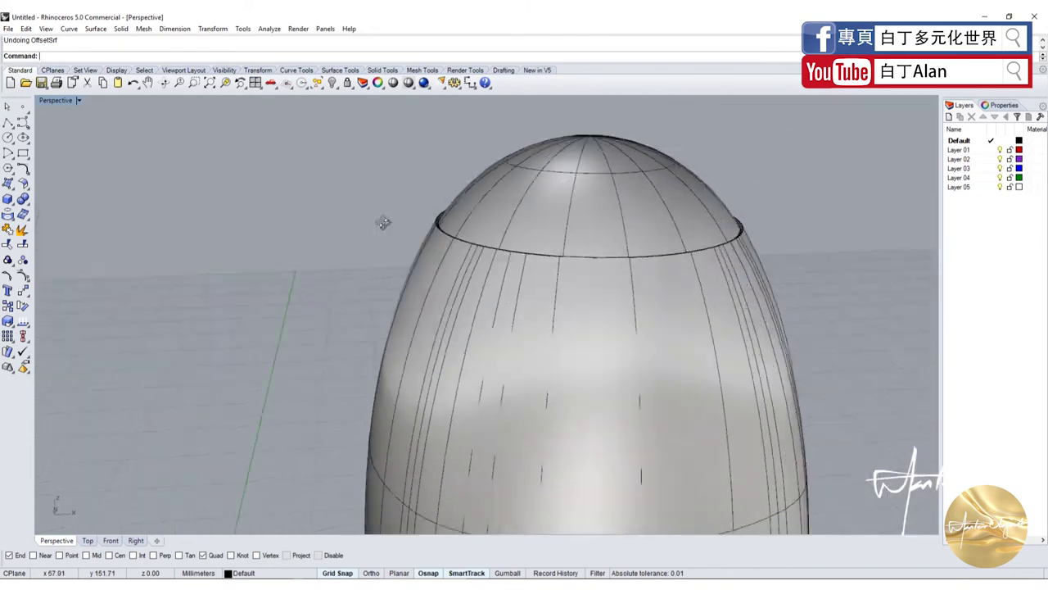
click(452, 262)
scroll(400, 245, down, 3)
scroll(400, 246, up, 3)
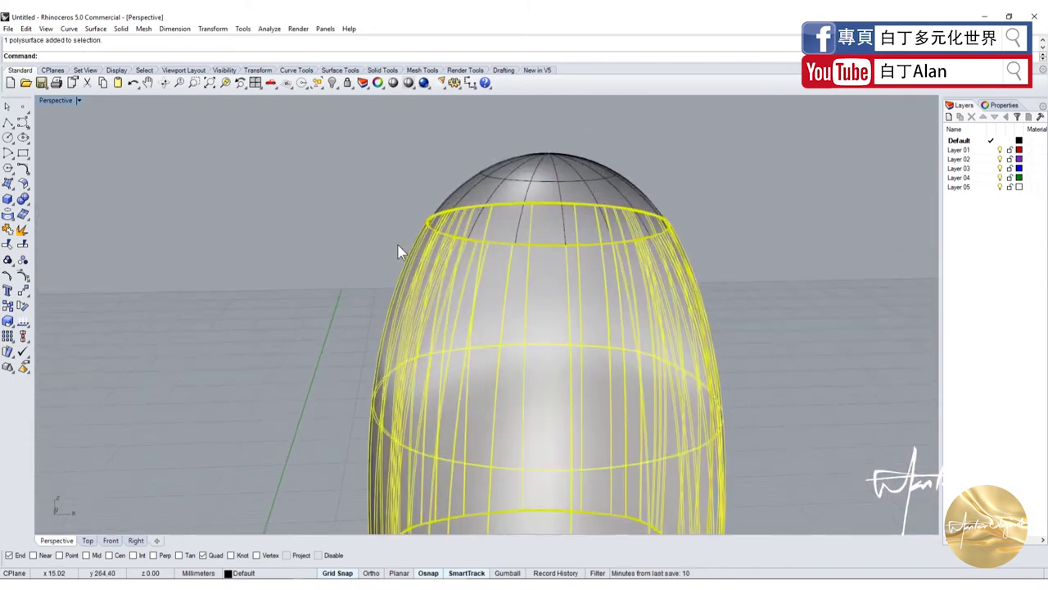
scroll(368, 213, up, 5)
key(Escape)
mouse_move(368, 213)
right_down()
mouse_move(508, 221)
mouse_move(409, 248)
right_up()
click(485, 218)
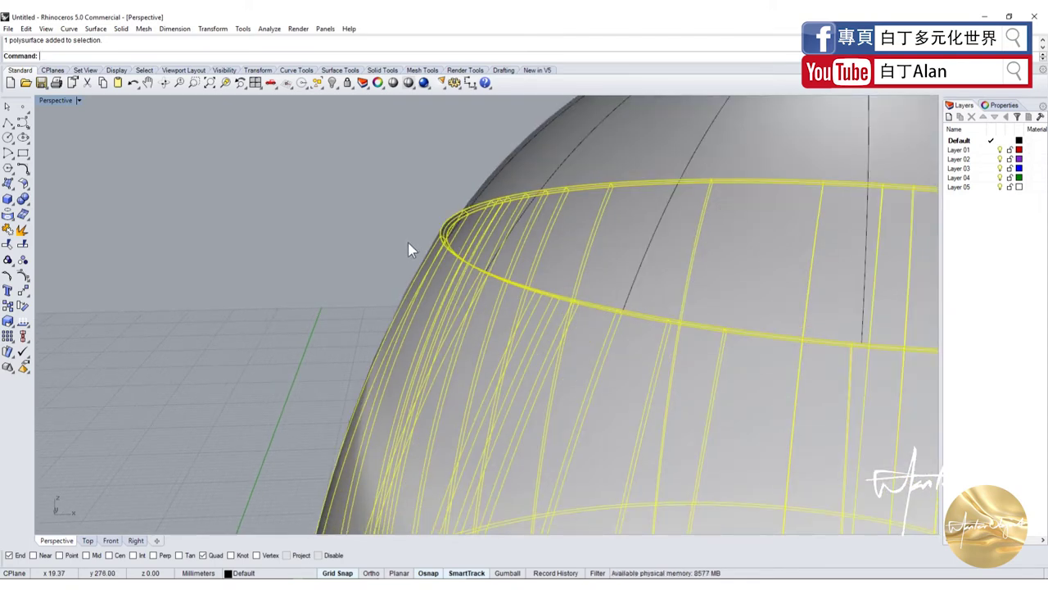
Hide the leftover offset surface, then show the hidden objects again
click(408, 242)
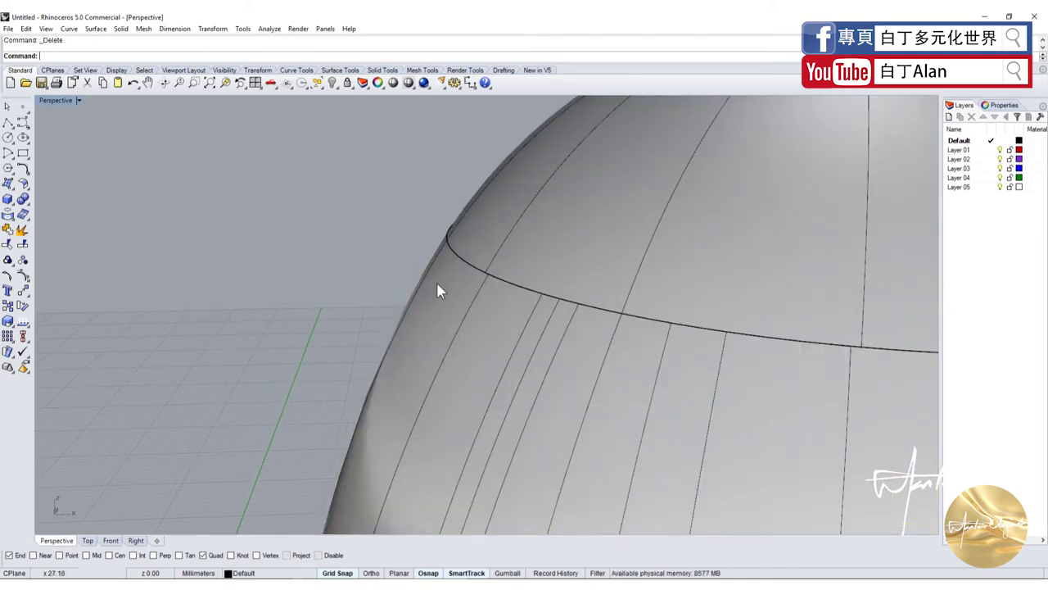
click(438, 290)
click(332, 82)
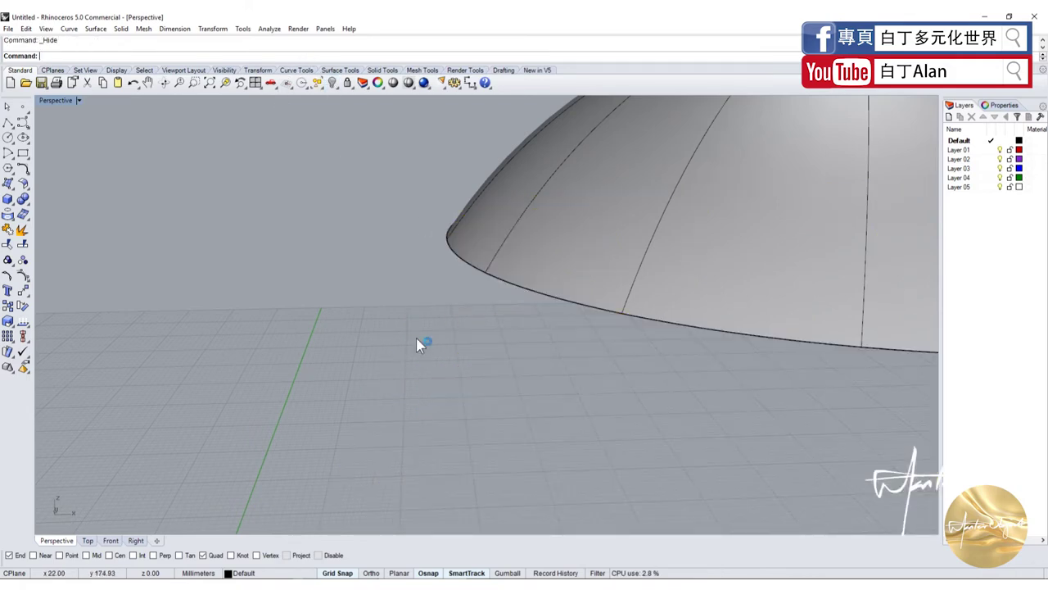
scroll(361, 153, down, 5)
right_click(332, 82)
Select the egg body and the base solid from the overlap list and hide them
click(393, 353)
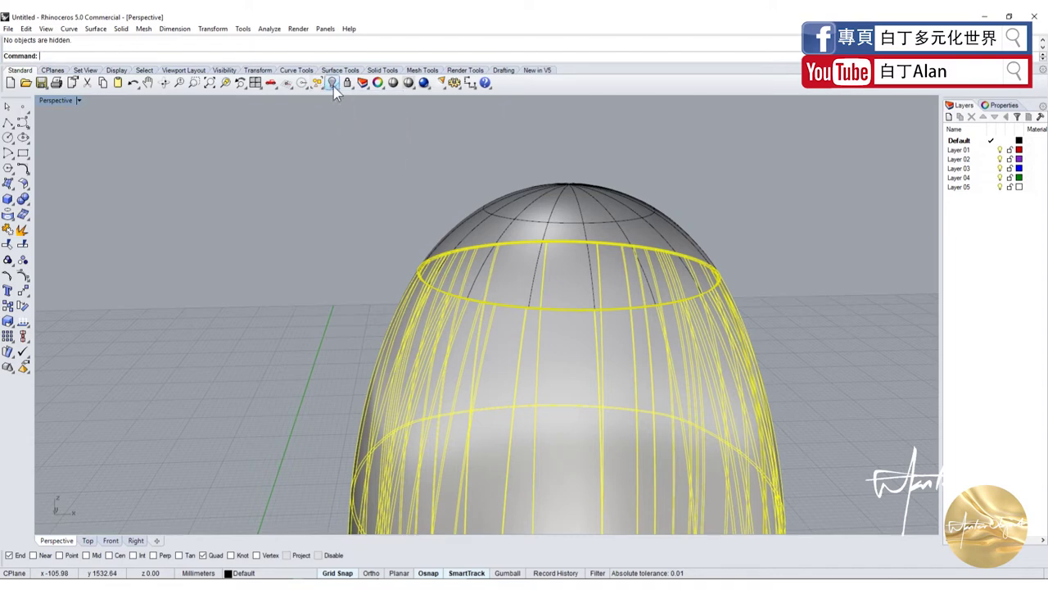
key(Escape)
click(396, 407)
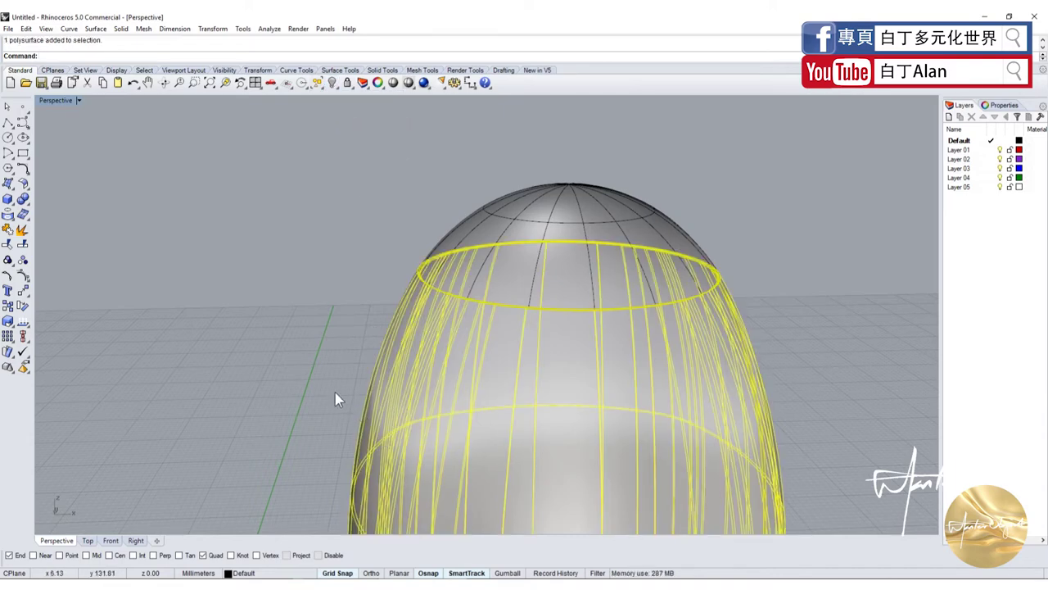
key(Escape)
click(501, 378)
scroll(501, 255, down, 4)
click(471, 507)
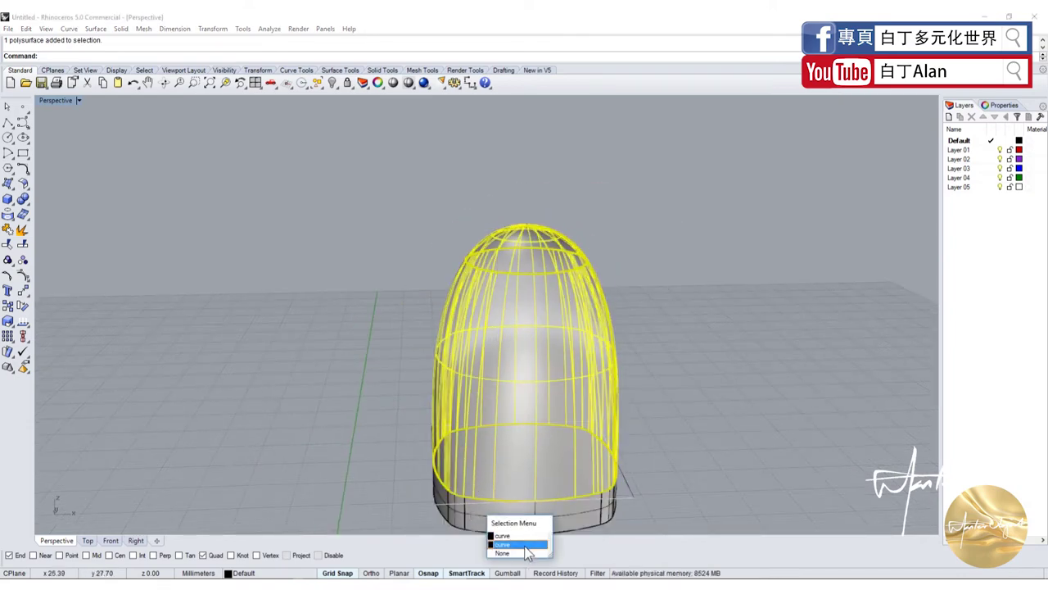
click(503, 536)
shift+click(614, 514)
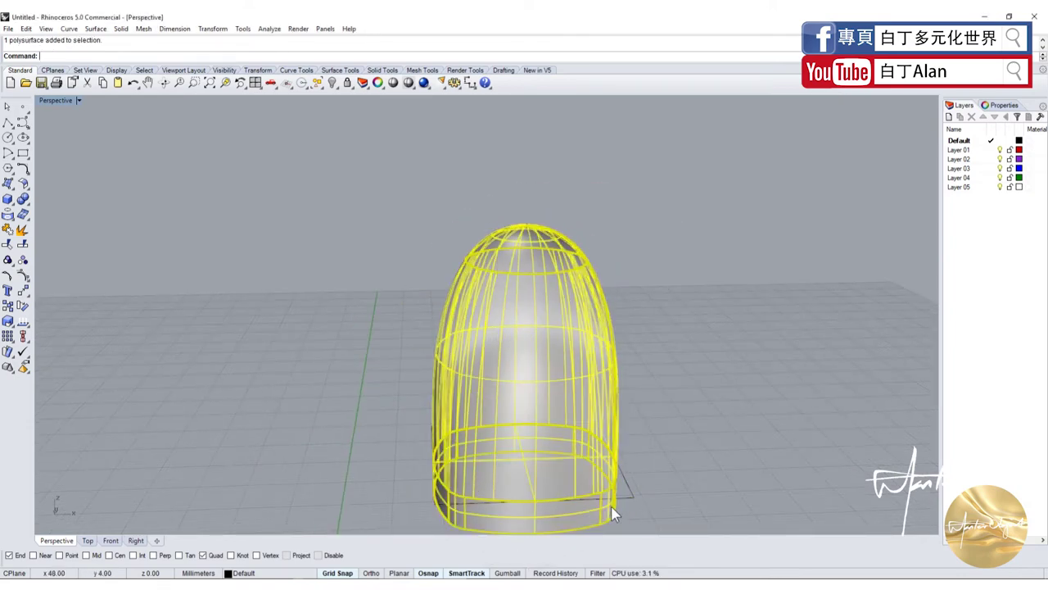
click(333, 83)
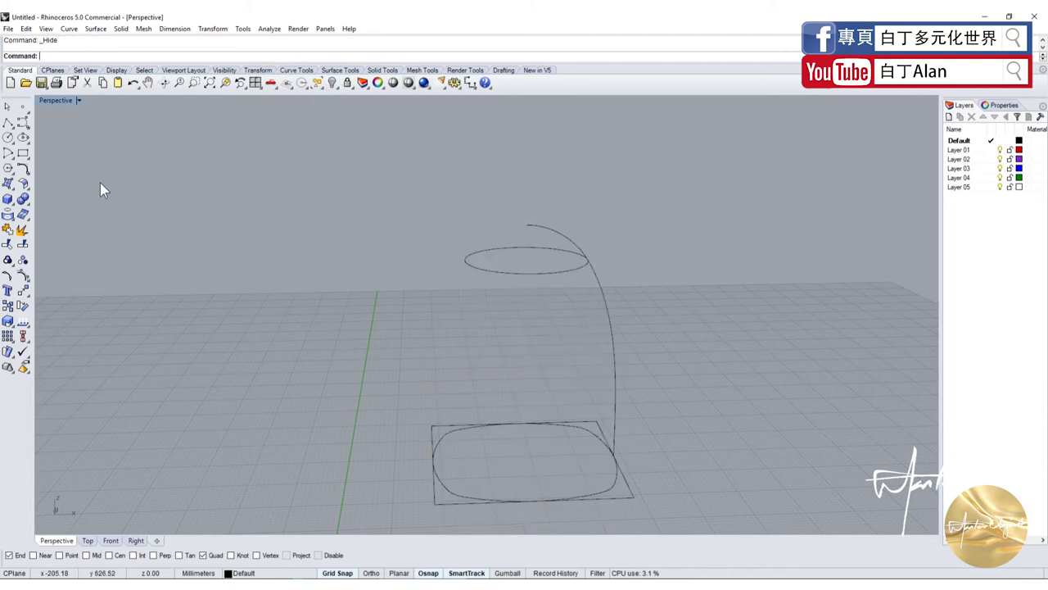
click(11, 190)
click(31, 237)
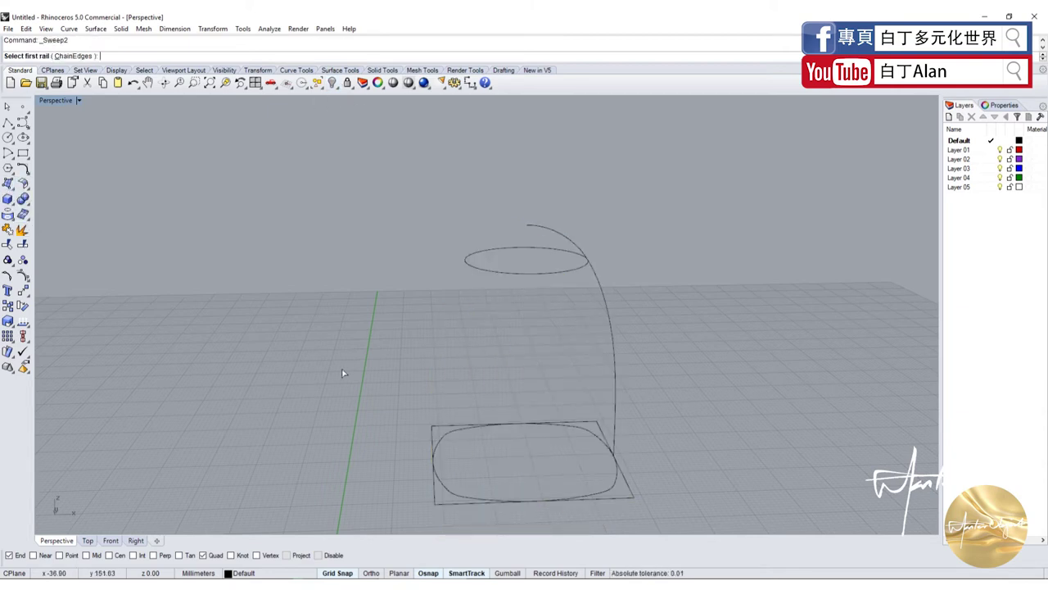
click(451, 434)
click(508, 273)
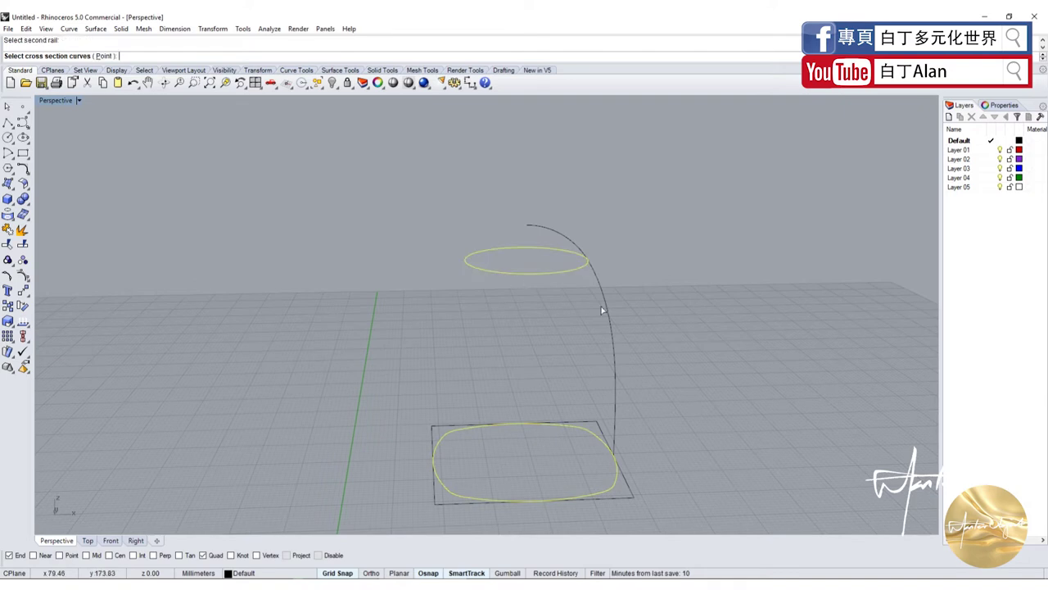
click(607, 312)
key(Return)
key(Escape)
key(Return)
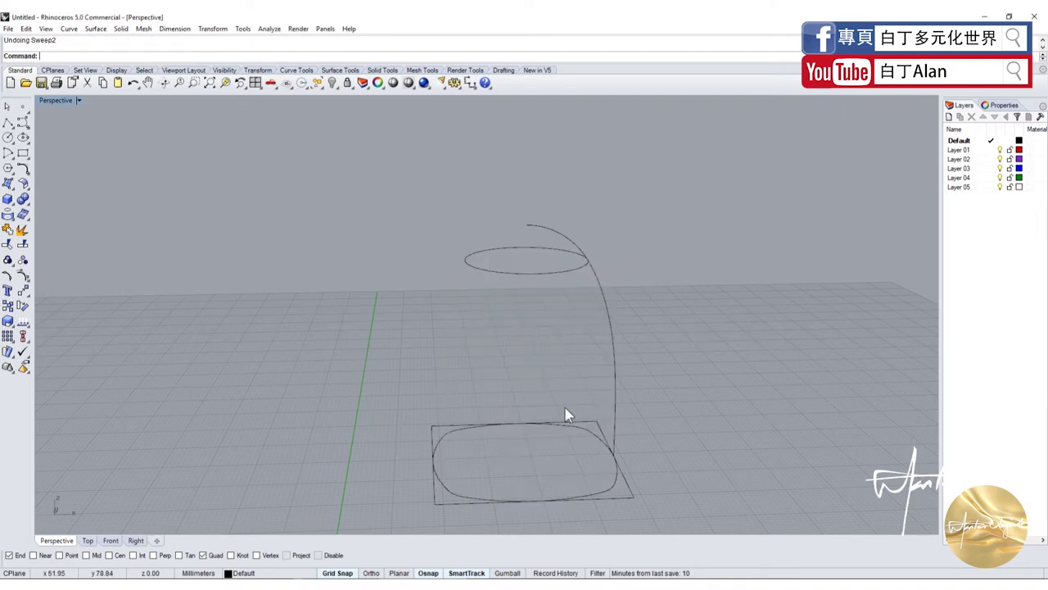
click(574, 424)
click(559, 269)
click(604, 290)
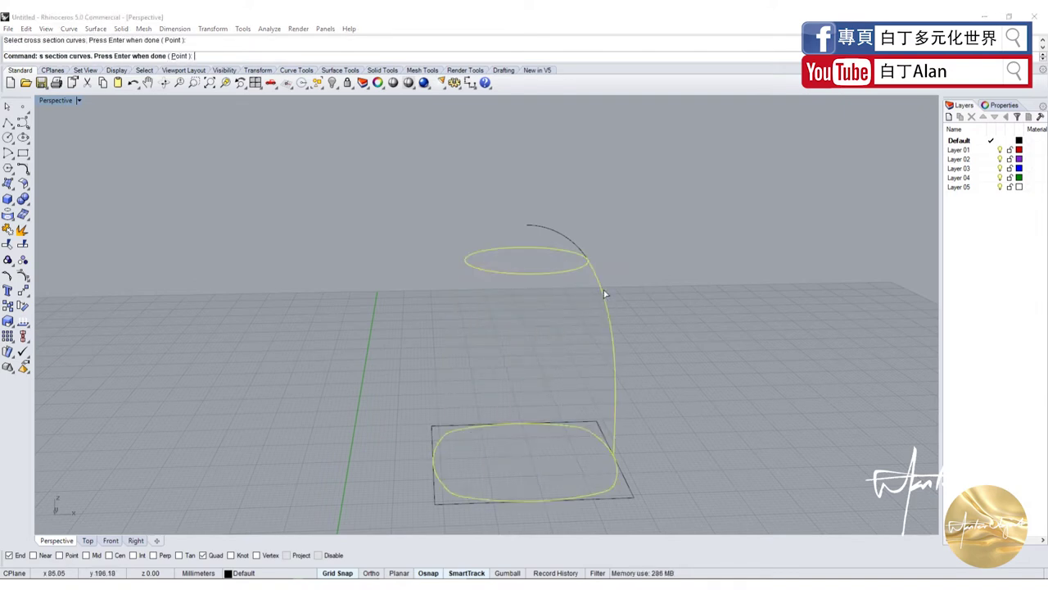
key(Return)
key(ctrl+z)
key(Return)
key(Escape)
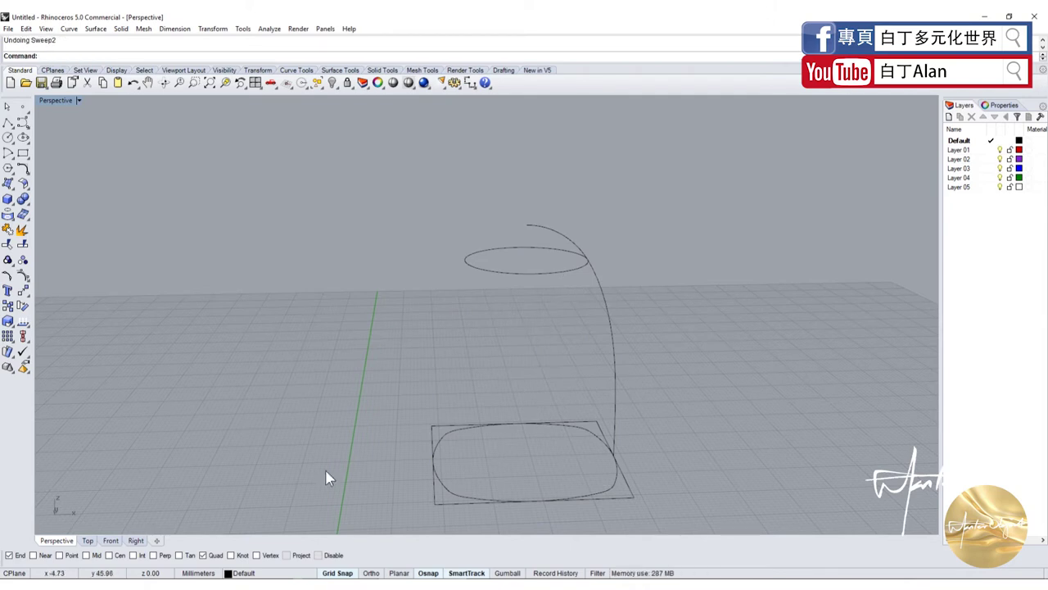
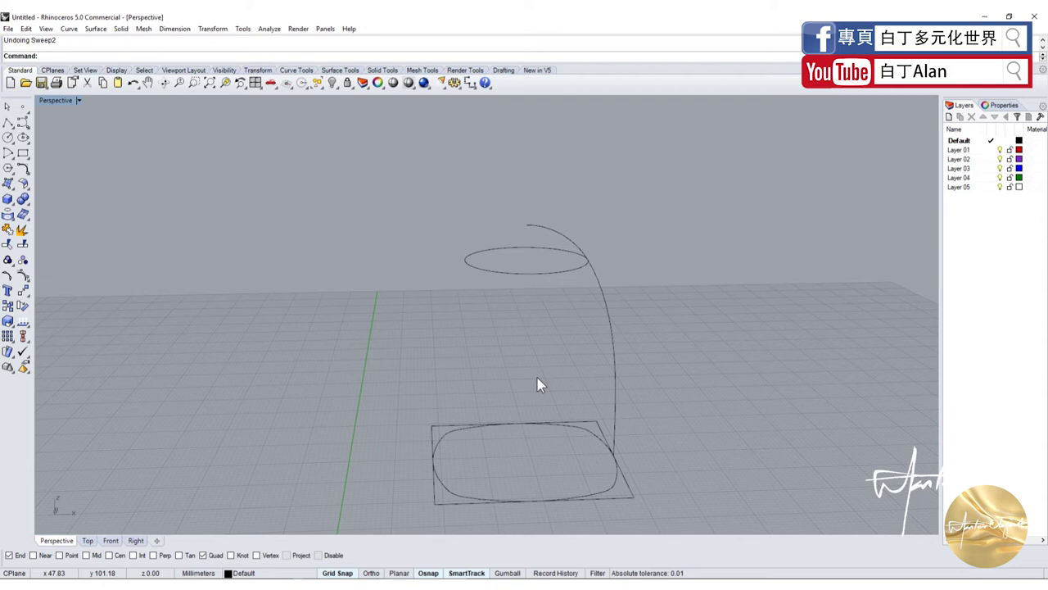
Sweep2 the rounded-rectangle base and upper ellipse along the curved rail into the kettle body
click(455, 428)
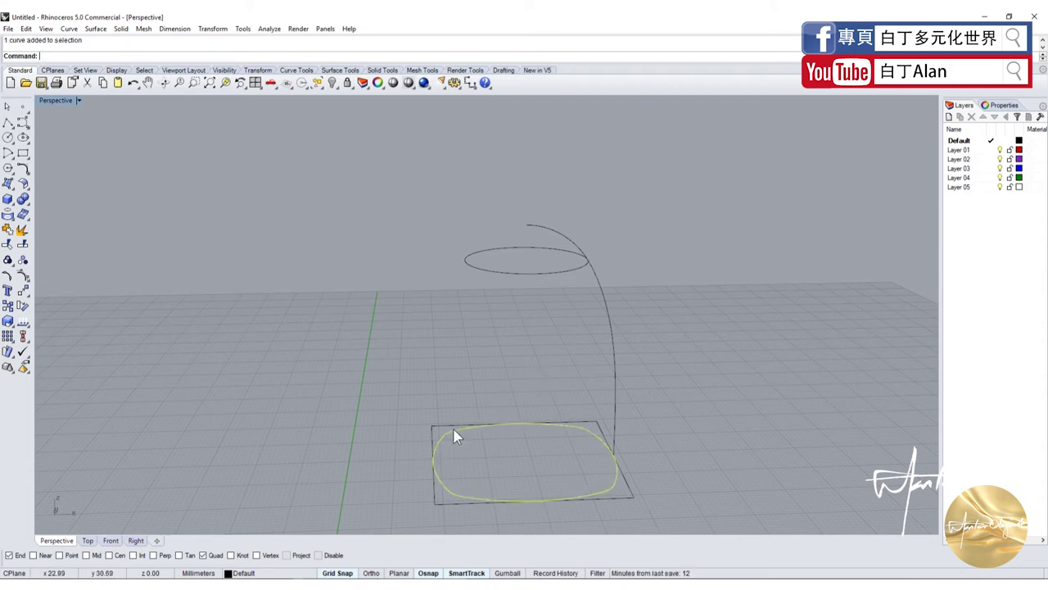
shift+click(511, 272)
text(sweep2)
key(Return)
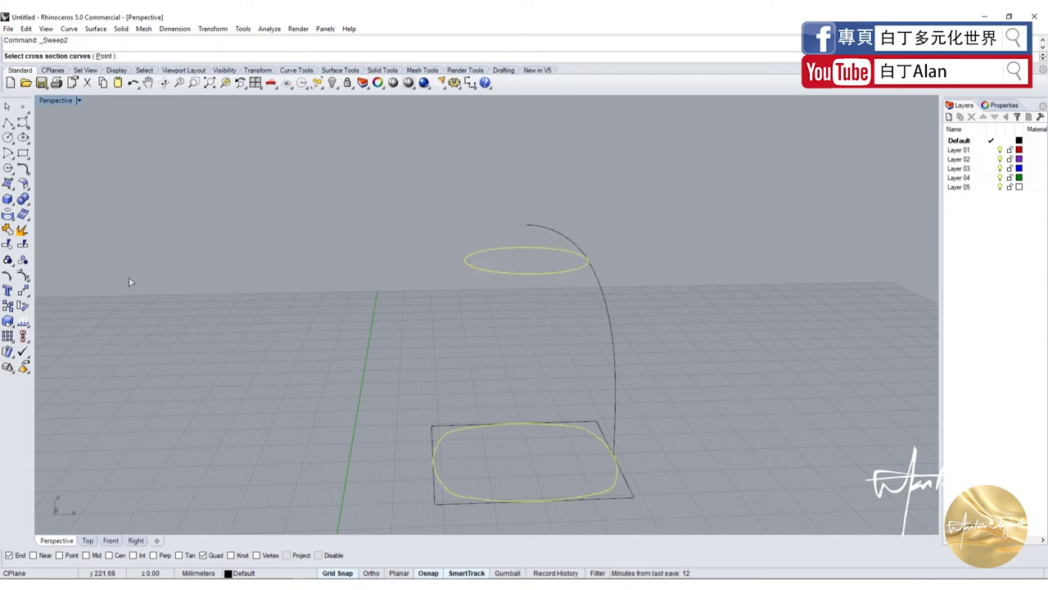
click(610, 312)
key(Return)
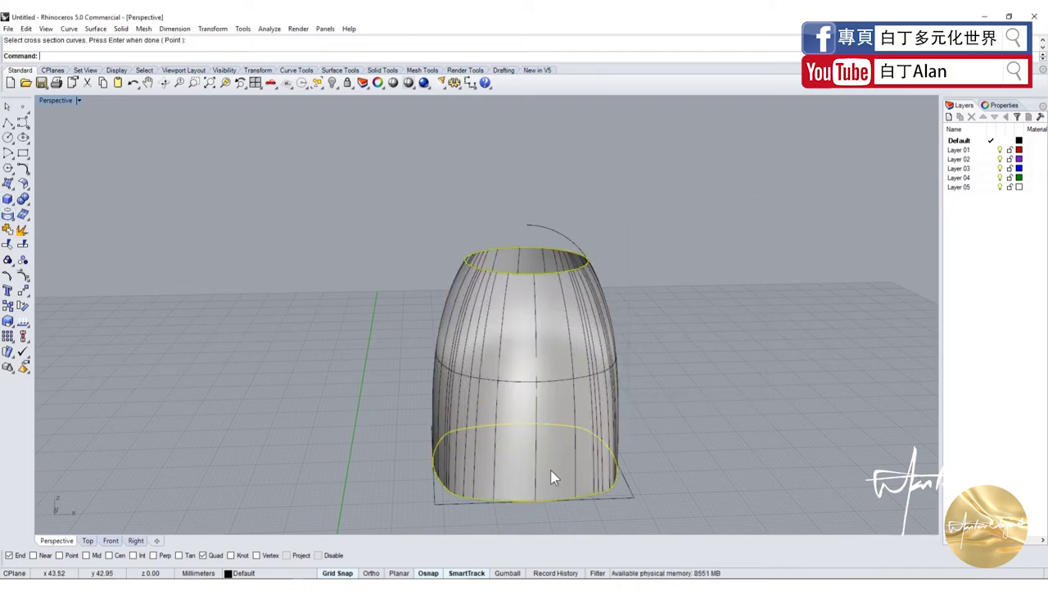
right_drag(678, 306, 628, 348)
scroll(628, 348, up, 5)
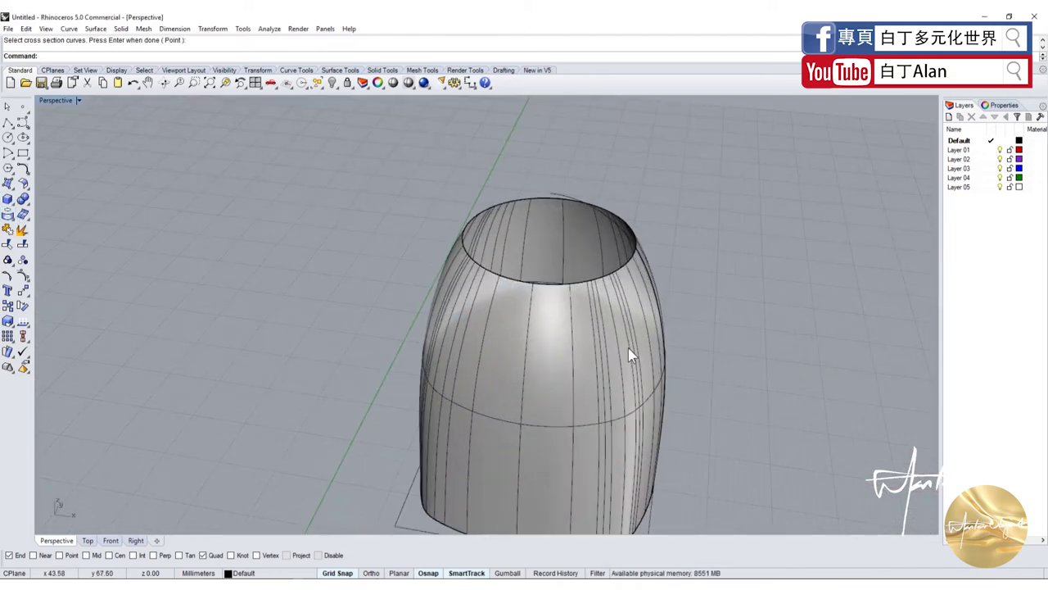
scroll(597, 300, down, 3)
scroll(568, 254, up, 5)
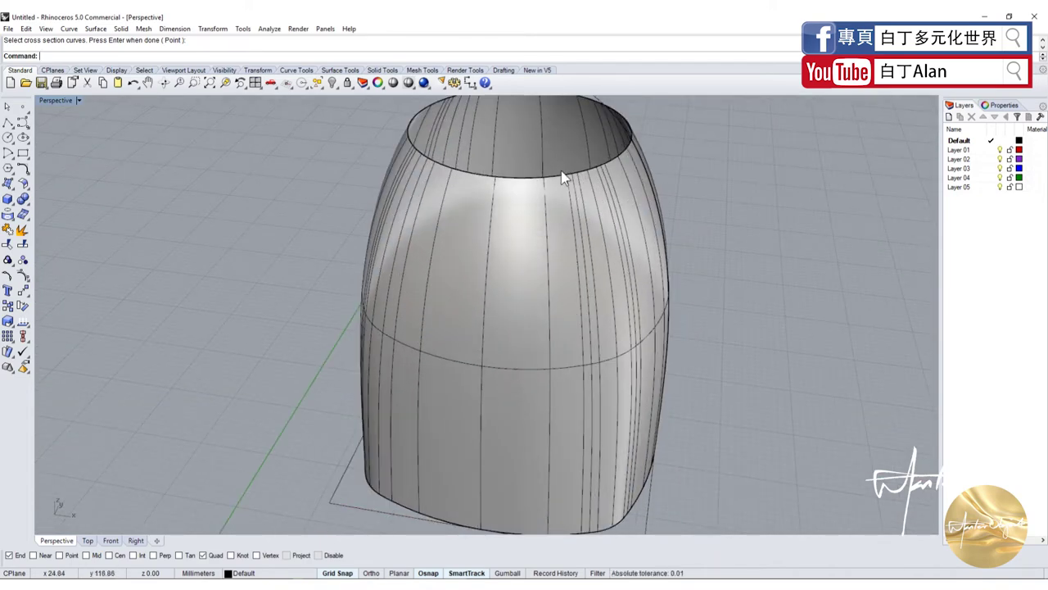
scroll(409, 257, down, 3)
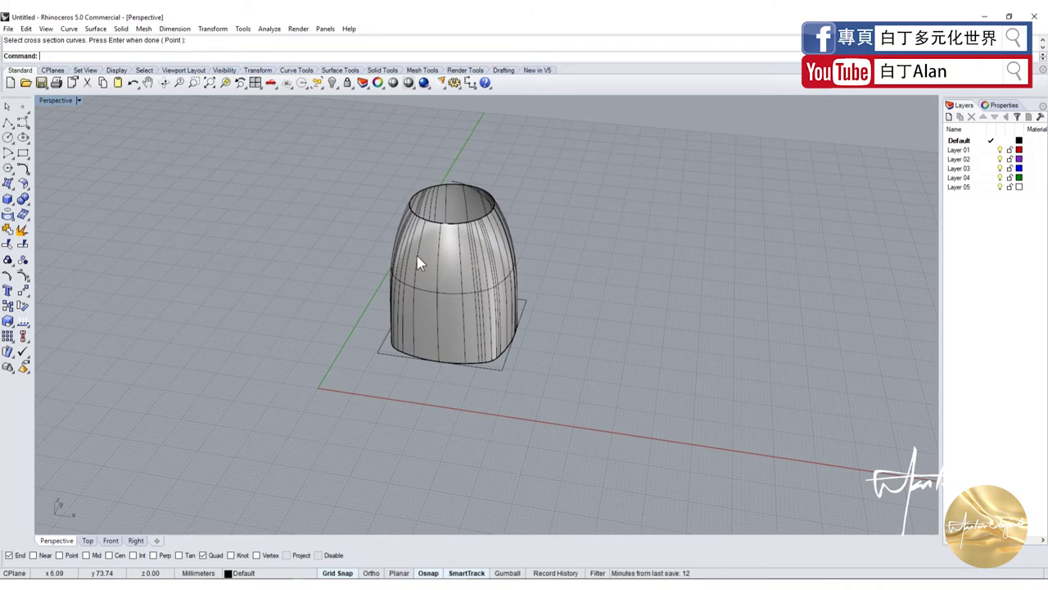
scroll(456, 231, up, 5)
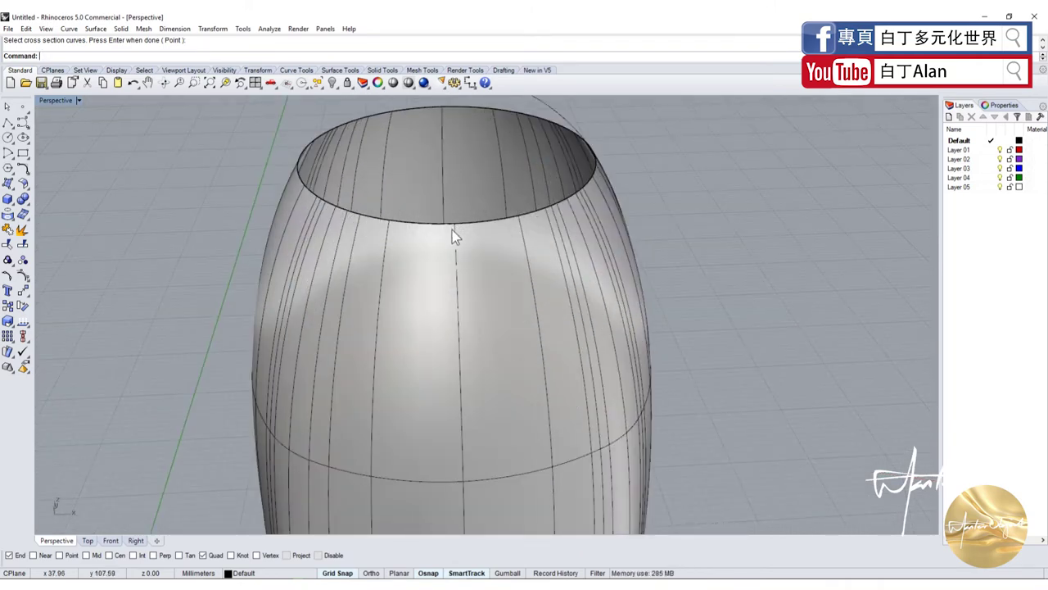
Rebuild the swept body surface with 60 by 60 points
click(392, 270)
key(Escape)
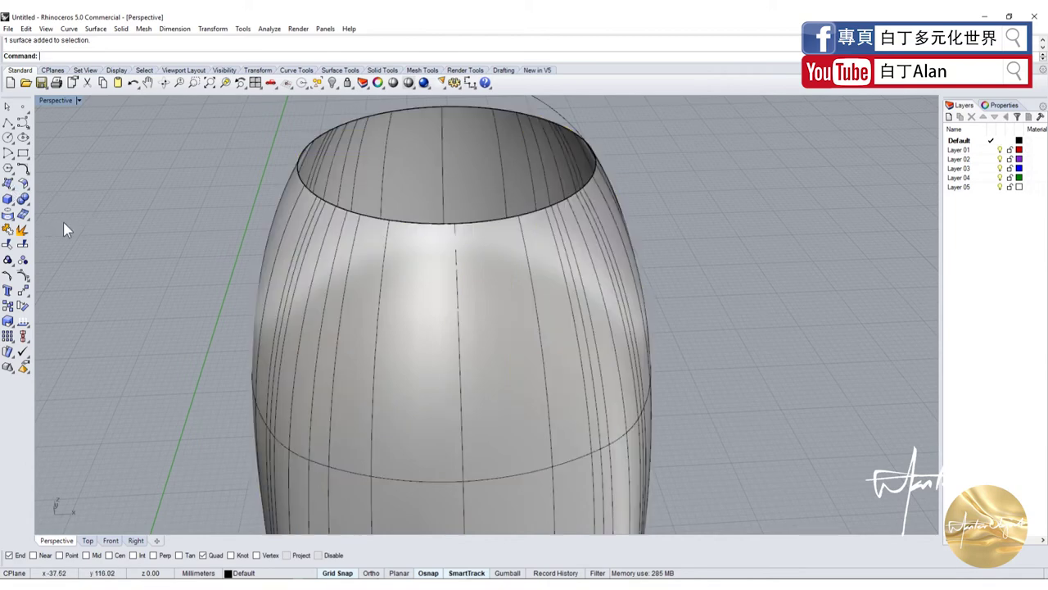
drag(23, 183, 102, 215)
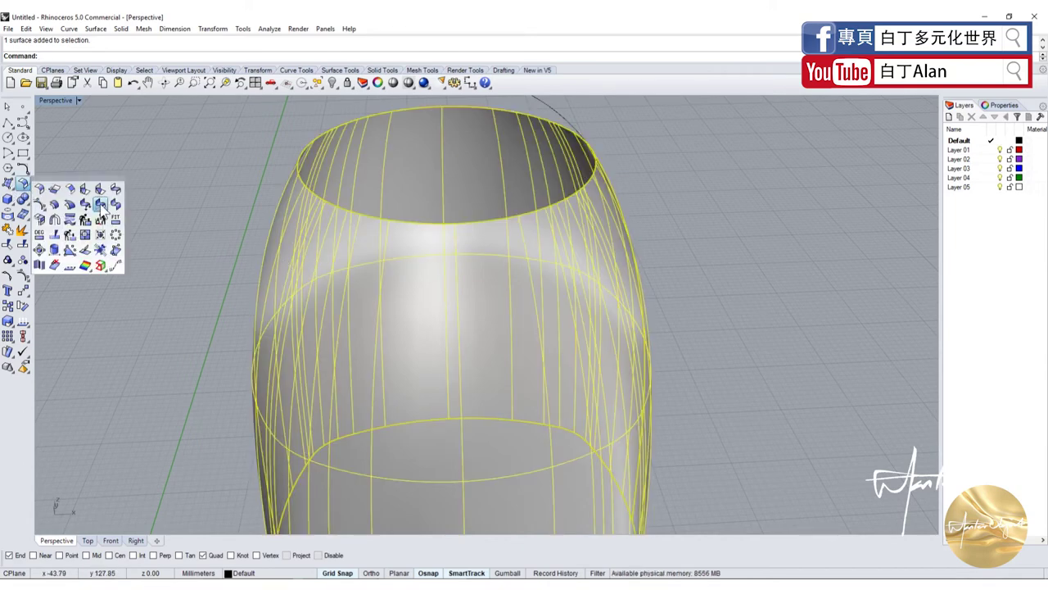
click(85, 219)
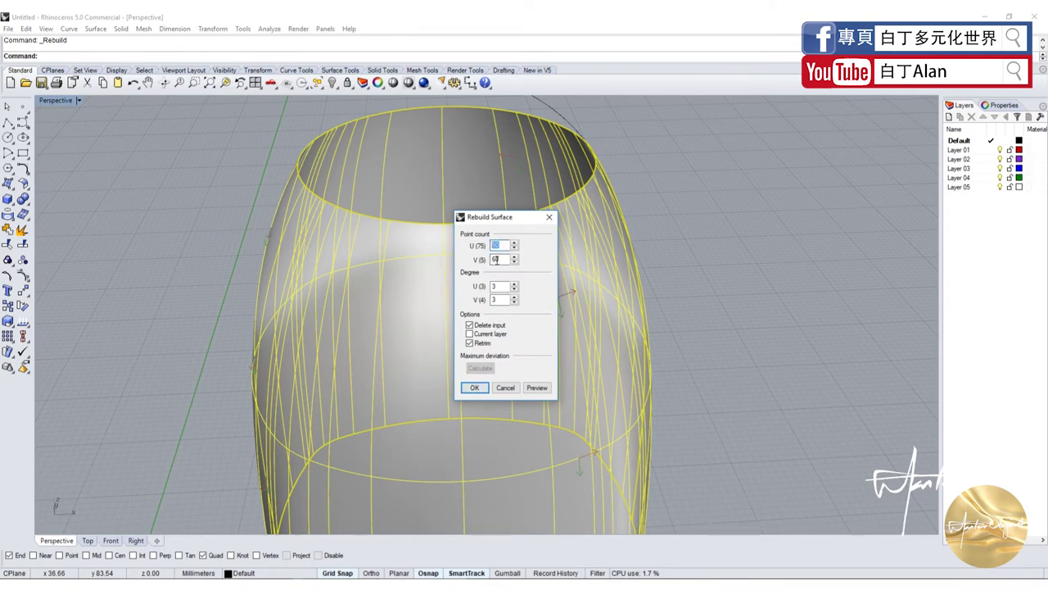
double_click(497, 259)
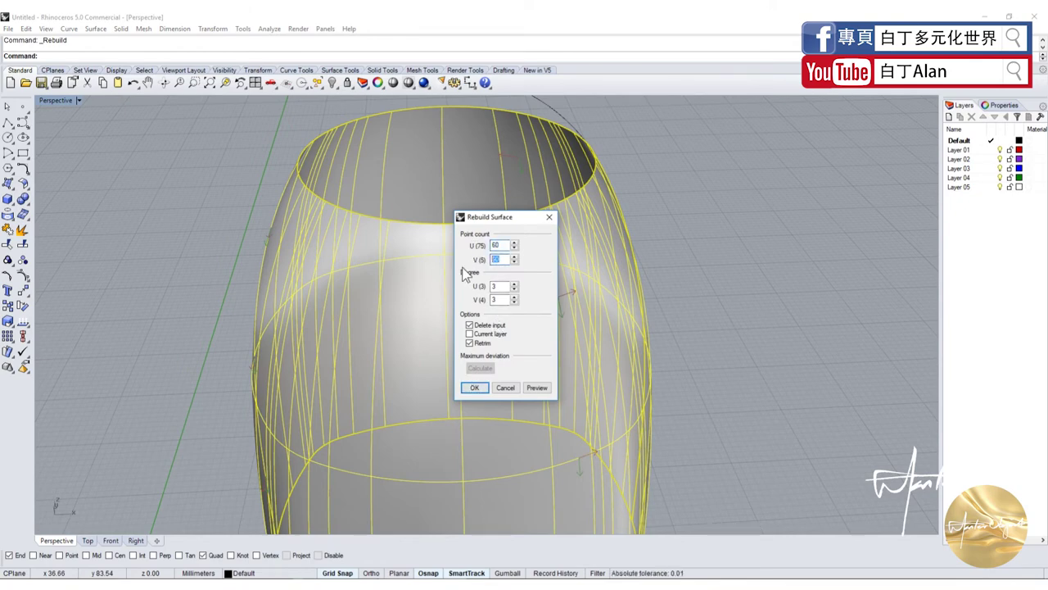
click(475, 388)
scroll(432, 340, down, 4)
Select the rebuilt body surface and turn on its control points
key(Escape)
right_drag(384, 300, 449, 326)
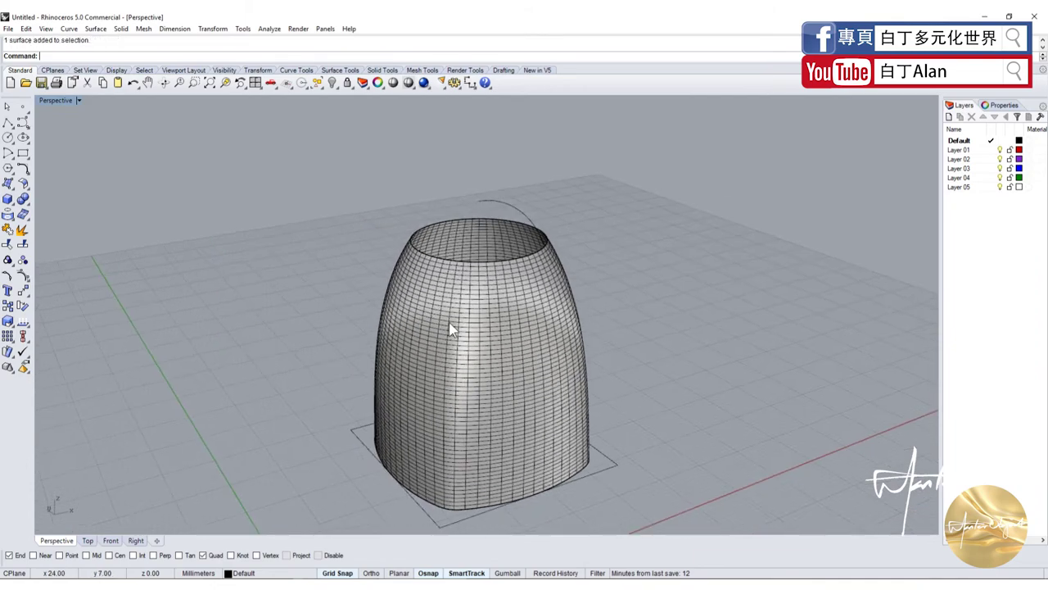
click(449, 326)
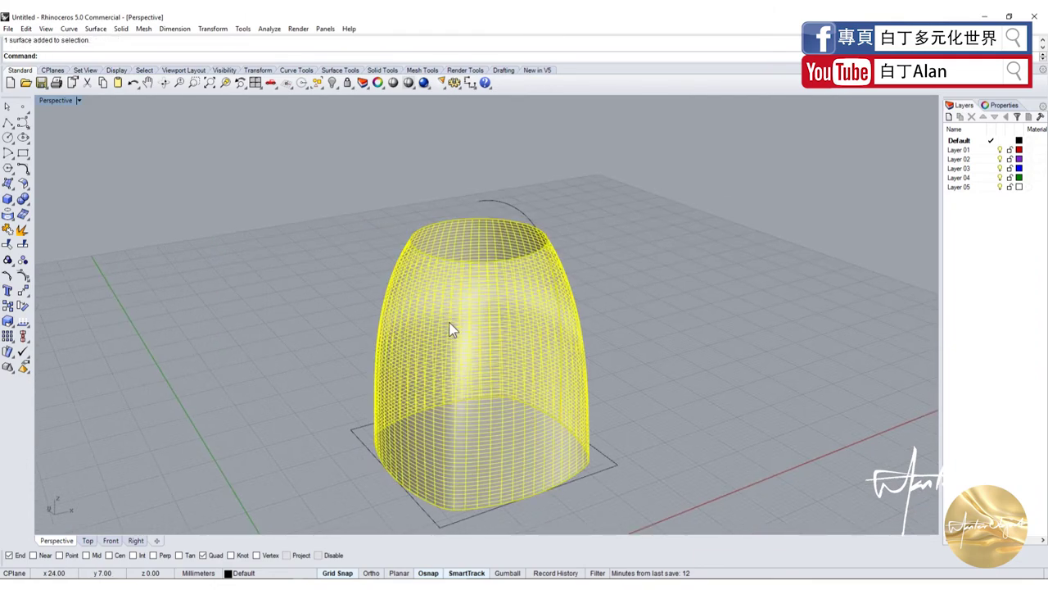
key(F10)
Switch to the four-viewport layout and zoom in on the kettle body
scroll(422, 267, up, 2)
scroll(423, 267, up, 3)
scroll(420, 263, down, 5)
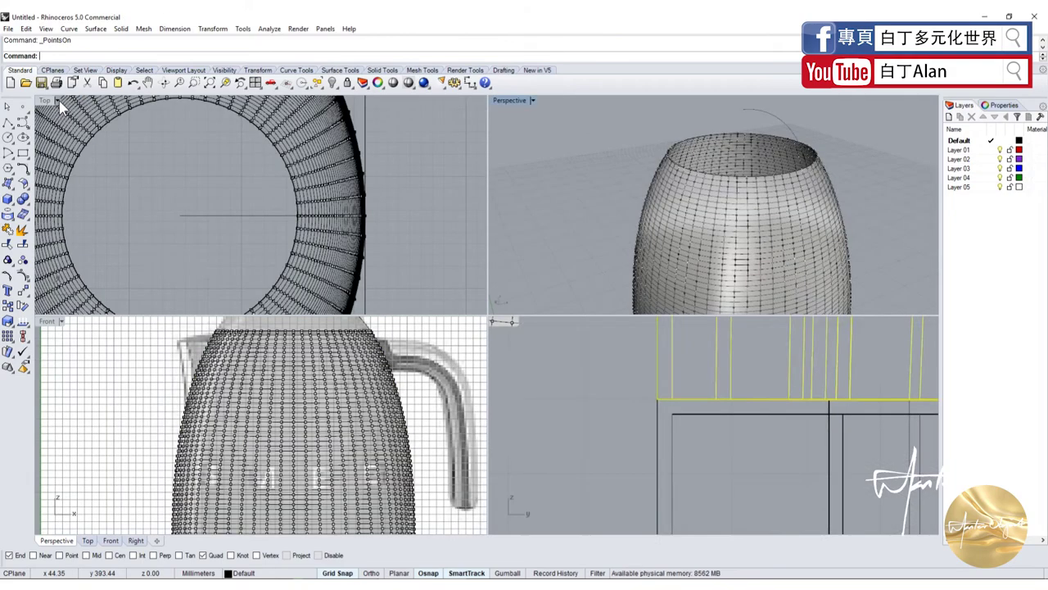
double_click(59, 101)
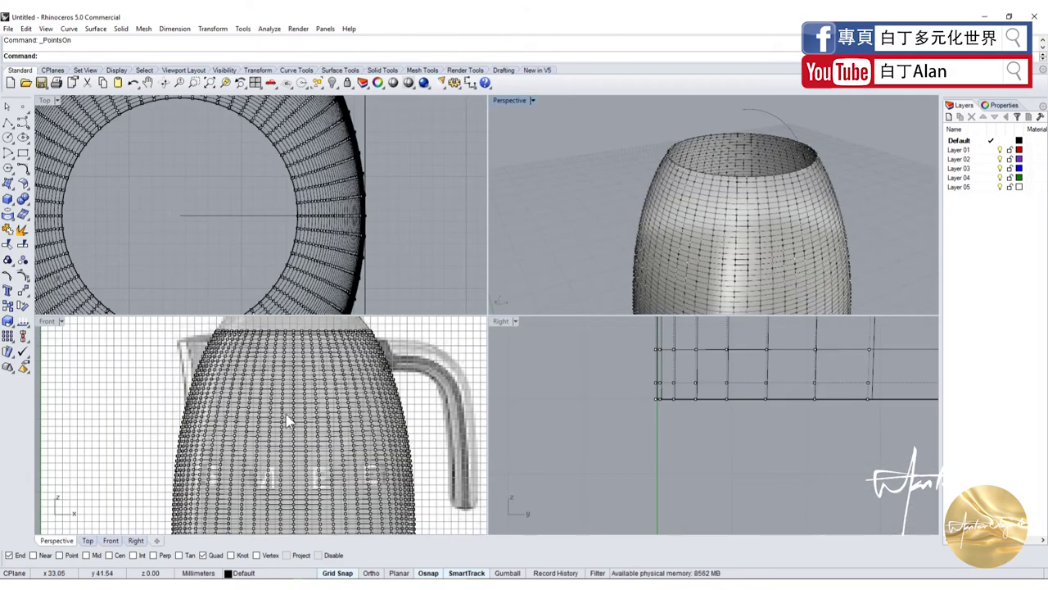
scroll(245, 399, up, 3)
scroll(245, 399, down, 1)
scroll(246, 399, down, 1)
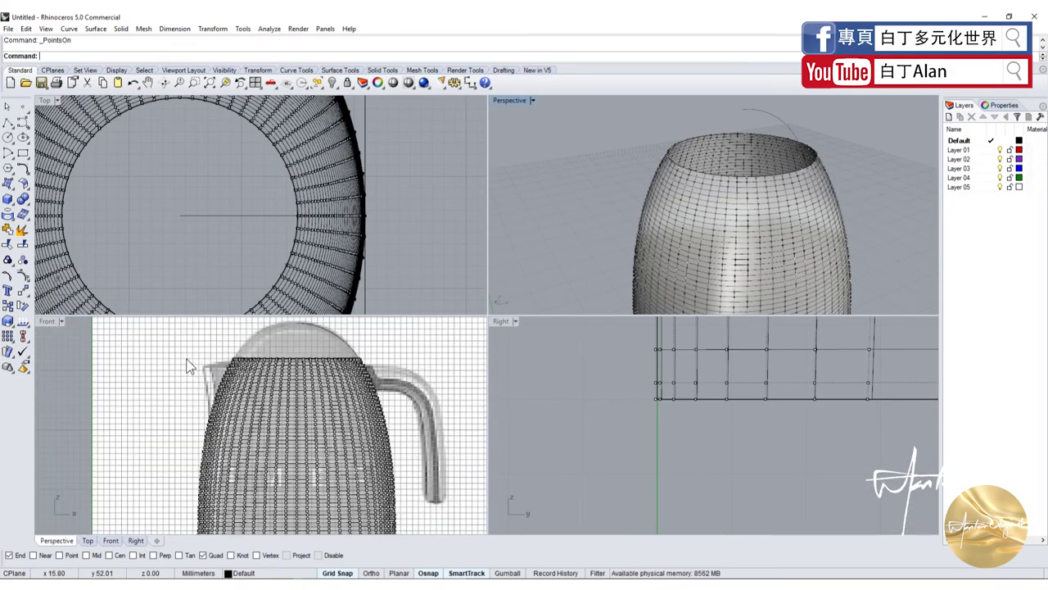
scroll(641, 500, up, 2)
scroll(639, 491, down, 4)
scroll(666, 425, up, 3)
scroll(679, 381, up, 2)
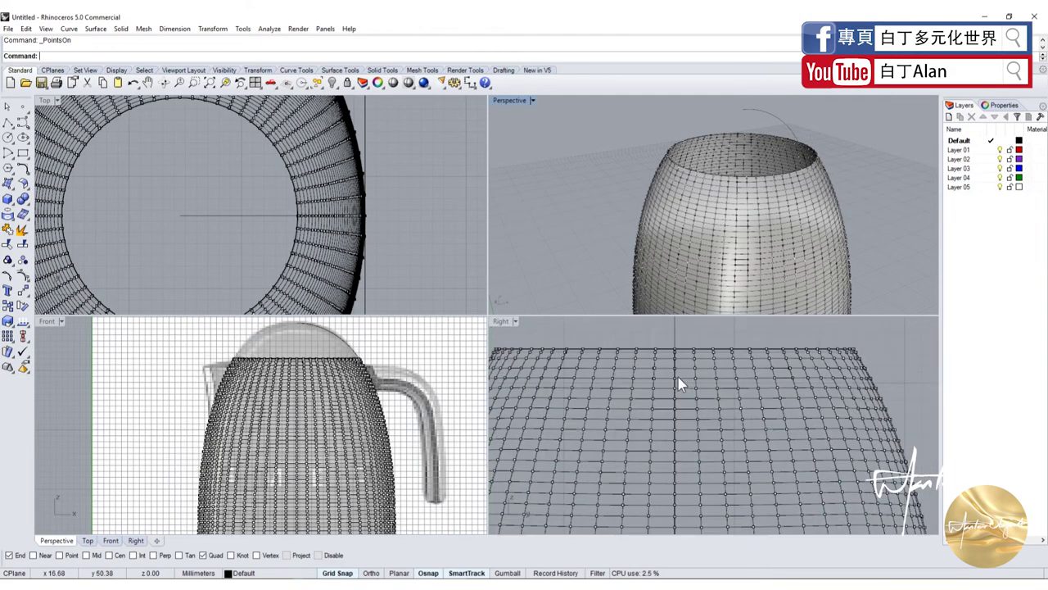
scroll(645, 344, up, 2)
Window-select several blocks of upper control-point rows on the spout side
drag(644, 338, 709, 464)
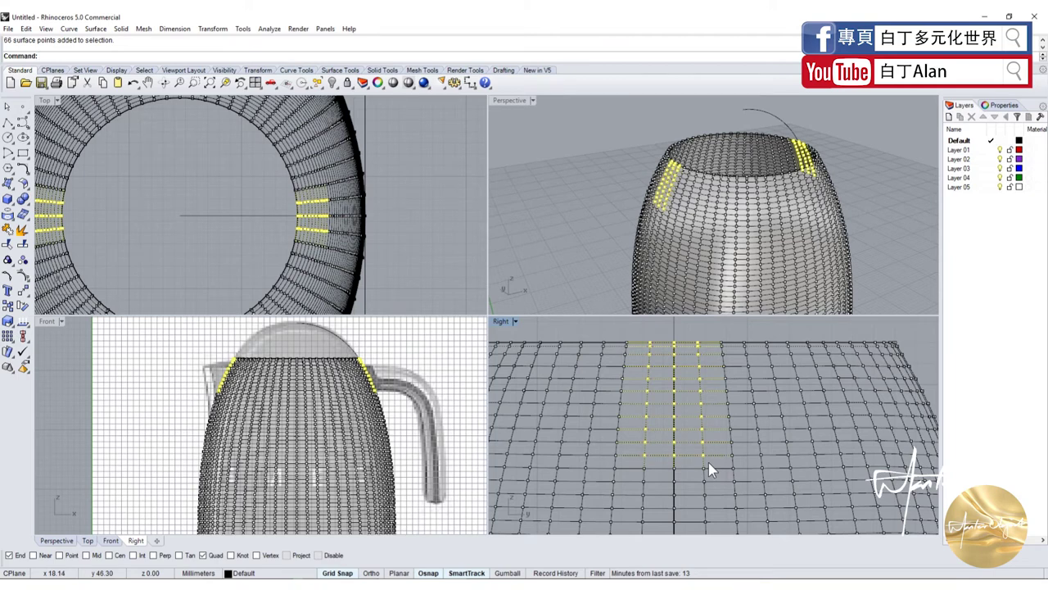
scroll(709, 461, up, 2)
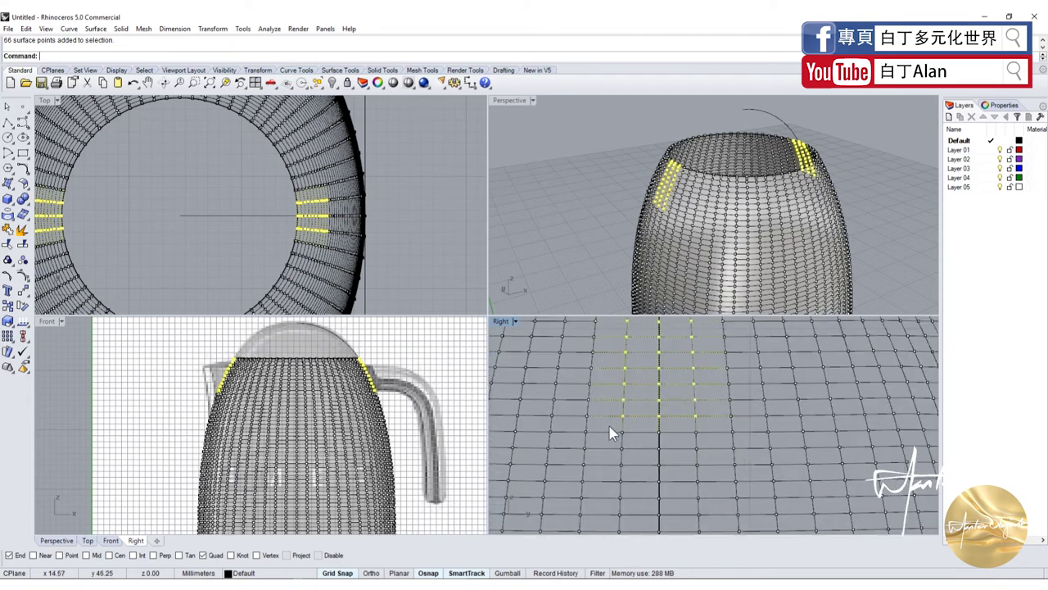
drag(674, 475, 707, 477)
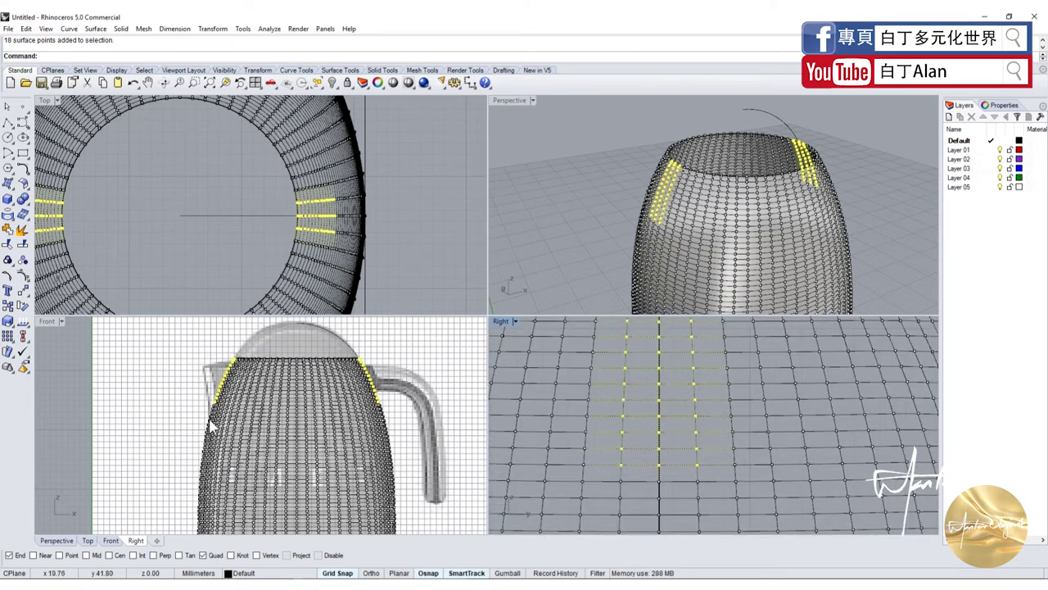
right_drag(572, 503, 549, 401)
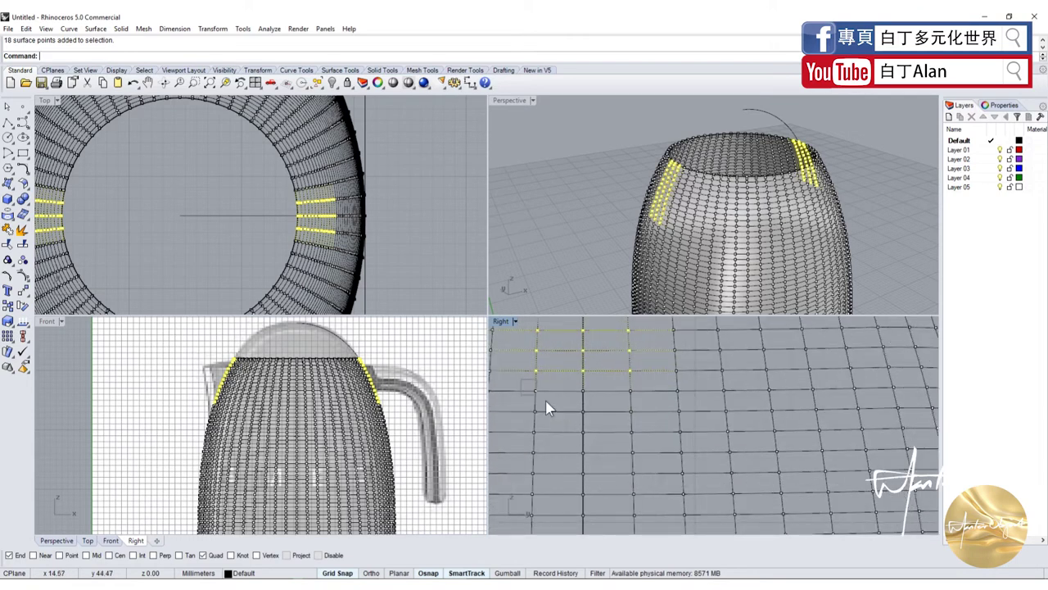
drag(528, 378, 651, 444)
scroll(253, 424, up, 3)
scroll(253, 425, up, 2)
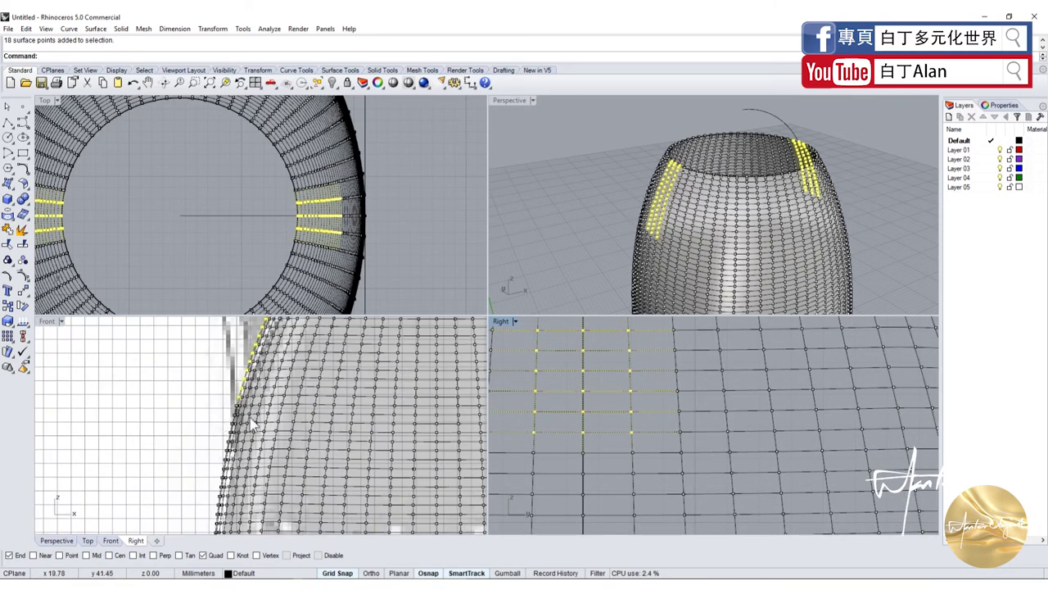
drag(675, 489, 524, 443)
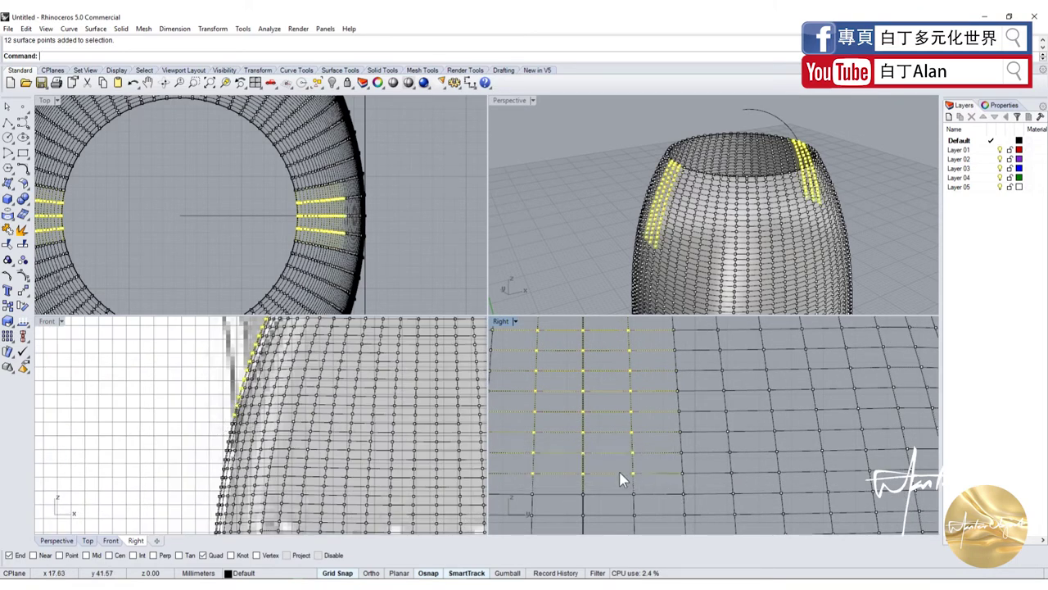
Deselect the handle-side points, keeping only the spout-side control points selected
scroll(626, 473, down, 5)
scroll(247, 434, up, 1)
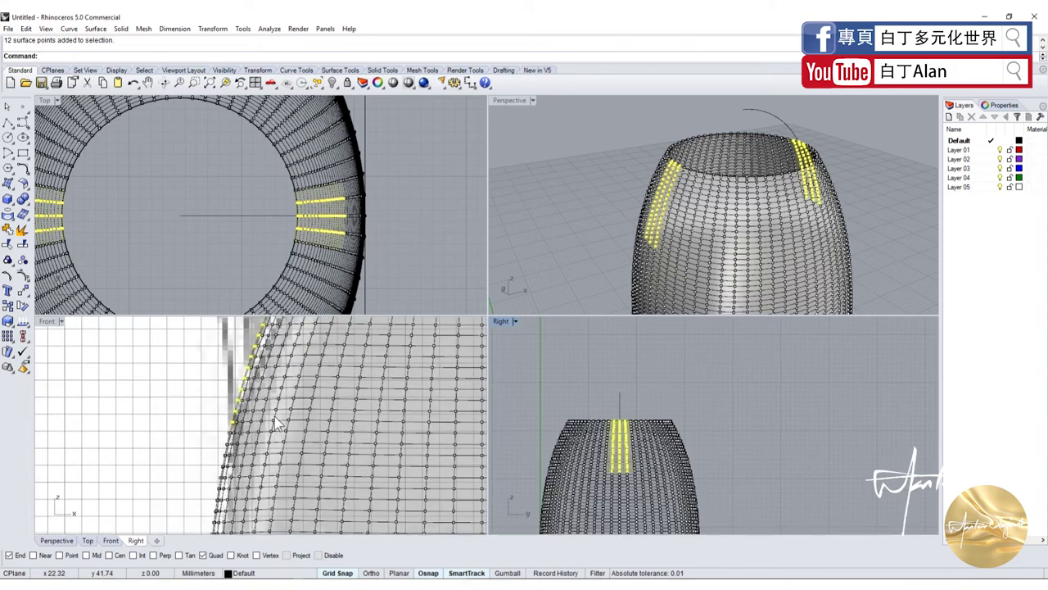
scroll(262, 430, down, 3)
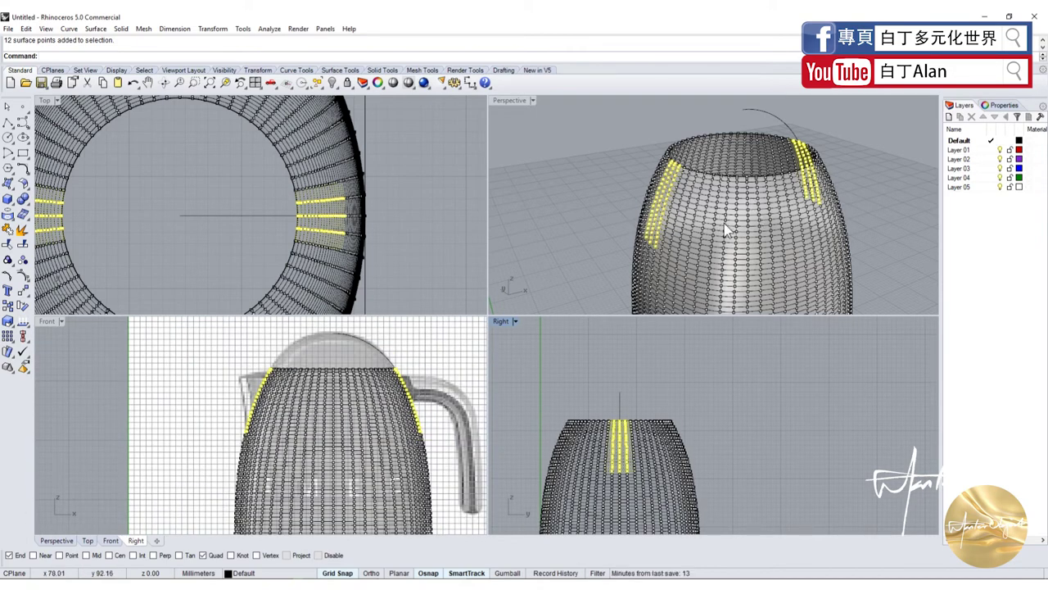
scroll(276, 386, up, 1)
scroll(211, 422, up, 2)
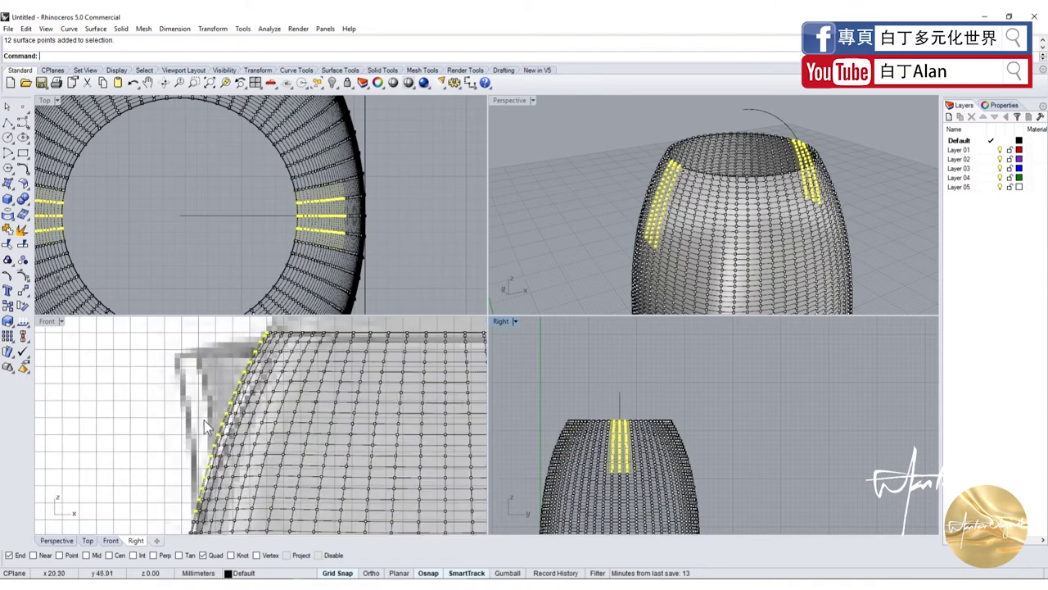
scroll(211, 422, down, 4)
scroll(701, 174, down, 4)
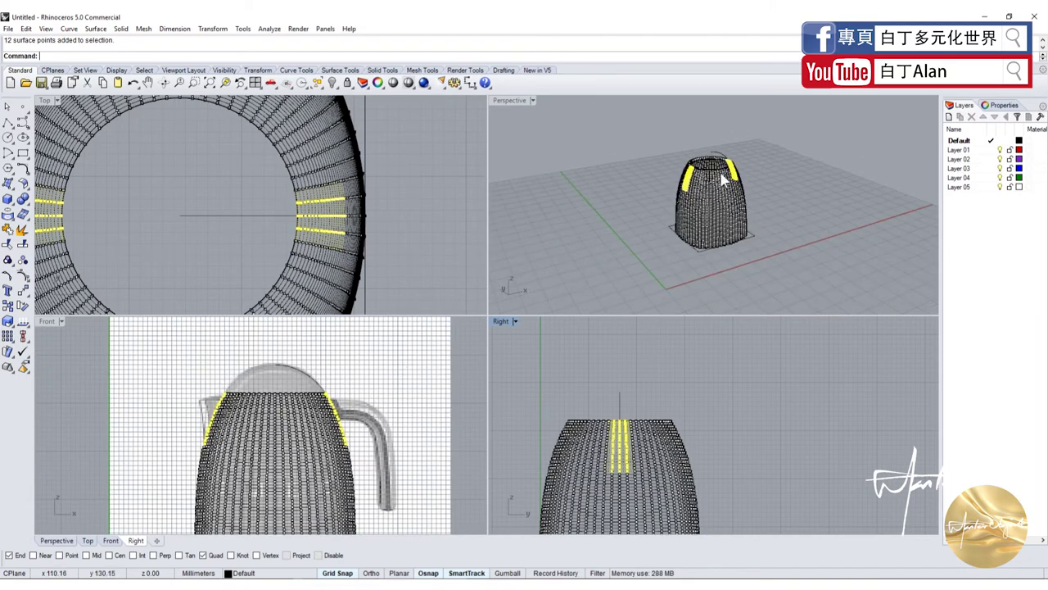
scroll(687, 193, up, 4)
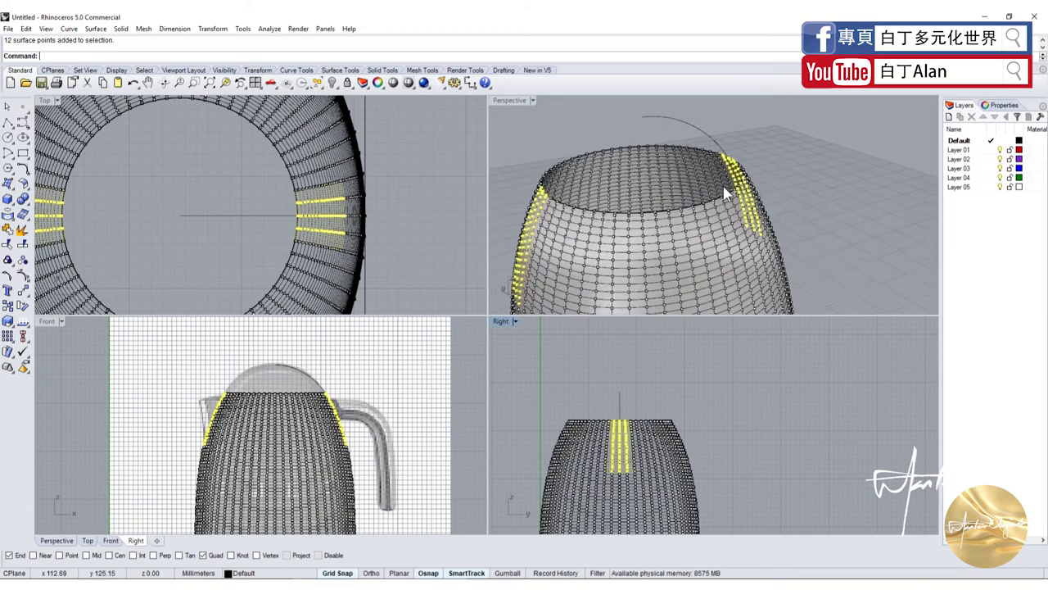
scroll(737, 201, up, 3)
ctrl+drag(763, 203, 837, 241)
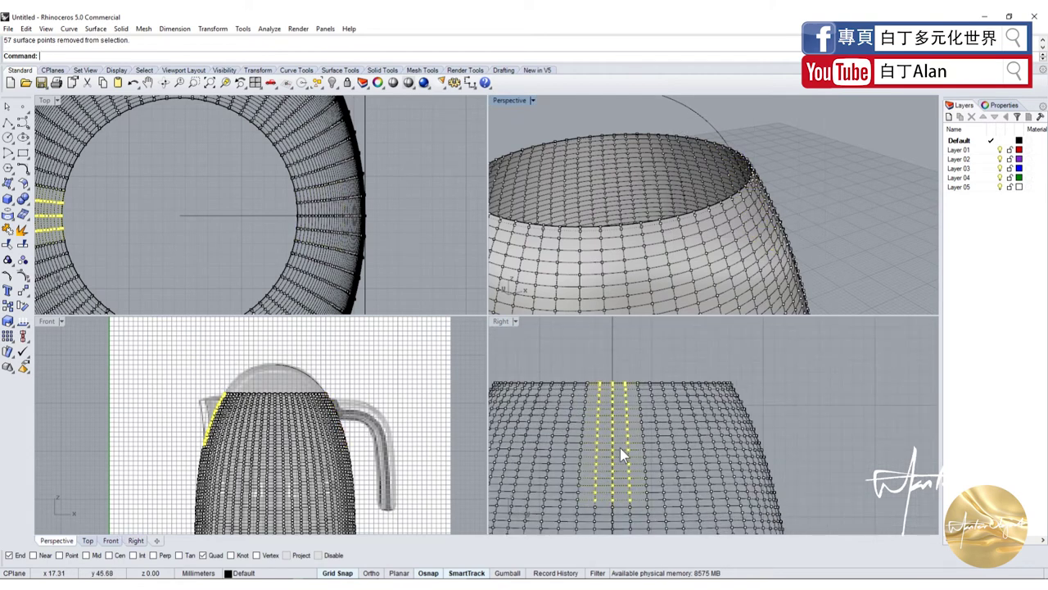
scroll(619, 447, up, 3)
key(Home)
scroll(242, 442, up, 2)
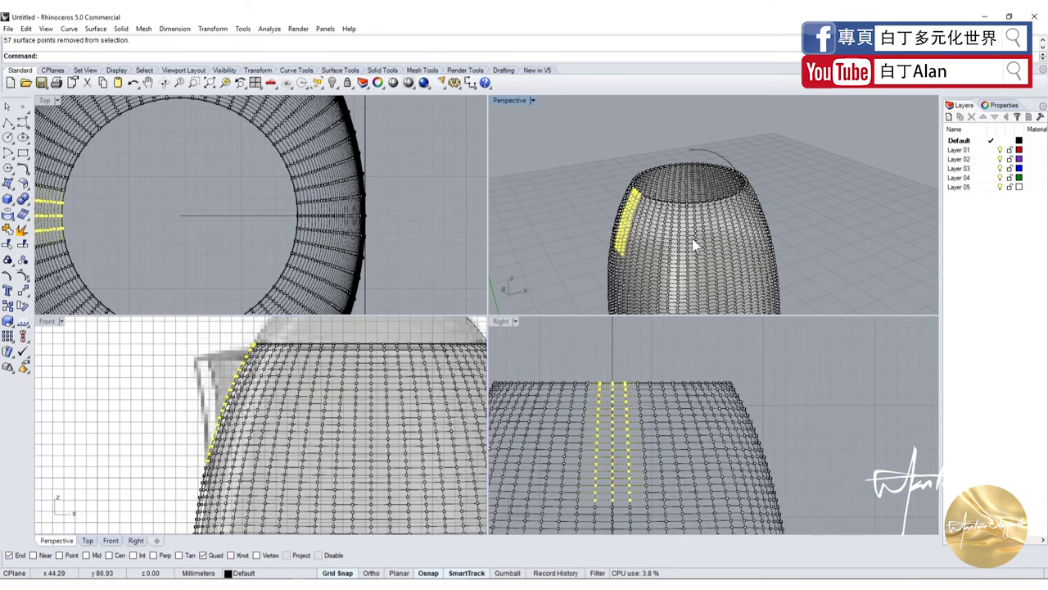
scroll(696, 242, down, 3)
scroll(725, 225, up, 4)
scroll(723, 227, up, 2)
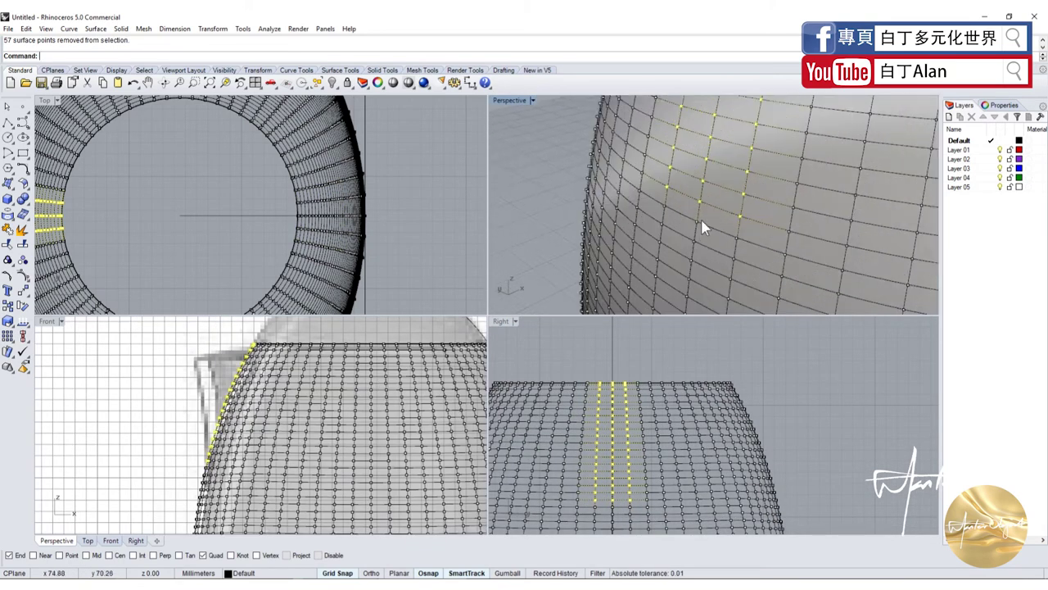
Rotate the selected spout-side points about a centre near the rim in the Front view
click(22, 321)
scroll(644, 357, down, 5)
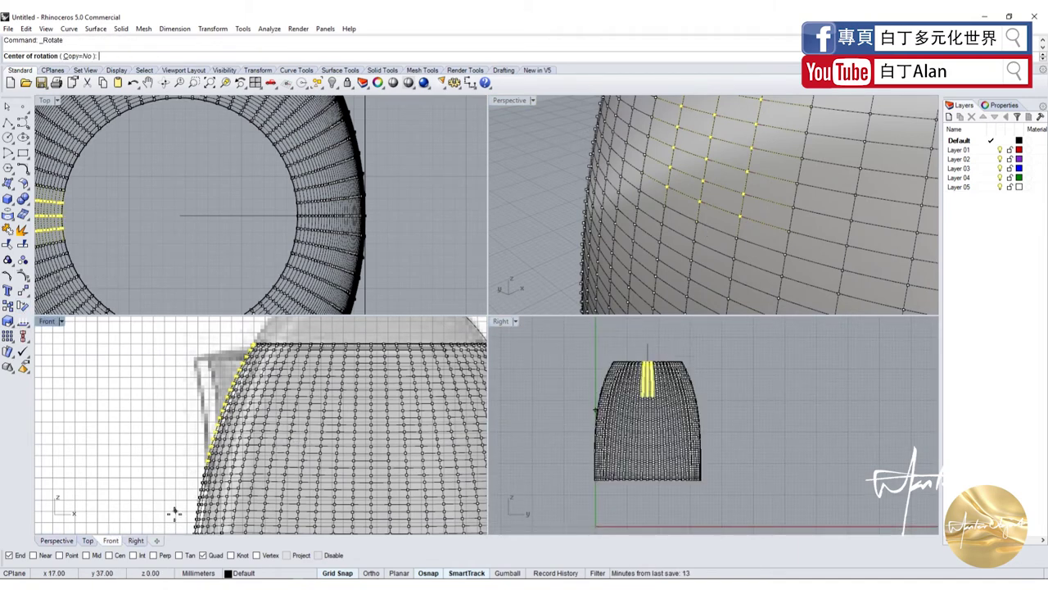
scroll(235, 432, up, 3)
scroll(242, 429, up, 2)
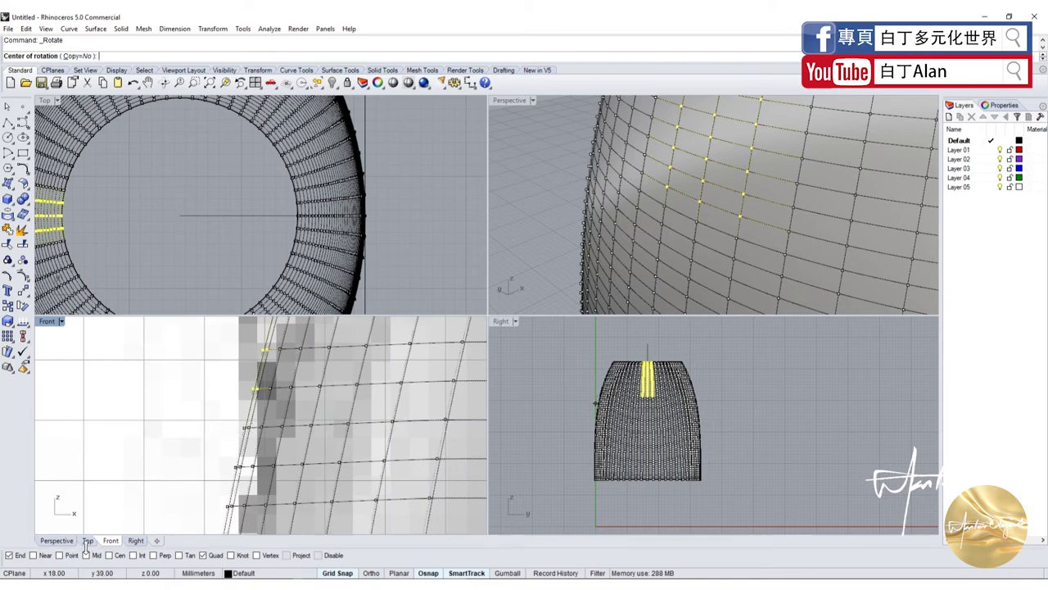
click(246, 427)
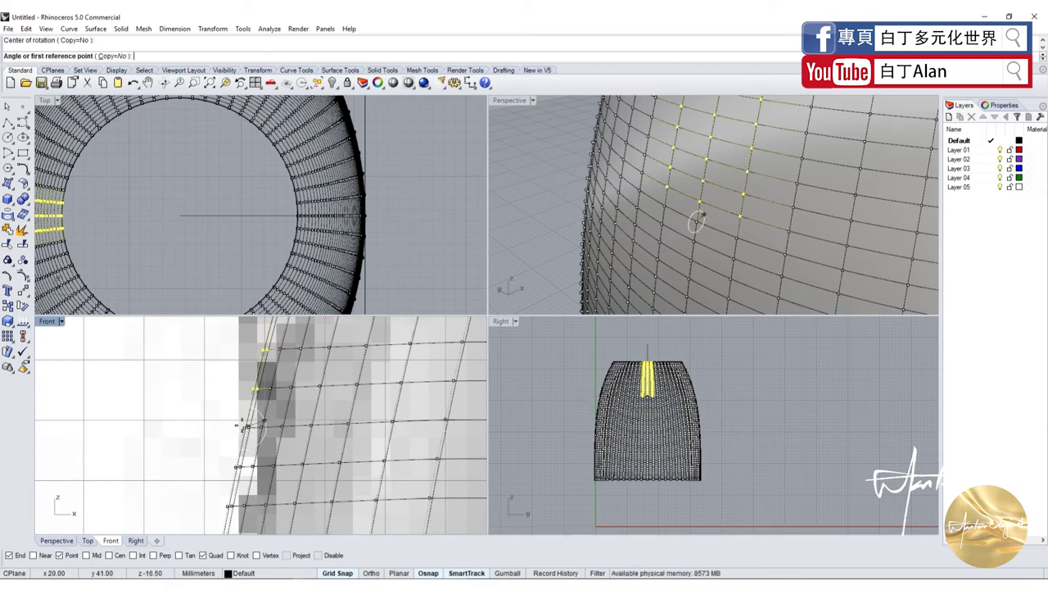
scroll(358, 420, down, 3)
scroll(358, 420, down, 3)
scroll(358, 420, up, 3)
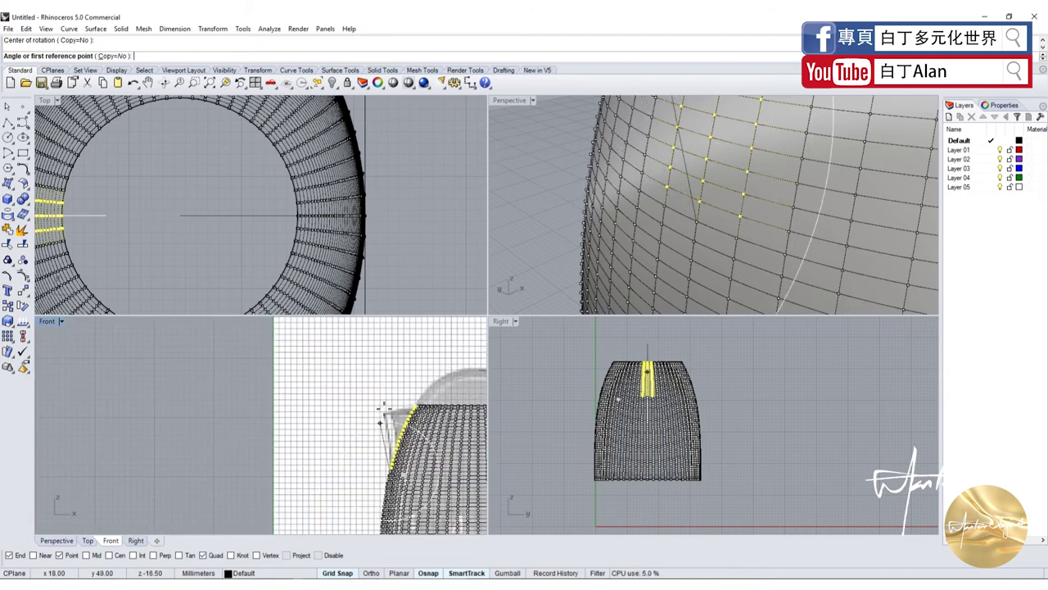
click(388, 370)
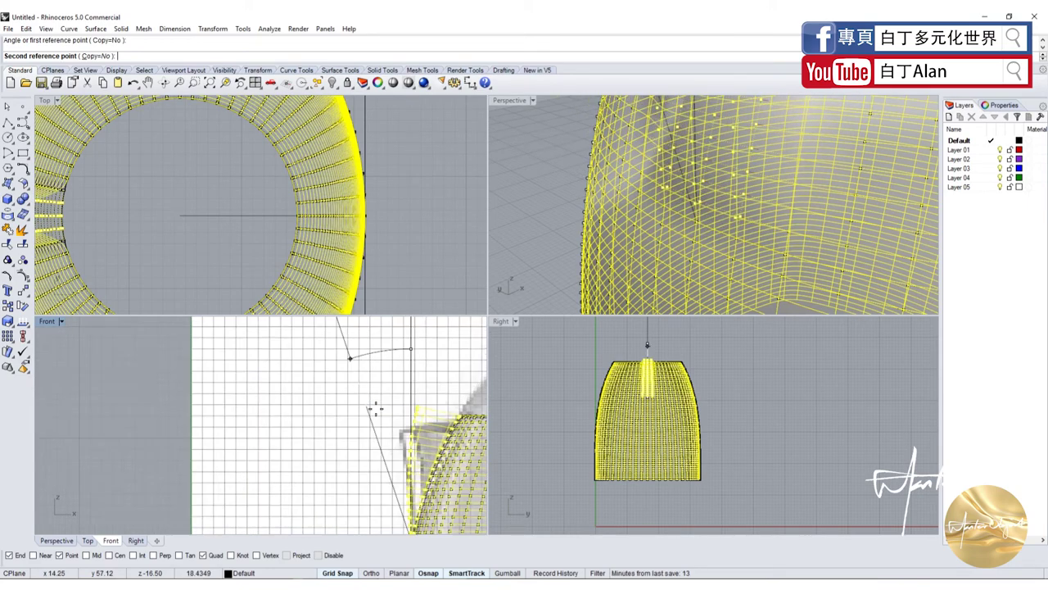
click(404, 433)
scroll(660, 382, up, 2)
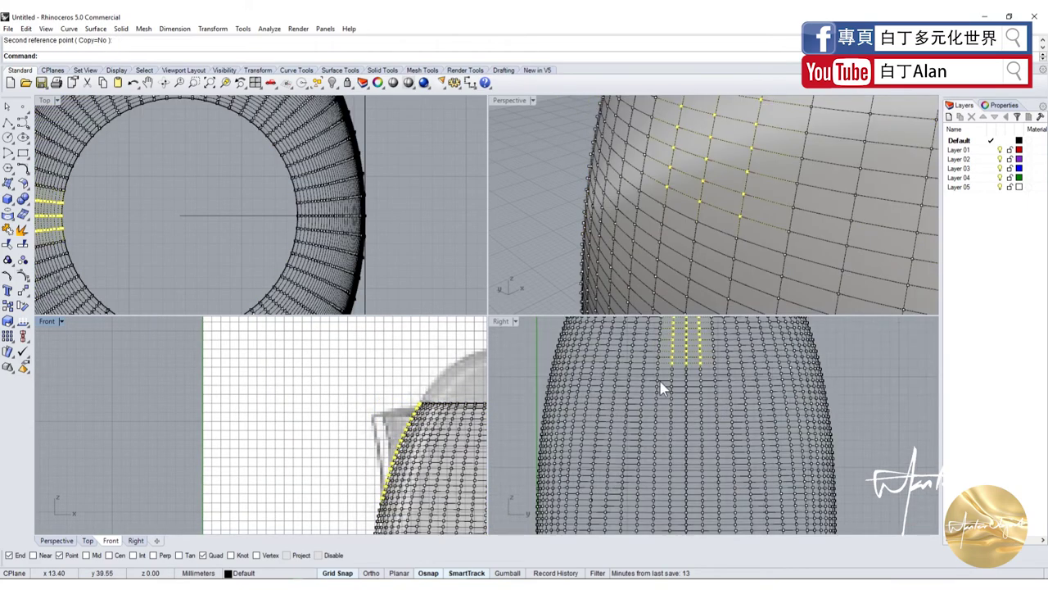
scroll(658, 375, up, 2)
scroll(499, 364, up, 2)
Drop the lower point rows from the selection in an enlarged side view
double_click(501, 322)
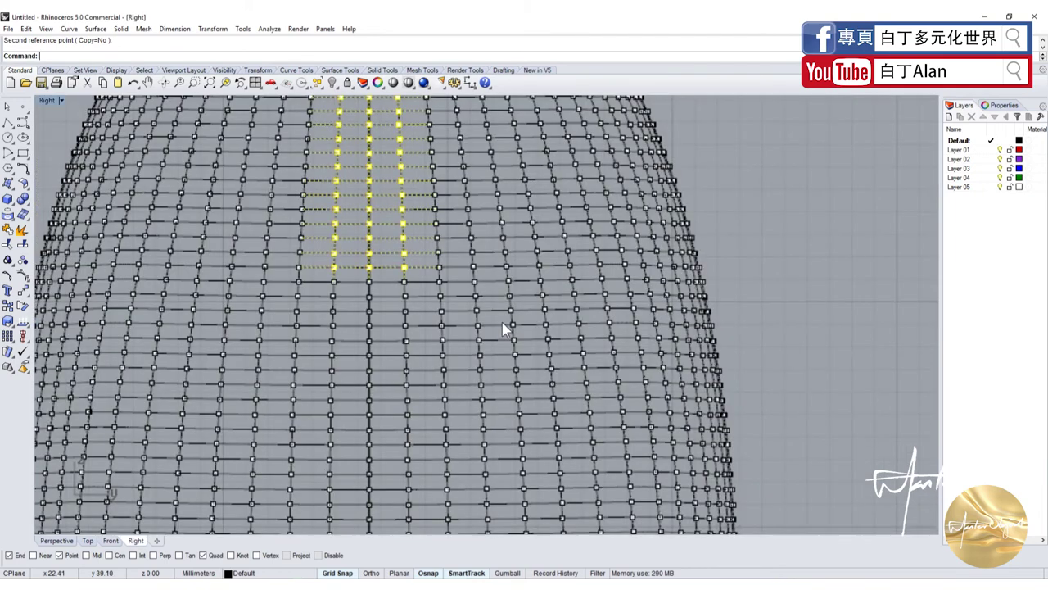
scroll(342, 260, up, 2)
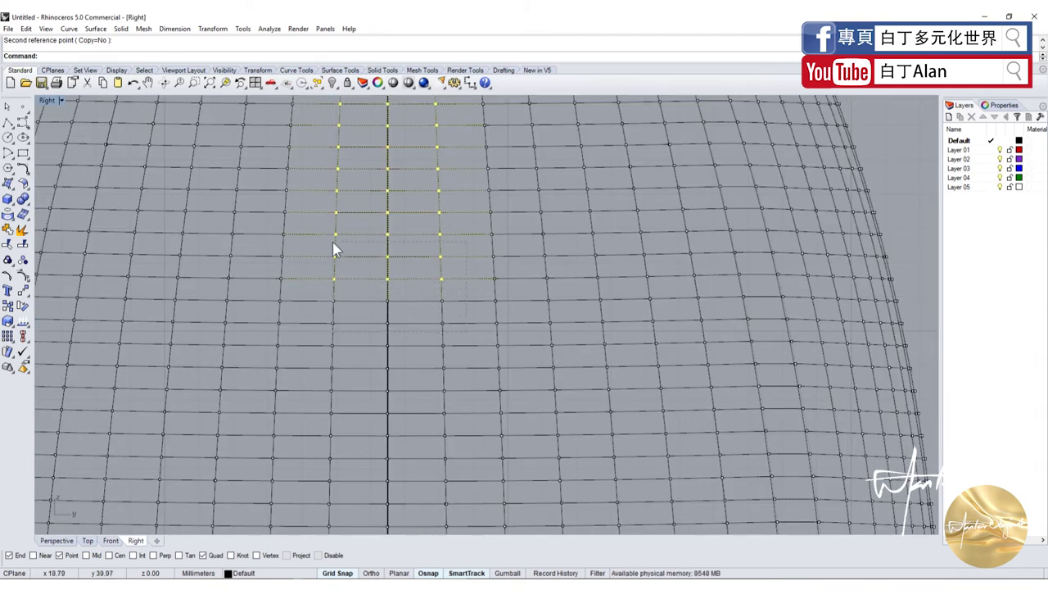
ctrl+drag(469, 328, 323, 228)
double_click(47, 100)
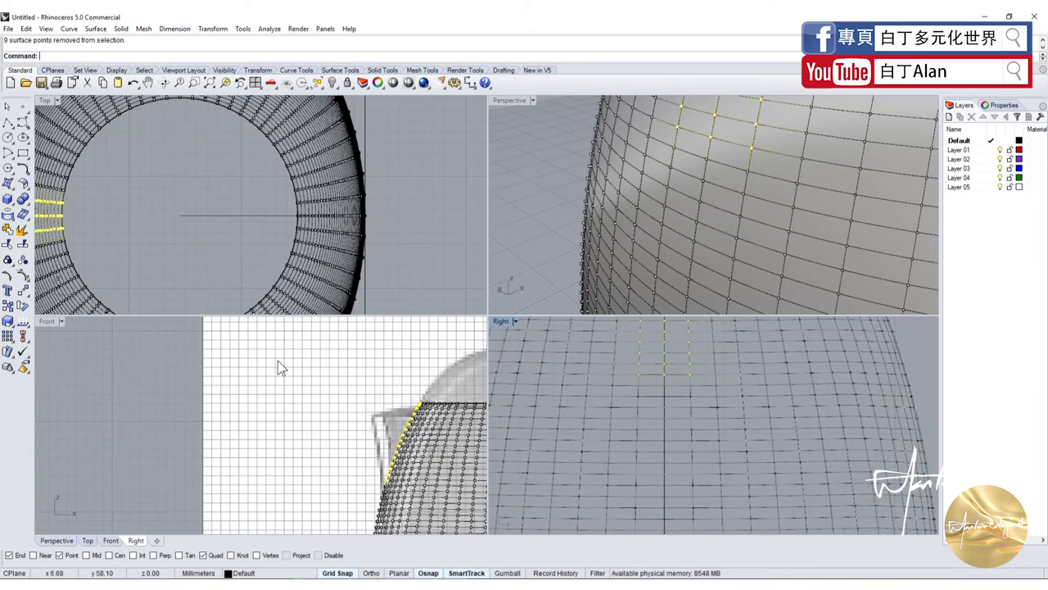
Rotate the remaining points outward into a flared lip, then undo that rotation
click(8, 320)
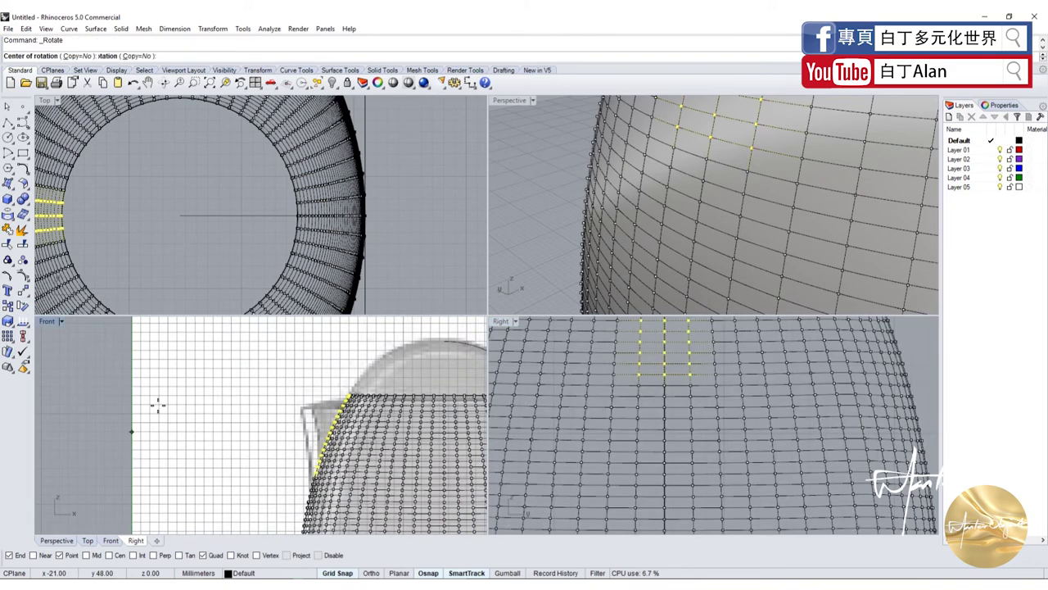
scroll(156, 404, up, 3)
click(343, 501)
scroll(341, 501, down, 3)
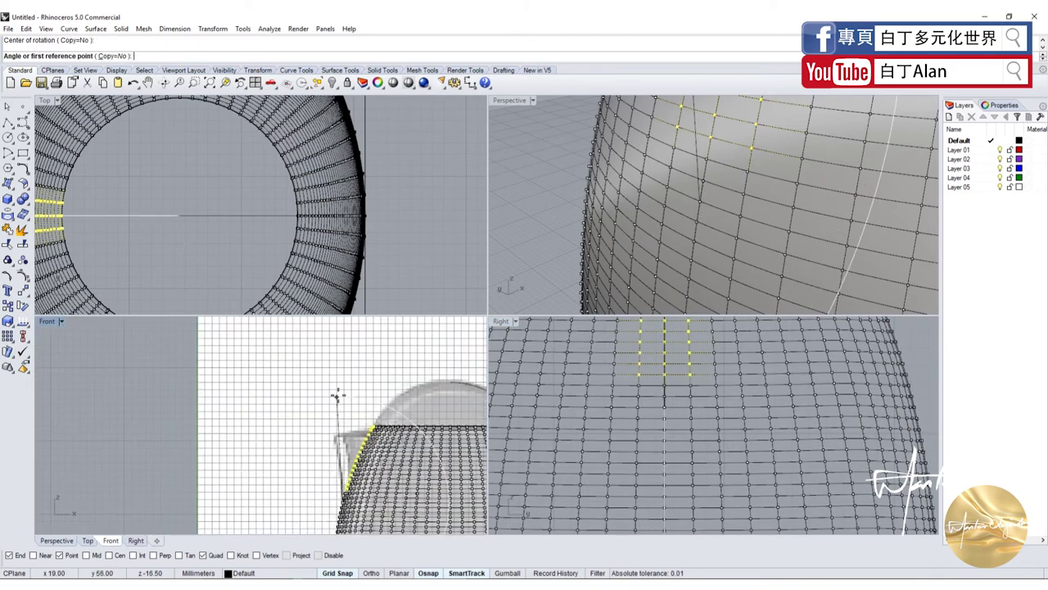
click(335, 397)
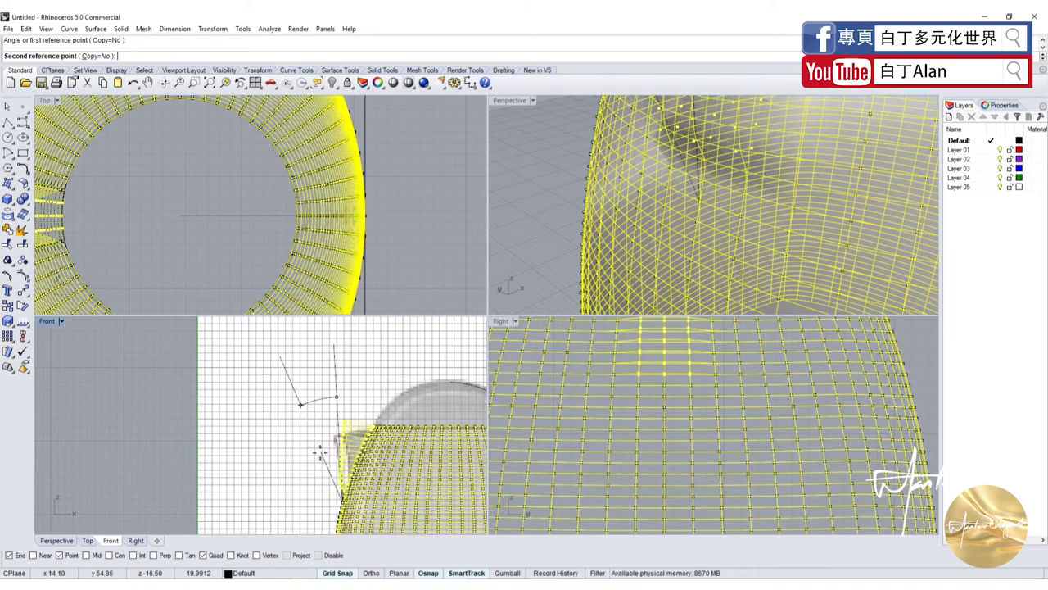
scroll(319, 452, up, 3)
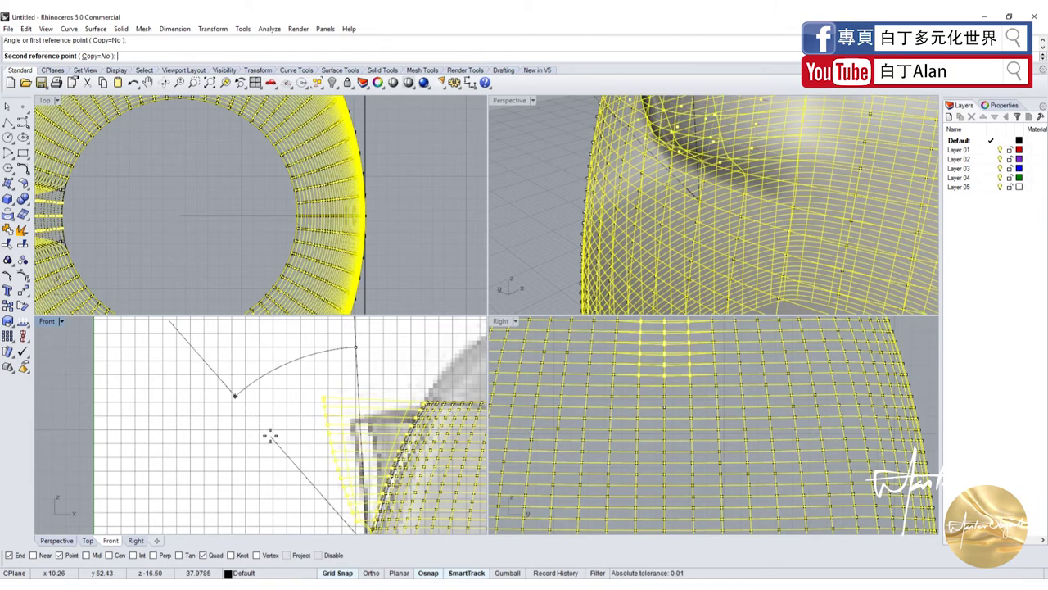
click(270, 435)
scroll(709, 219, down, 5)
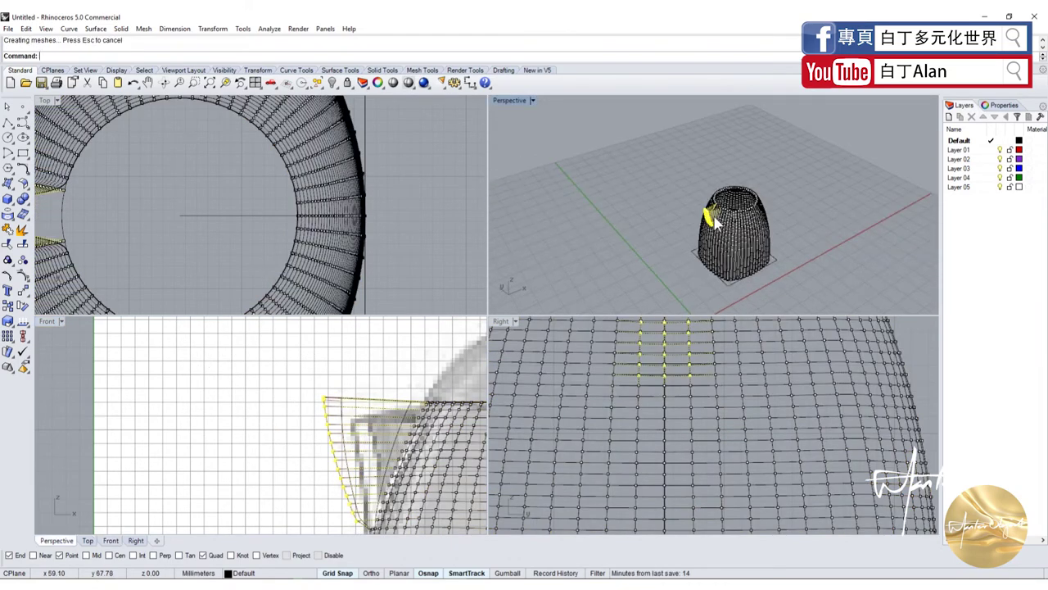
scroll(692, 217, up, 8)
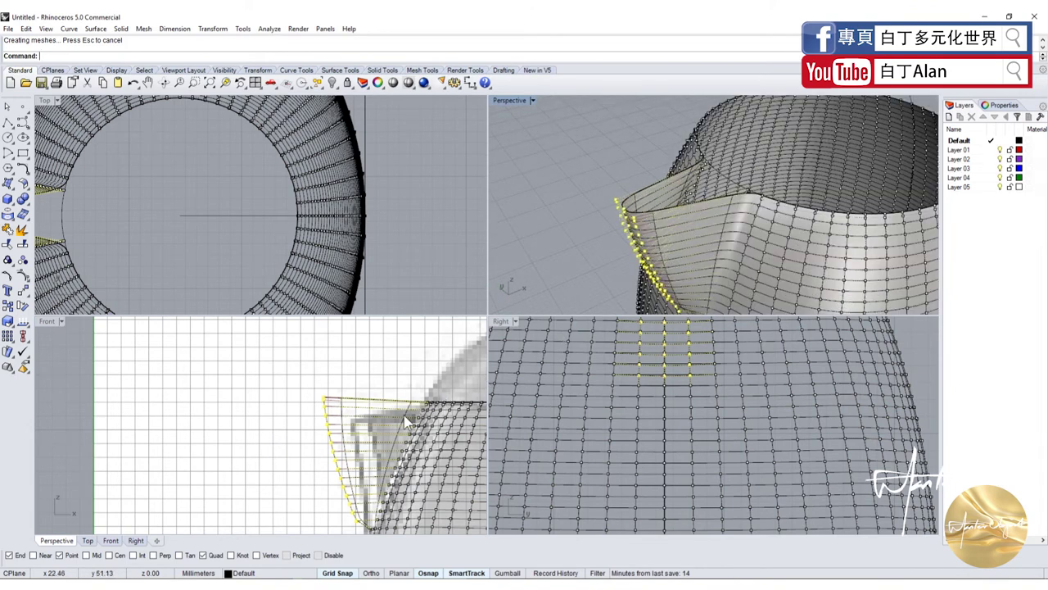
key(ctrl+z)
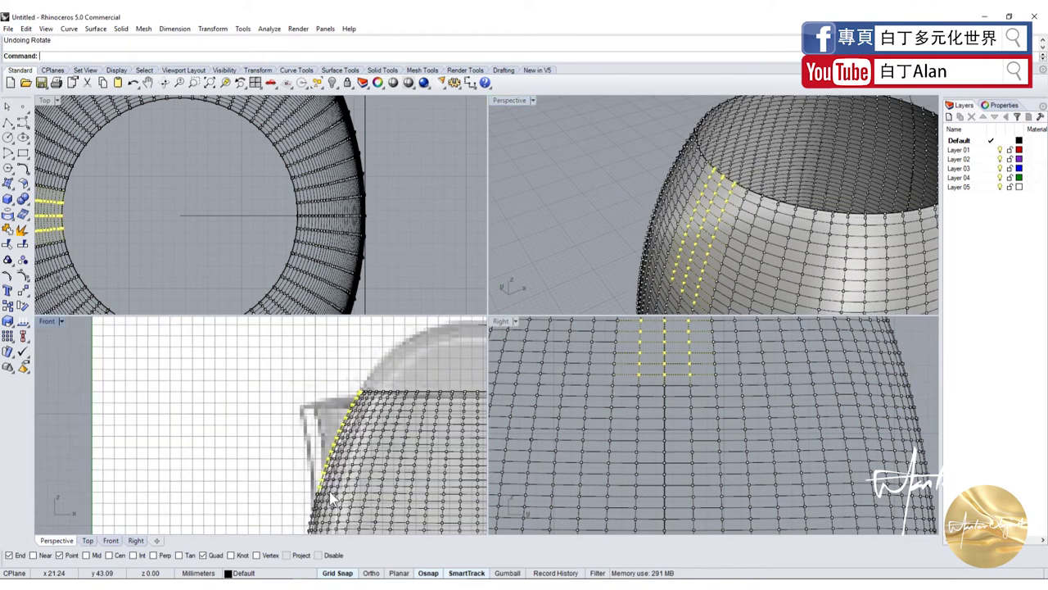
Repeat the rotation of the selected points about a centre at the rim
key(Return)
scroll(323, 504, up, 3)
click(314, 500)
scroll(309, 418, down, 3)
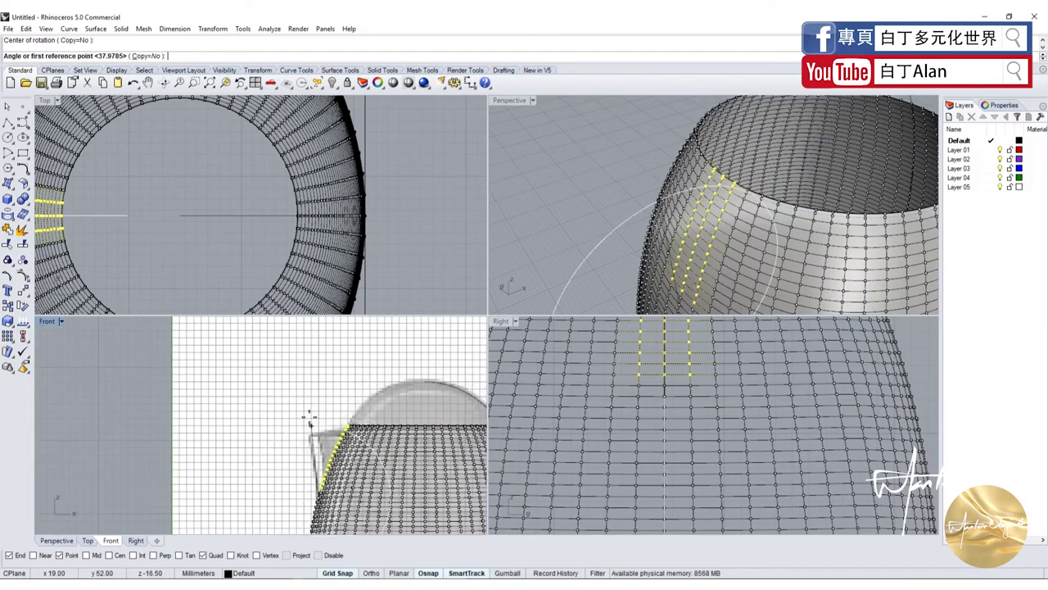
click(309, 413)
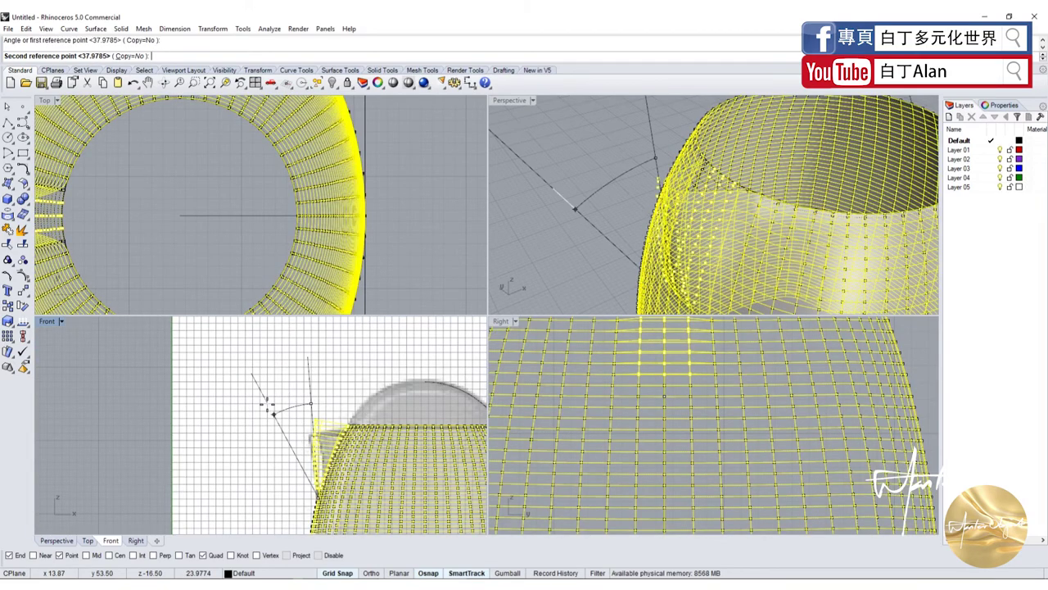
click(272, 407)
scroll(655, 458, down, 3)
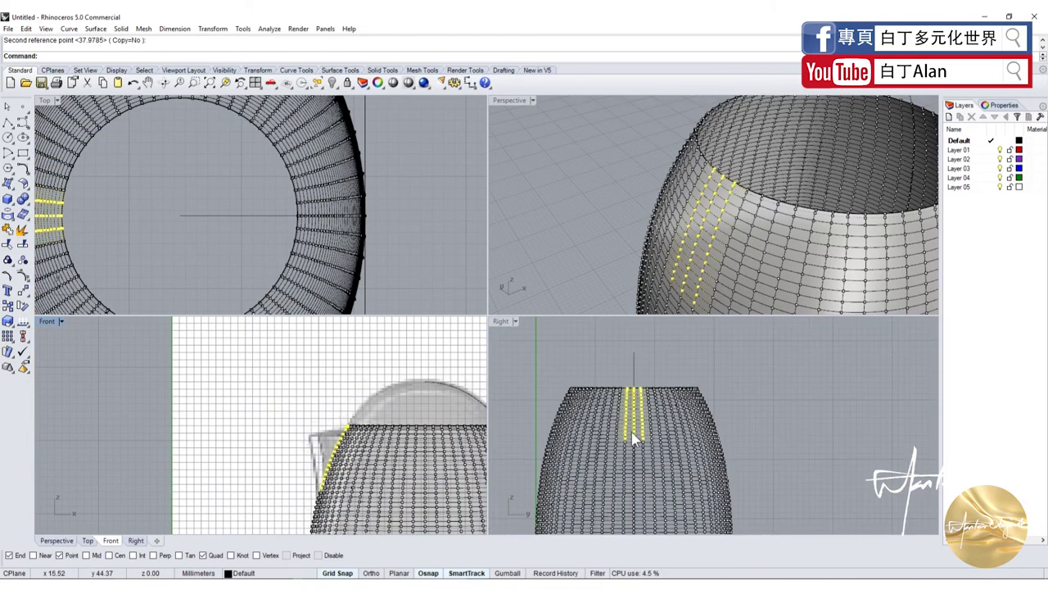
scroll(654, 475, up, 4)
Drop the bottom two rows from the selection and begin another rotation near the rim
ctrl+drag(663, 486, 545, 421)
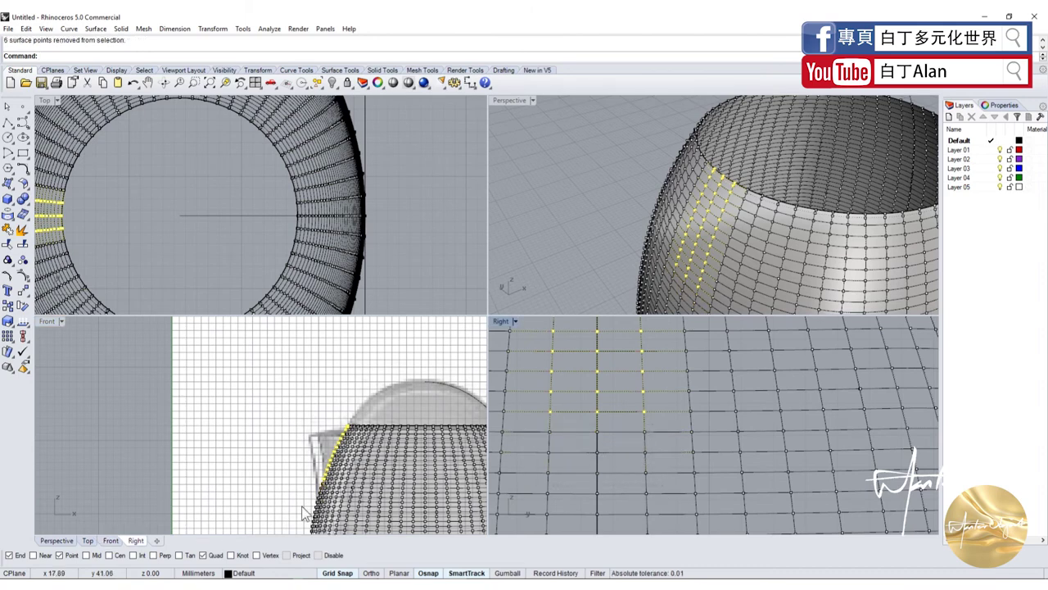
scroll(279, 471, up, 4)
scroll(278, 470, down, 2)
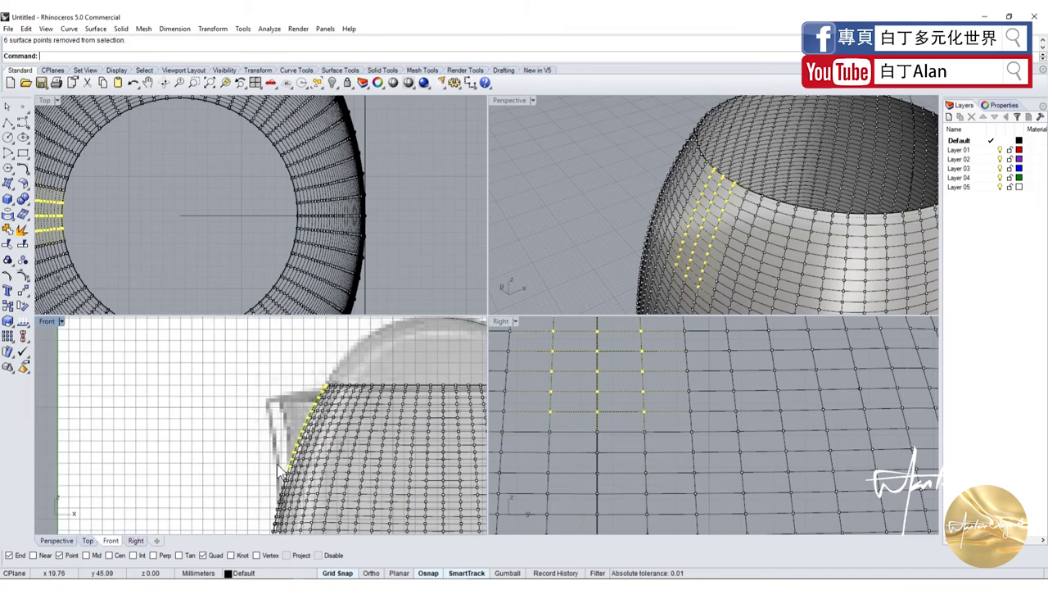
click(22, 305)
scroll(277, 490, up, 2)
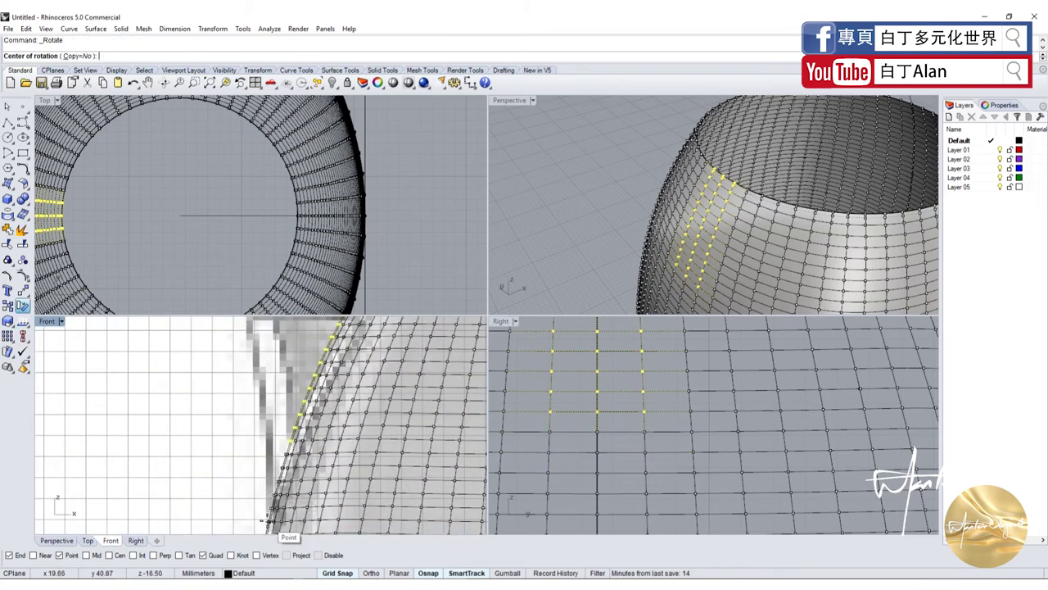
click(271, 522)
scroll(315, 392, down, 2)
click(321, 342)
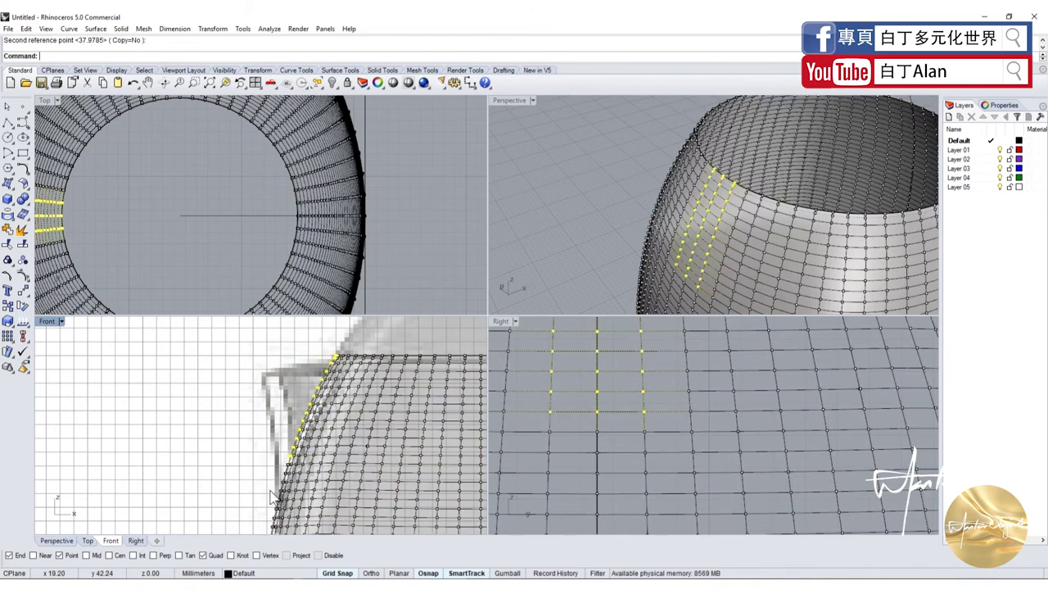
Window-select a taller band of spout-side points and start Rotate again
mouse_move(533, 424)
mouse_down()
mouse_move(651, 501)
mouse_move(661, 489)
mouse_up()
scroll(264, 486, up, 5)
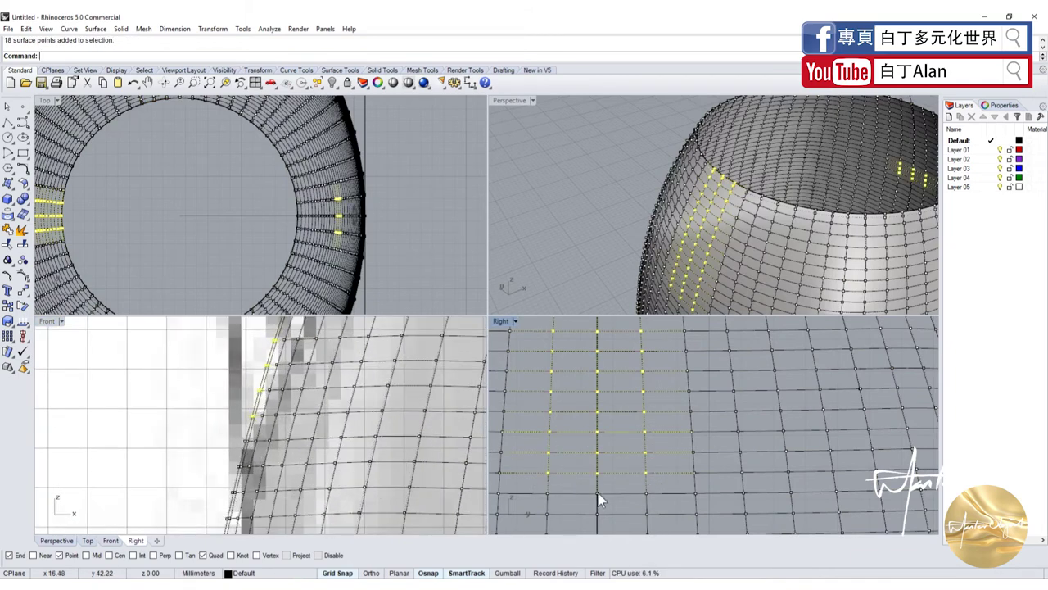
shift+drag(526, 495, 673, 499)
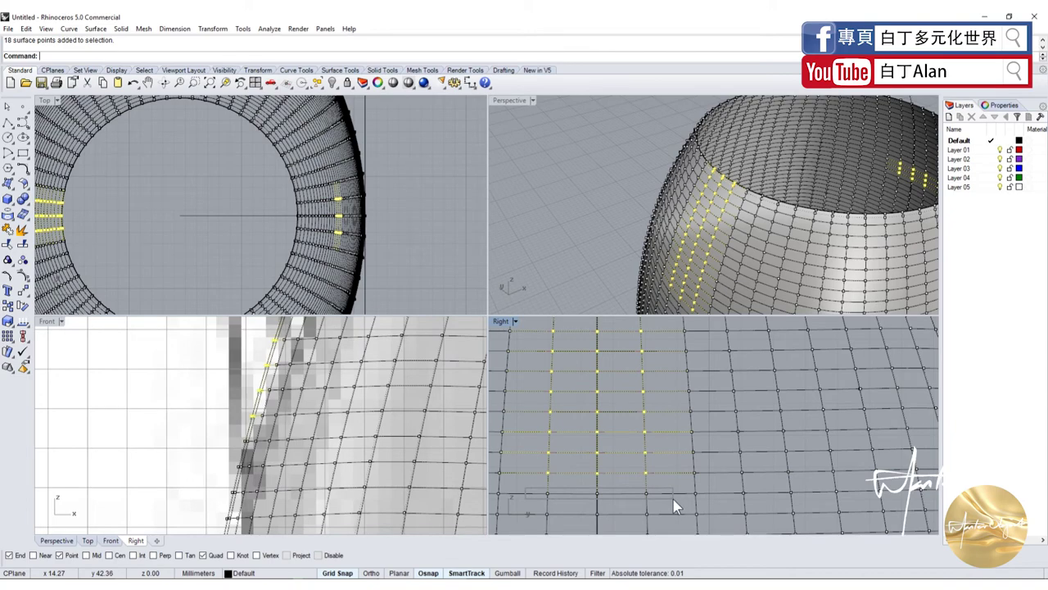
click(22, 306)
Rotate the spout-side band outward about a centre near the rim, then clear the selection
click(250, 502)
scroll(250, 502, down, 2)
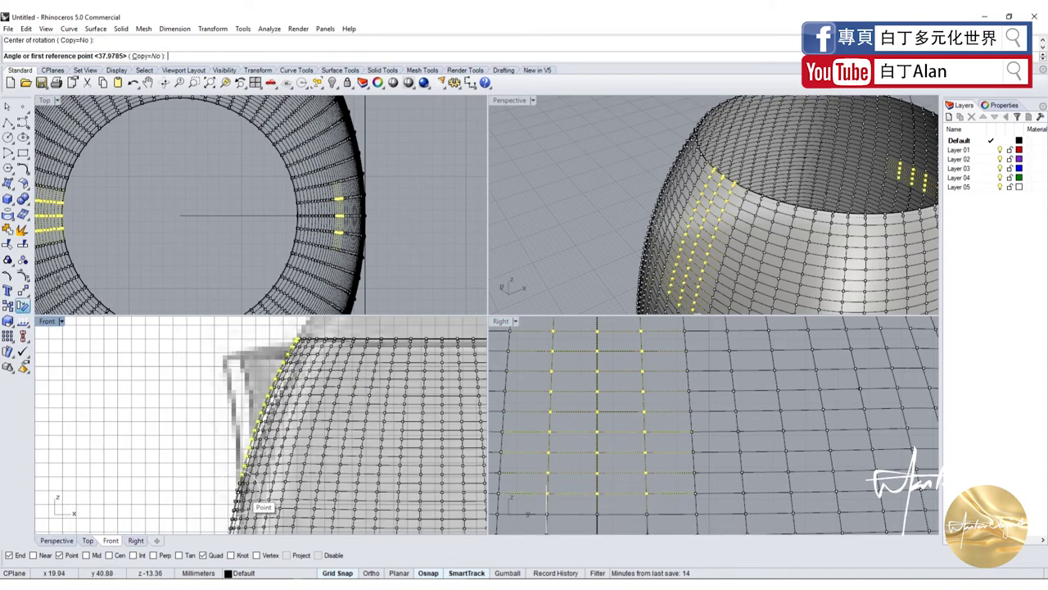
scroll(246, 491, down, 3)
scroll(238, 462, up, 2)
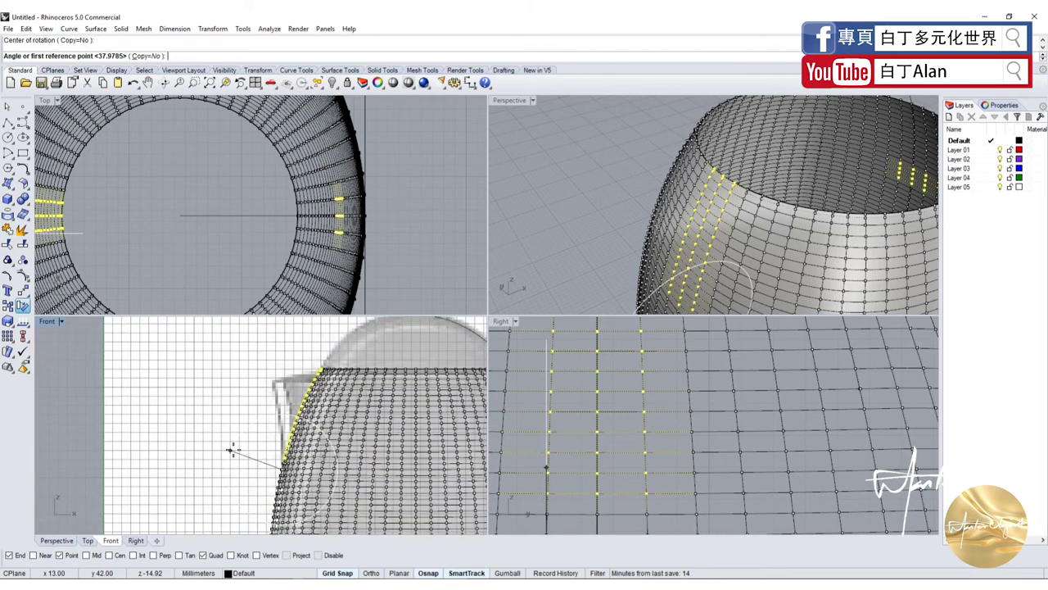
scroll(449, 393, down, 1)
click(354, 339)
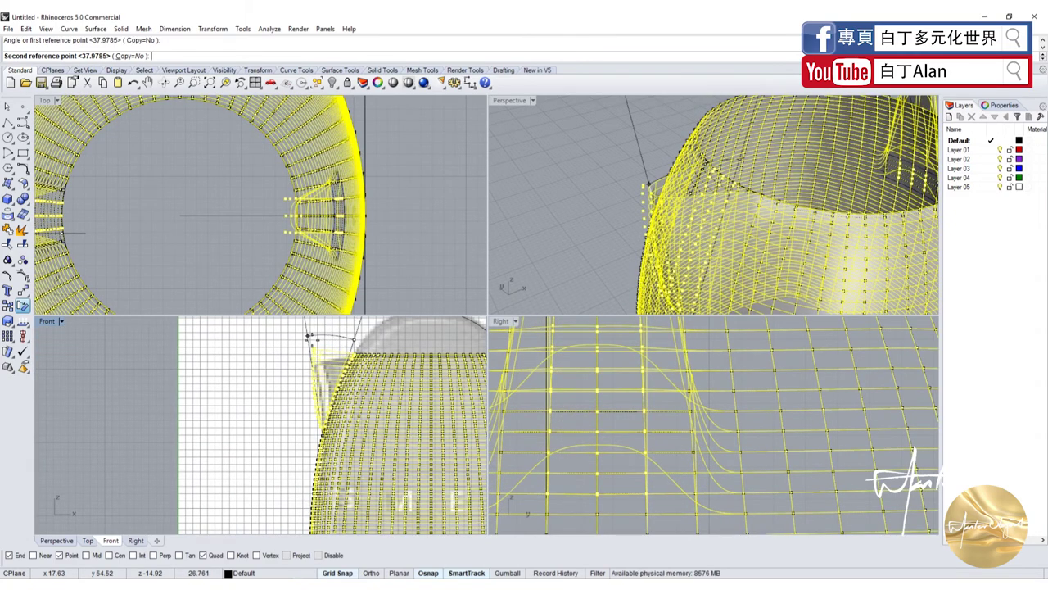
click(312, 350)
scroll(298, 393, up, 2)
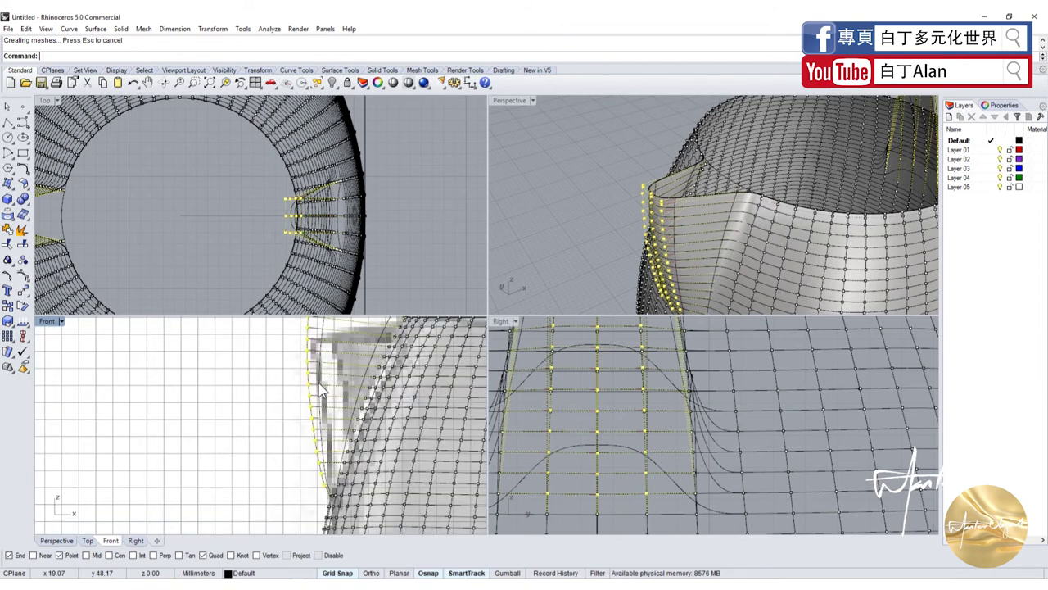
scroll(311, 382, up, 1)
scroll(295, 426, up, 1)
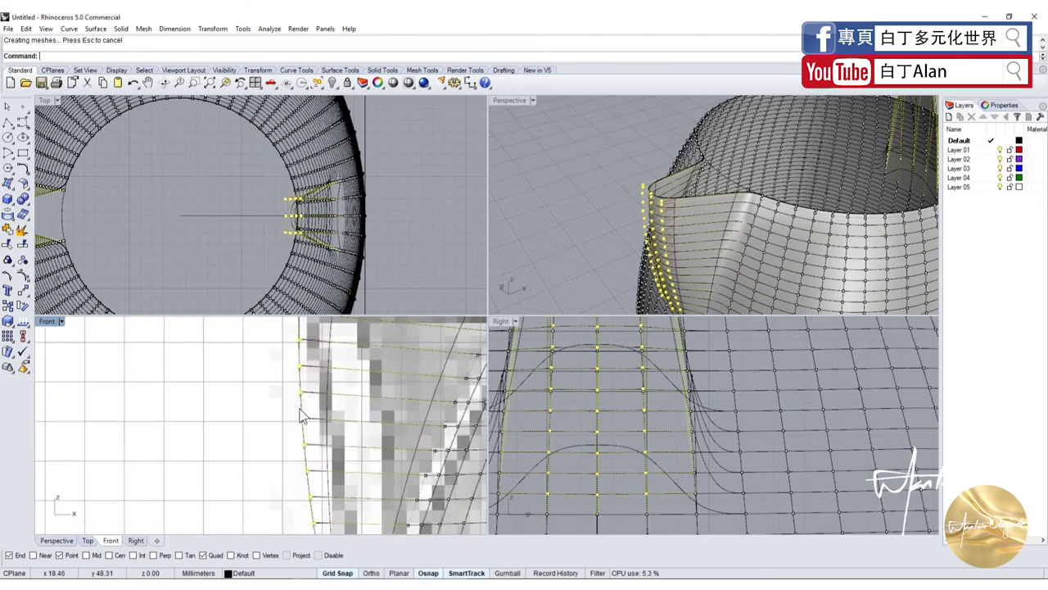
click(277, 385)
scroll(278, 385, up, 1)
scroll(281, 377, up, 1)
Drag three lip-edge points to reshape the lip, then undo the drag
drag(281, 366, 337, 396)
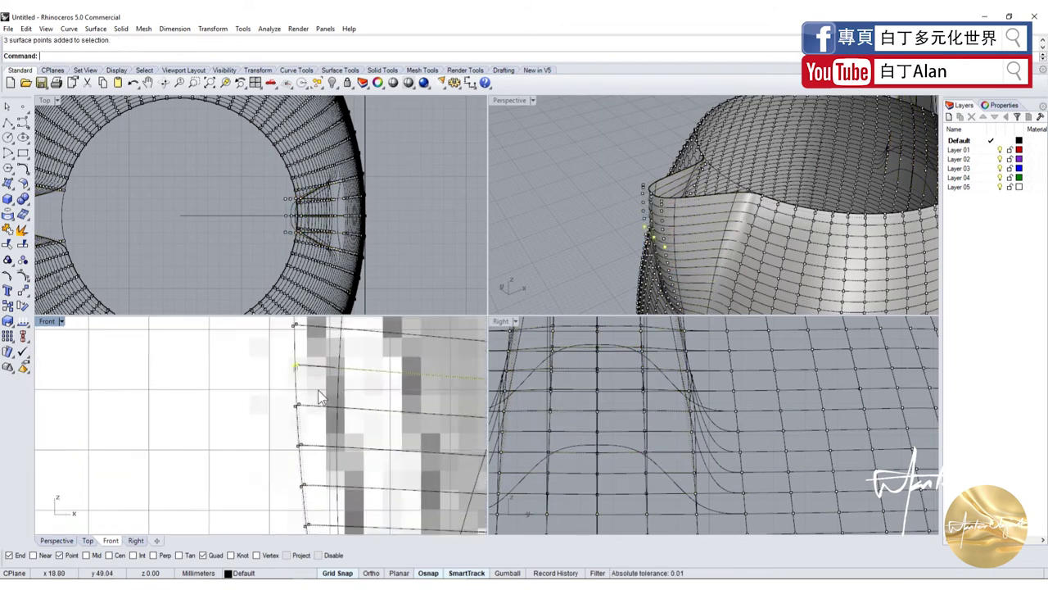
scroll(273, 405, down, 1)
drag(299, 497, 293, 484)
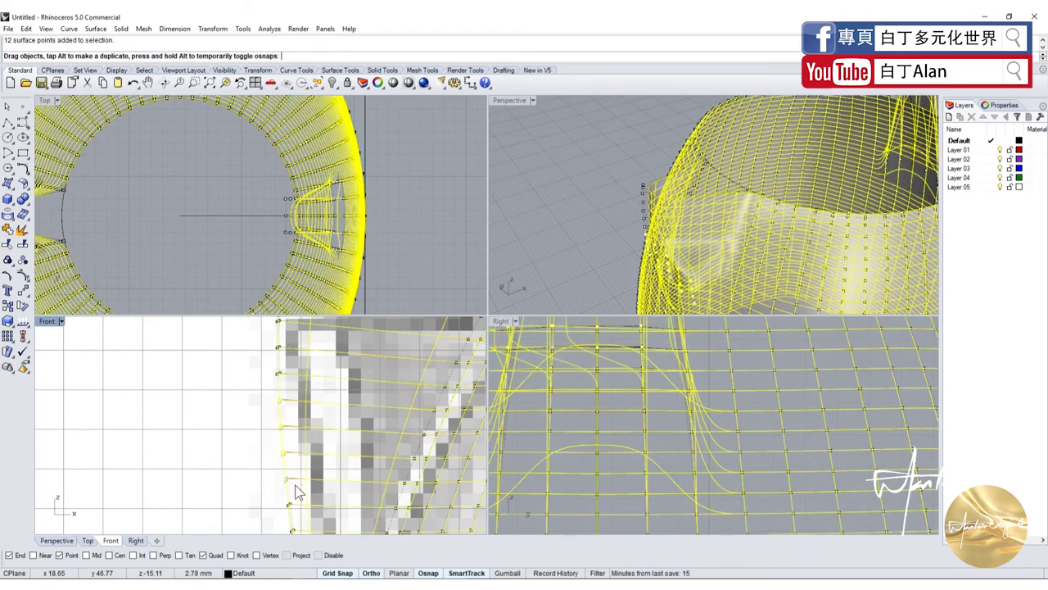
key(ctrl+z)
Pull a group of spout points up and outward, then undo the move
scroll(279, 480, up, 1)
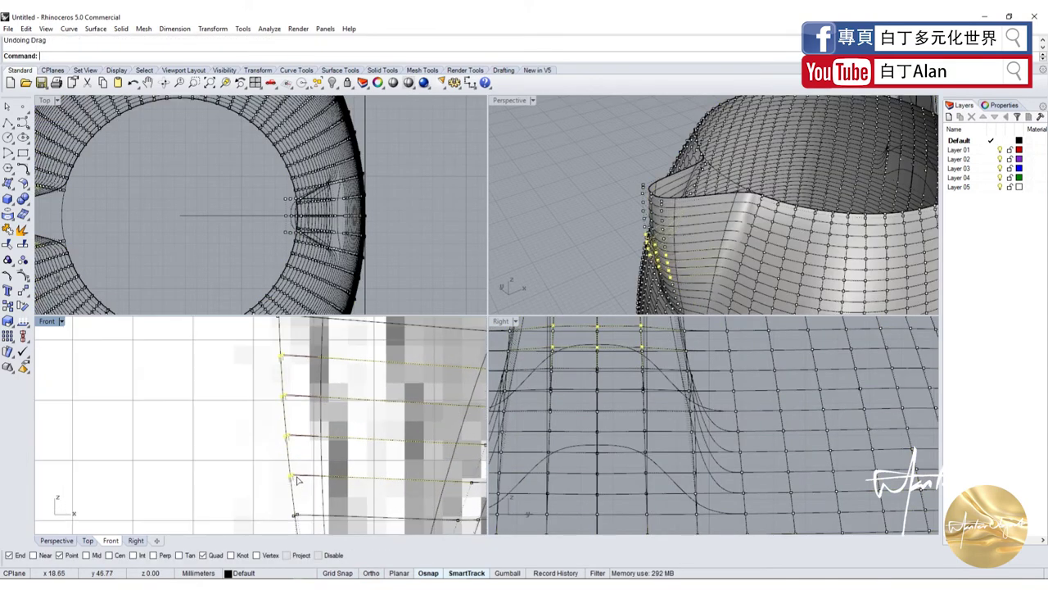
drag(283, 479, 292, 441)
right_drag(271, 457, 250, 466)
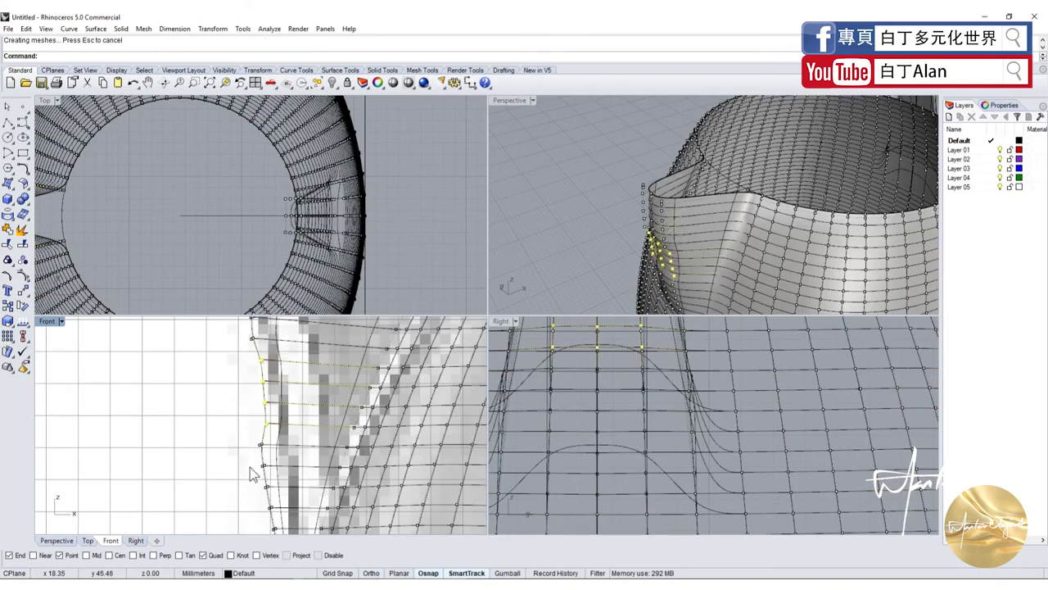
mouse_move(261, 410)
mouse_down()
mouse_move(286, 479)
mouse_move(291, 464)
mouse_up()
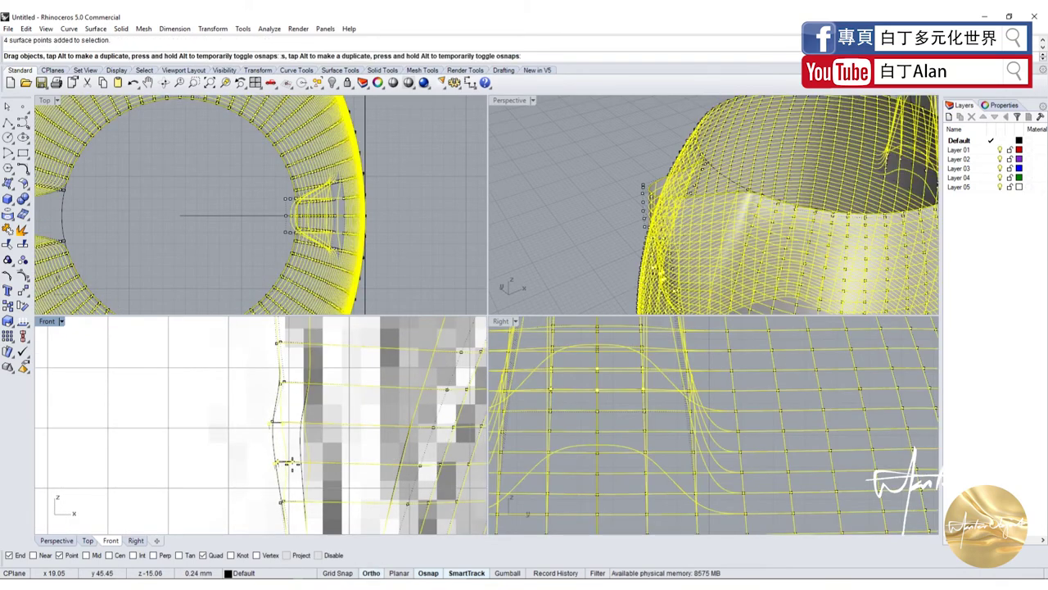
click(574, 195)
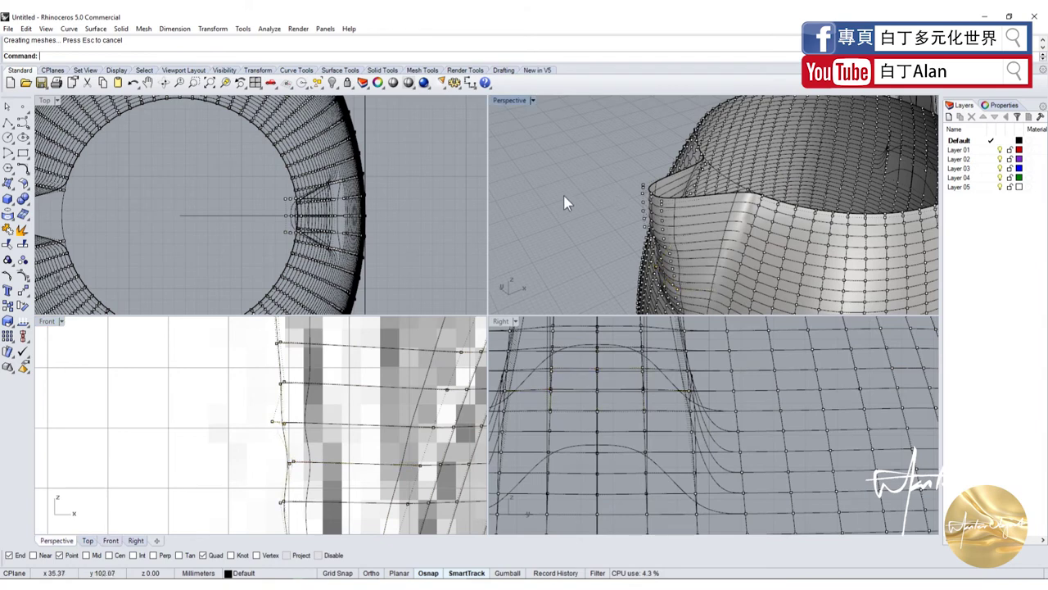
key(ctrl+z)
key(ctrl+z)
key(ctrl+z)
Orbit the Perspective view around the kettle and start the freeform Curve tool
right_drag(564, 197, 613, 185)
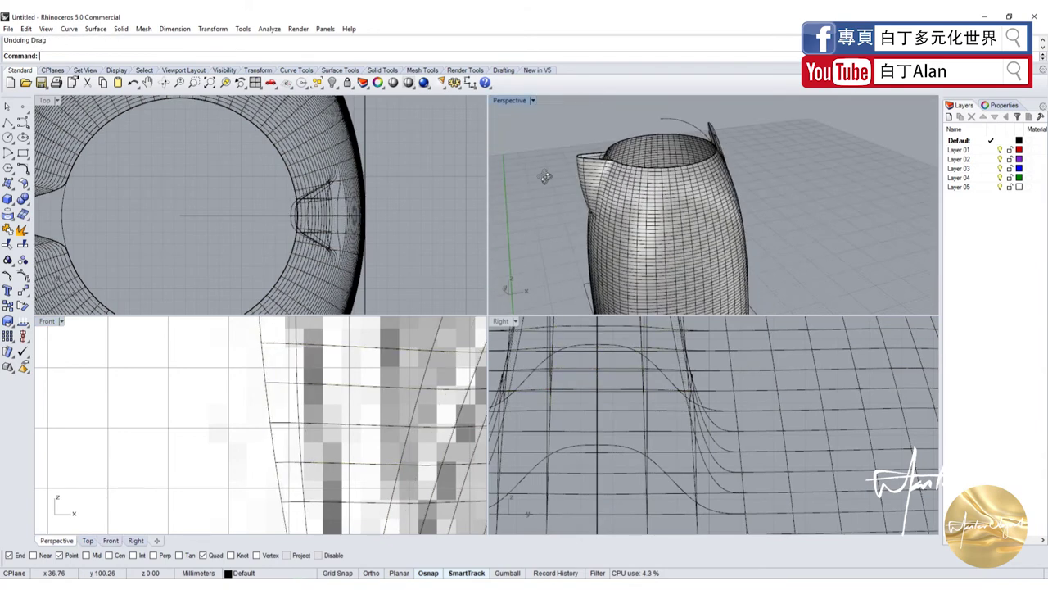
scroll(614, 185, up, 5)
scroll(275, 463, down, 1)
scroll(272, 464, down, 2)
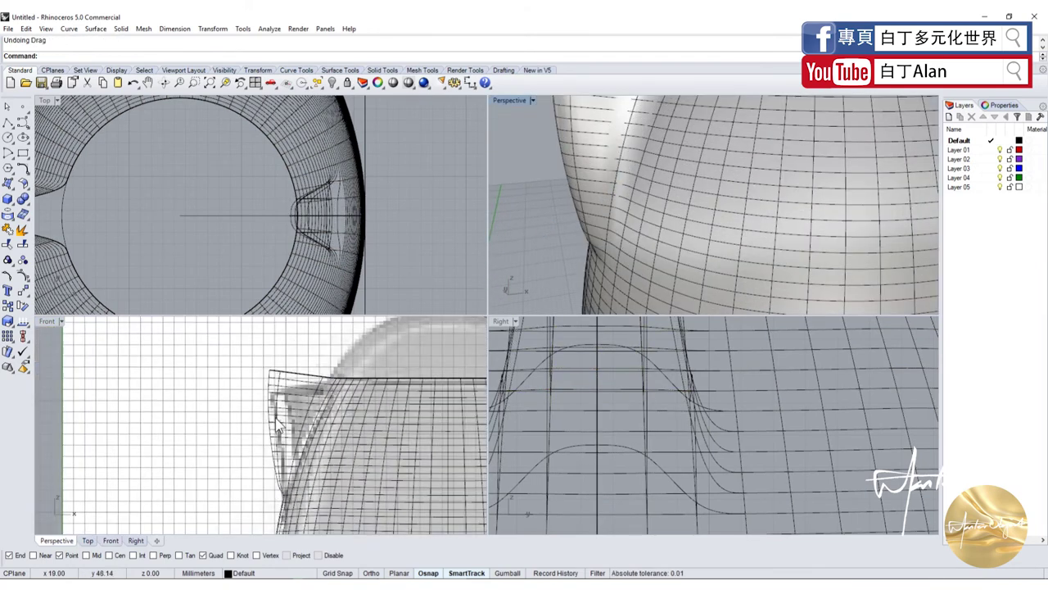
scroll(268, 425, down, 1)
scroll(264, 407, up, 3)
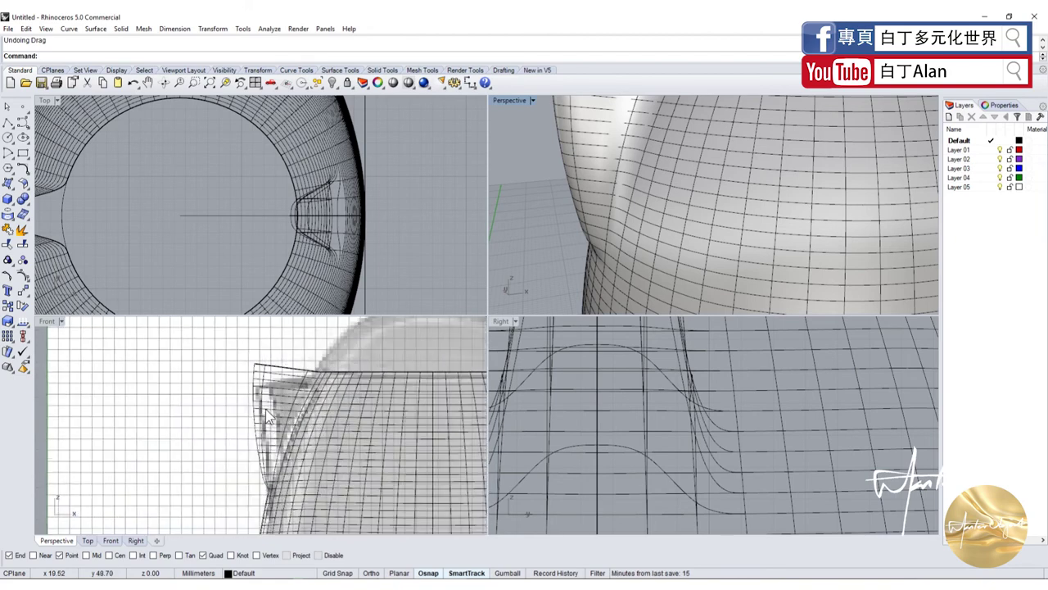
click(23, 122)
Draw a sloping 3-point curve across the top of the spout in Front view
scroll(353, 420, down, 3)
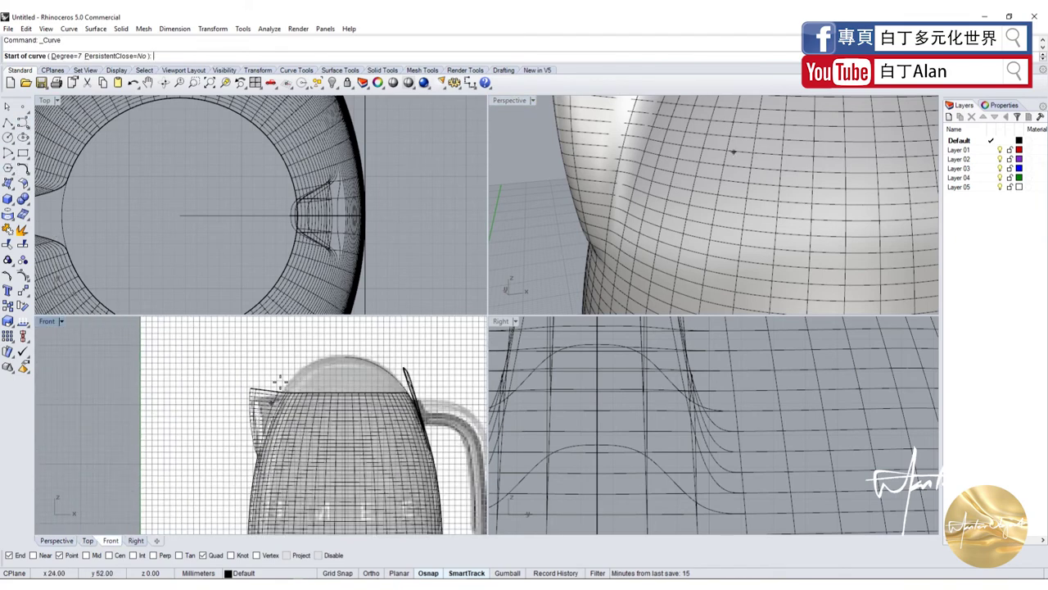
scroll(353, 420, up, 5)
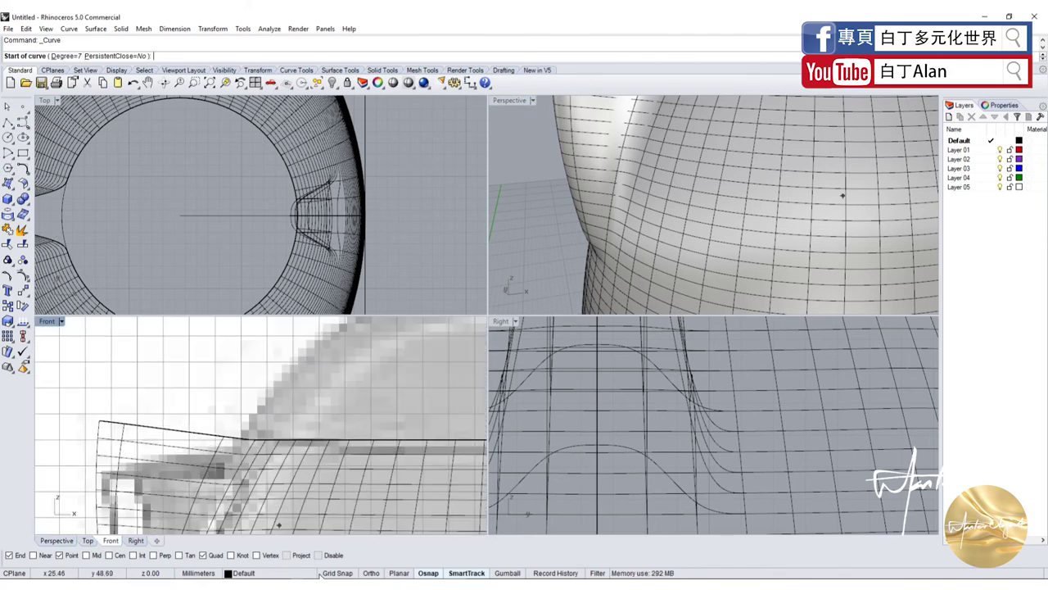
click(344, 424)
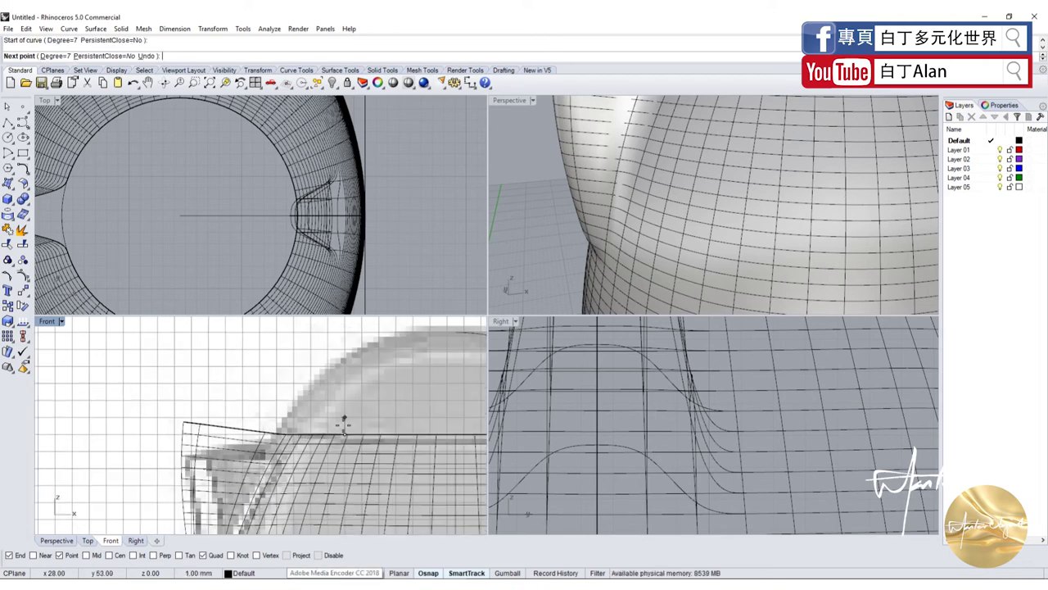
click(244, 439)
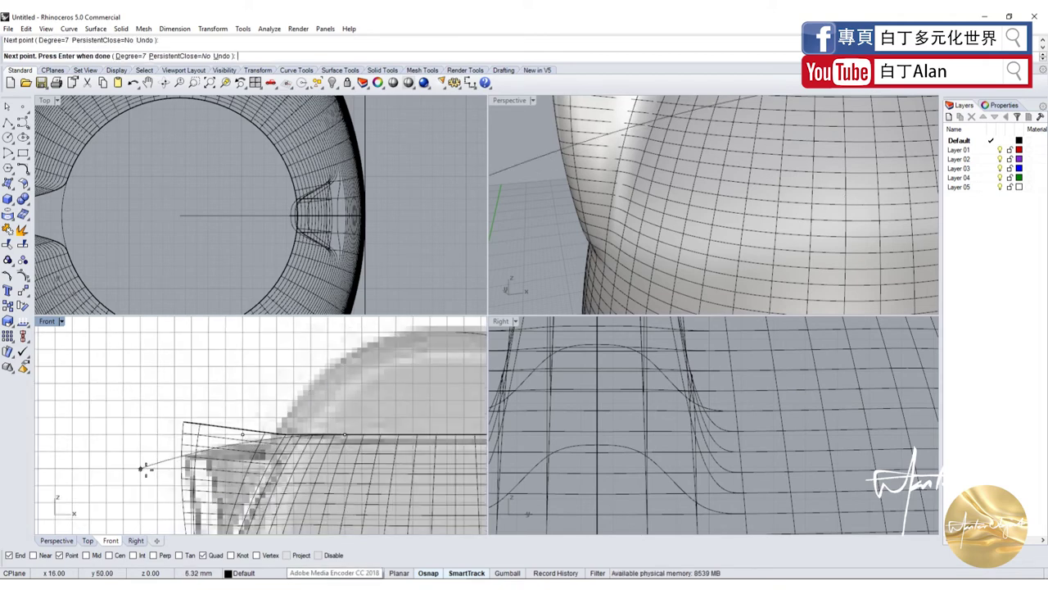
click(163, 457)
key(Return)
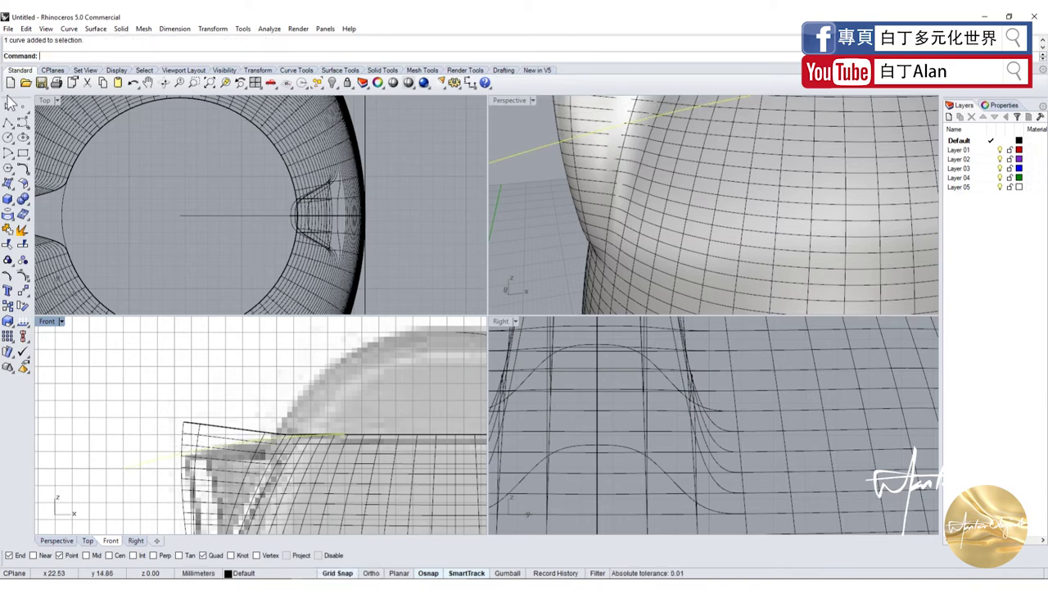
Split the kettle body with the new curve and delete the piece above it
click(8, 123)
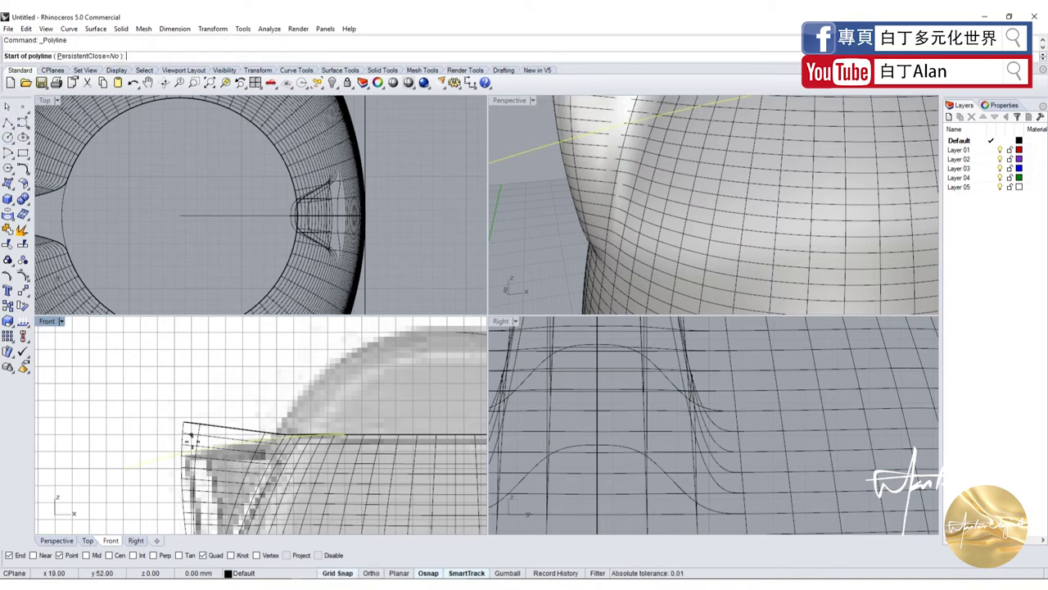
key(Escape)
click(191, 442)
click(23, 245)
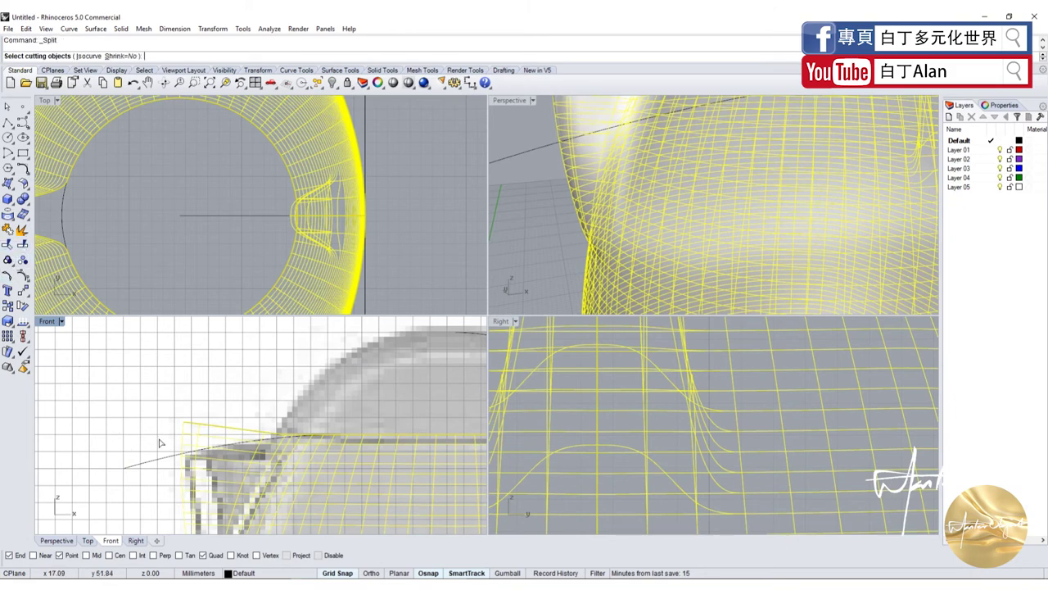
click(159, 462)
key(Return)
click(196, 439)
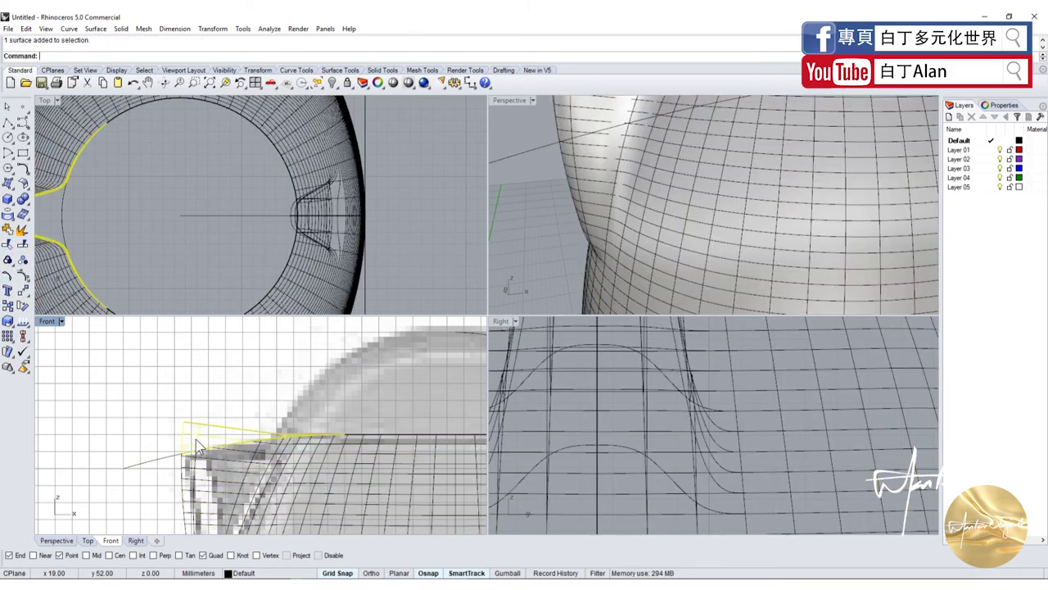
key(Delete)
mouse_move(672, 230)
right_down()
mouse_move(598, 204)
mouse_move(573, 213)
right_up()
scroll(262, 434, down, 3)
scroll(270, 433, up, 2)
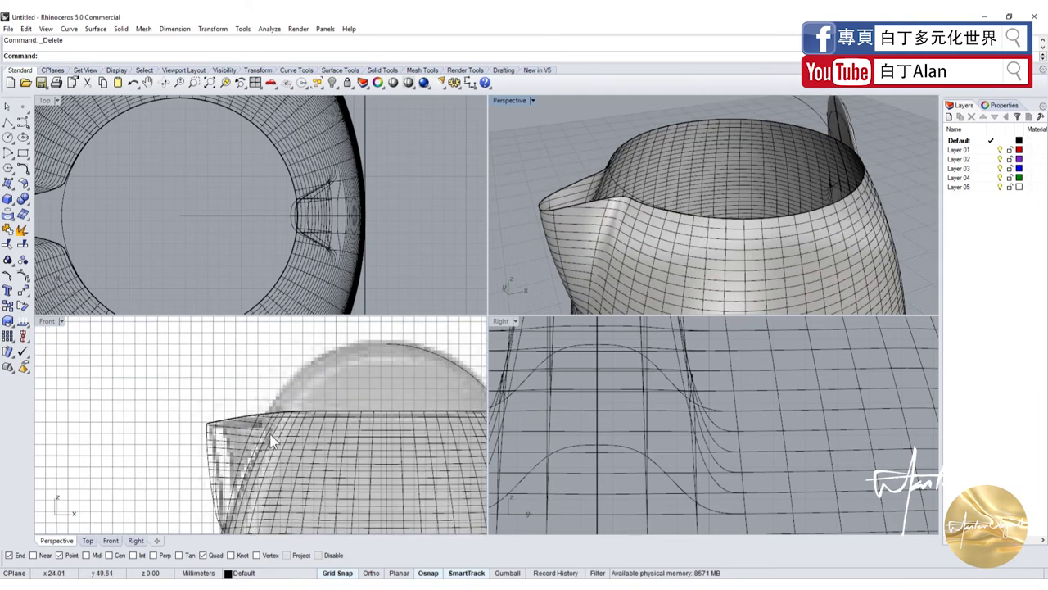
scroll(254, 438, up, 2)
scroll(262, 422, up, 3)
scroll(276, 399, down, 2)
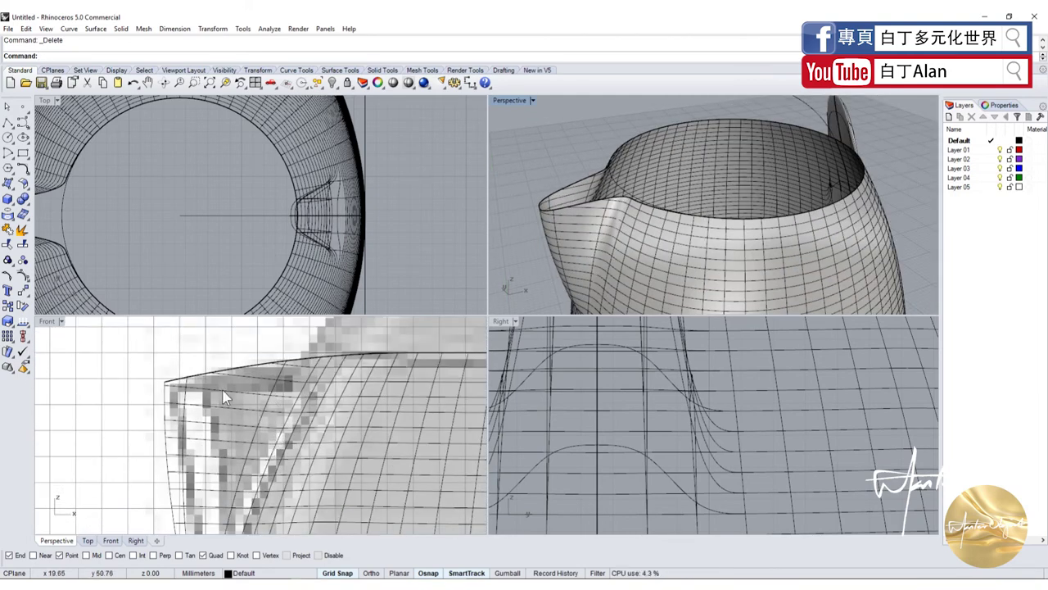
Offset the kettle body outward by 0.2 as a solid shell
scroll(229, 388, down, 2)
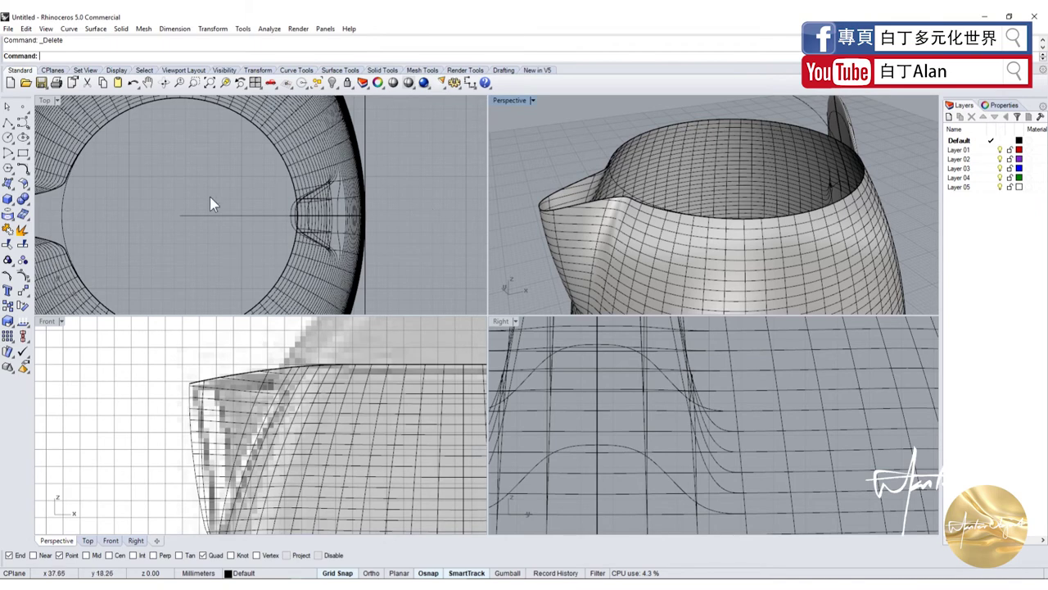
click(25, 185)
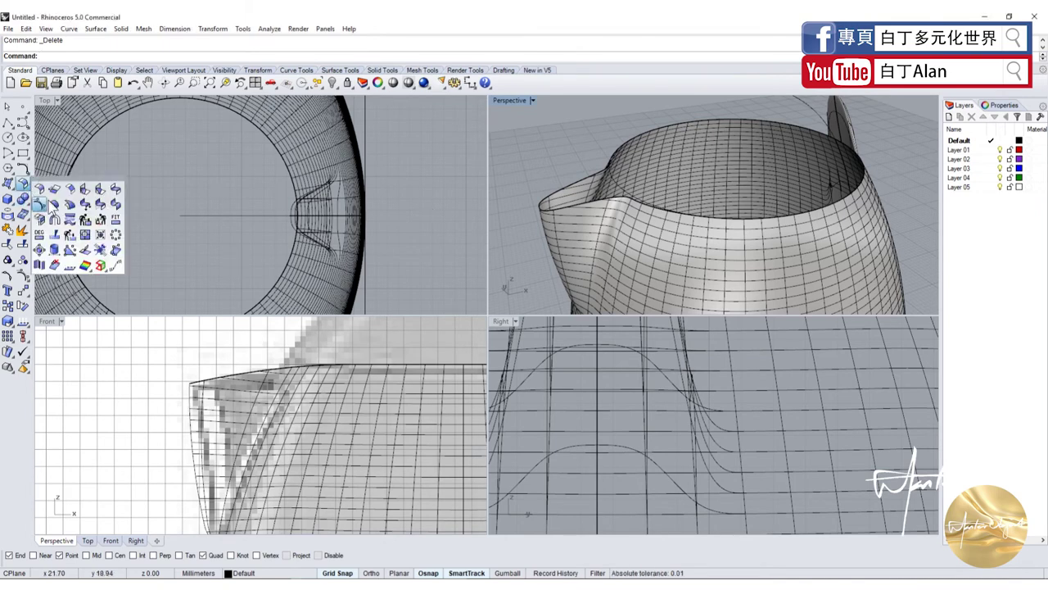
click(56, 204)
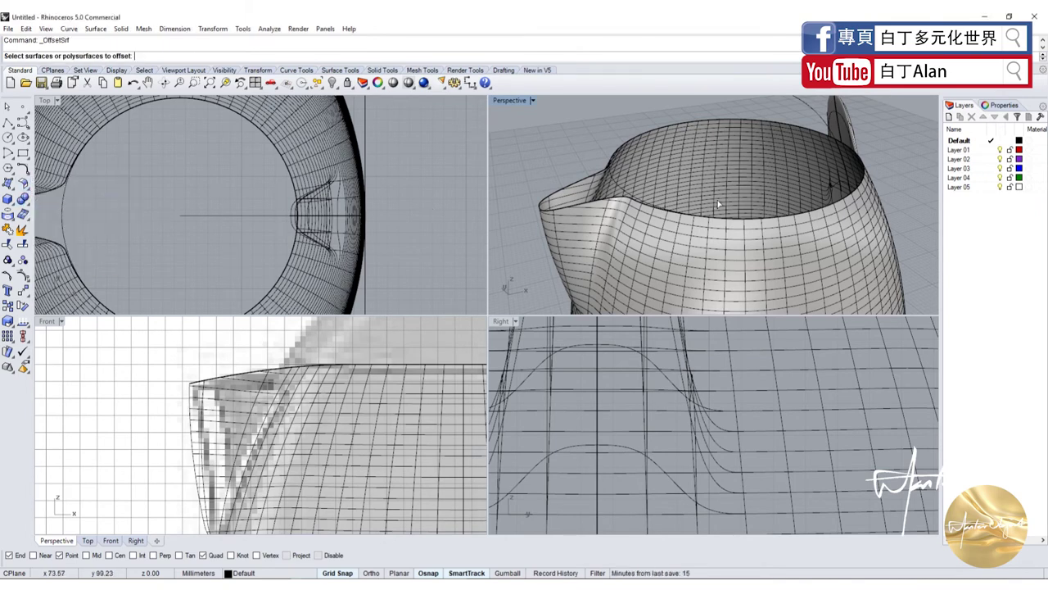
click(647, 242)
key(Return)
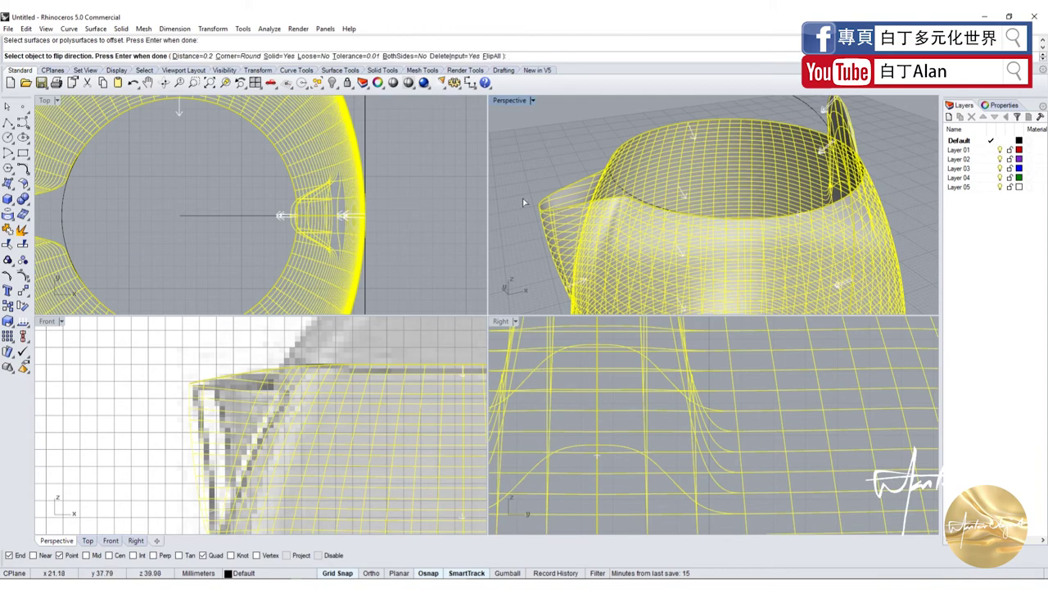
click(346, 221)
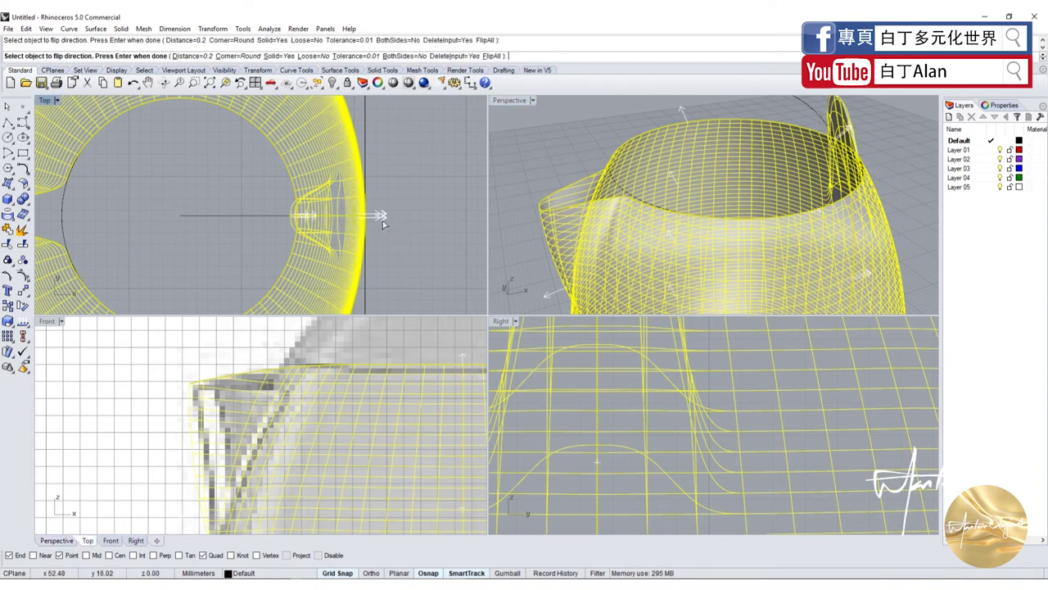
key(Return)
Select the thickened shell to check it, clear the selection, and start a box
scroll(622, 235, up, 5)
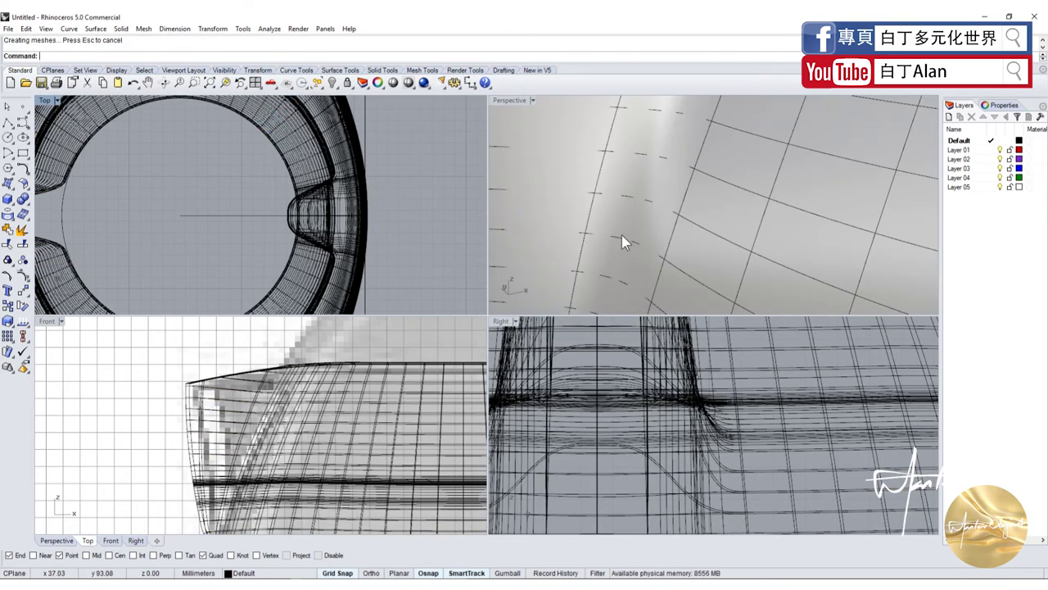
scroll(621, 235, down, 2)
click(562, 241)
click(515, 135)
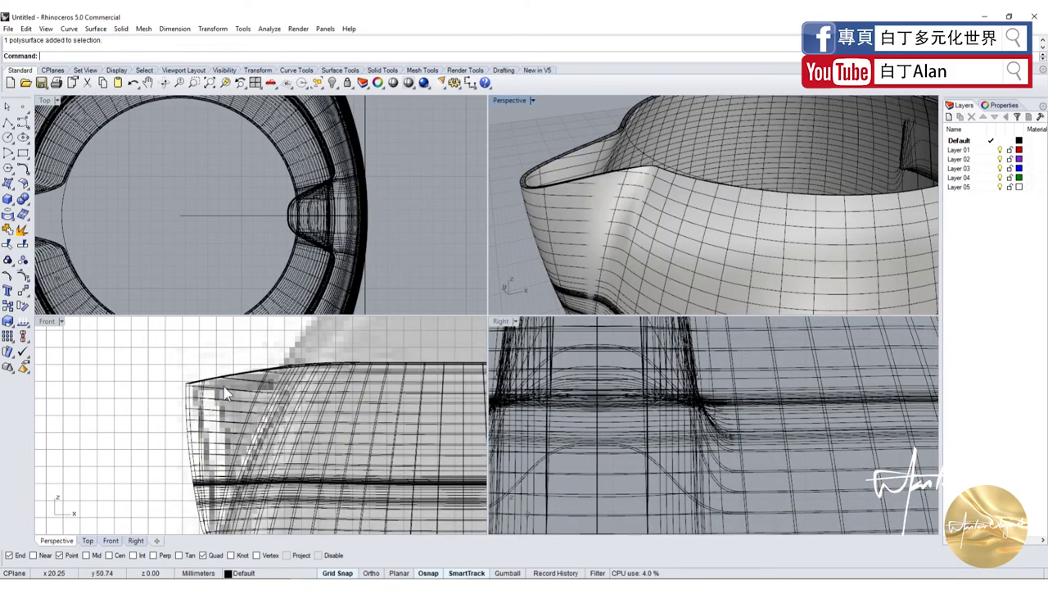
scroll(303, 399, down, 5)
scroll(205, 394, up, 2)
scroll(181, 391, up, 2)
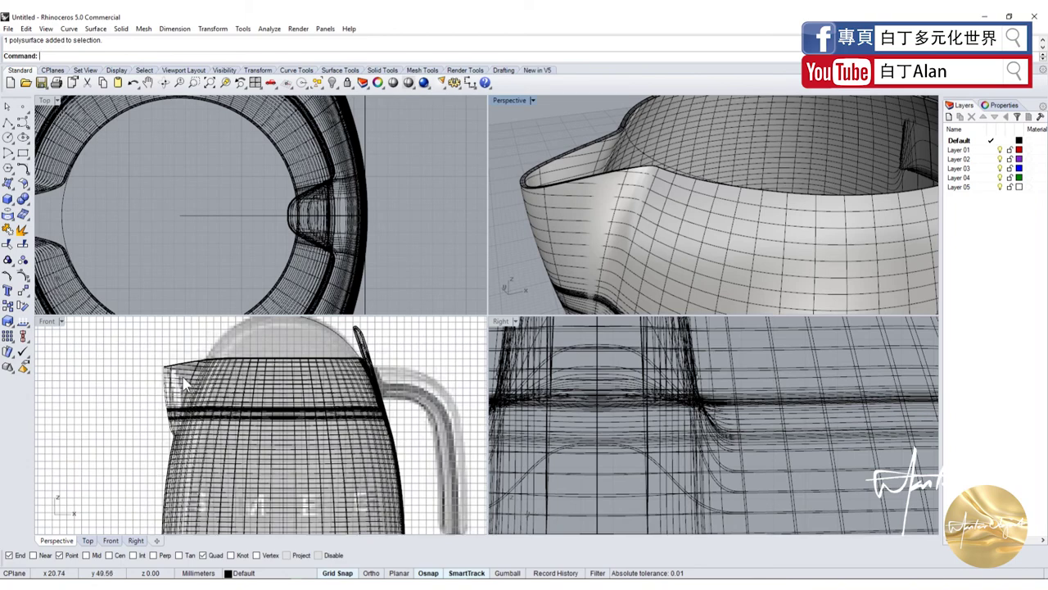
scroll(178, 392, up, 2)
scroll(178, 391, down, 2)
scroll(131, 372, down, 1)
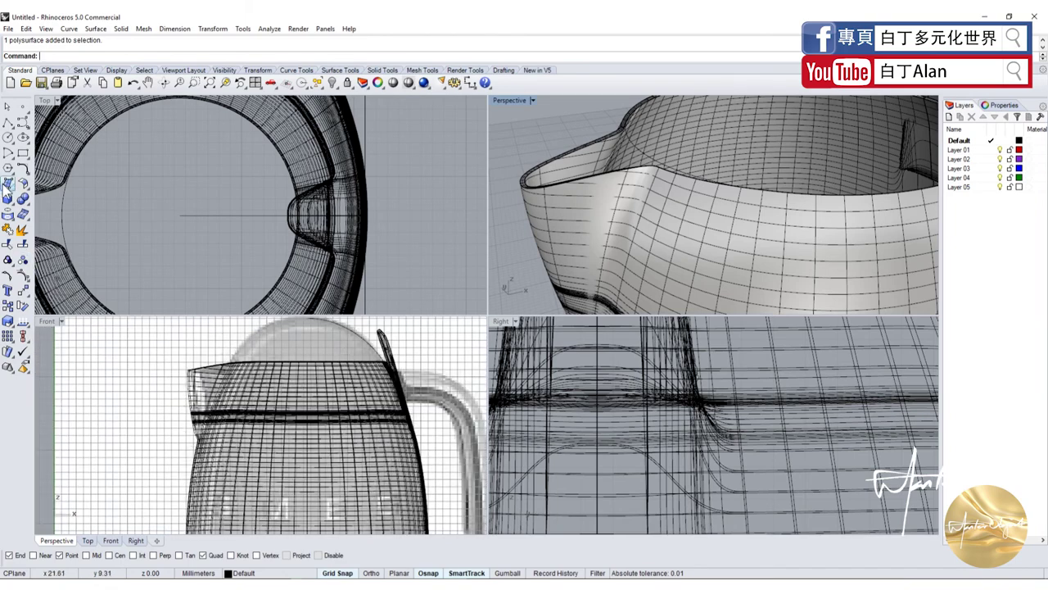
click(7, 184)
Draw a flat box across the kettle's rim in Front view, rising above the top
scroll(172, 375, up, 3)
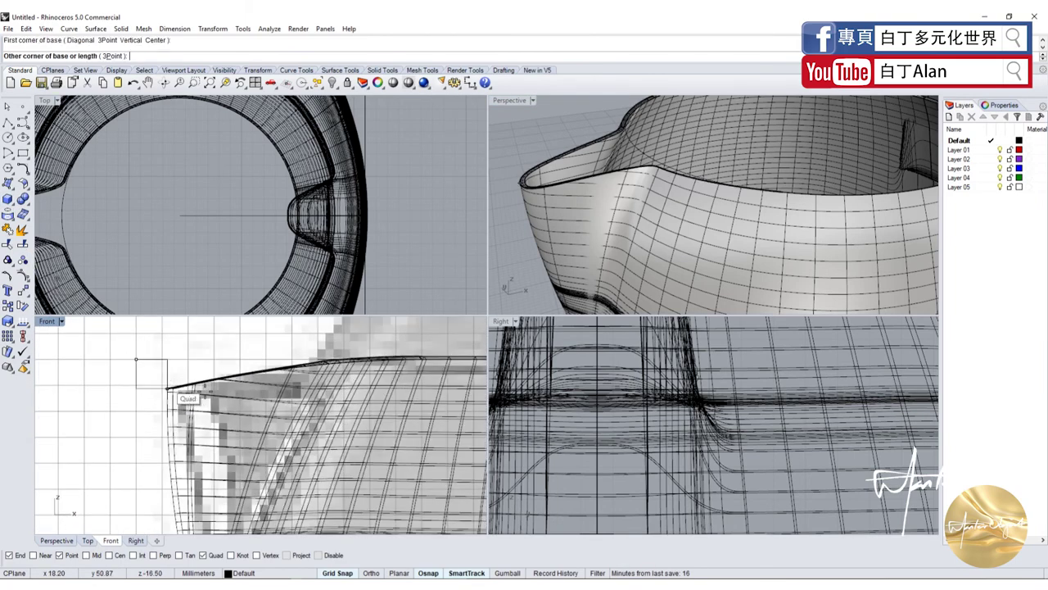
scroll(195, 402, down, 2)
scroll(213, 385, up, 2)
click(158, 393)
key(Escape)
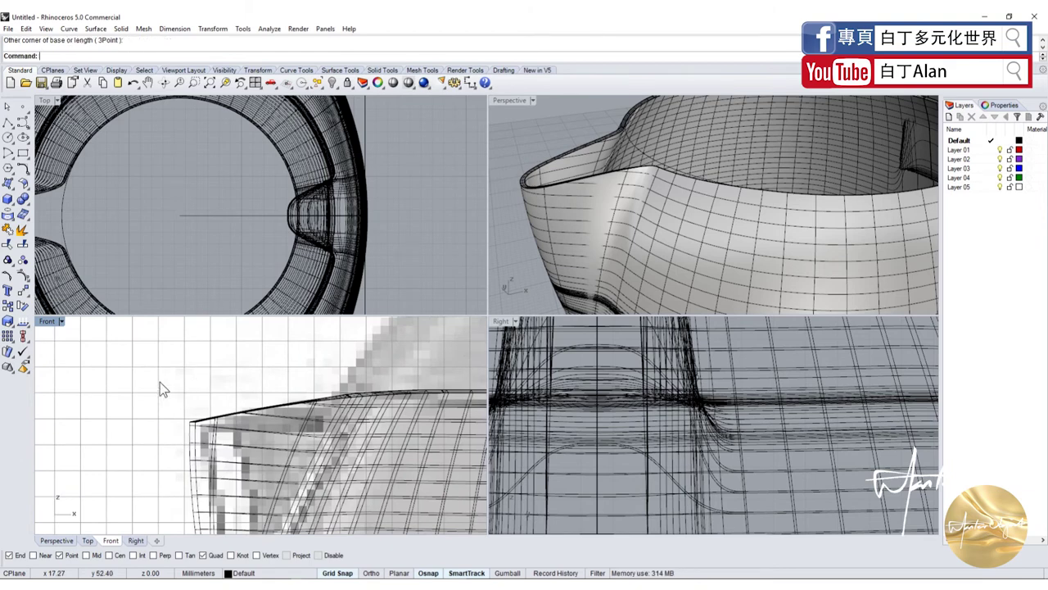
scroll(115, 402, down, 2)
scroll(586, 238, down, 3)
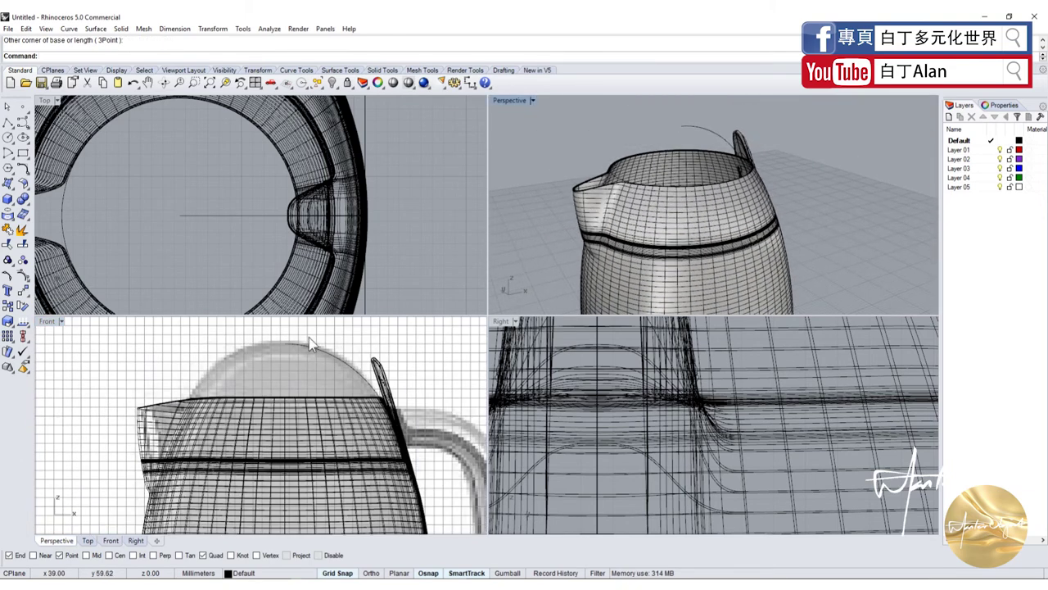
scroll(150, 416, up, 2)
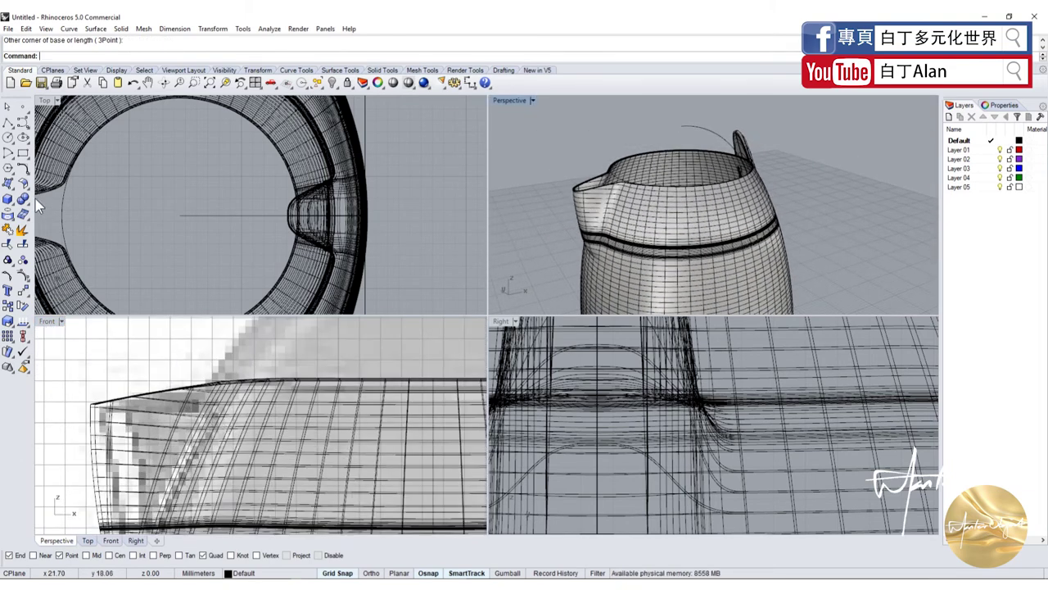
click(7, 199)
scroll(164, 402, down, 2)
click(135, 372)
scroll(228, 404, down, 1)
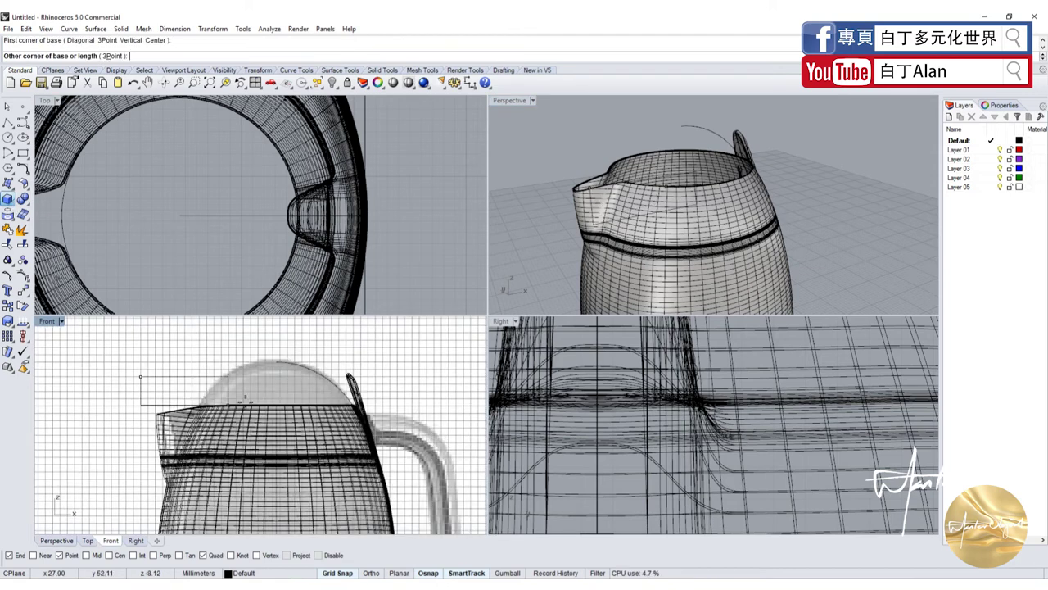
scroll(404, 413, up, 1)
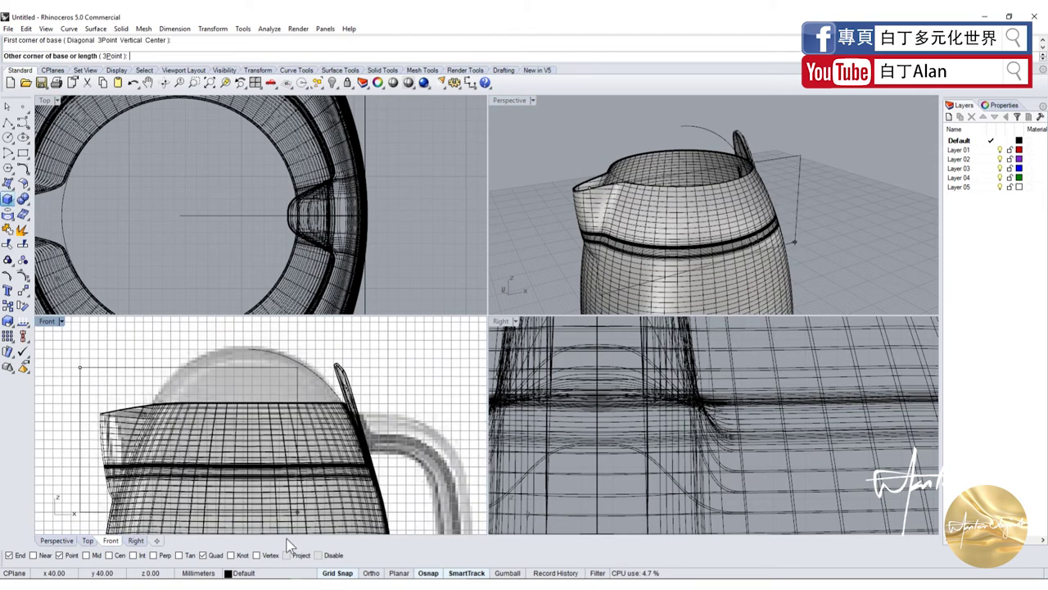
scroll(288, 408, up, 2)
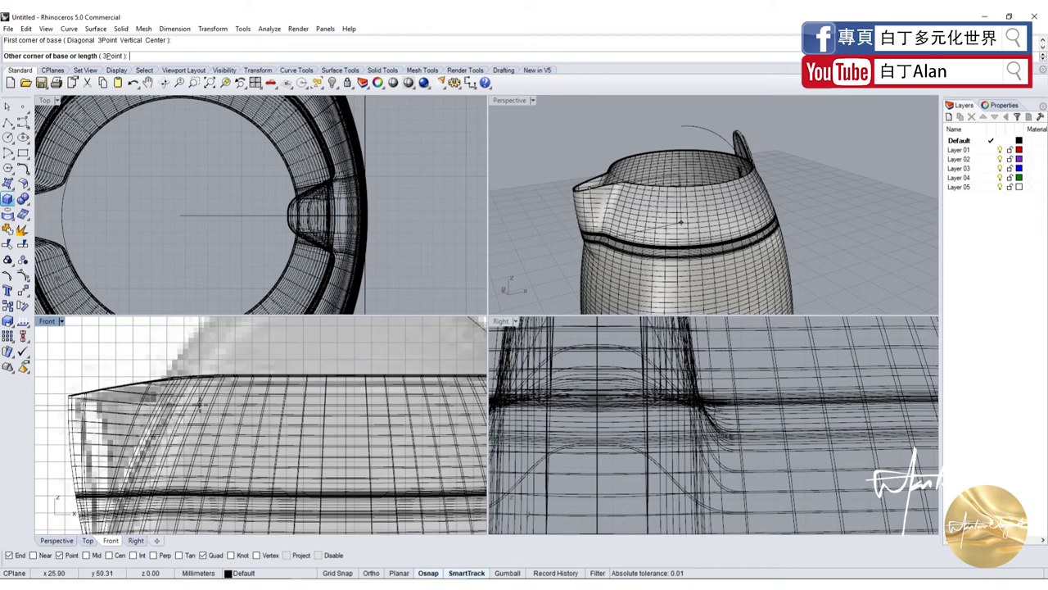
scroll(353, 405, down, 3)
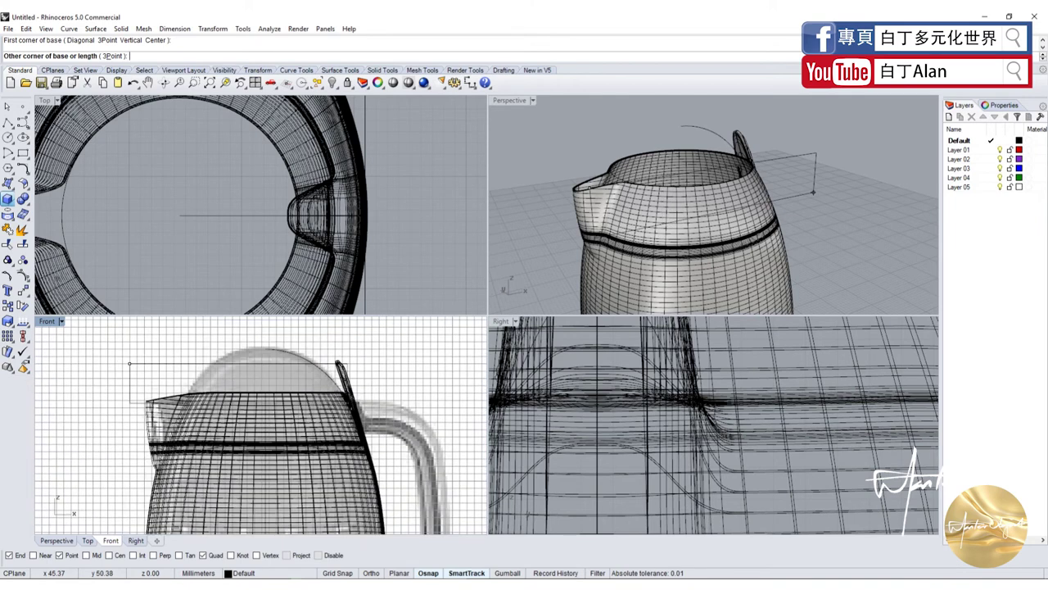
click(407, 403)
scroll(393, 393, down, 1)
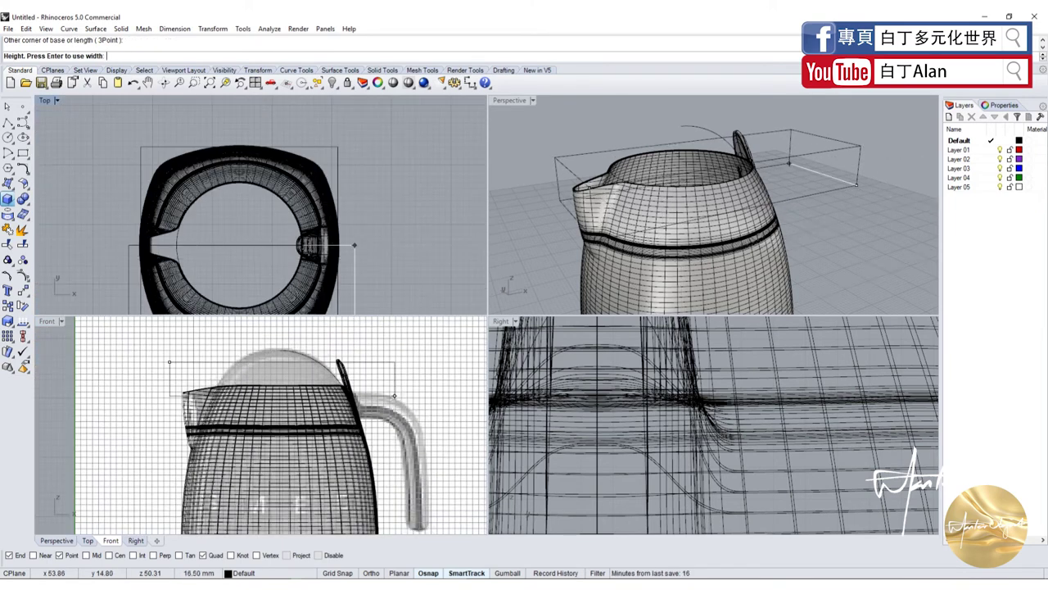
scroll(332, 170, down, 4)
click(333, 169)
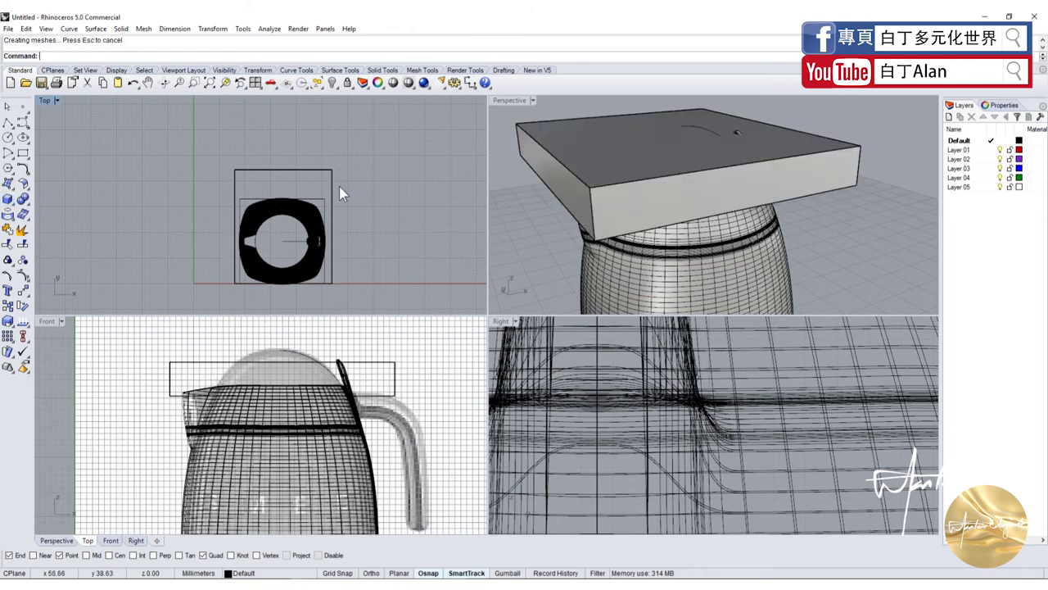
Subtract the box from the kettle body with Boolean Difference
click(711, 238)
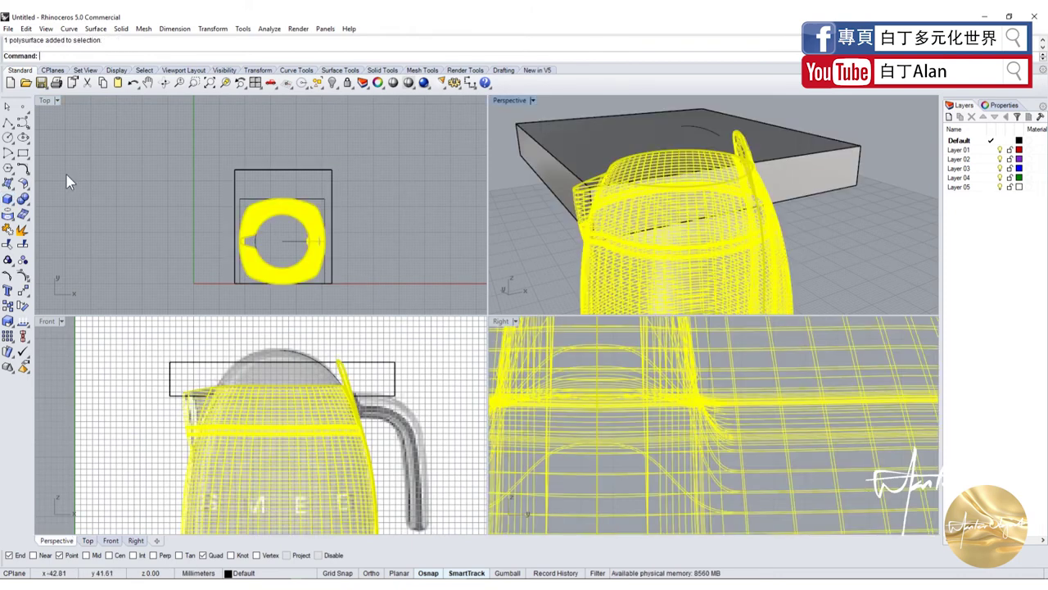
click(27, 207)
click(571, 144)
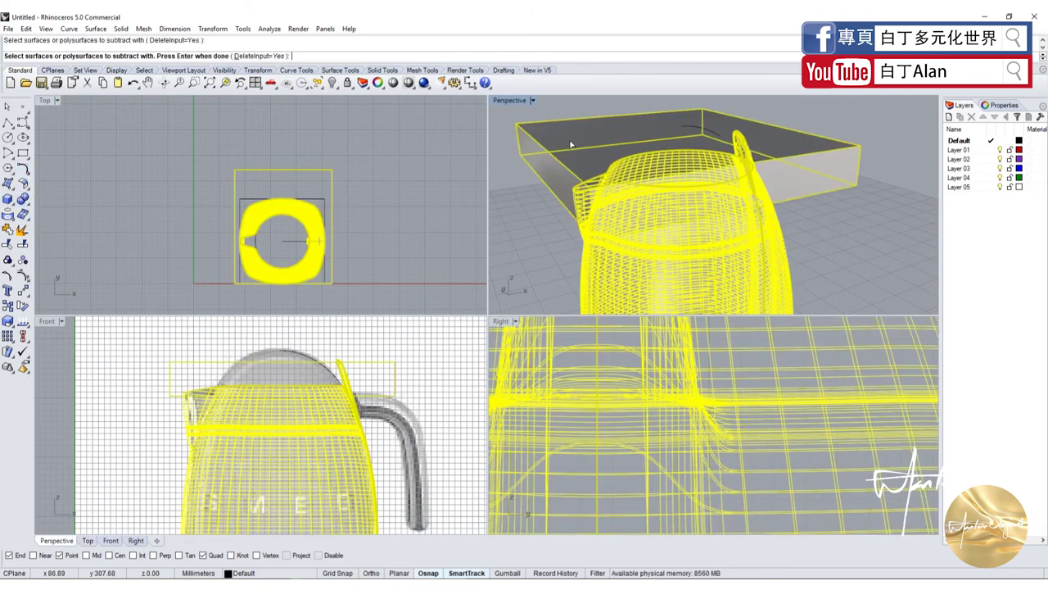
key(Return)
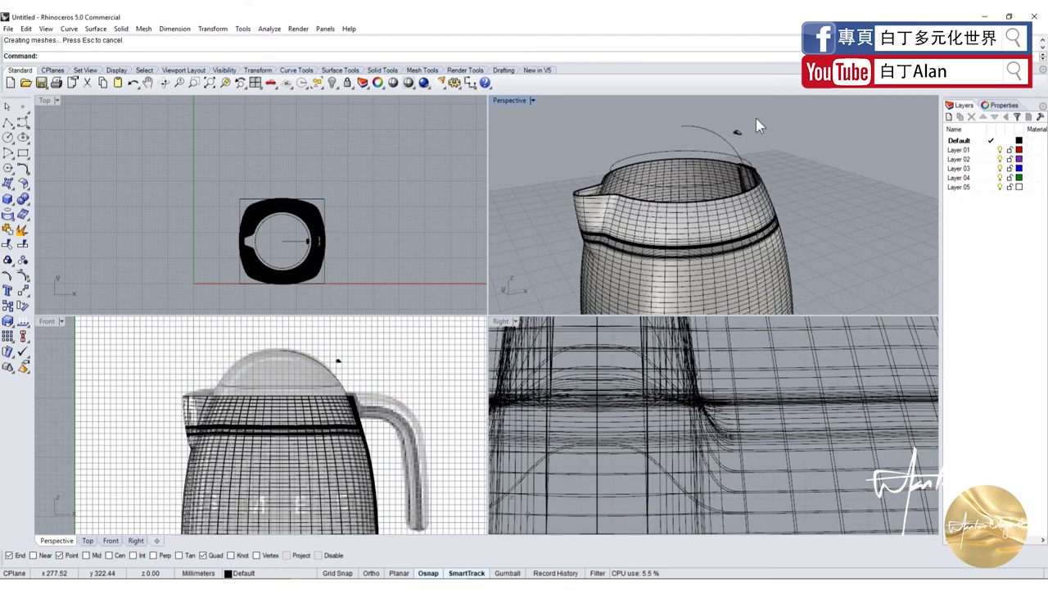
Delete the small leftover polysurface near the top curve
click(737, 131)
key(Delete)
scroll(641, 180, up, 3)
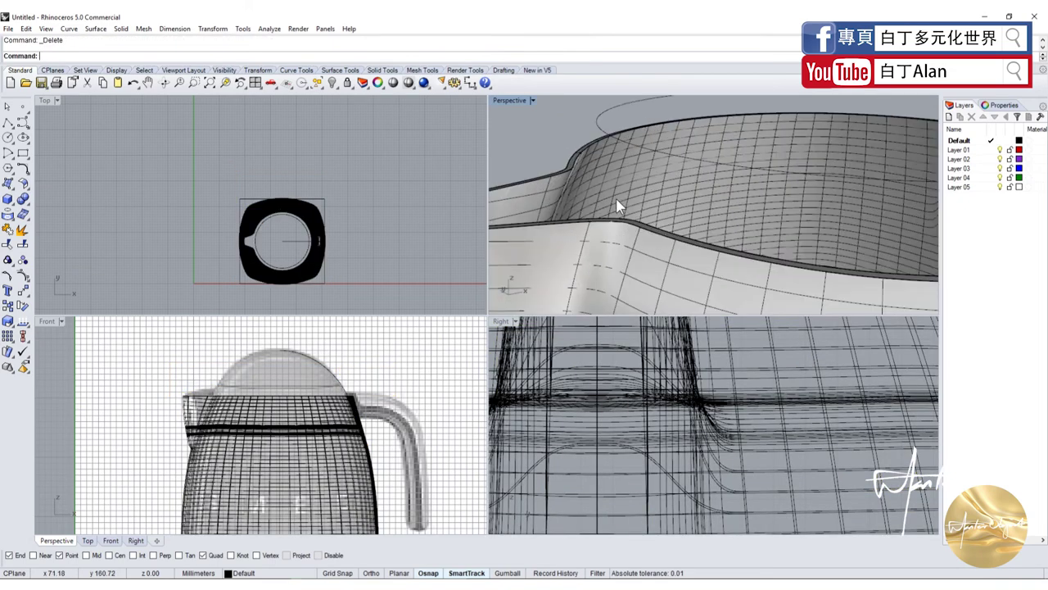
scroll(640, 180, up, 3)
Maximize Perspective, orbit to inspect the rim and handle seam, then restore four viewports
double_click(497, 100)
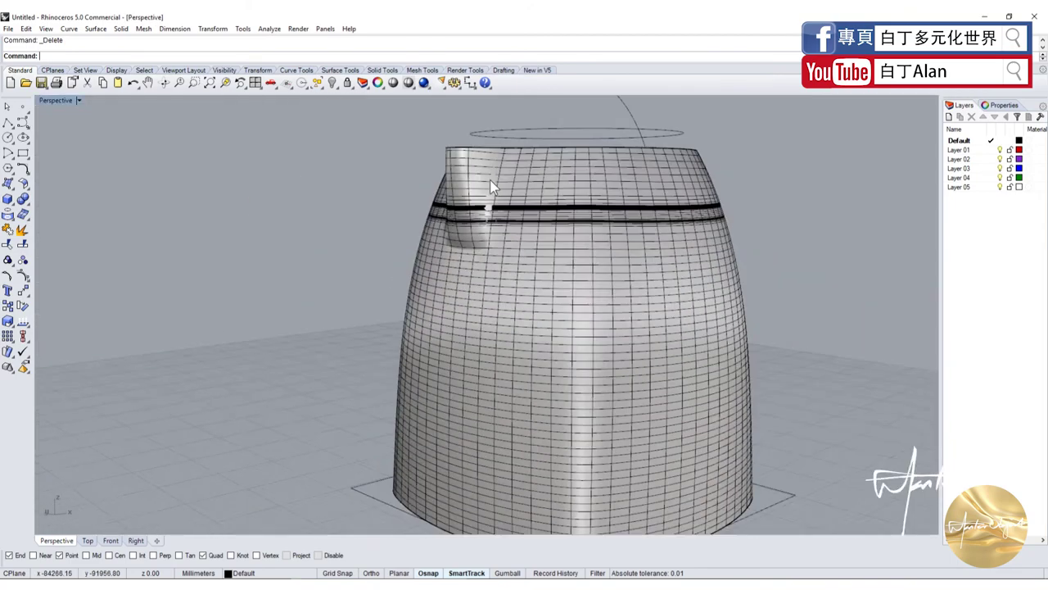
right_drag(490, 180, 516, 233)
scroll(518, 296, up, 2)
scroll(518, 295, down, 2)
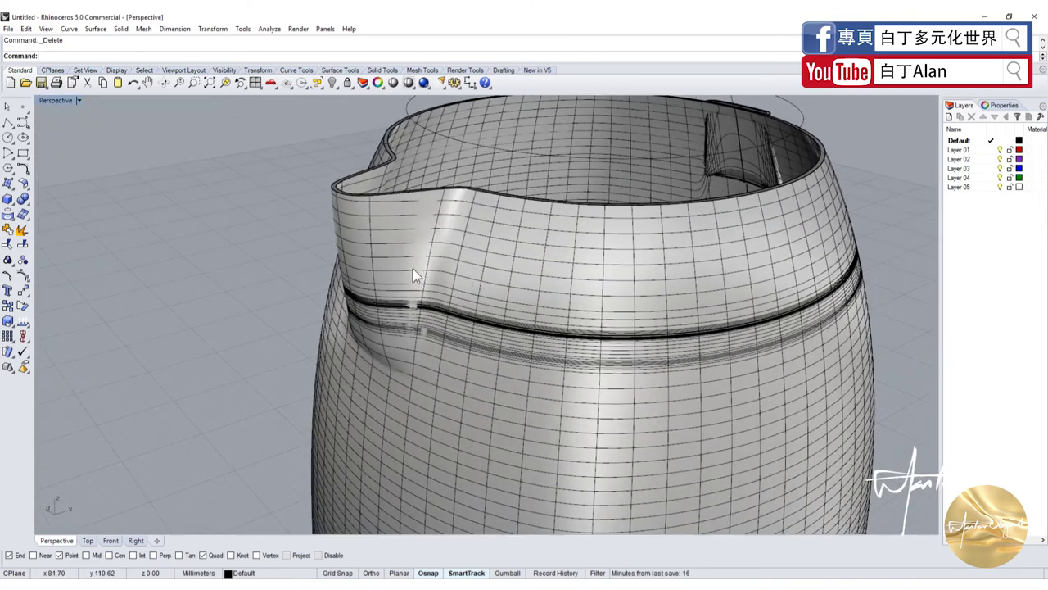
scroll(412, 273, down, 2)
mouse_move(412, 273)
right_down()
mouse_move(301, 276)
mouse_move(254, 262)
mouse_move(645, 265)
right_up()
mouse_move(580, 217)
right_down()
mouse_move(477, 243)
mouse_move(492, 241)
right_up()
scroll(538, 243, down, 3)
scroll(536, 278, up, 5)
right_drag(537, 279, 534, 270)
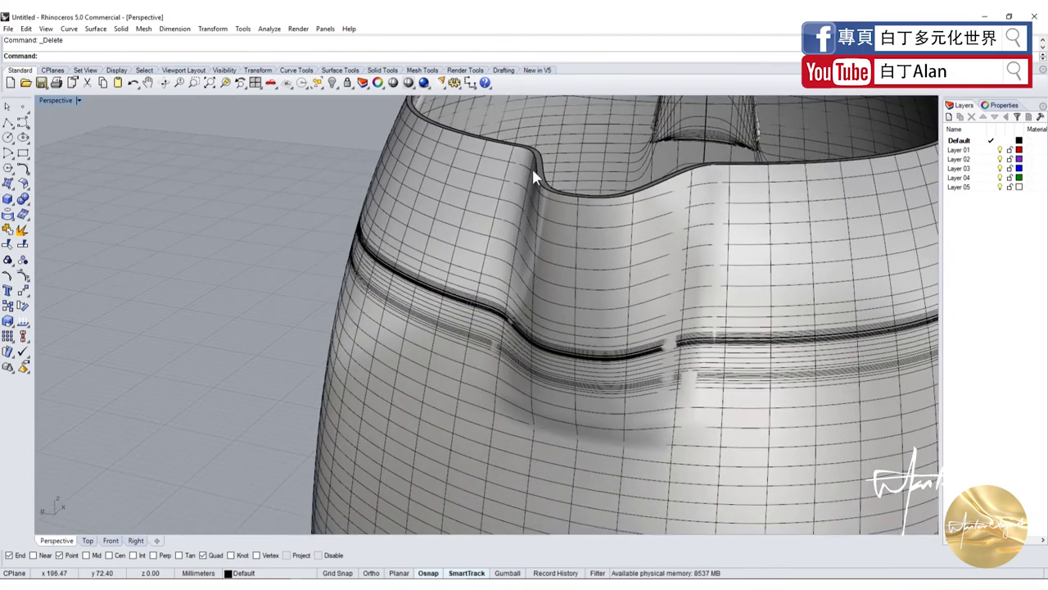
double_click(53, 100)
scroll(205, 434, up, 2)
scroll(205, 434, up, 3)
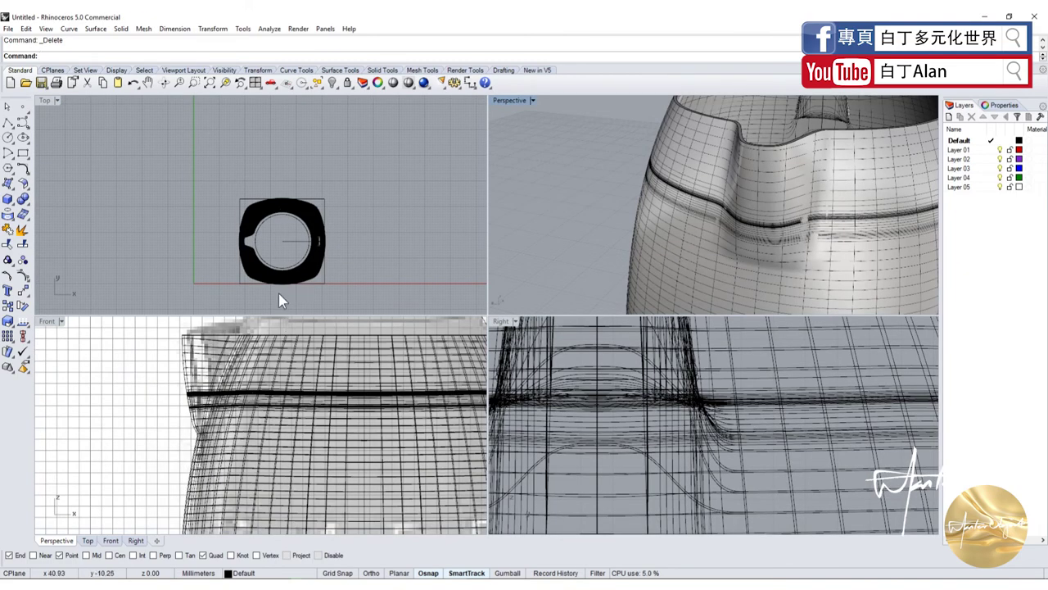
scroll(279, 293, up, 5)
scroll(251, 244, up, 2)
scroll(233, 197, up, 2)
scroll(245, 205, up, 1)
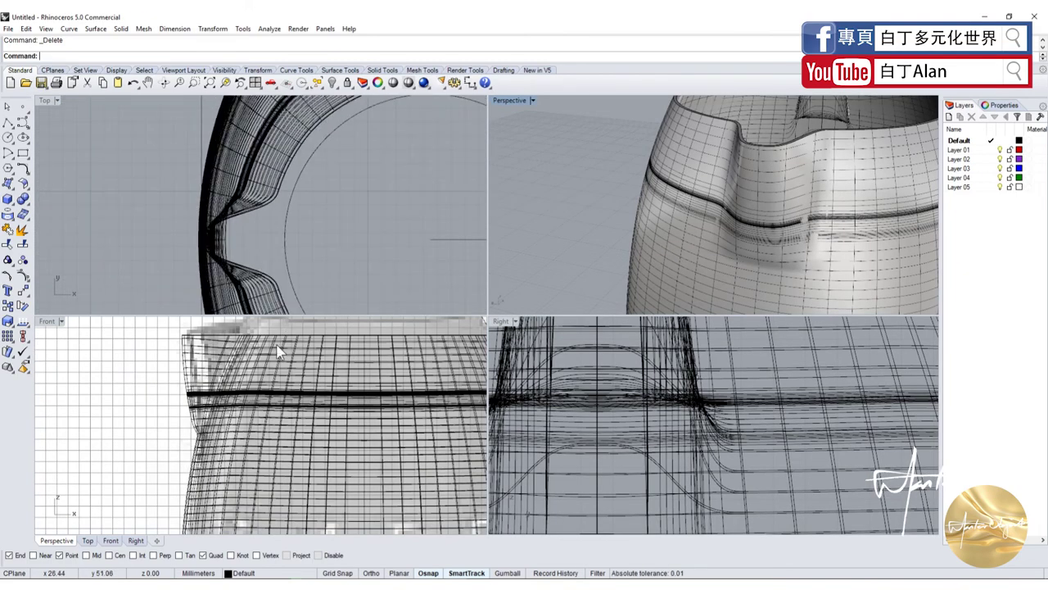
scroll(278, 405, down, 3)
Draw a tall ellipse centred on the rim line in the Right view
click(23, 170)
scroll(284, 366, down, 3)
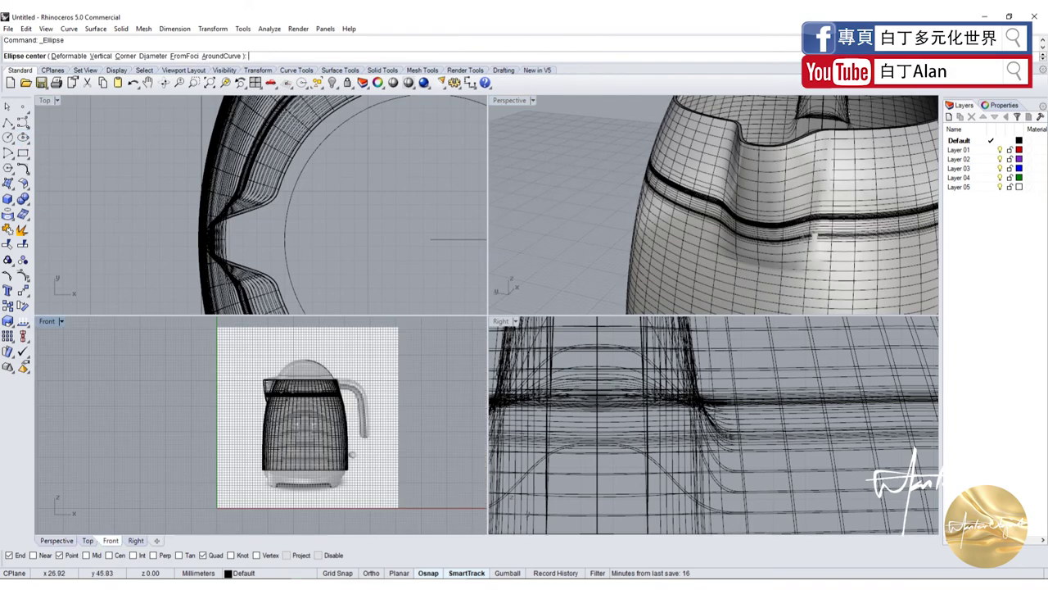
scroll(630, 397, down, 2)
scroll(638, 402, down, 2)
scroll(639, 402, up, 3)
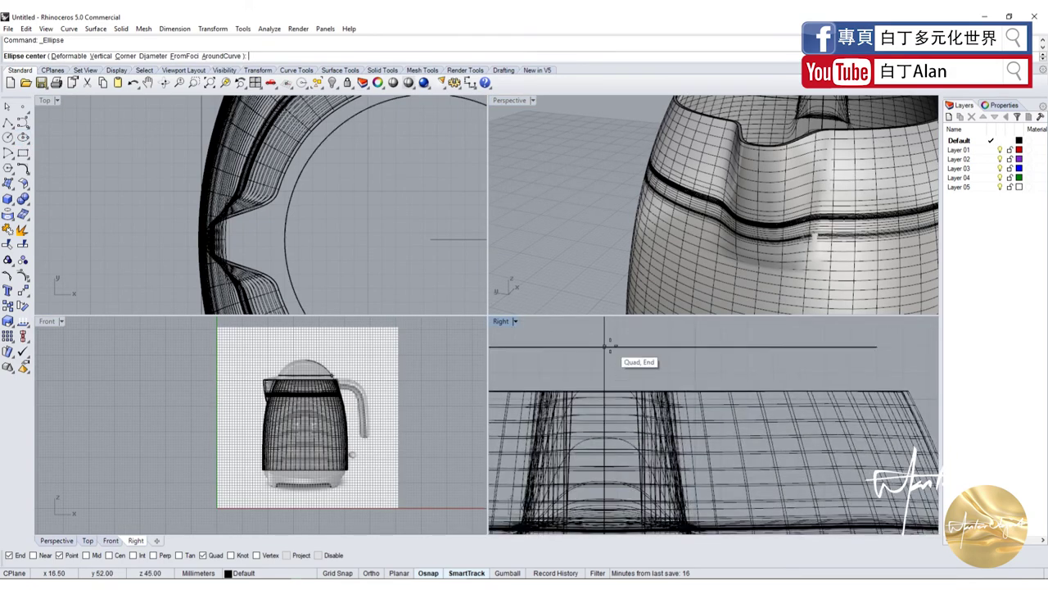
click(604, 346)
click(719, 345)
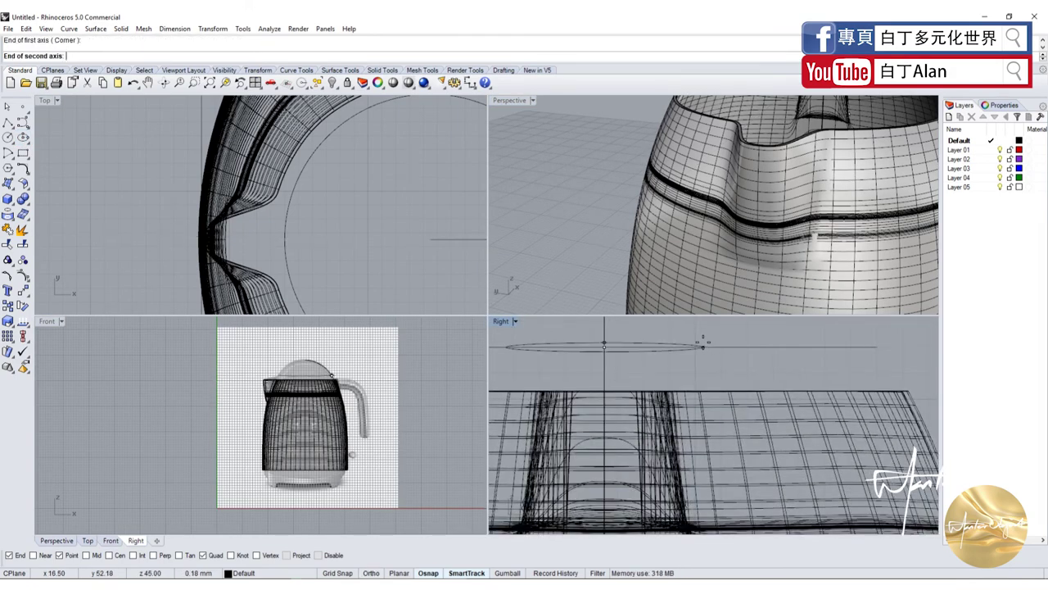
scroll(688, 369, down, 2)
scroll(688, 368, down, 2)
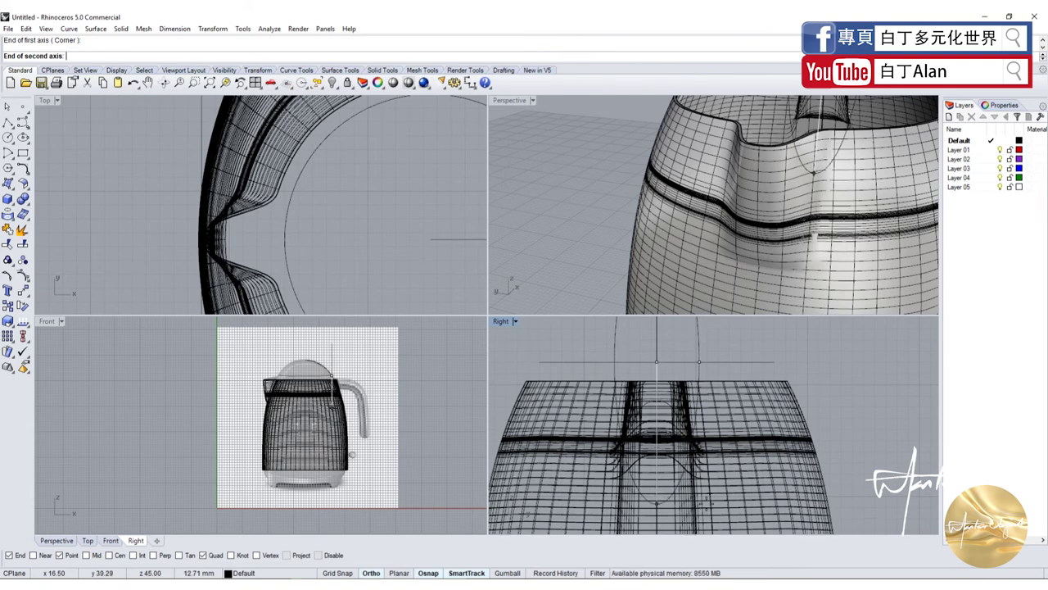
scroll(697, 364, down, 2)
scroll(696, 414, down, 1)
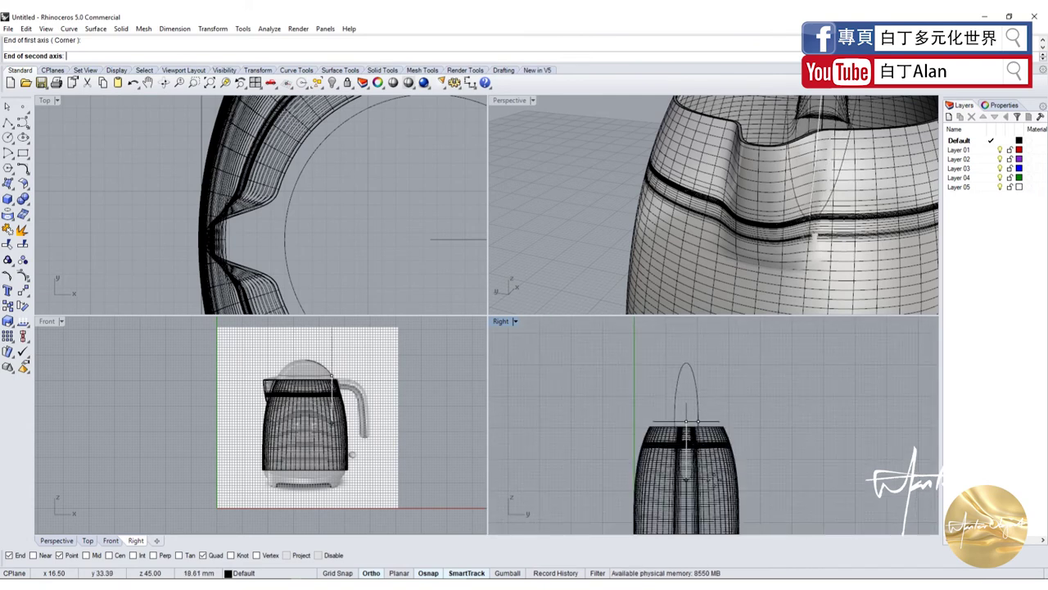
click(686, 363)
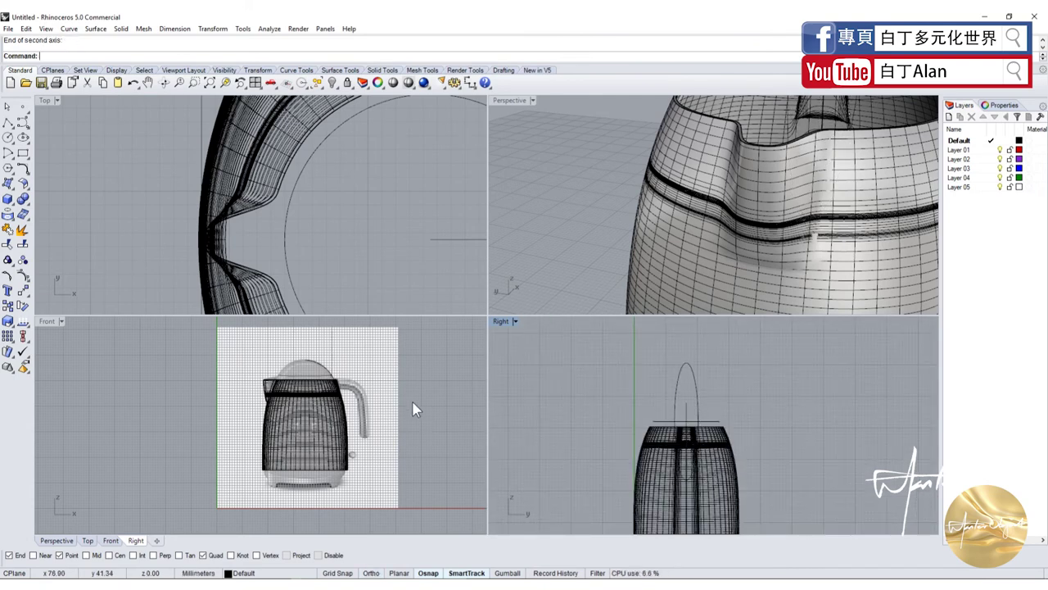
Scale the ellipse wider, move it left over the spout, and start Extrude Curve
click(678, 404)
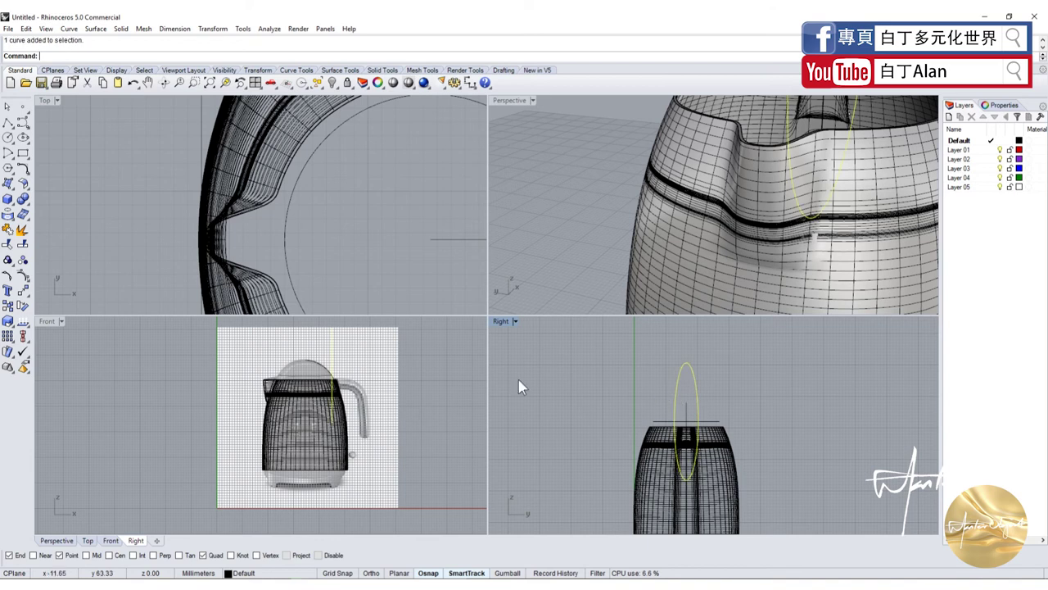
click(8, 321)
click(686, 363)
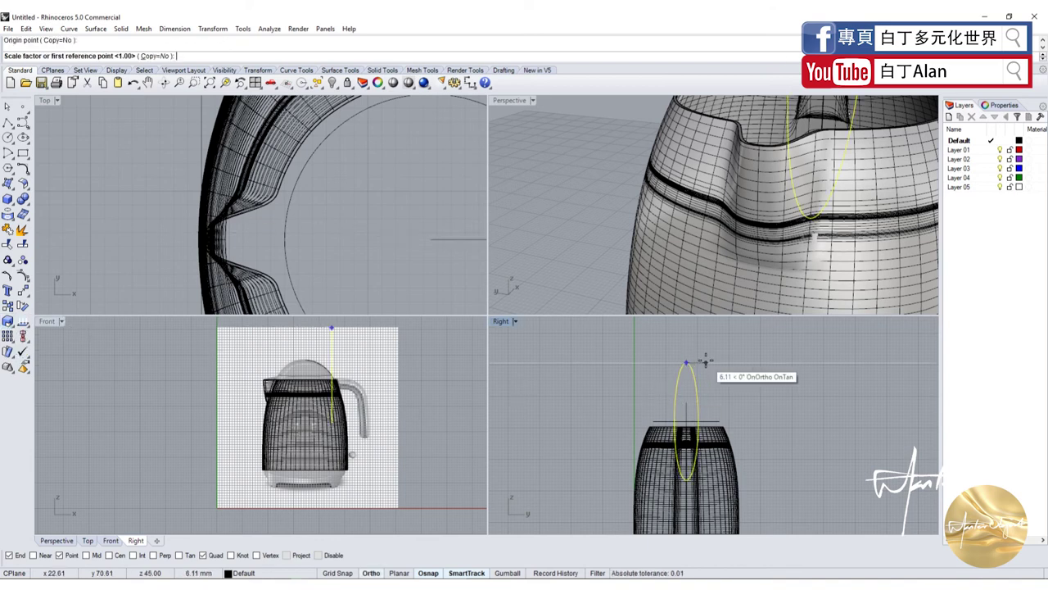
click(705, 361)
click(723, 359)
scroll(769, 235, down, 5)
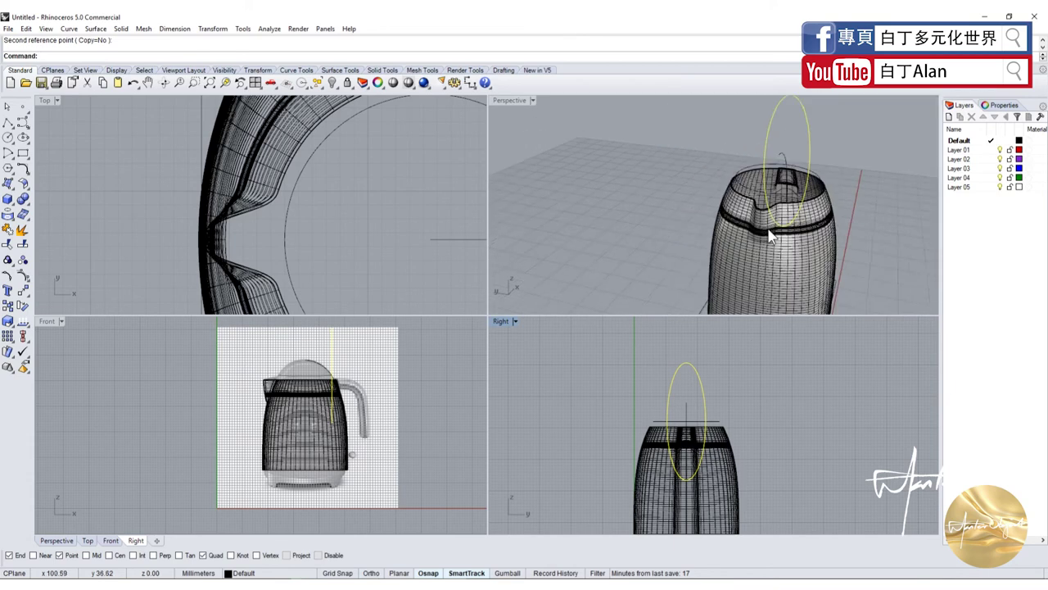
scroll(769, 235, up, 4)
drag(802, 147, 766, 147)
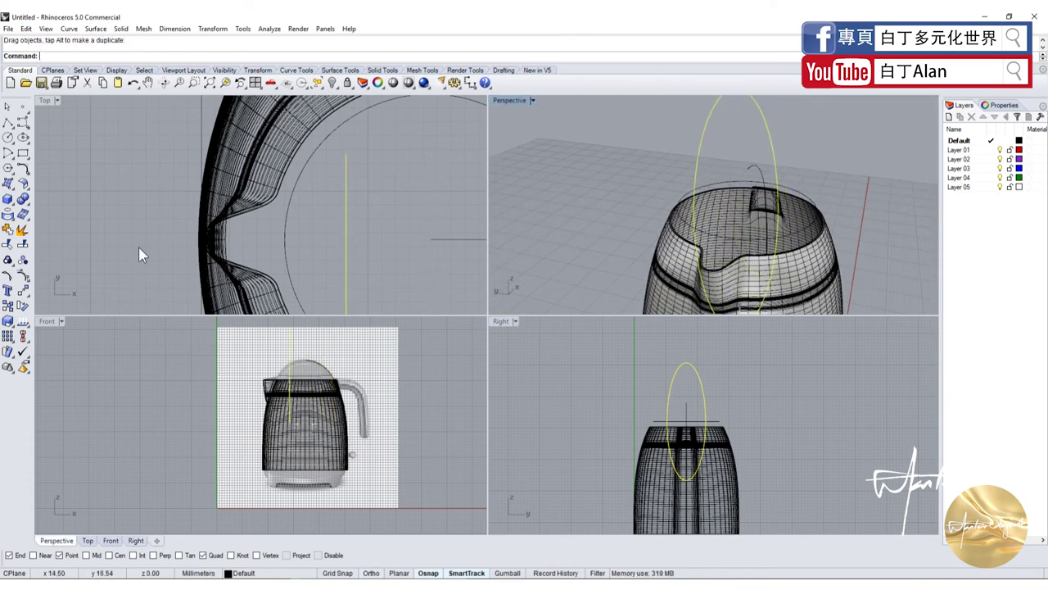
scroll(138, 255, down, 4)
drag(343, 185, 238, 198)
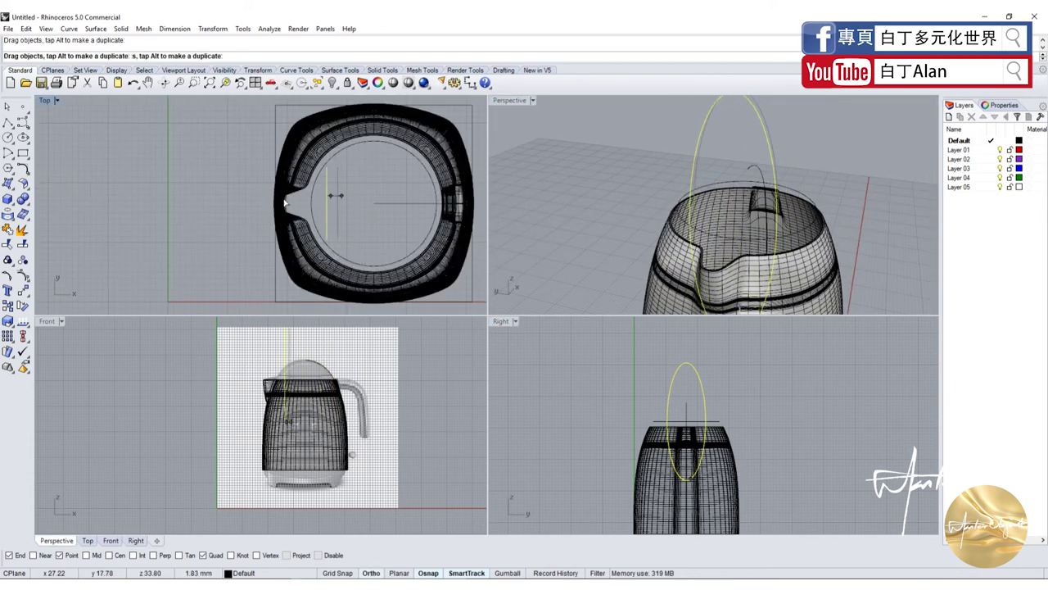
click(8, 215)
click(47, 229)
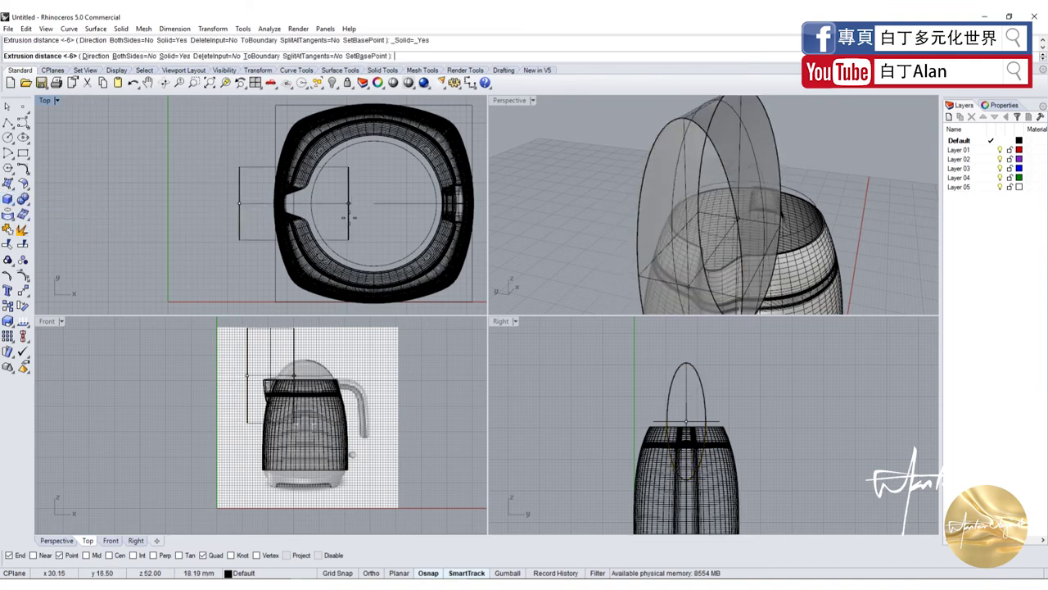
Finish the elliptical extrusion, intersect it with the kettle body, and show hidden objects
click(364, 217)
click(800, 261)
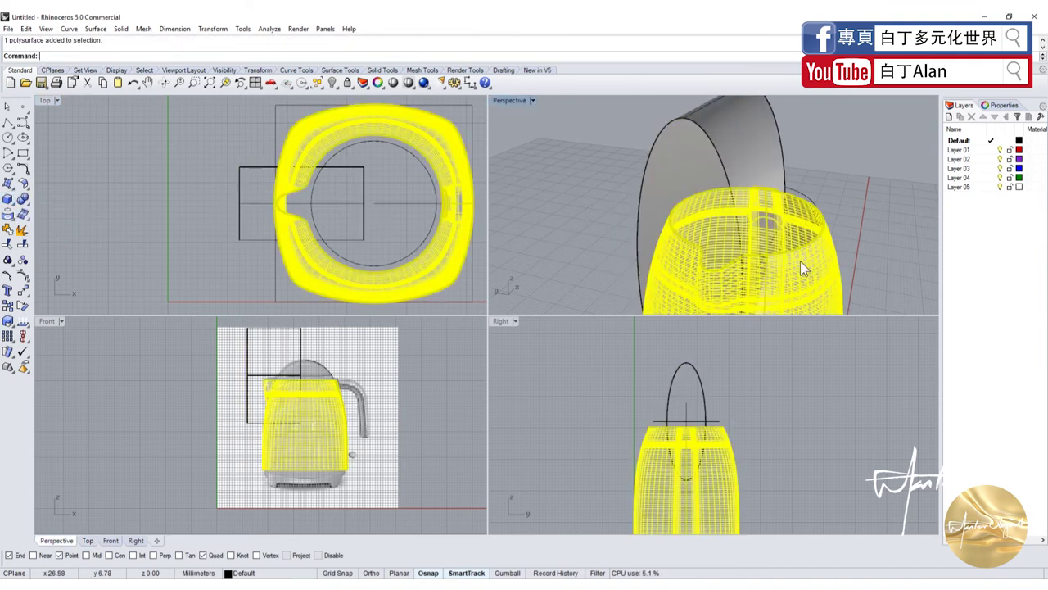
click(23, 199)
click(54, 204)
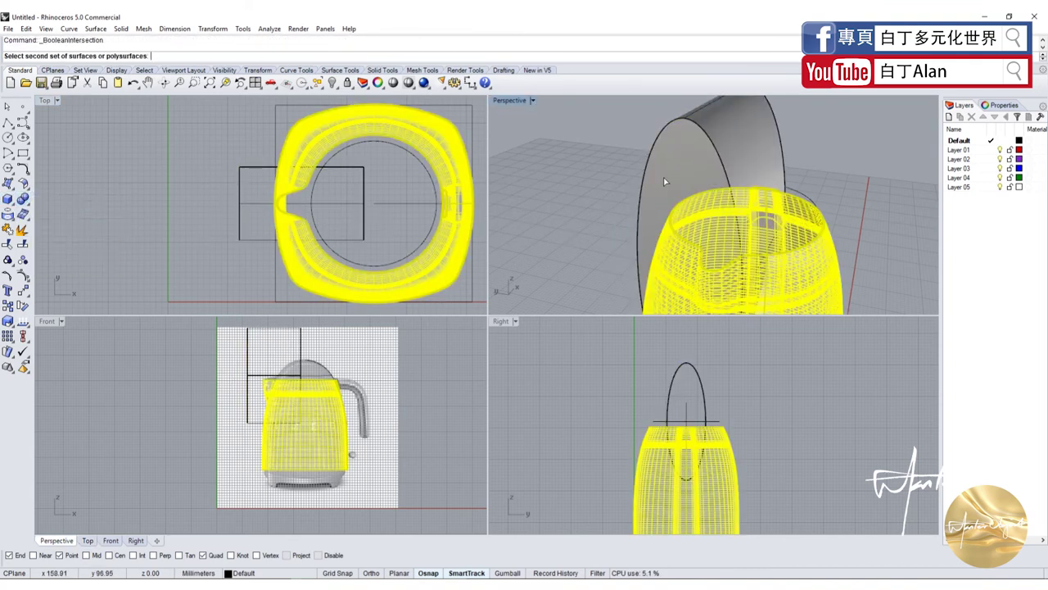
click(685, 115)
right_click(685, 110)
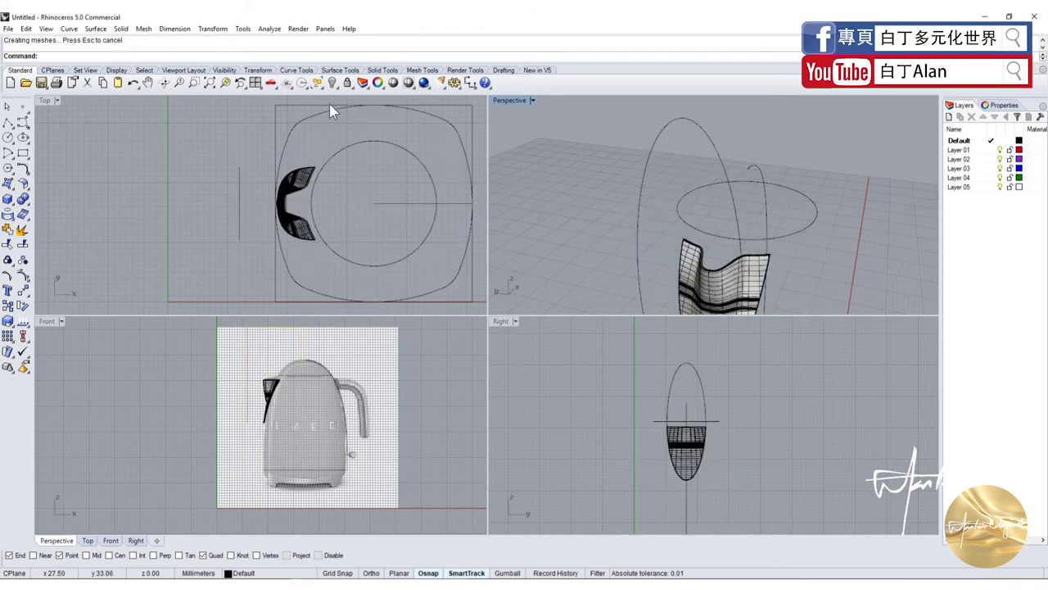
right_click(333, 83)
double_click(506, 100)
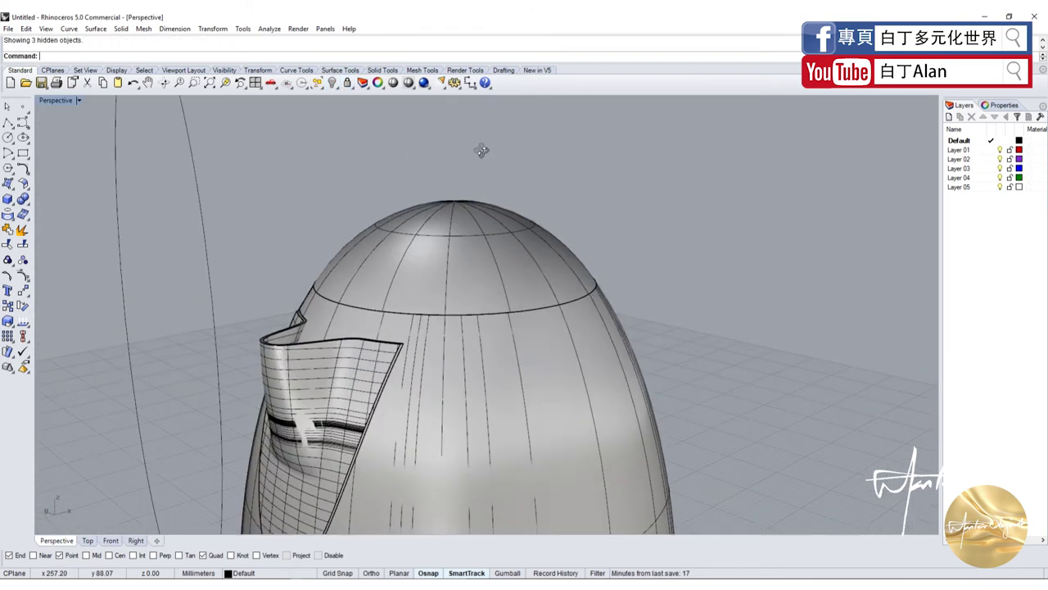
mouse_move(480, 153)
right_down()
mouse_move(422, 289)
mouse_move(366, 294)
mouse_move(382, 323)
mouse_move(484, 233)
right_up()
scroll(411, 300, up, 3)
scroll(411, 292, down, 3)
scroll(459, 295, down, 5)
scroll(405, 298, up, 8)
scroll(495, 227, up, 5)
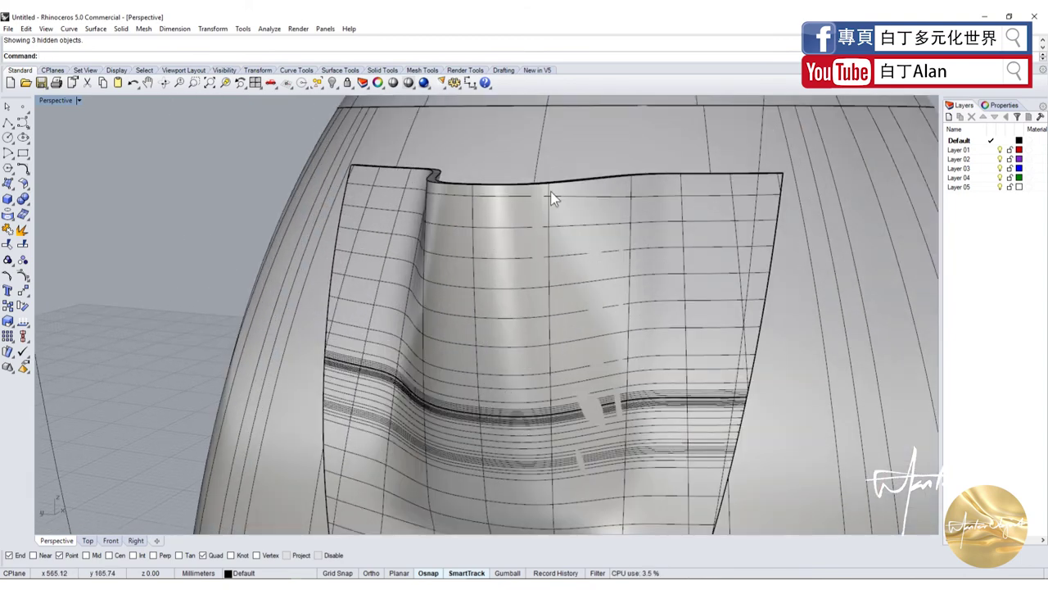
scroll(447, 291, down, 5)
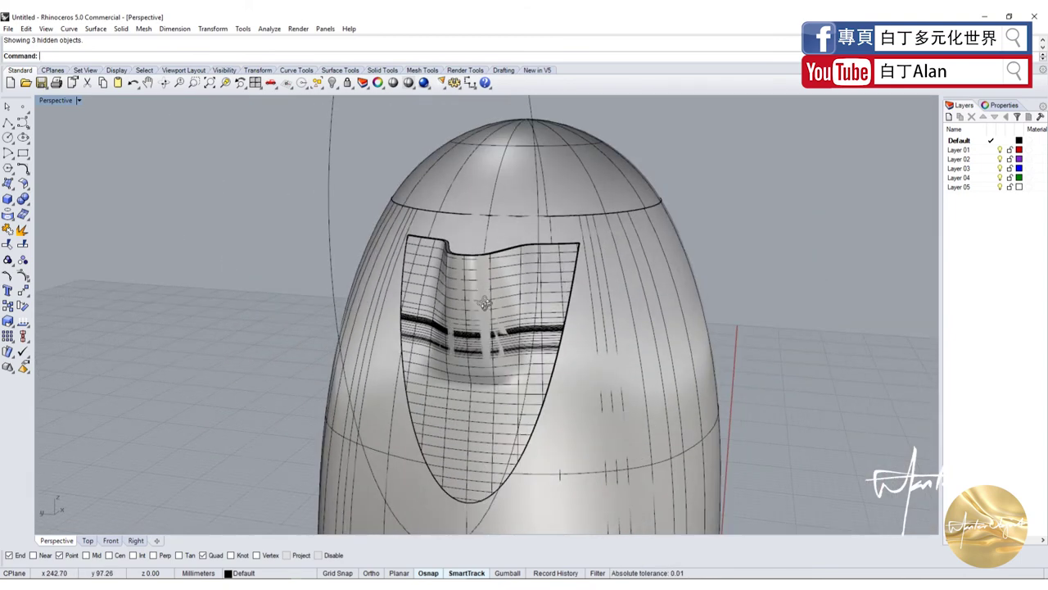
mouse_move(447, 290)
right_down()
mouse_move(405, 336)
mouse_move(425, 287)
right_up()
scroll(463, 344, up, 3)
scroll(463, 343, down, 3)
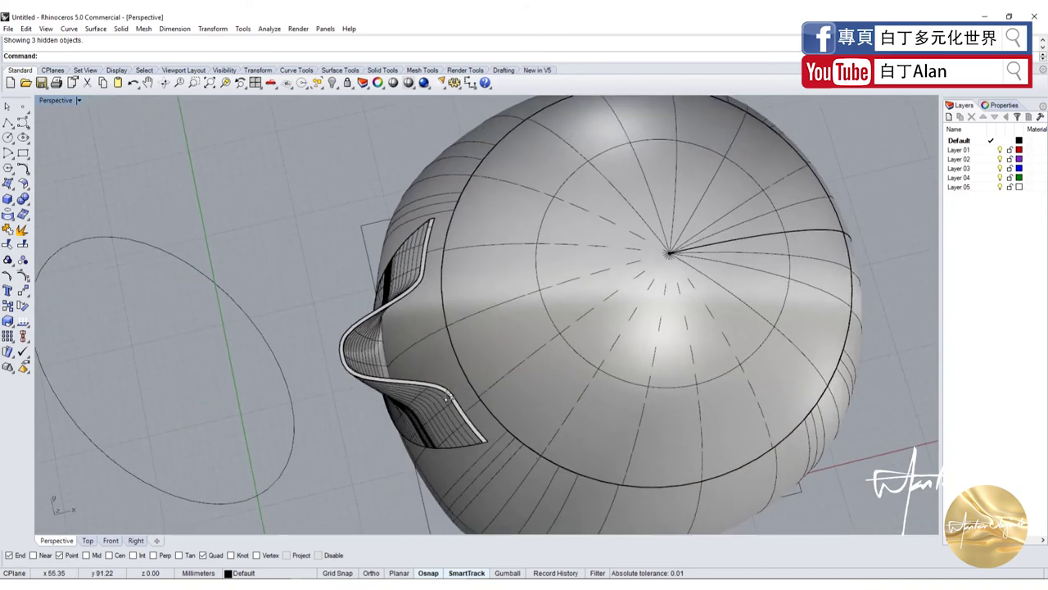
scroll(415, 273, up, 5)
scroll(446, 247, down, 3)
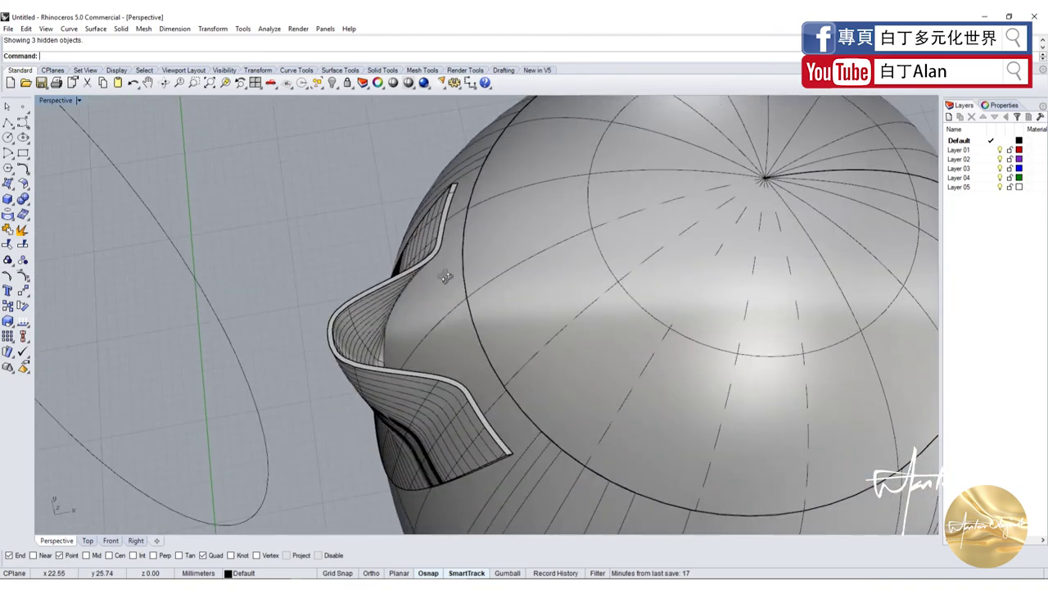
mouse_move(446, 247)
right_down()
mouse_move(500, 303)
mouse_move(542, 284)
mouse_move(509, 331)
right_up()
scroll(543, 284, down, 3)
scroll(510, 331, up, 4)
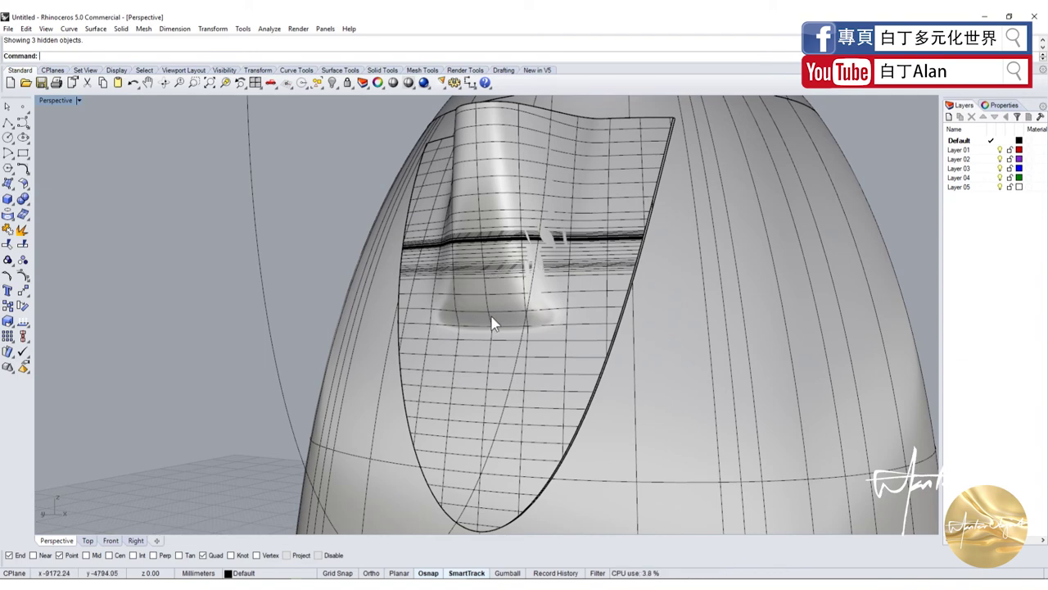
scroll(486, 292, down, 3)
right_drag(486, 292, 448, 374)
scroll(464, 322, up, 3)
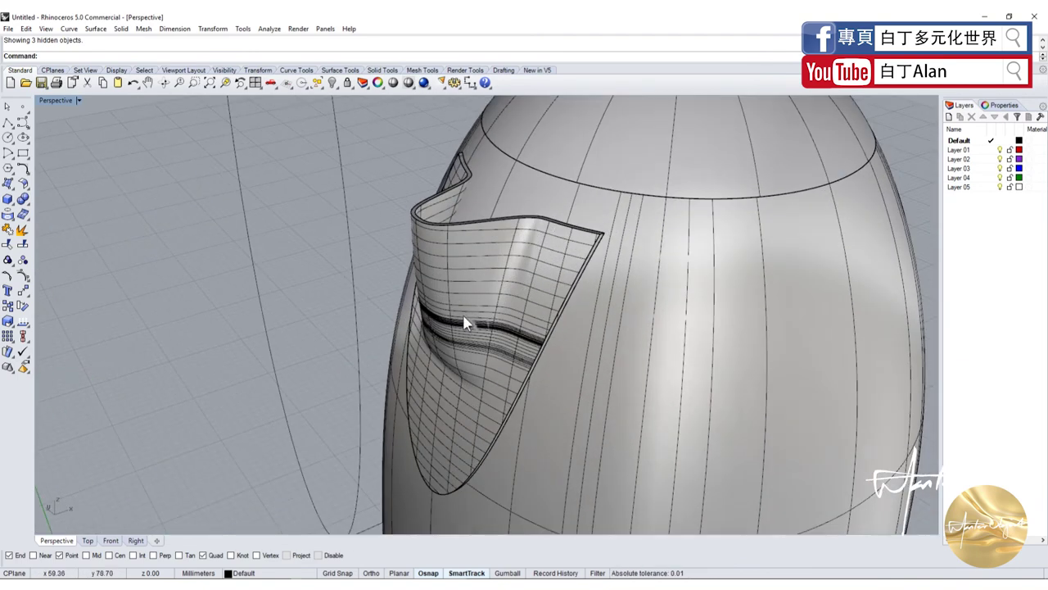
scroll(470, 336, down, 2)
mouse_move(467, 328)
right_down()
mouse_move(423, 341)
mouse_move(393, 327)
right_up()
click(563, 211)
shift+click(537, 333)
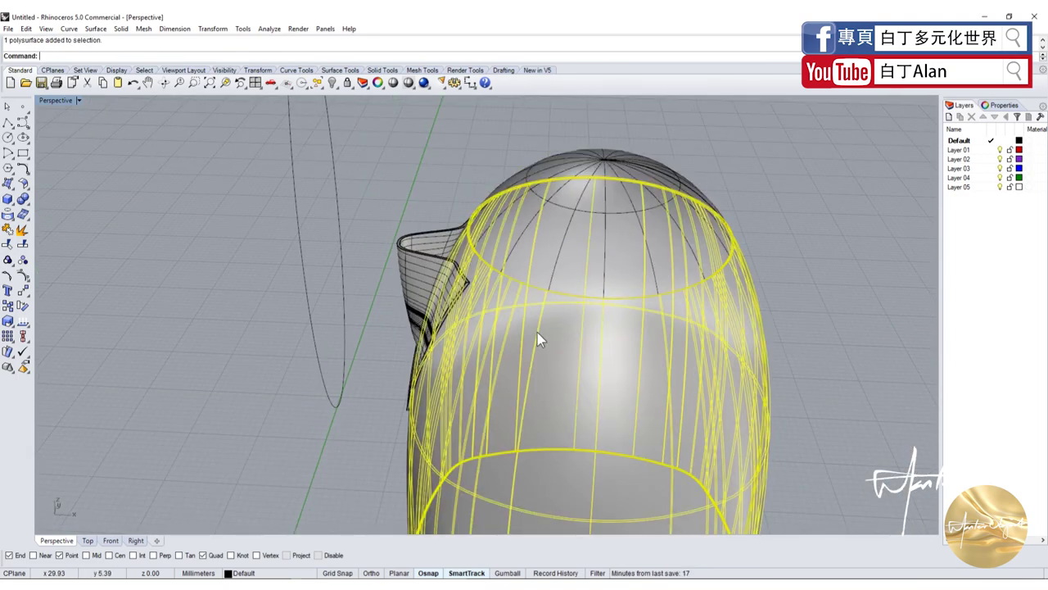
scroll(477, 300, up, 2)
right_drag(477, 299, 548, 309)
scroll(526, 260, up, 3)
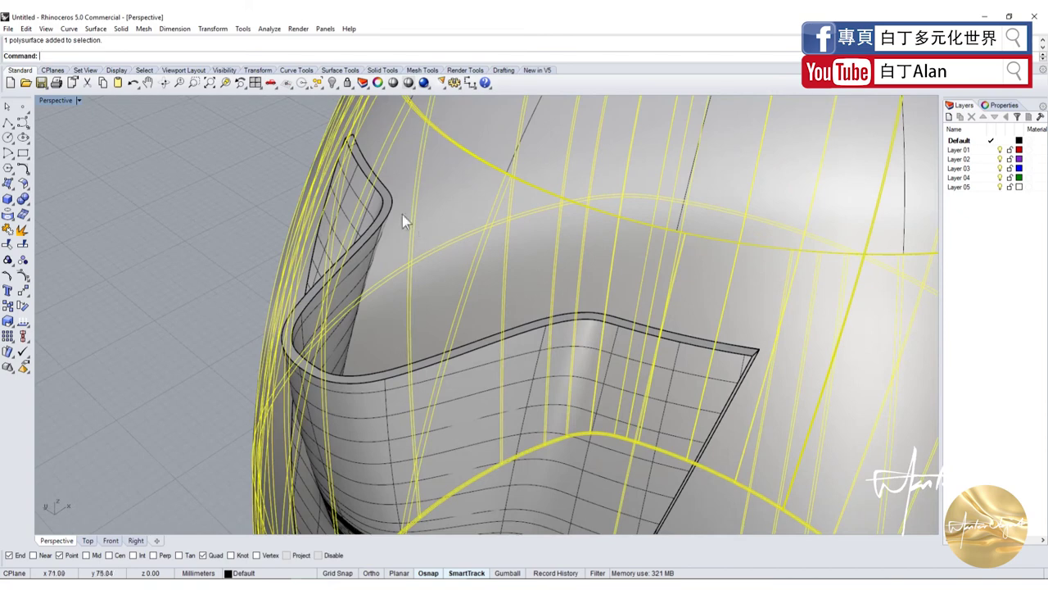
scroll(402, 214, down, 3)
right_drag(426, 241, 470, 211)
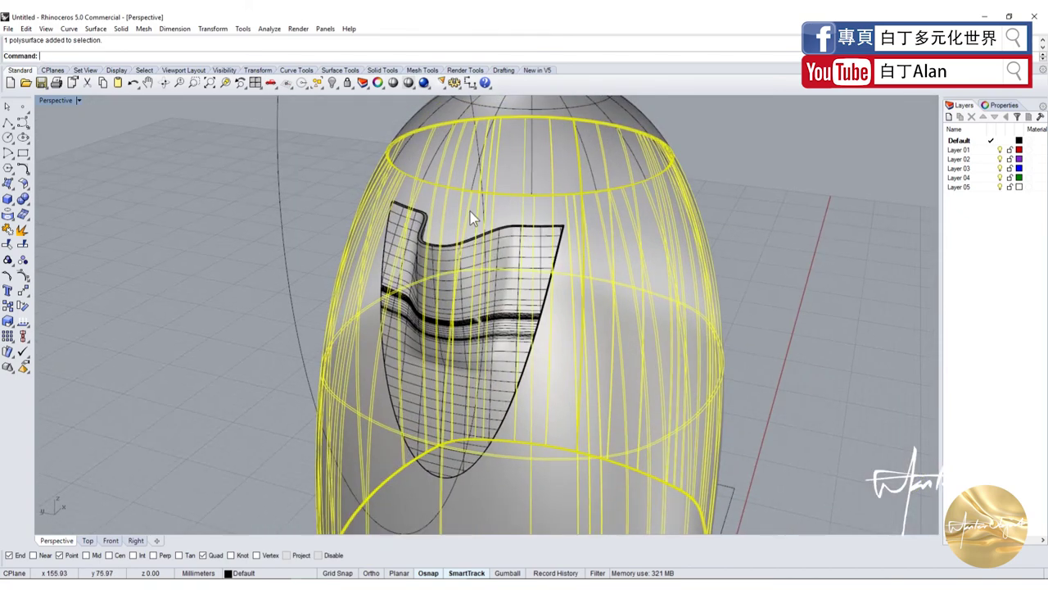
click(281, 184)
key(ctrl+c)
Shrink the ellipse in the Right view and extrude it into a solid
double_click(51, 100)
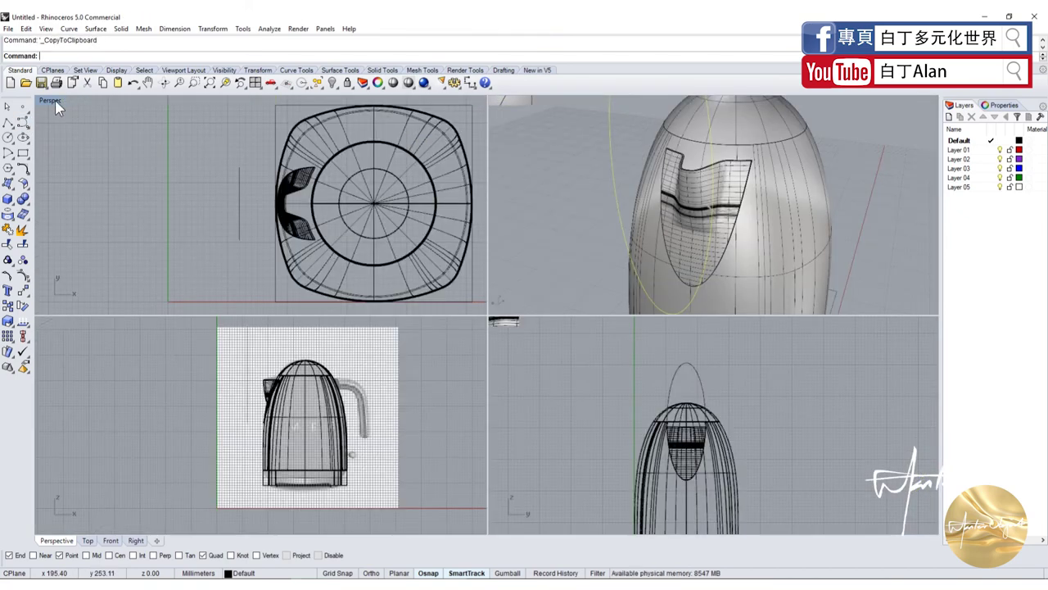
click(6, 322)
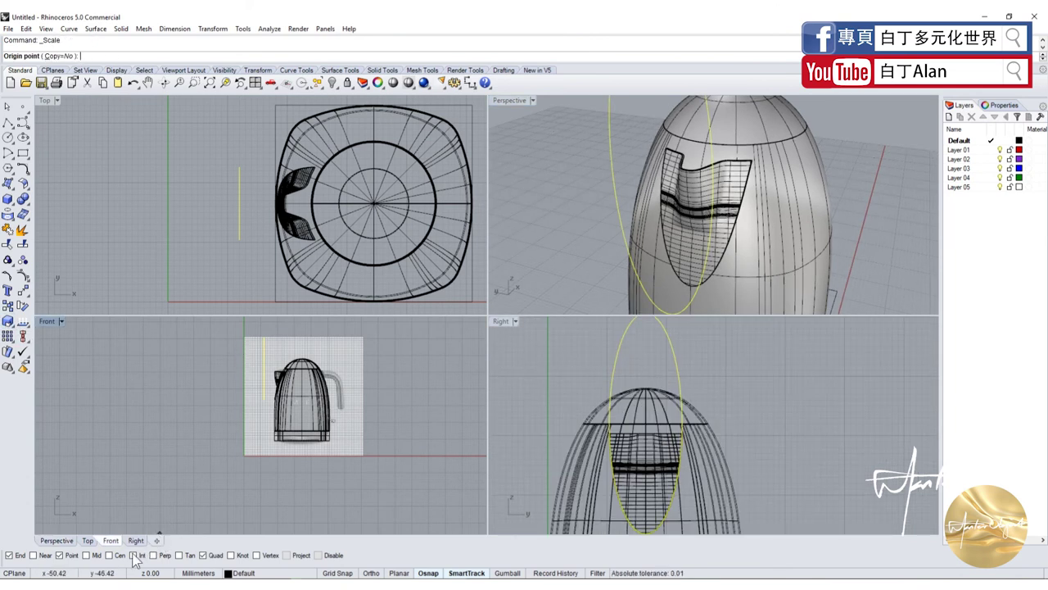
click(646, 423)
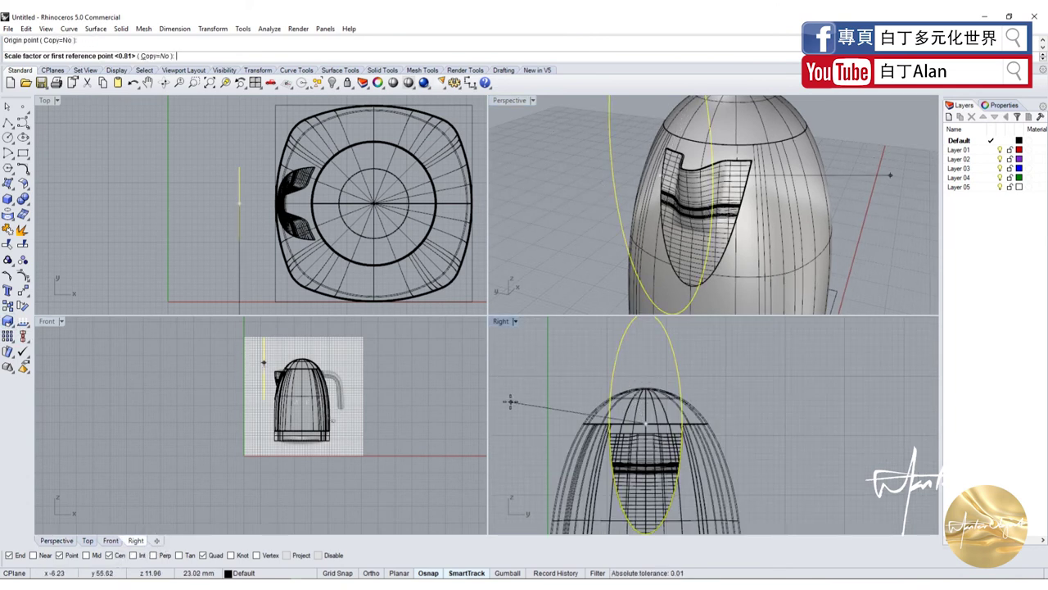
click(497, 423)
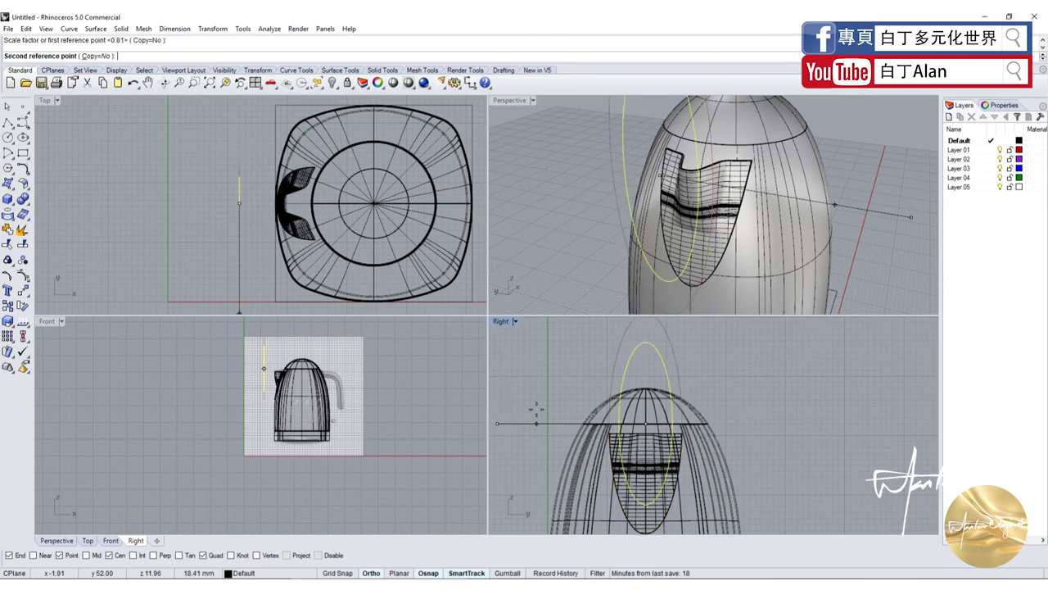
click(632, 395)
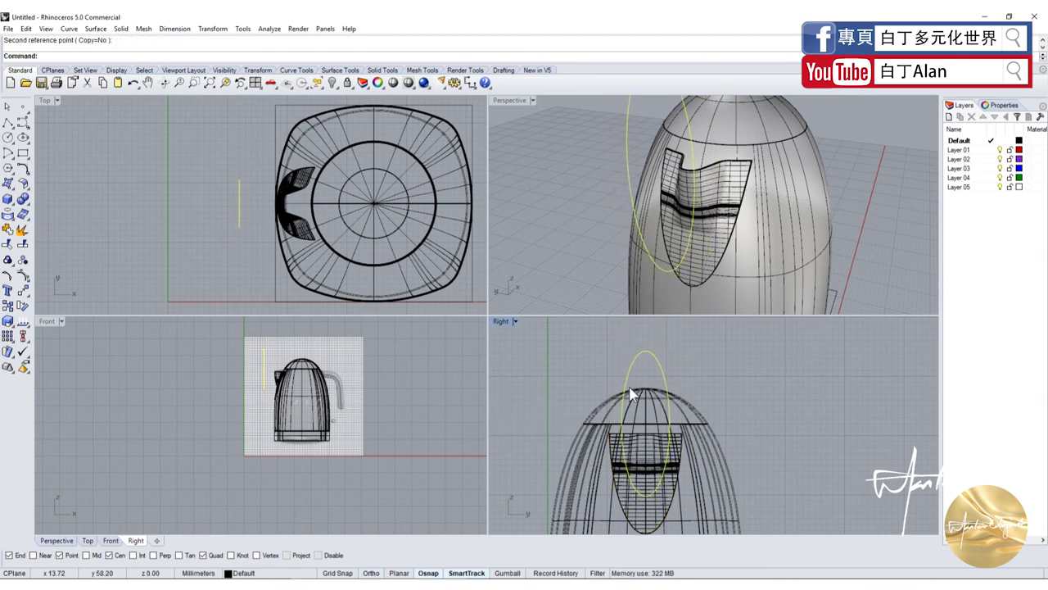
click(13, 207)
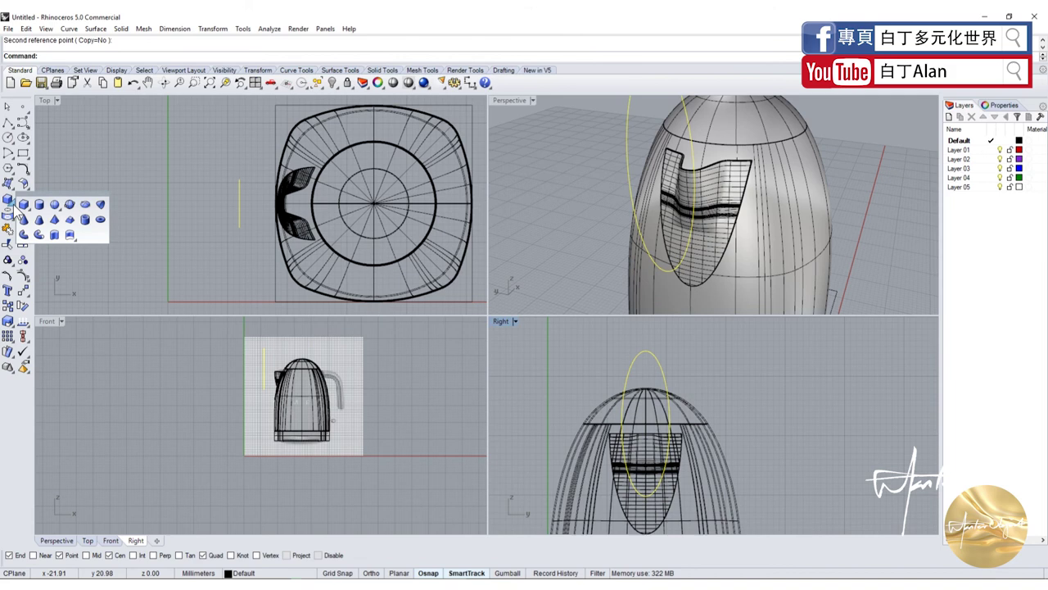
click(56, 236)
click(374, 203)
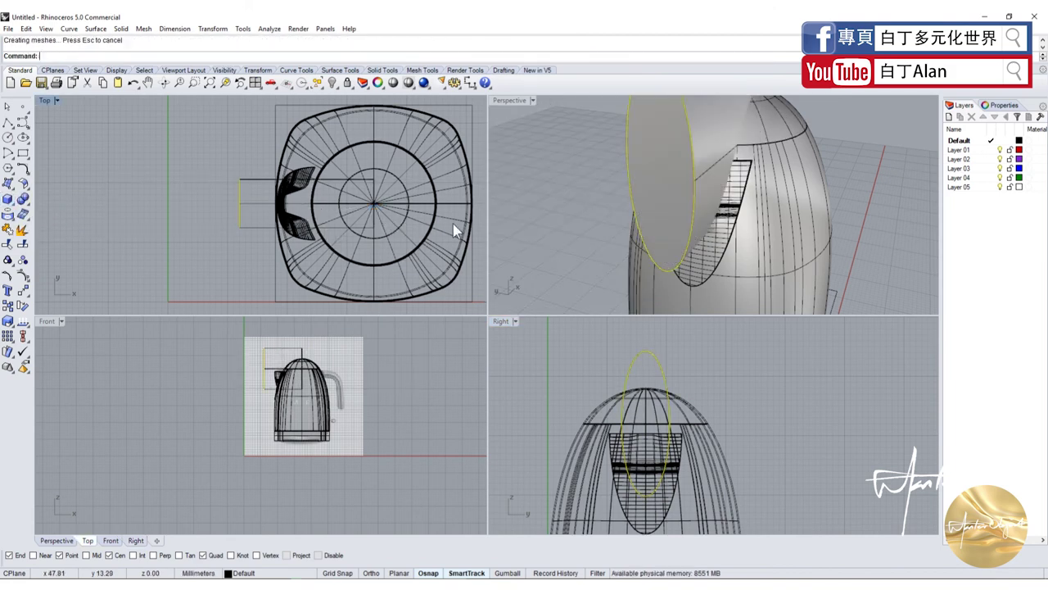
Draw a box and move it left over the top of the spout
click(7, 199)
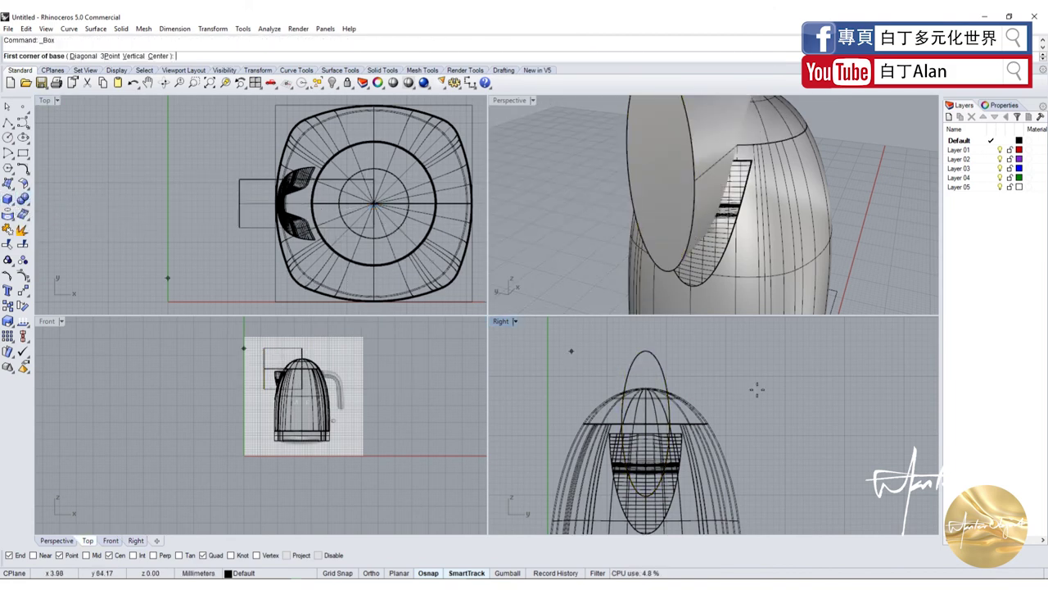
scroll(737, 393, up, 3)
scroll(574, 467, up, 4)
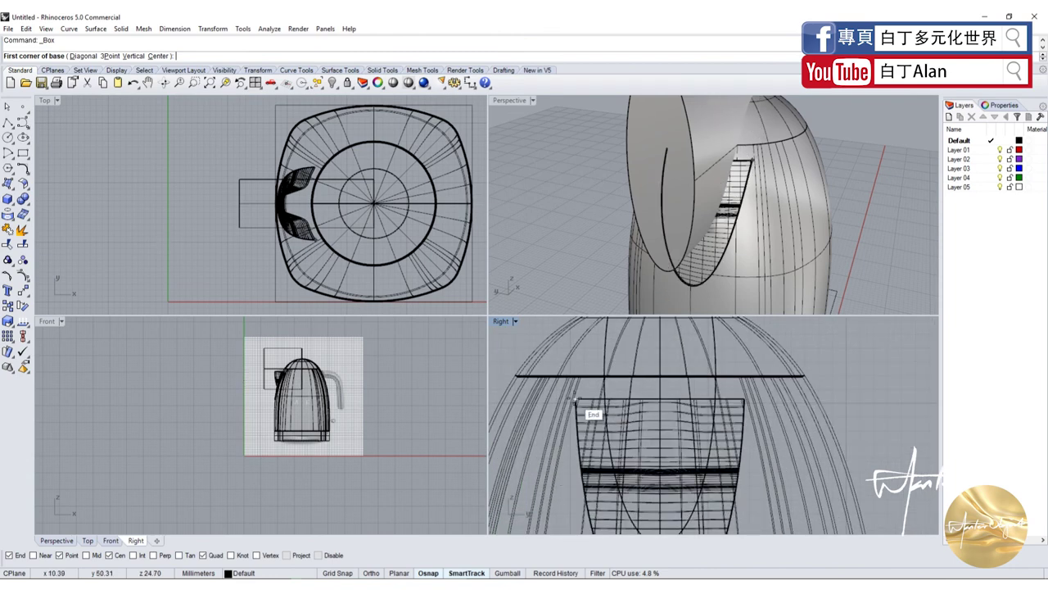
click(590, 413)
scroll(603, 389, down, 4)
scroll(604, 385, up, 3)
scroll(296, 235, down, 4)
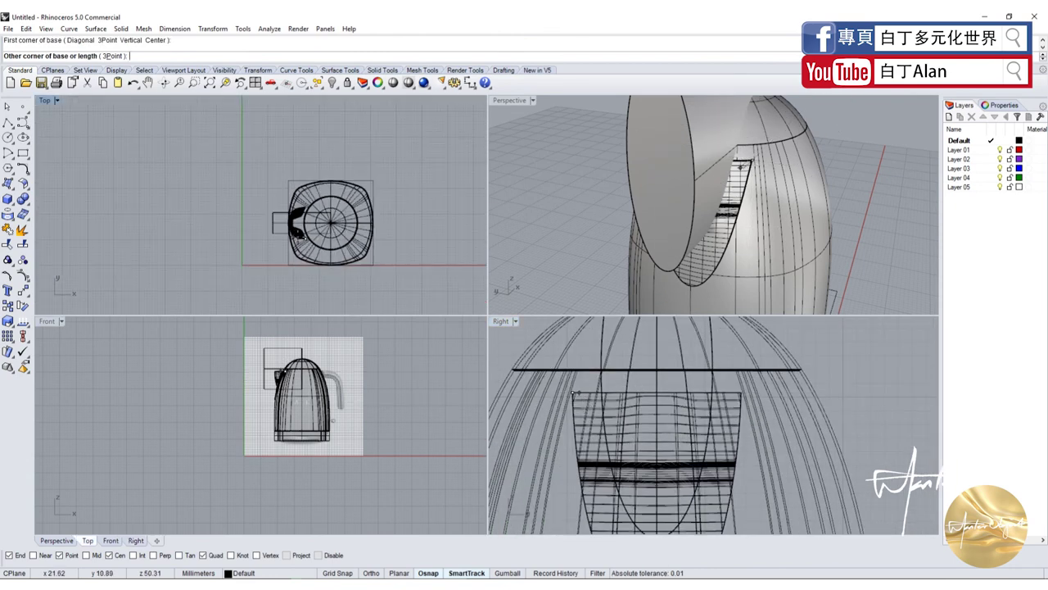
click(424, 197)
scroll(360, 360, up, 1)
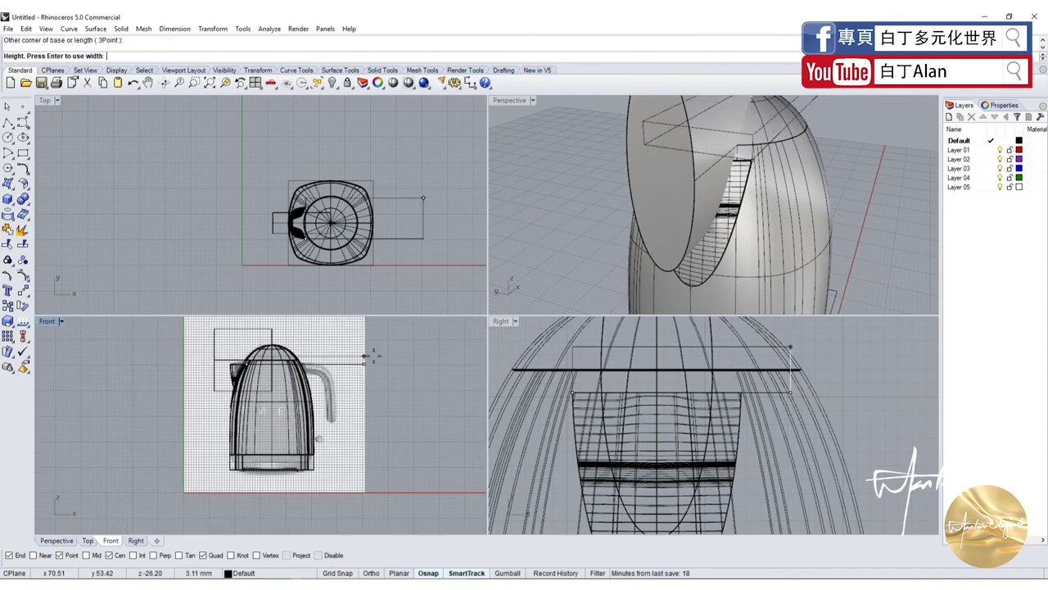
scroll(385, 336, down, 1)
click(392, 326)
click(365, 331)
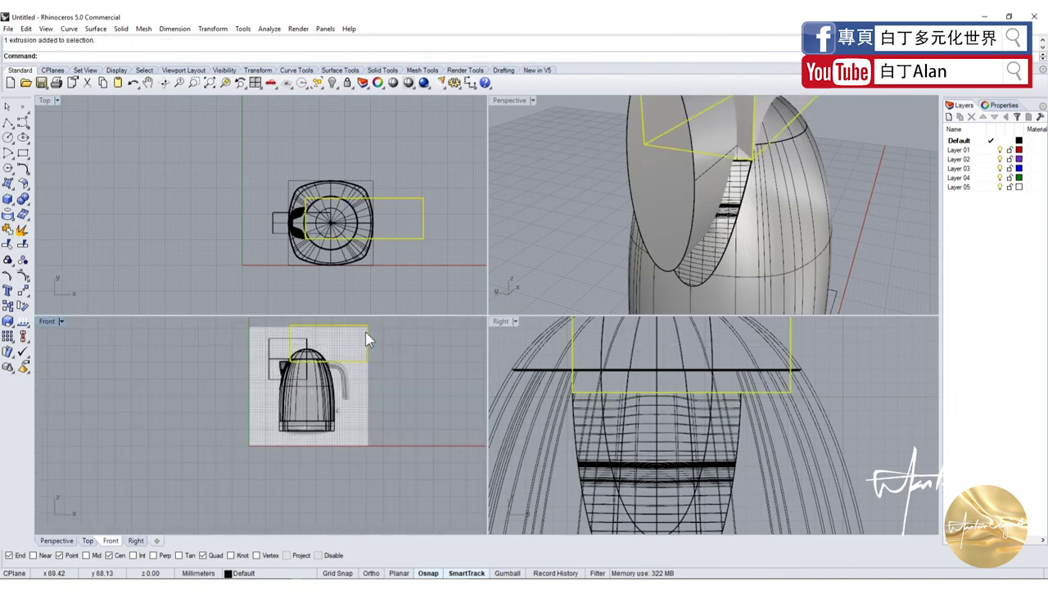
drag(778, 164, 760, 226)
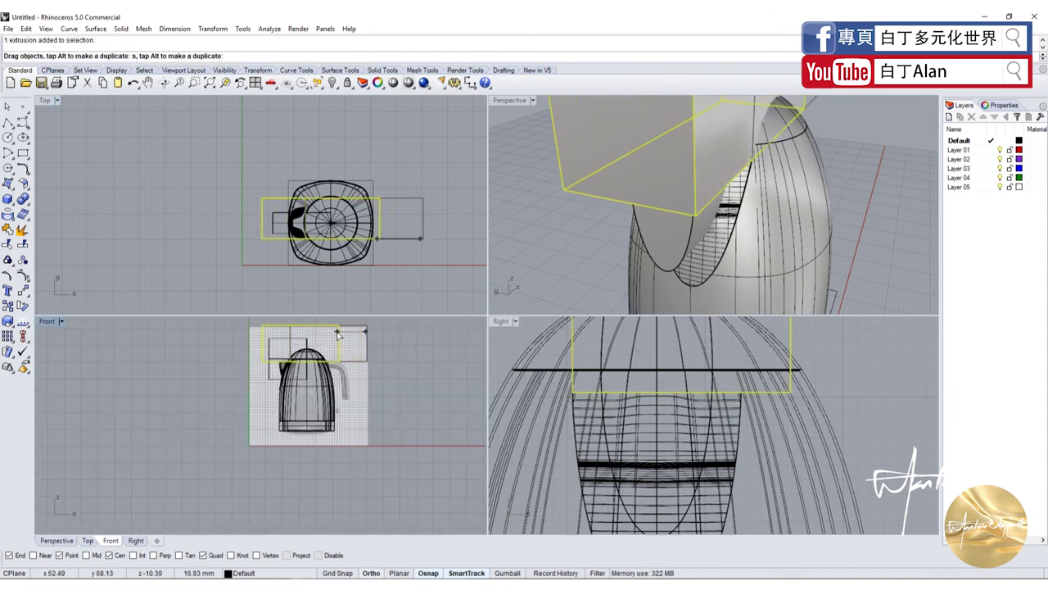
Subtract the box from the elliptical extrusion with Boolean Difference
click(670, 236)
click(31, 208)
click(56, 205)
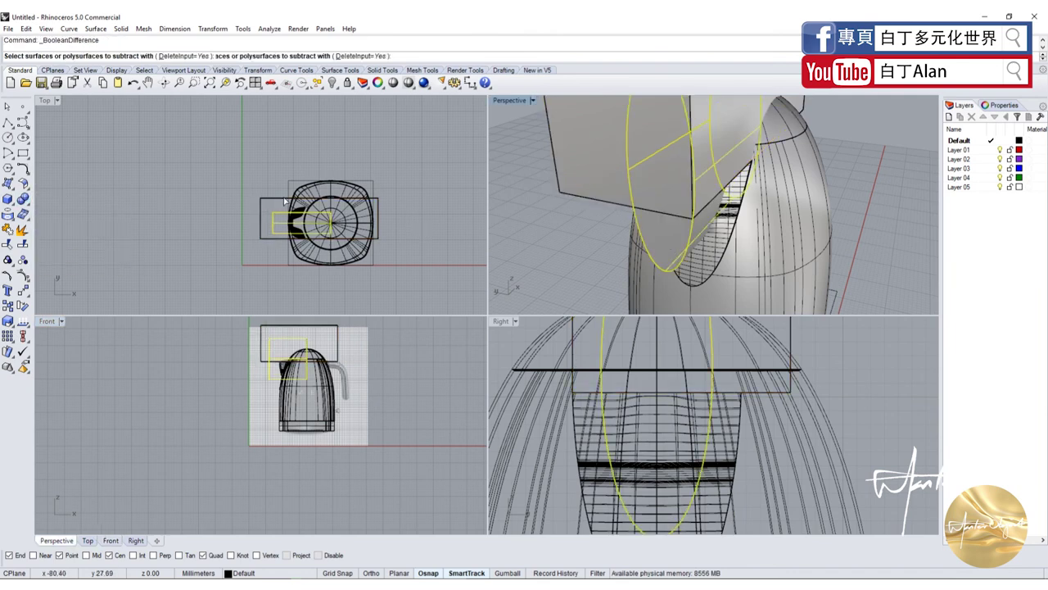
click(580, 152)
key(Return)
Copy the kettle body, then BooleanDifference the elliptical solid out of it to open the spout
double_click(505, 101)
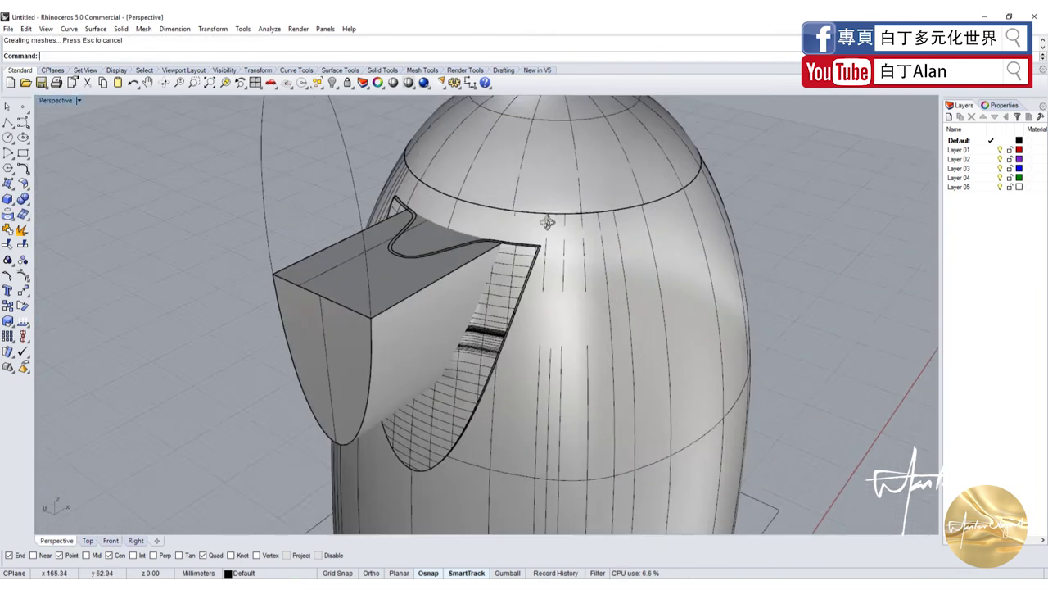
click(566, 283)
key(ctrl+c)
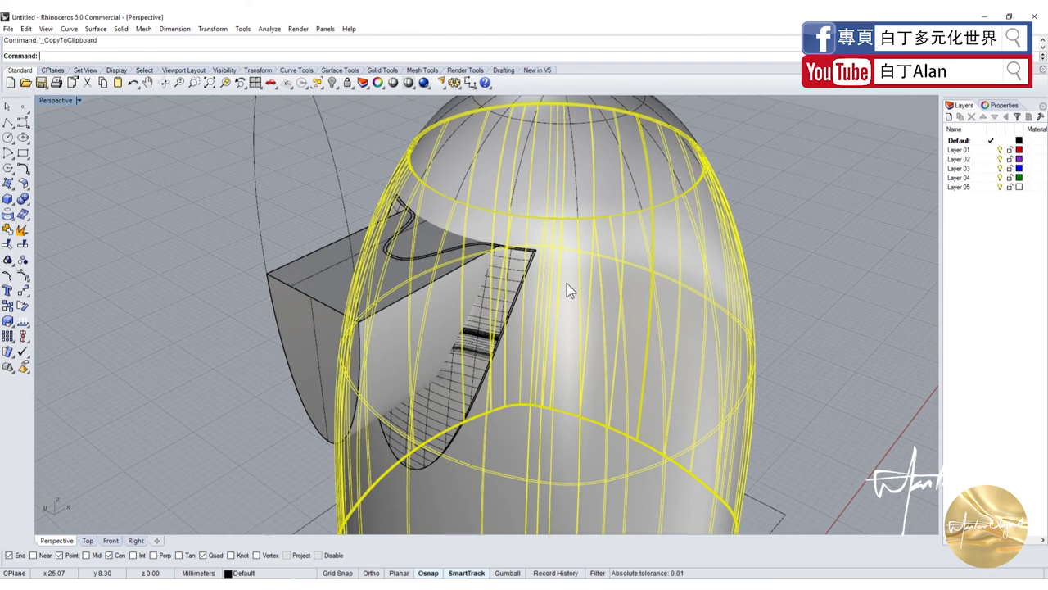
click(29, 208)
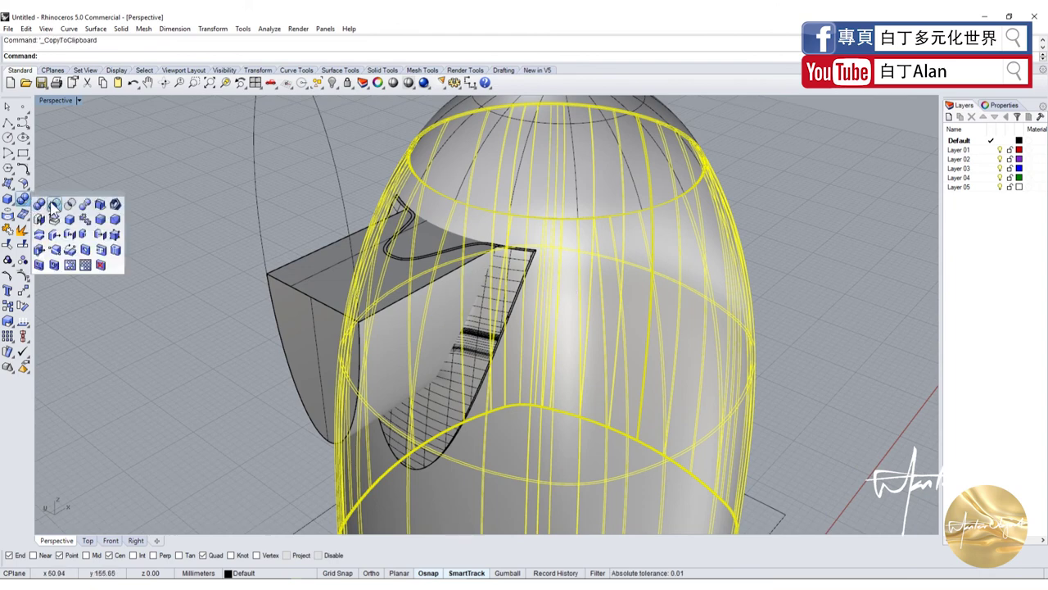
click(56, 204)
click(401, 277)
key(Return)
Paste a test copy of the original kettle body beside the cut one
scroll(624, 280, down, 10)
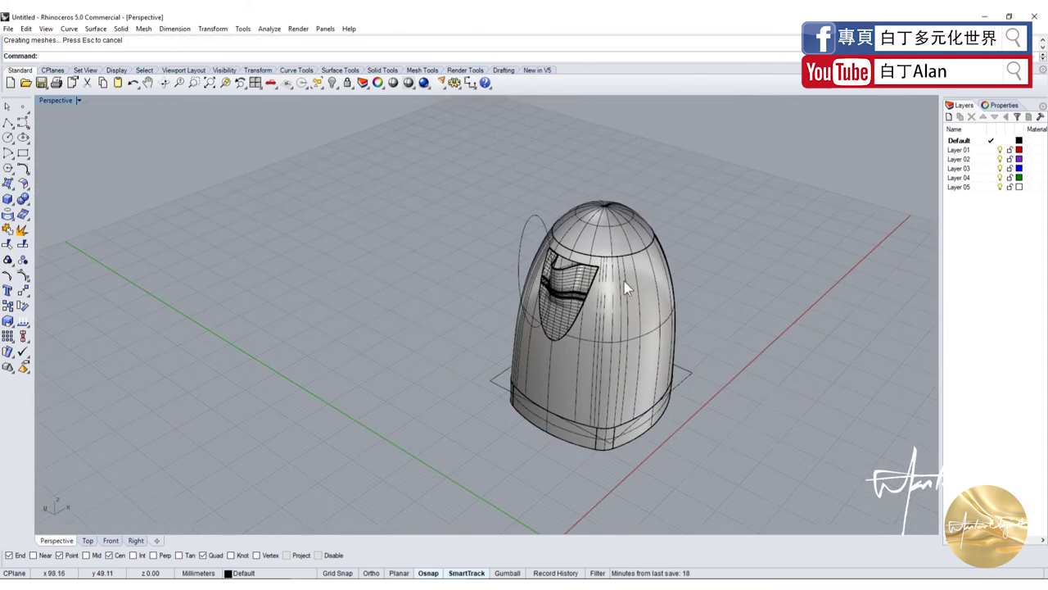
click(624, 280)
click(413, 183)
key(ctrl+a)
scroll(645, 352, down, 3)
scroll(651, 360, down, 2)
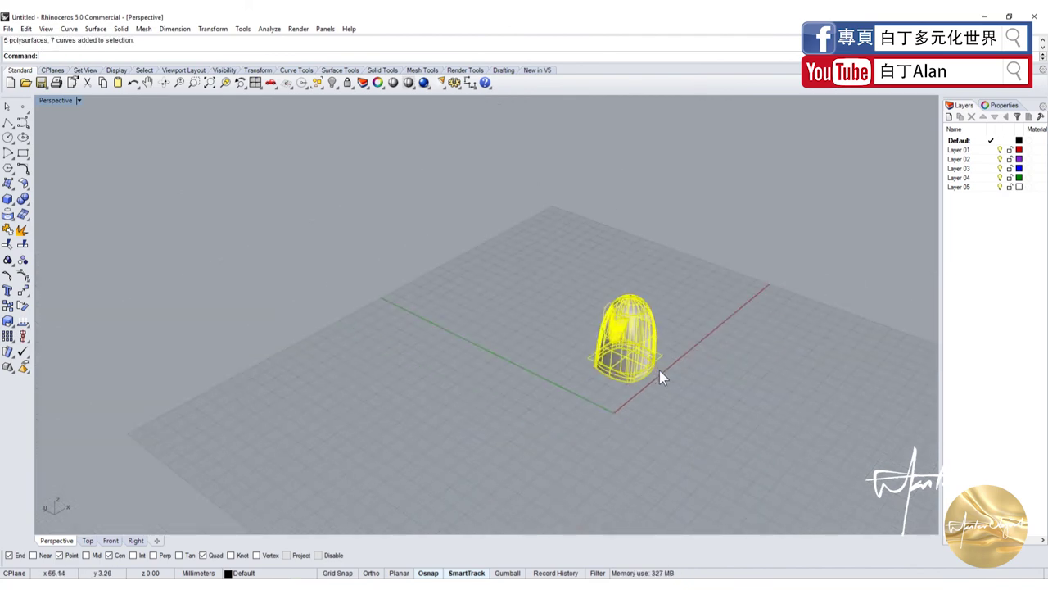
key(ctrl+v)
drag(645, 349, 571, 415)
Delete the extra kettle copy and view the opening behind the spout lip from above
right_drag(570, 415, 622, 367)
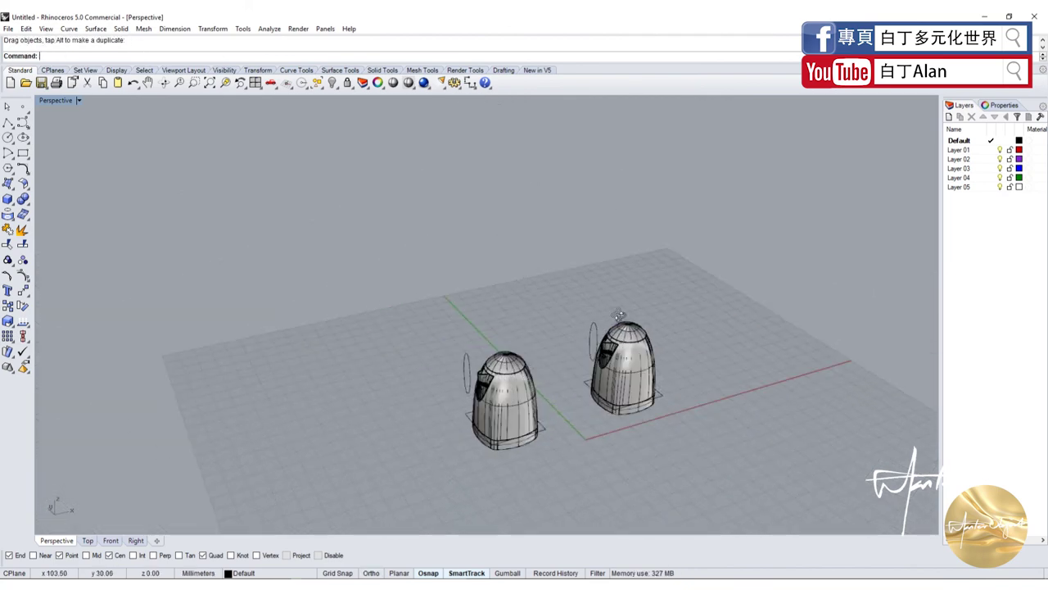
scroll(622, 367, up, 5)
scroll(629, 348, up, 3)
scroll(502, 343, up, 2)
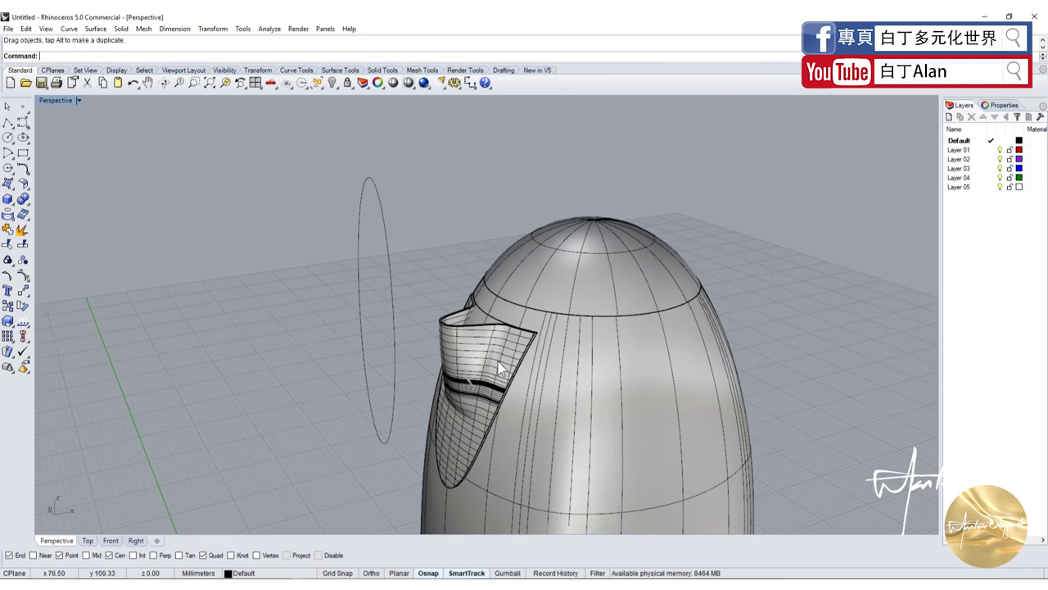
scroll(433, 236, up, 4)
click(437, 229)
key(Delete)
scroll(436, 229, down, 3)
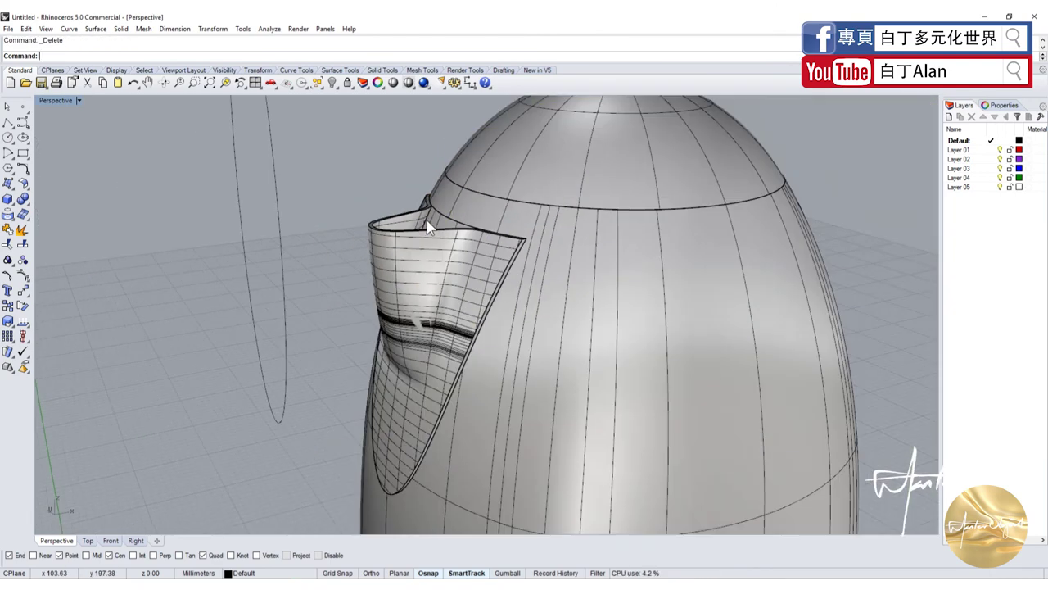
right_drag(363, 227, 467, 245)
scroll(498, 309, up, 3)
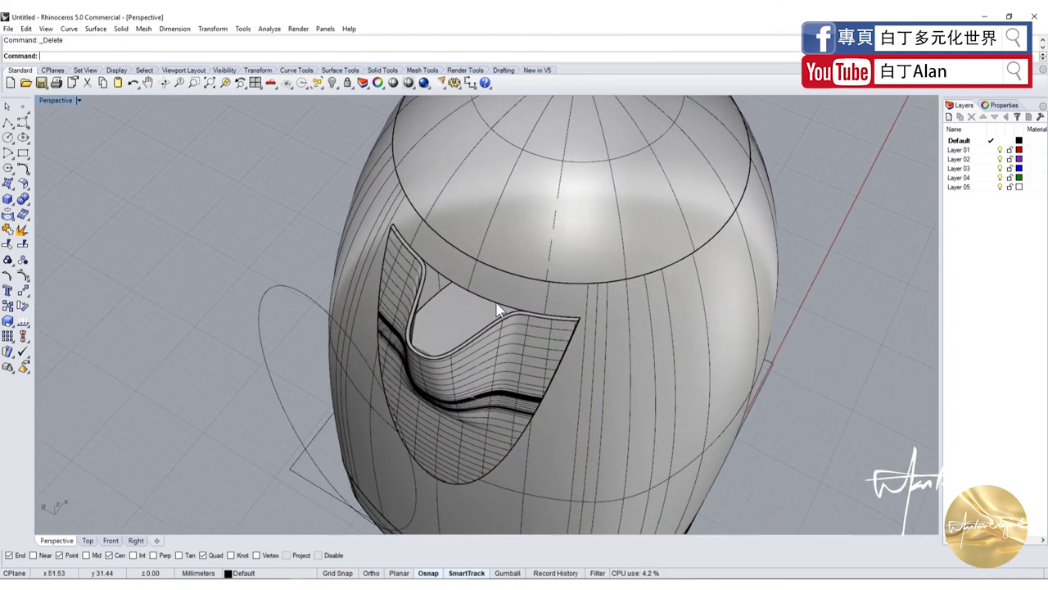